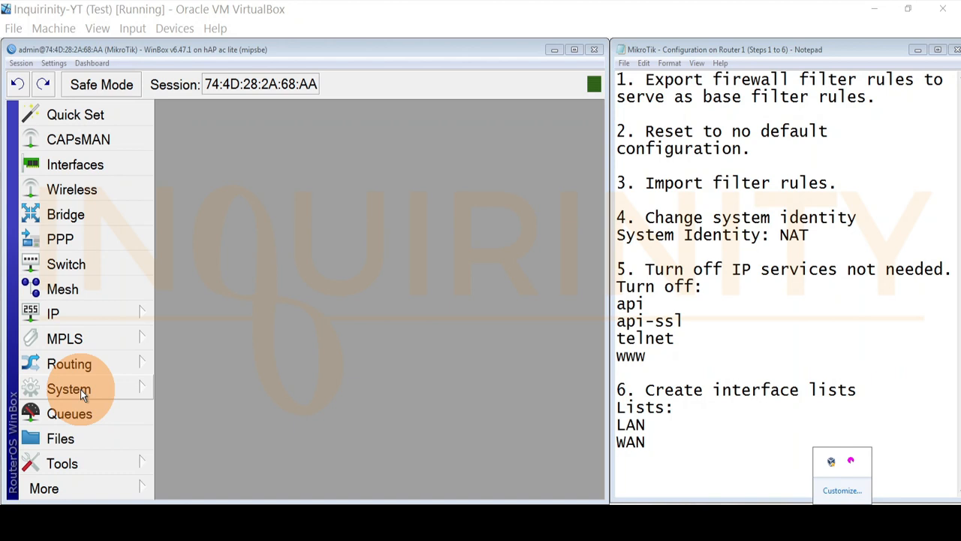
# - Check the bridge list and the router's assigned IP addresses
pyautogui.click(105, 218)
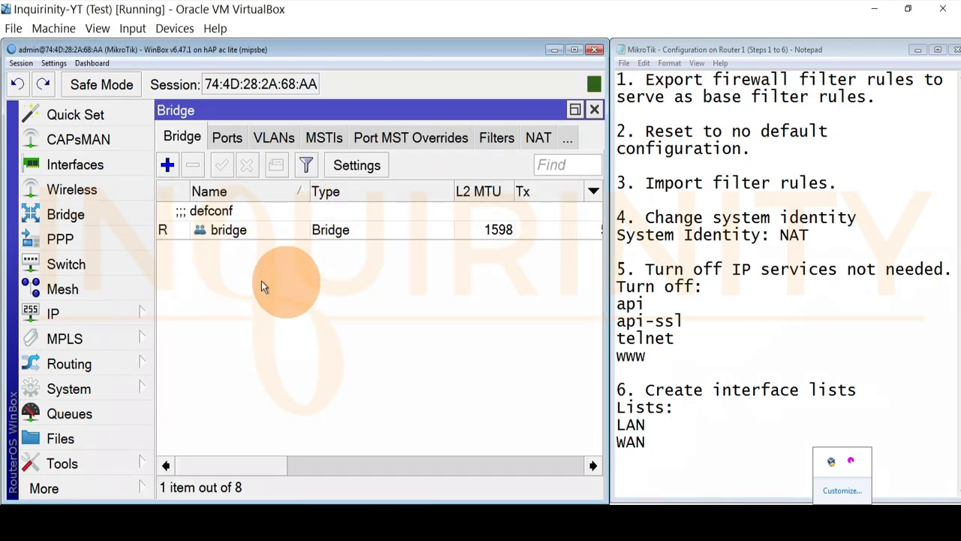
pyautogui.click(594, 111)
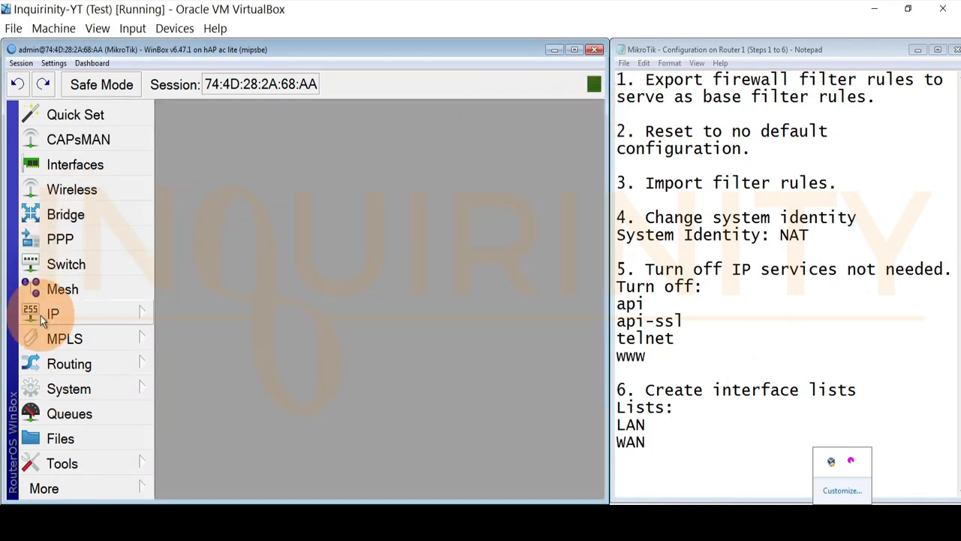
pyautogui.click(43, 316)
pyautogui.click(196, 104)
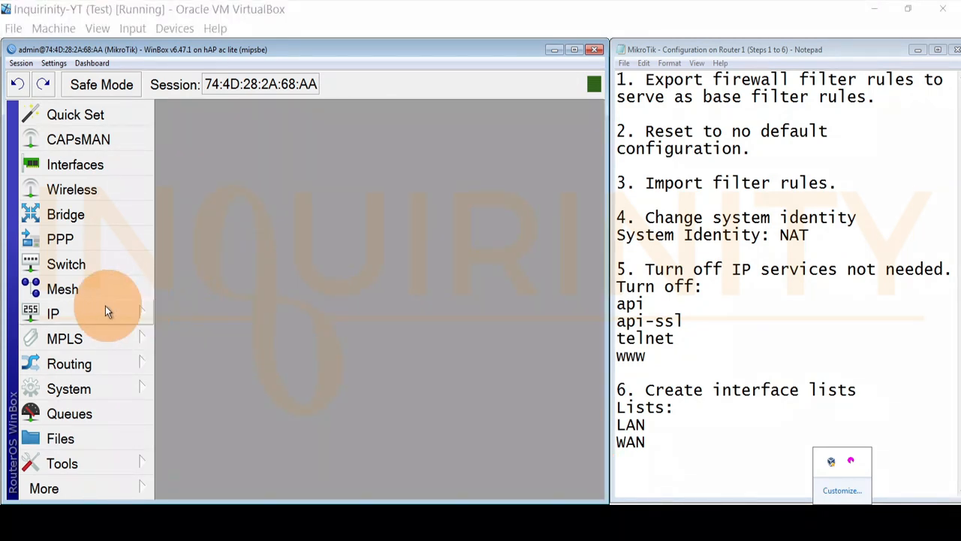
pyautogui.click(99, 313)
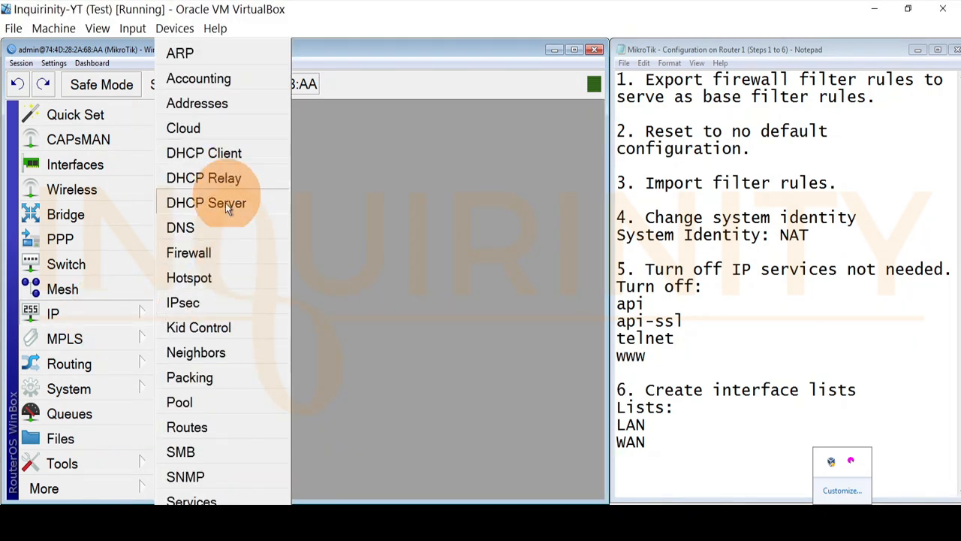
# - Show the firewall filter rules maximized and scroll through all 12 default rules
pyautogui.click(189, 253)
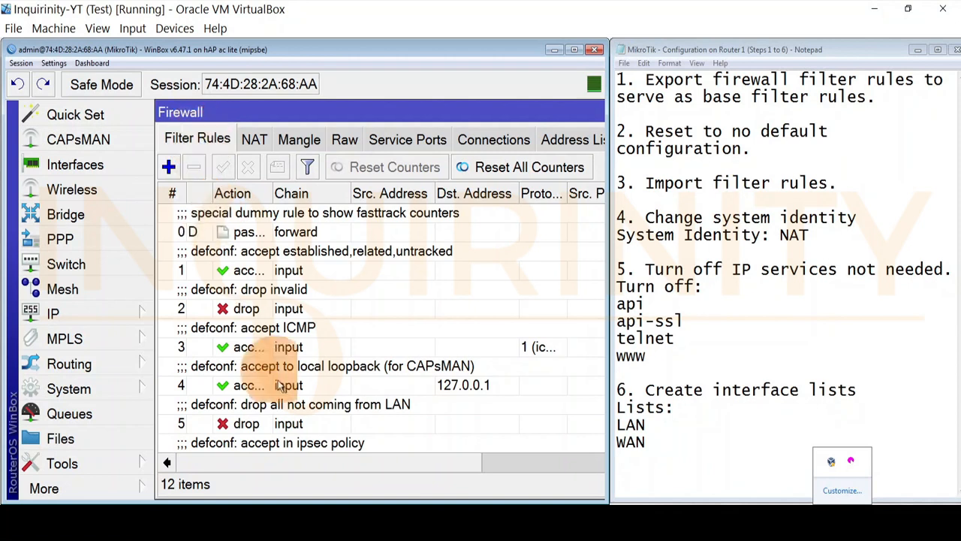
pyautogui.click(232, 225)
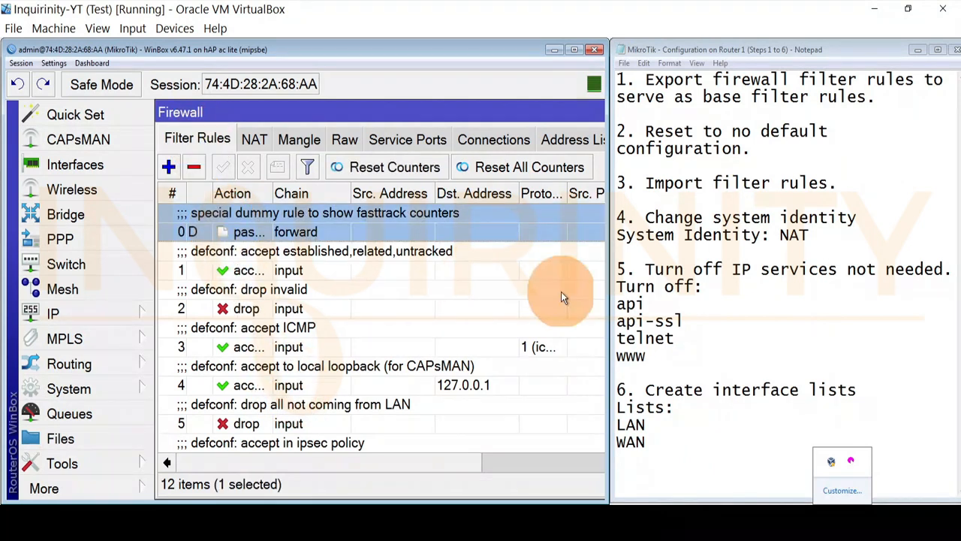
pyautogui.doubleClick(584, 101)
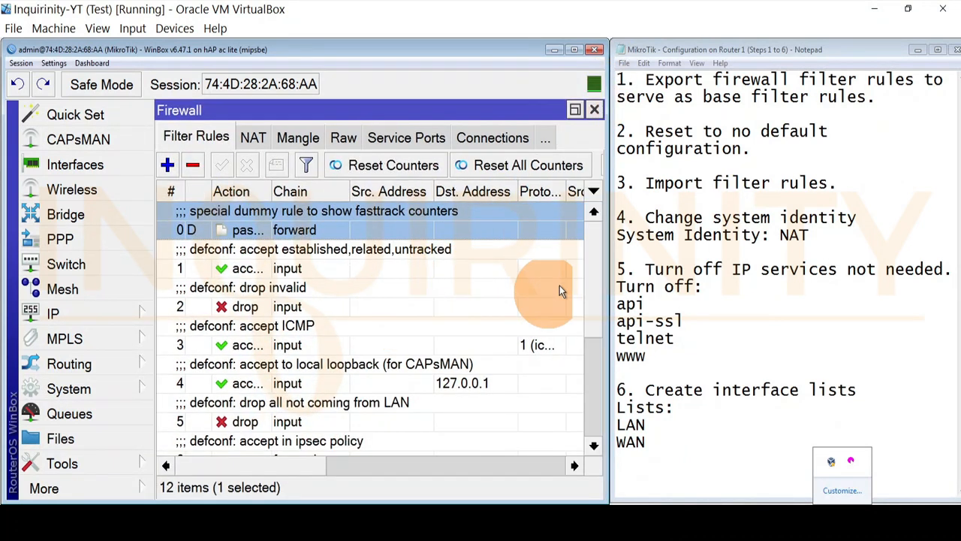
pyautogui.moveTo(592, 247); pyautogui.dragTo(586, 405)
pyautogui.moveTo(586, 361); pyautogui.dragTo(594, 239)
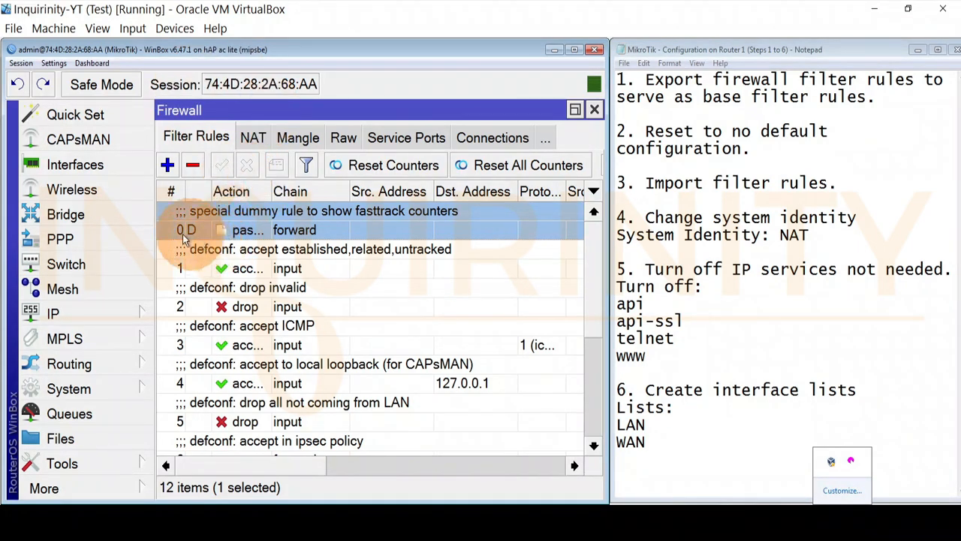
pyautogui.moveTo(593, 236); pyautogui.dragTo(590, 423)
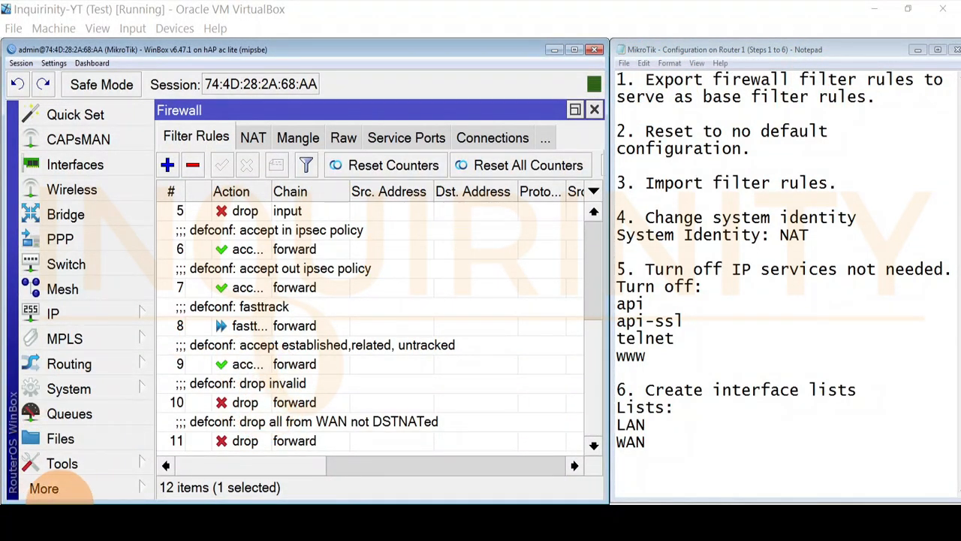
pyautogui.click(44, 488)
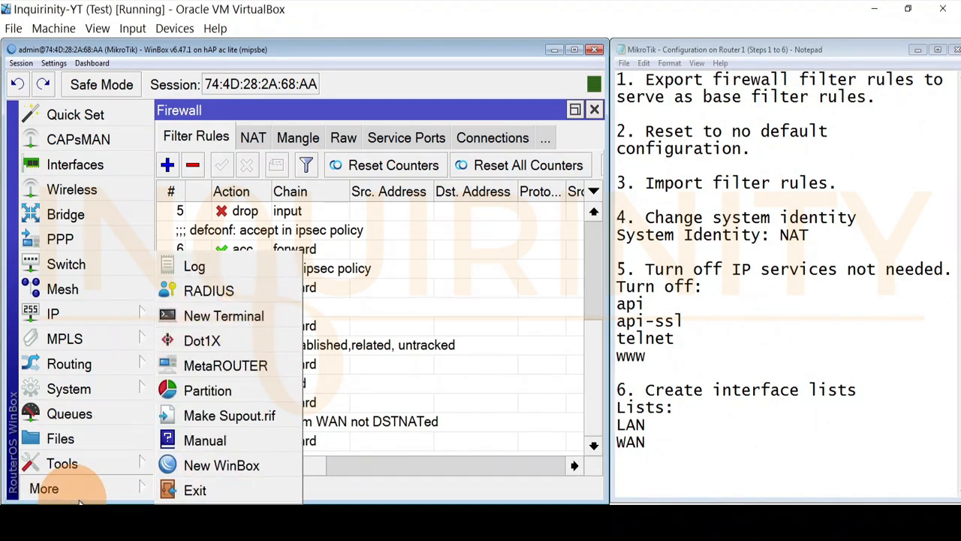
# - In a new terminal, run /ip firewall filter export file=basefilter.rsc
pyautogui.click(53, 65)
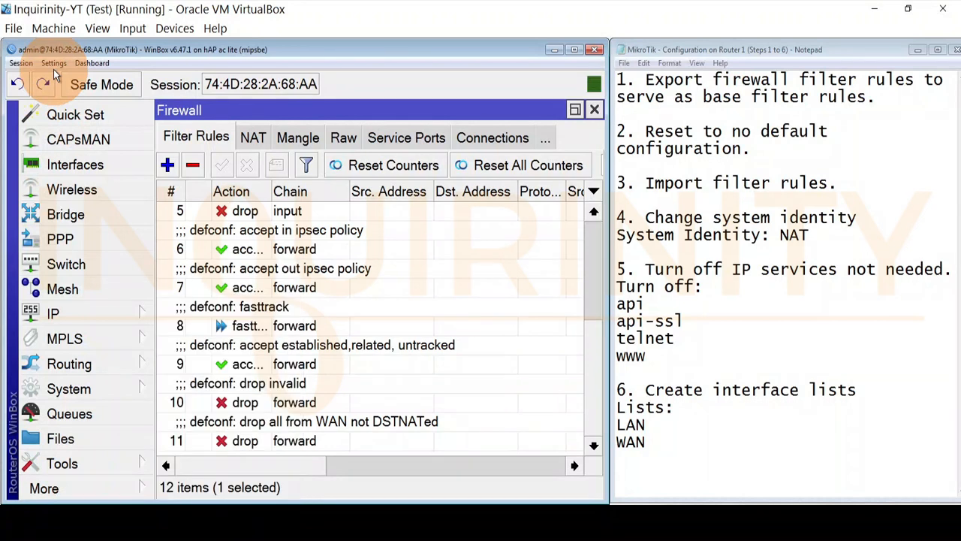
pyautogui.click(53, 64)
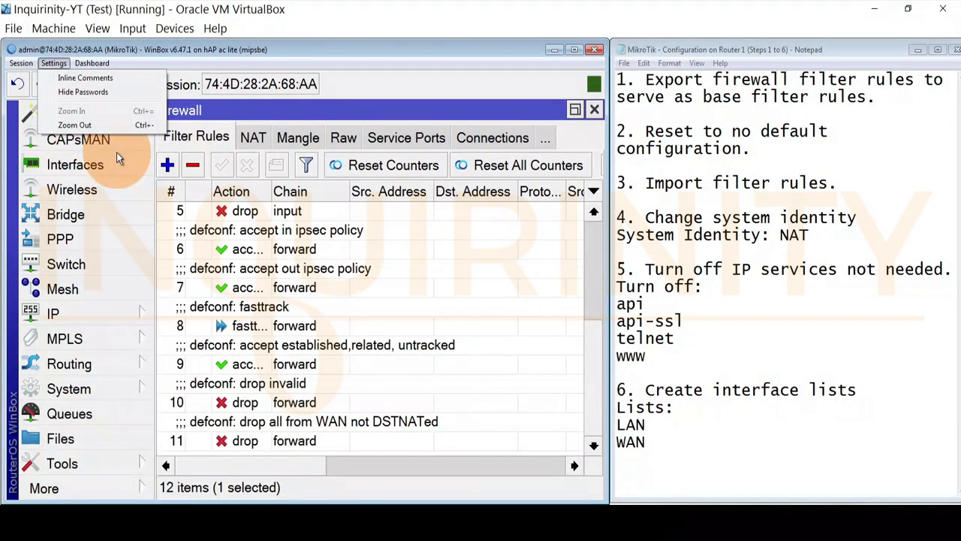
pyautogui.click(116, 490)
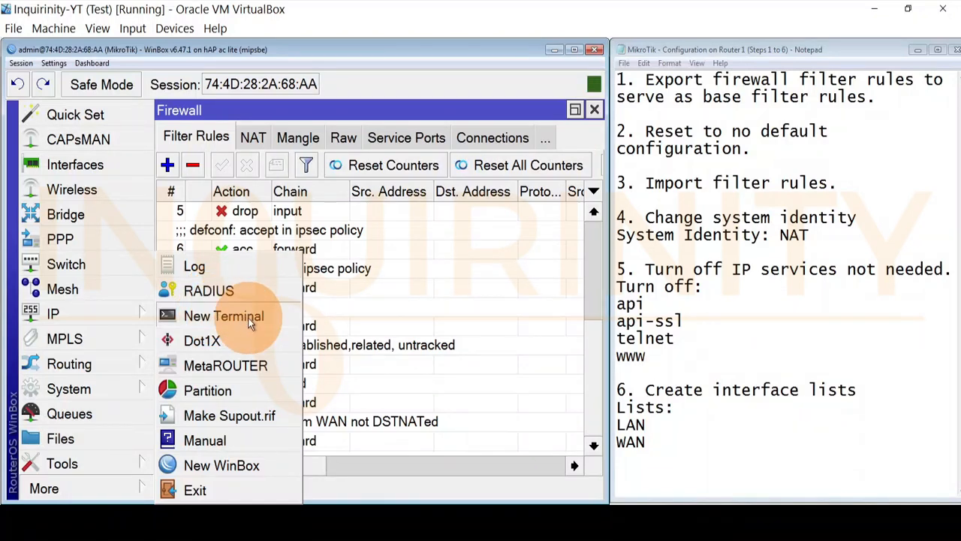
pyautogui.click(207, 316)
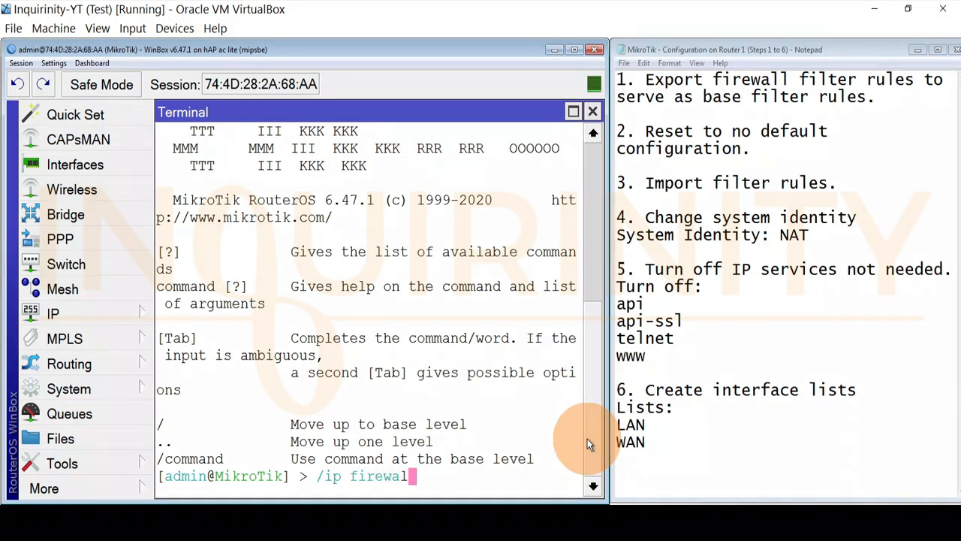
pyautogui.write('l filter')
pyautogui.press('Return')
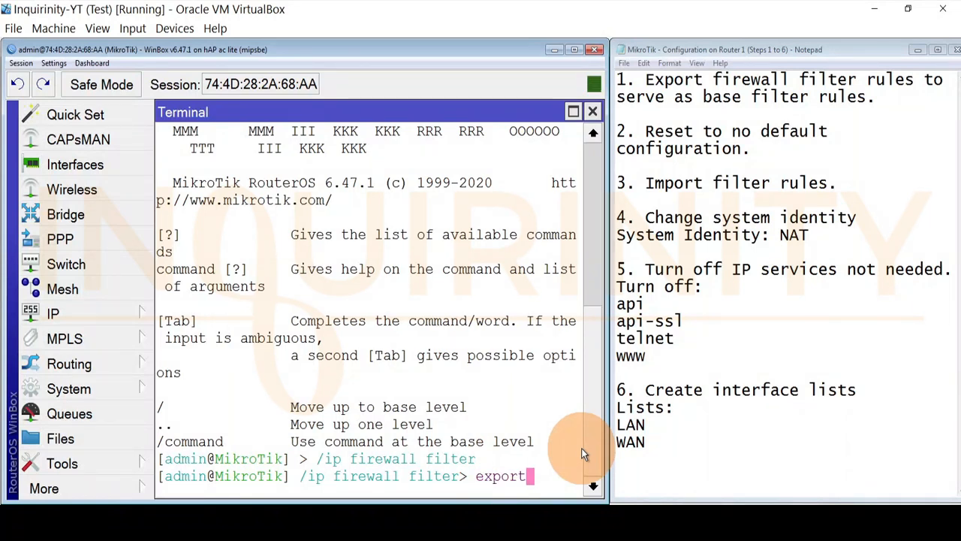
pyautogui.write('export file=basefilter')
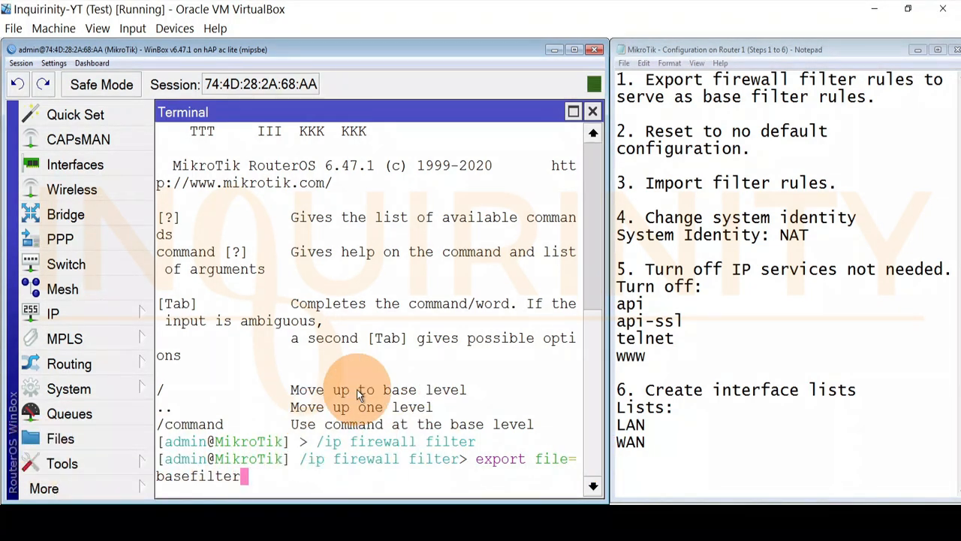
pyautogui.write('.rsc')
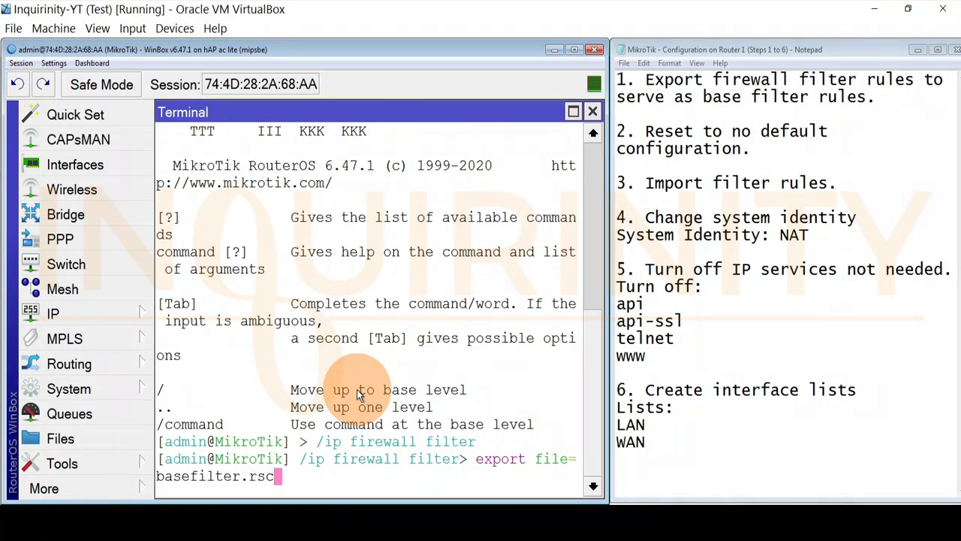
pyautogui.press('Return')
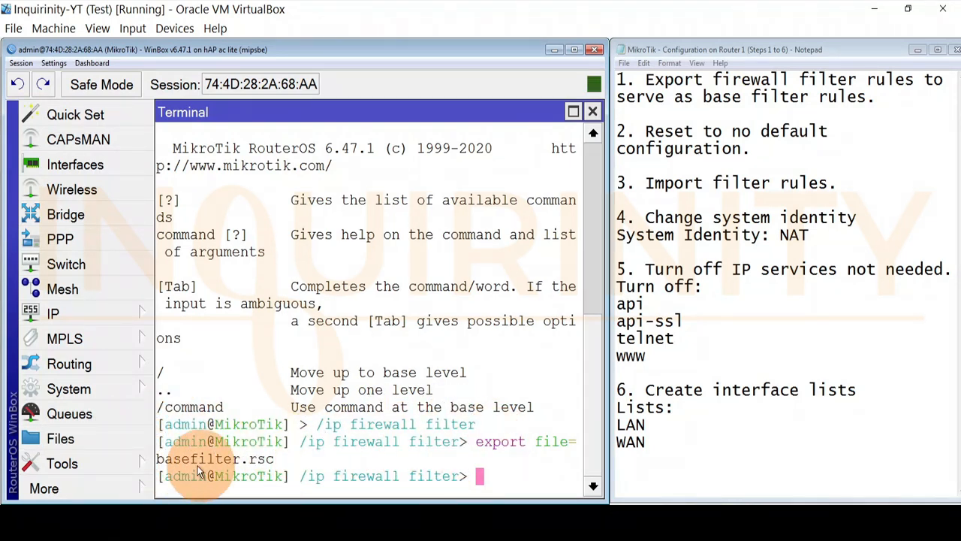
# - Download basefilter.rsc from the router's Files list to the computer
pyautogui.click(55, 437)
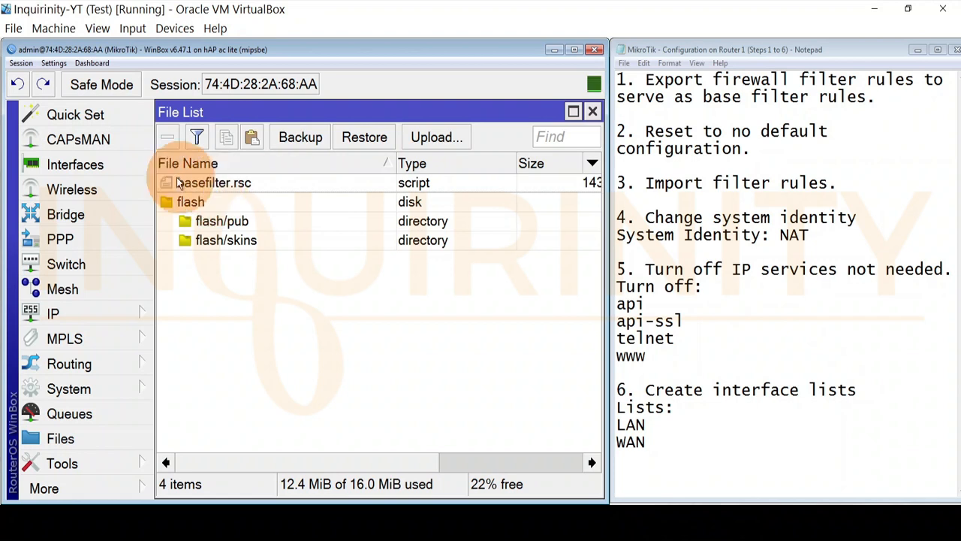
pyautogui.click(231, 184)
pyautogui.rightClick(253, 183)
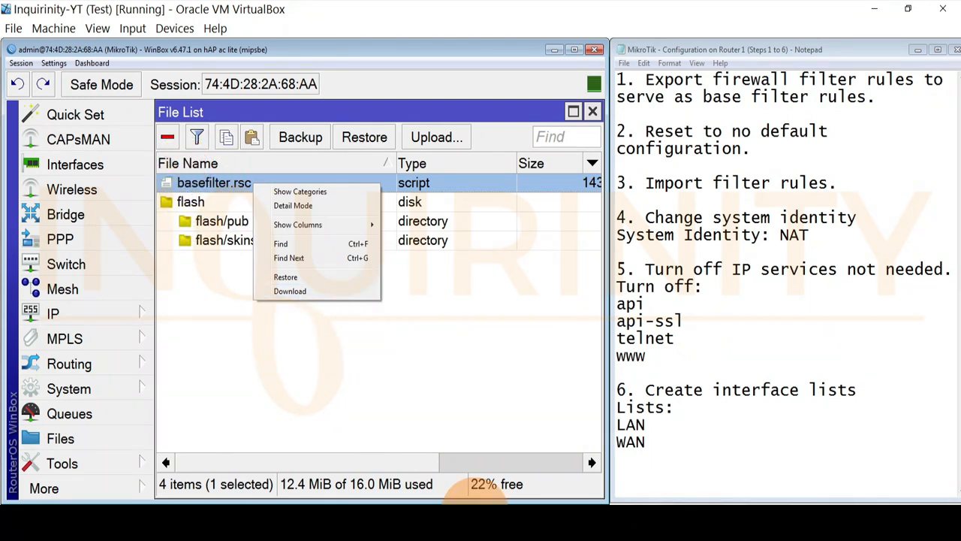
pyautogui.click(333, 307)
pyautogui.rightClick(217, 191)
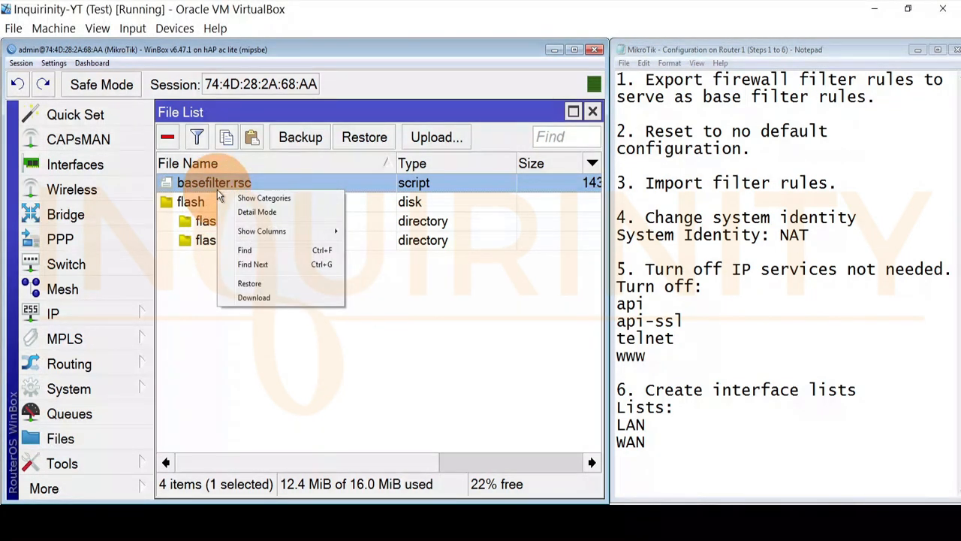
pyautogui.click(265, 299)
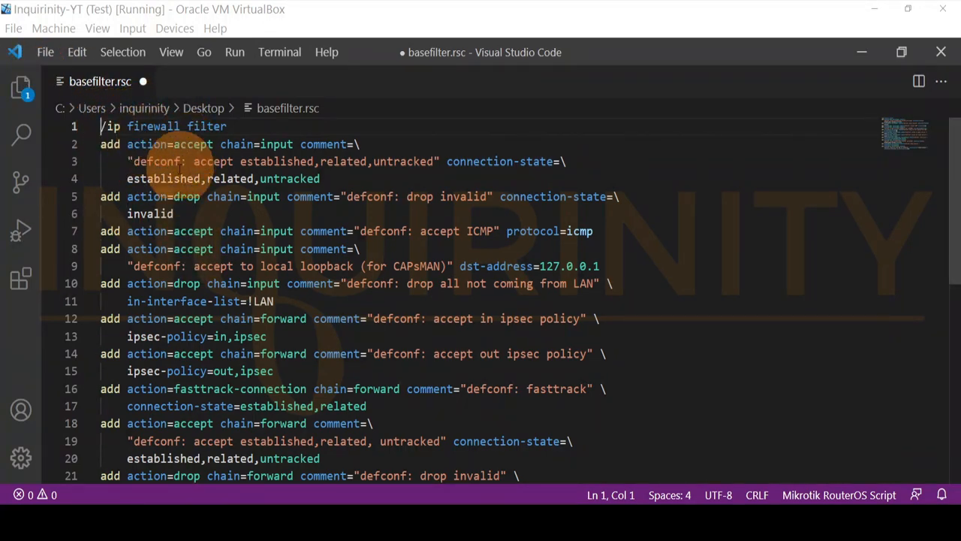
pyautogui.scroll(-3, 193, 263)
pyautogui.scroll(-2, 194, 263)
pyautogui.scroll(6, 248, 282)
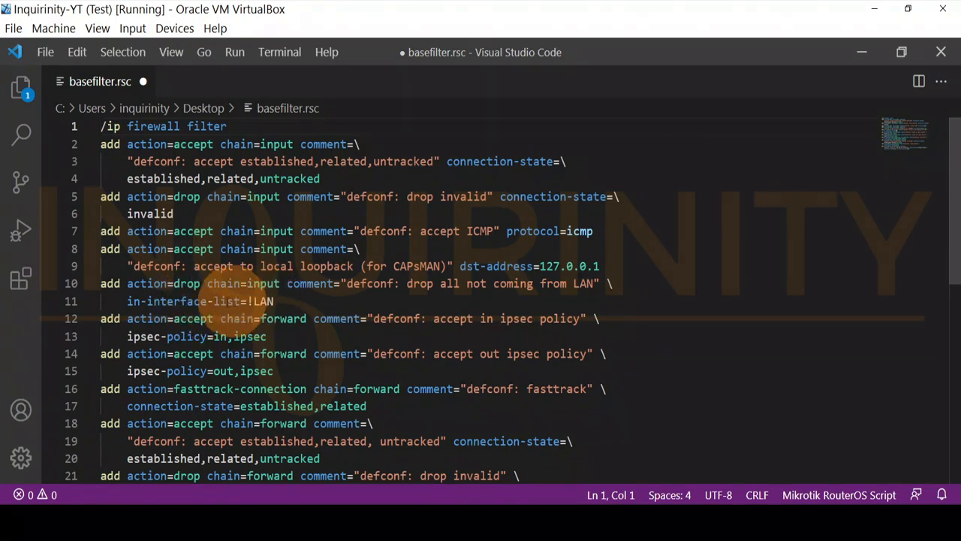
pyautogui.scroll(-2, 267, 302)
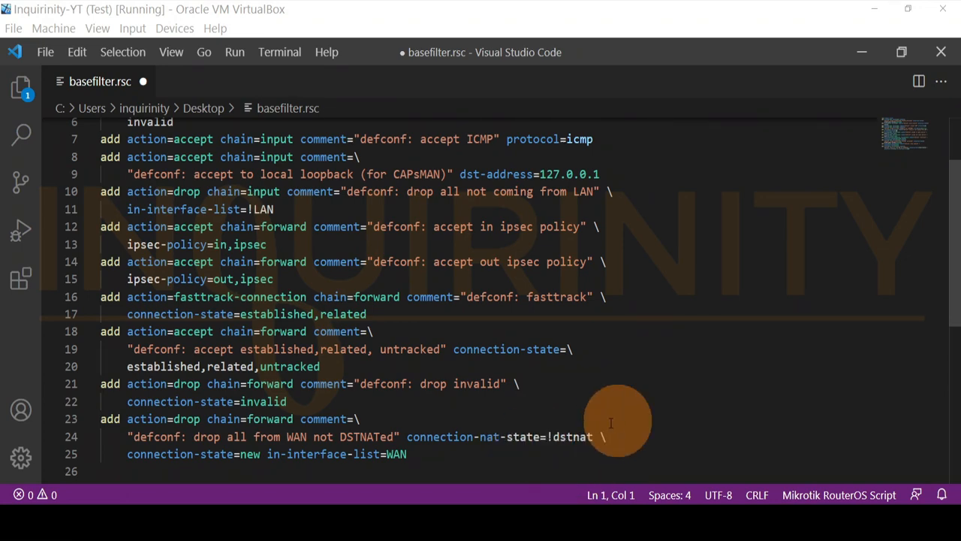
pyautogui.scroll(1, 225, 360)
pyautogui.click(129, 360)
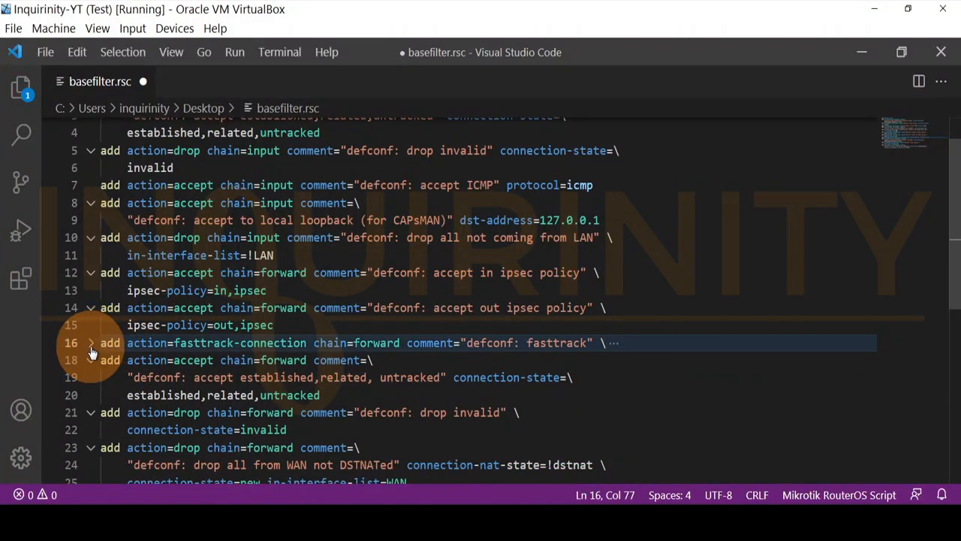
pyautogui.click(91, 347)
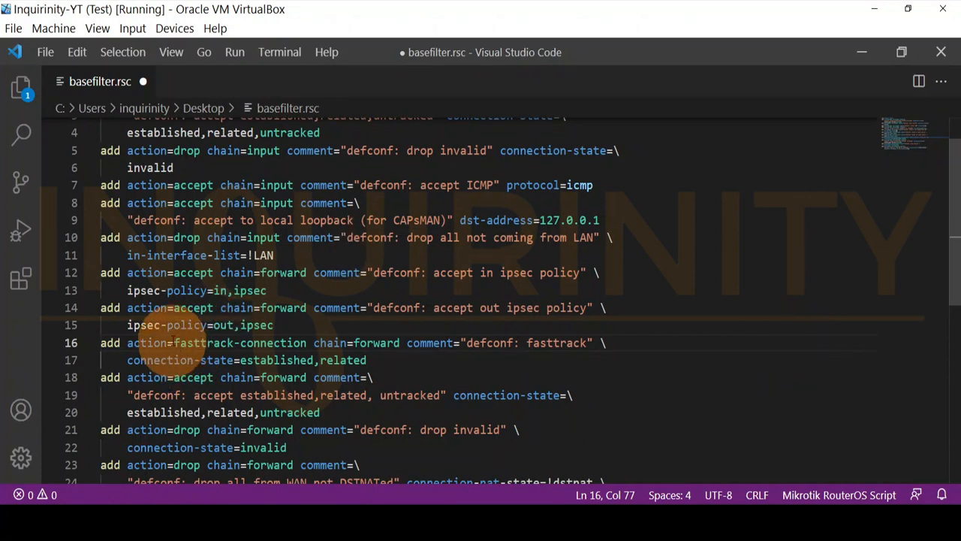
# - Comment out the fasttrack-connection rule on line 16 with a leading #
pyautogui.moveTo(175, 342); pyautogui.dragTo(312, 342)
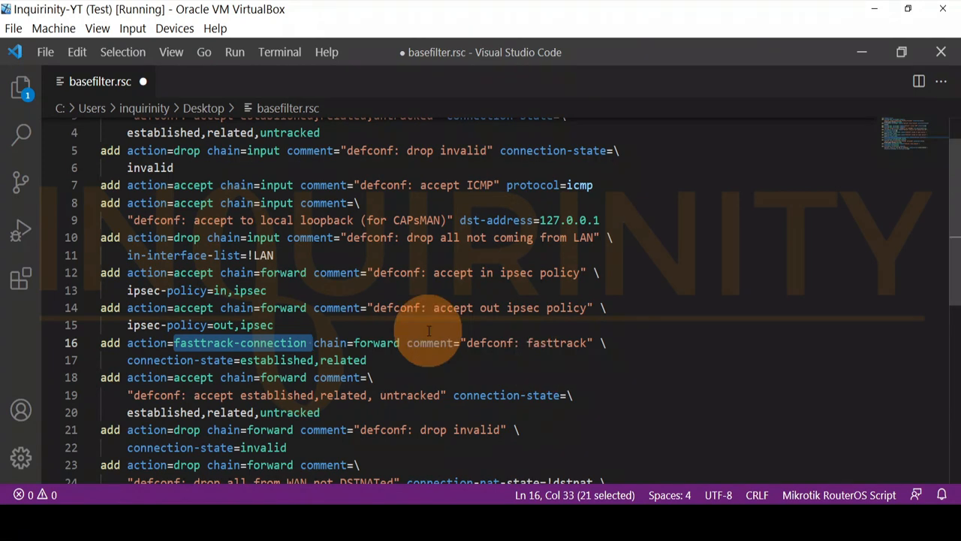
pyautogui.click(98, 344)
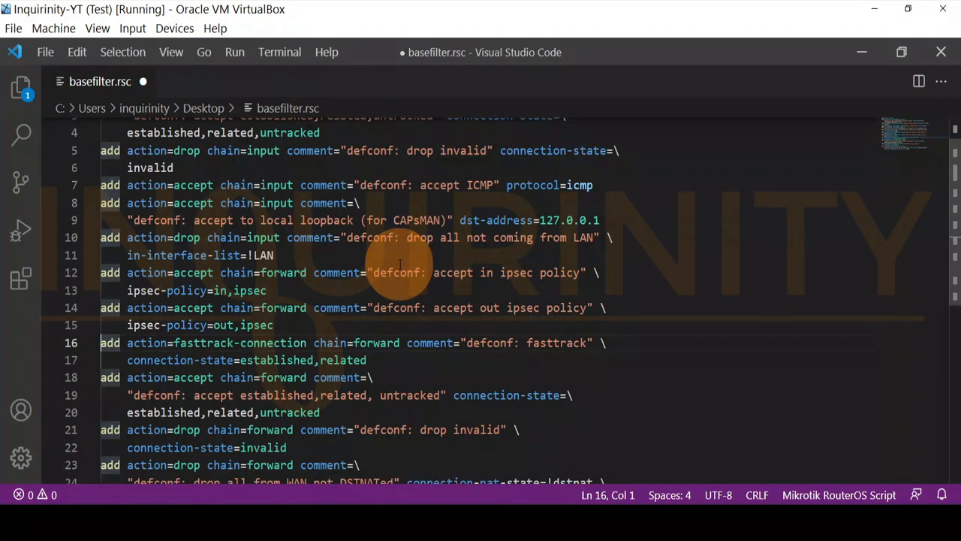
pyautogui.write('#')
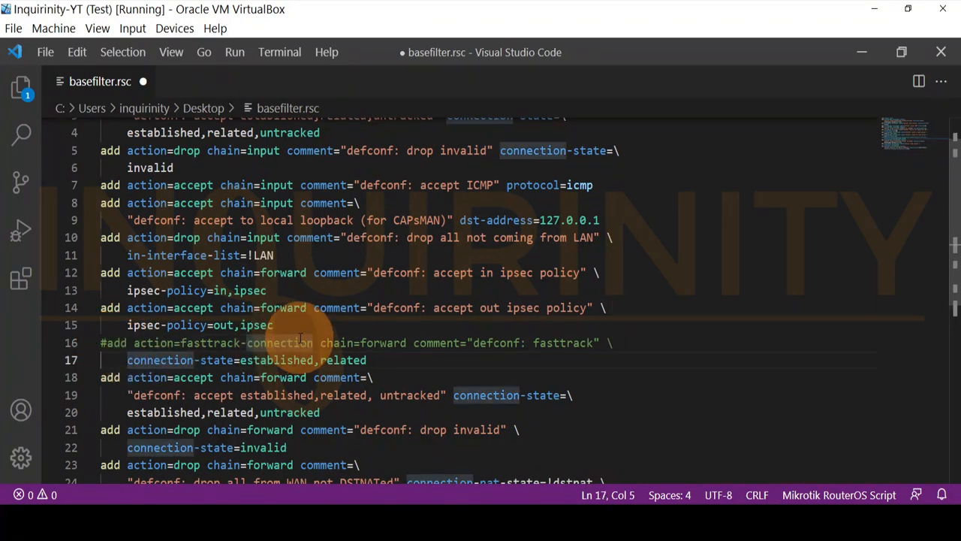
pyautogui.write('#')
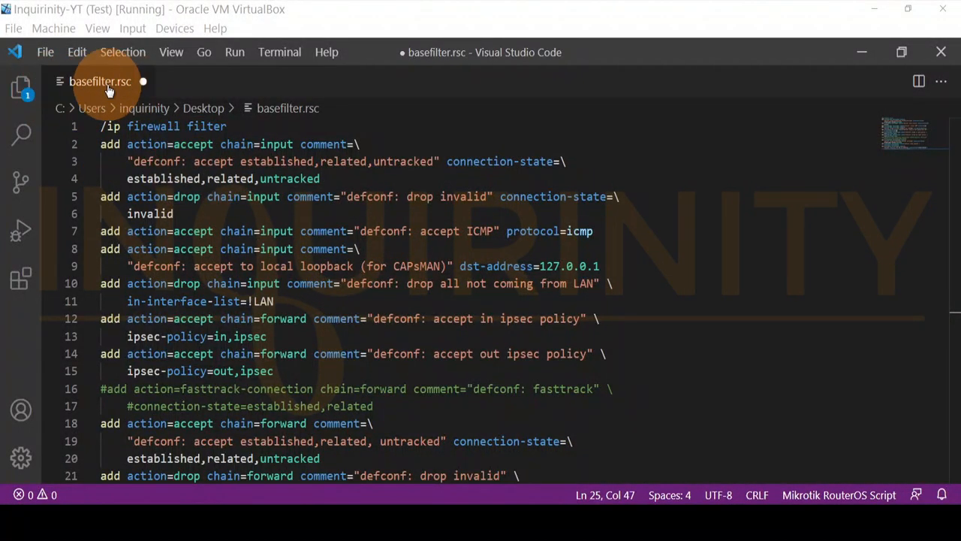
# - Use File > Save As to save the edited rules as a new copy
pyautogui.click(47, 53)
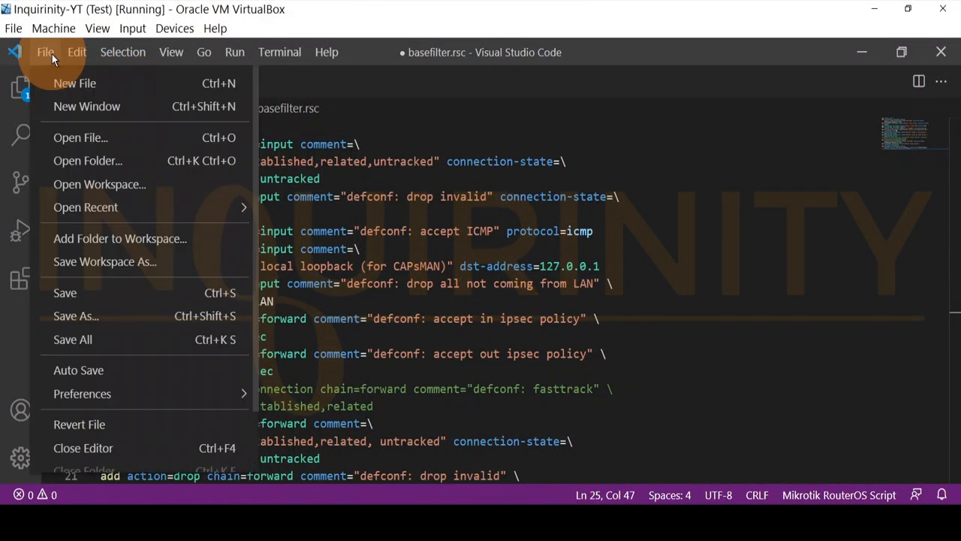
pyautogui.click(116, 319)
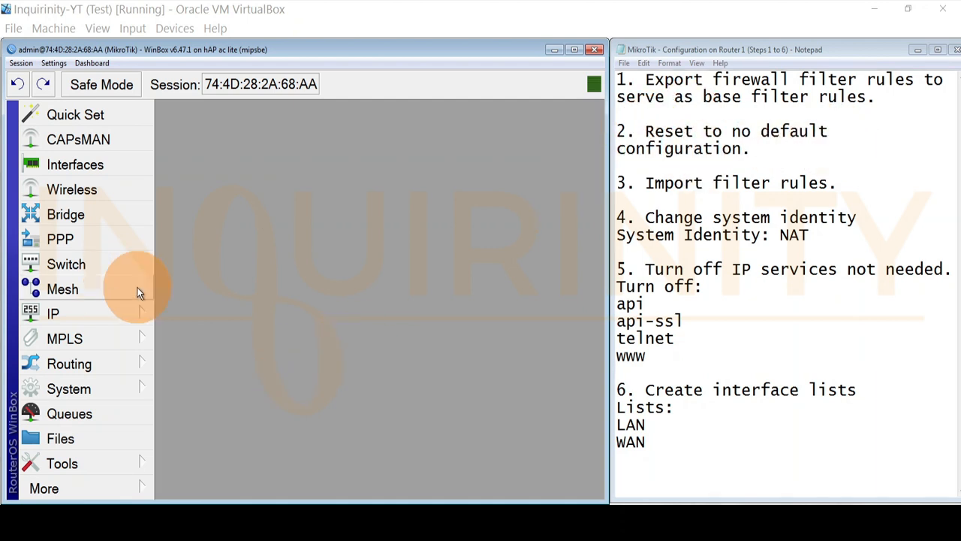
# - Reset the configuration with No Default Configuration and Do Not Backup, confirming the reboot
pyautogui.click(66, 390)
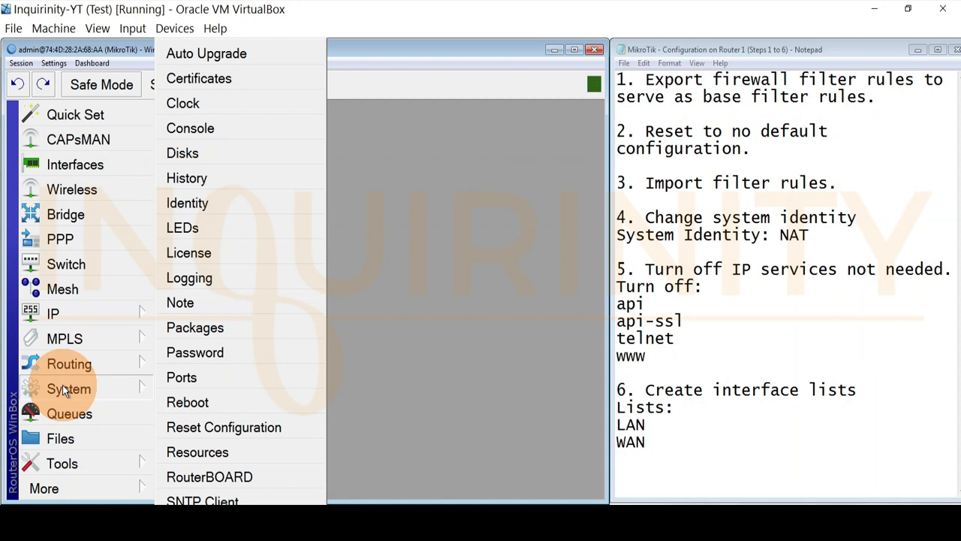
pyautogui.click(190, 426)
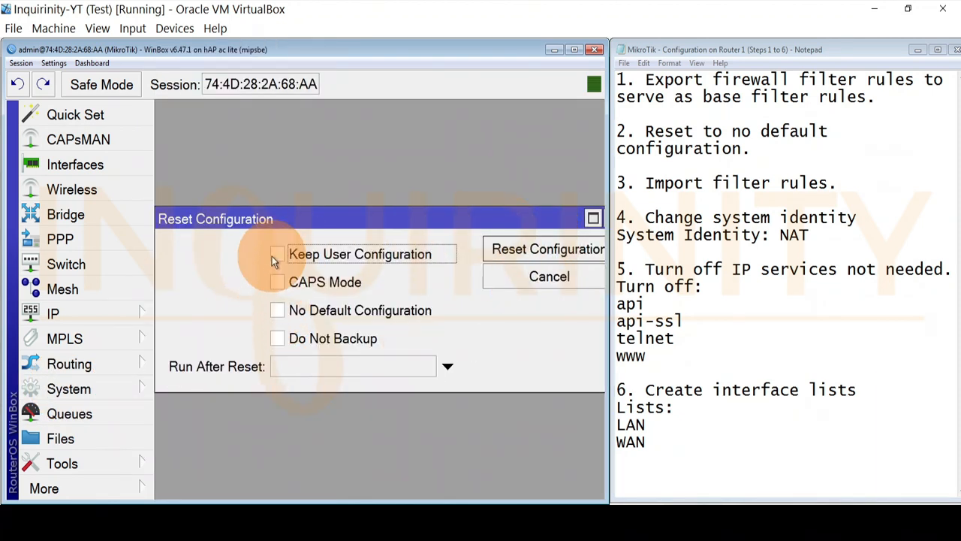
pyautogui.click(278, 311)
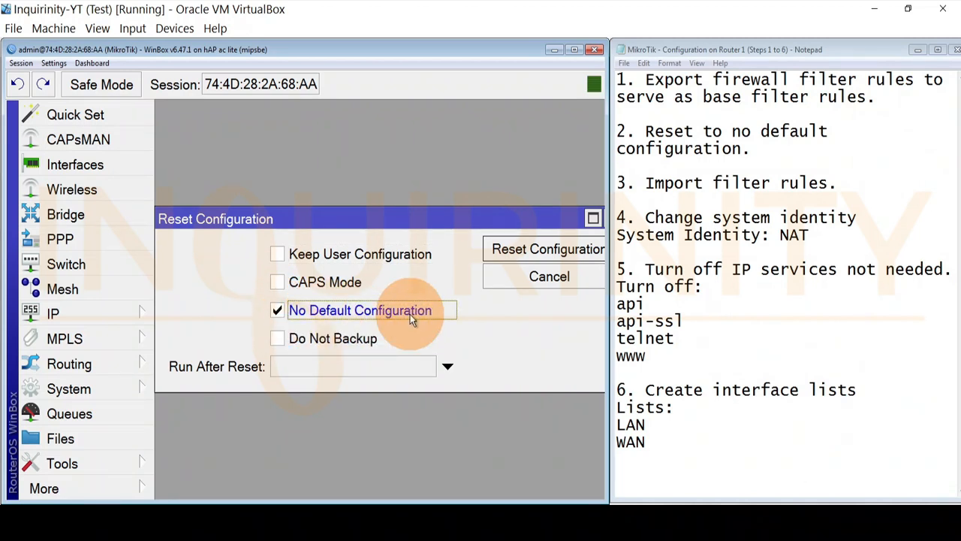
pyautogui.click(272, 341)
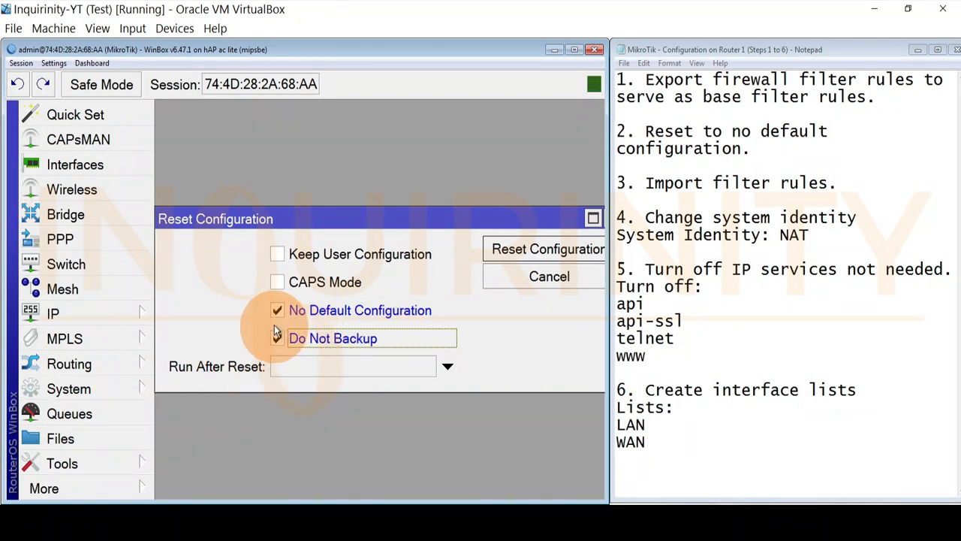
pyautogui.click(532, 249)
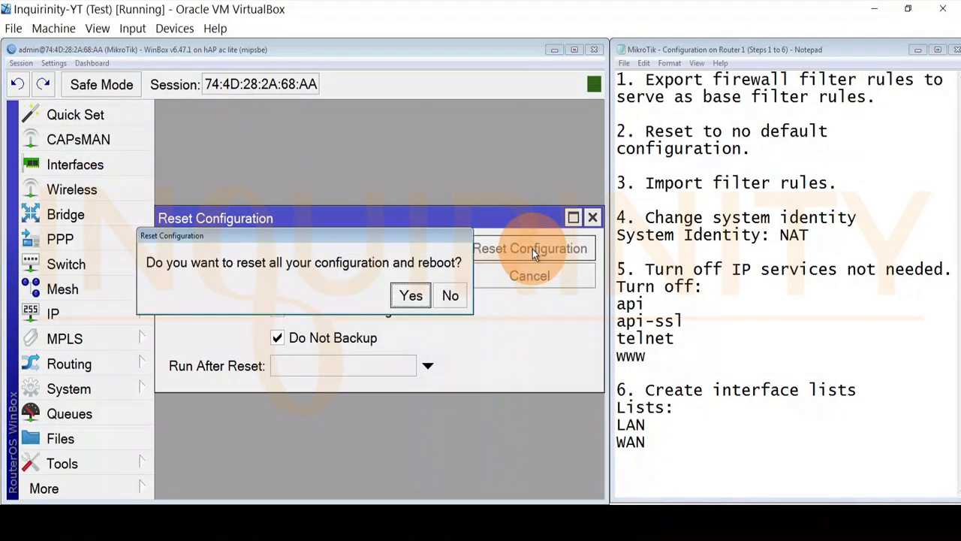
pyautogui.moveTo(349, 237); pyautogui.dragTo(401, 252)
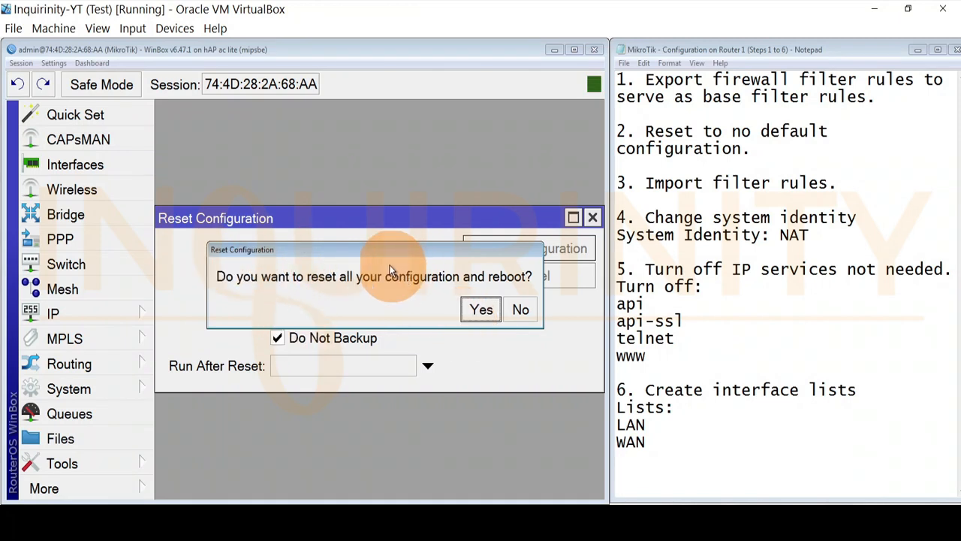
pyautogui.moveTo(380, 251); pyautogui.dragTo(352, 168)
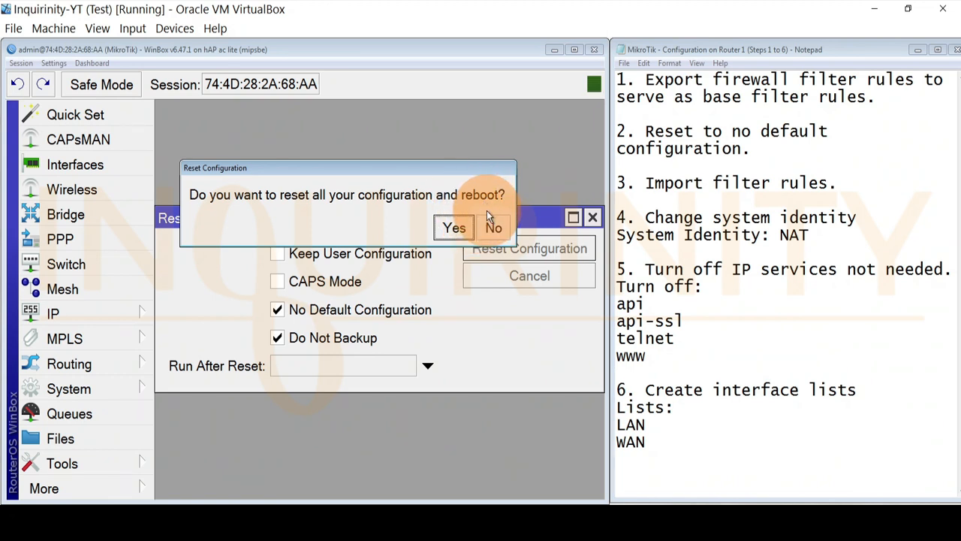
pyautogui.click(456, 228)
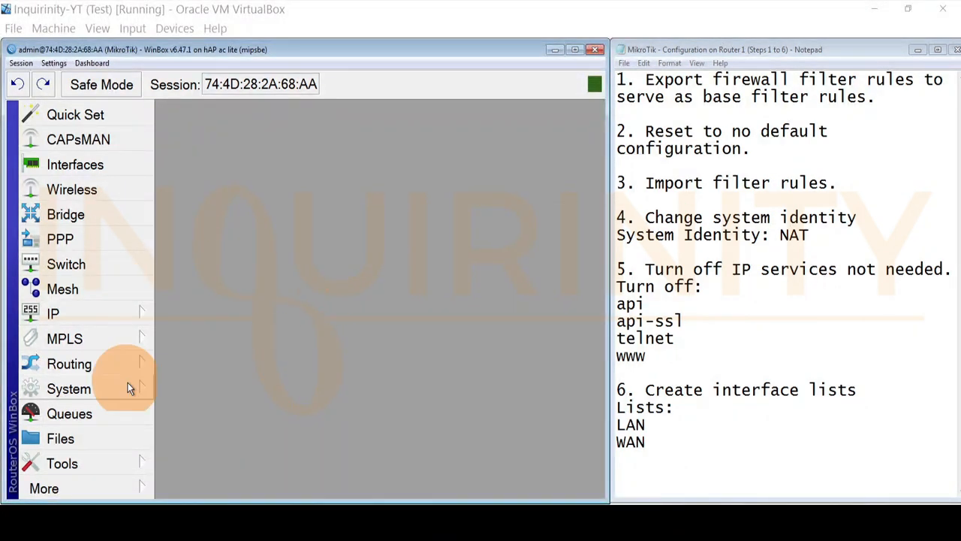
pyautogui.click(102, 490)
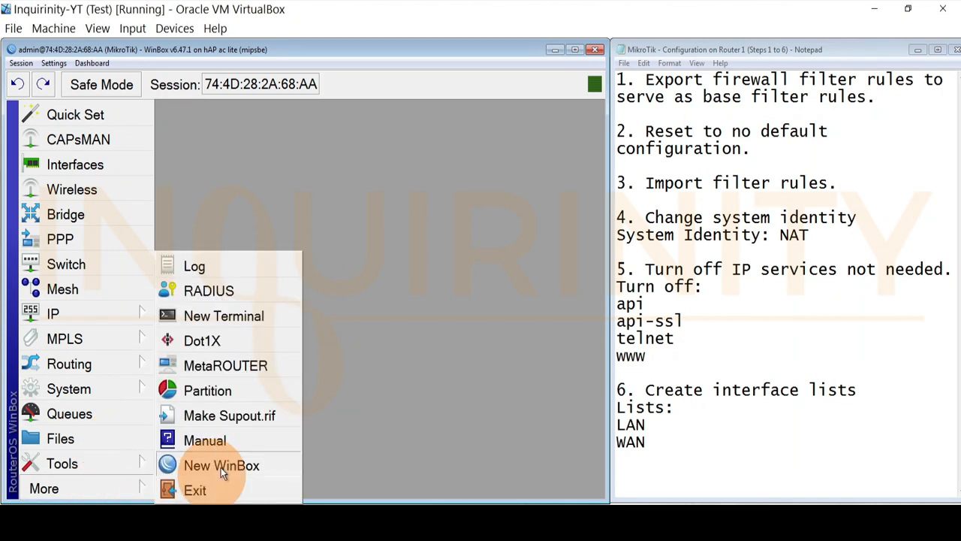
pyautogui.click(219, 266)
pyautogui.moveTo(315, 465); pyautogui.dragTo(420, 480)
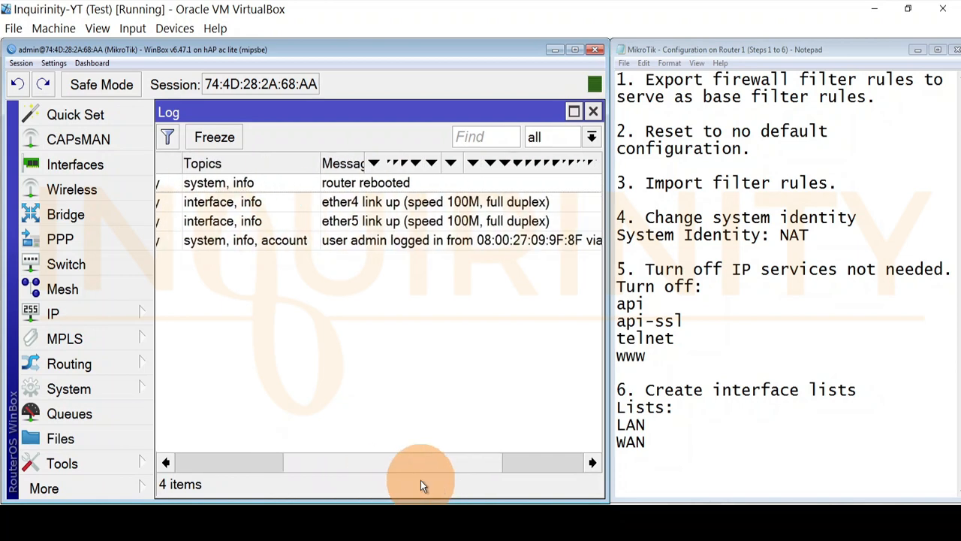
pyautogui.click(343, 186)
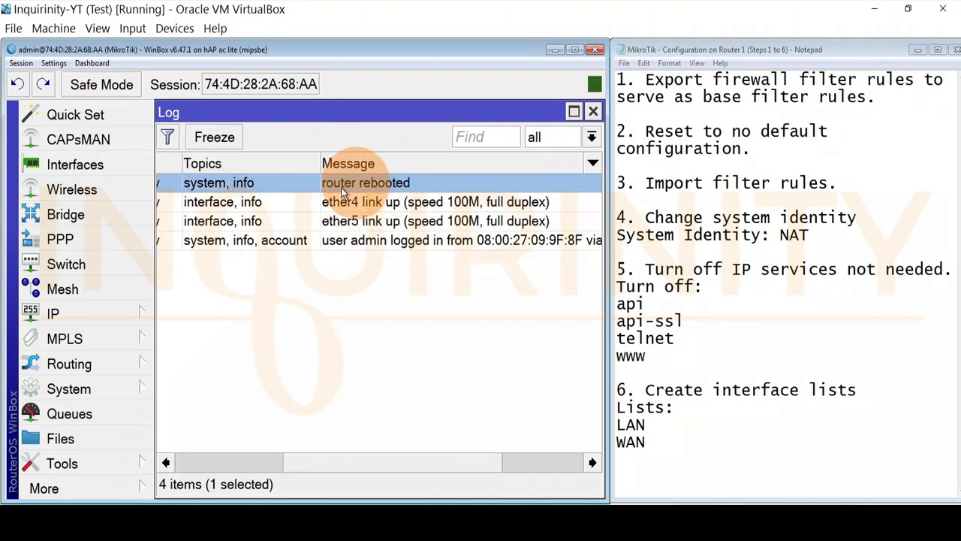
pyautogui.moveTo(346, 465); pyautogui.dragTo(184, 462)
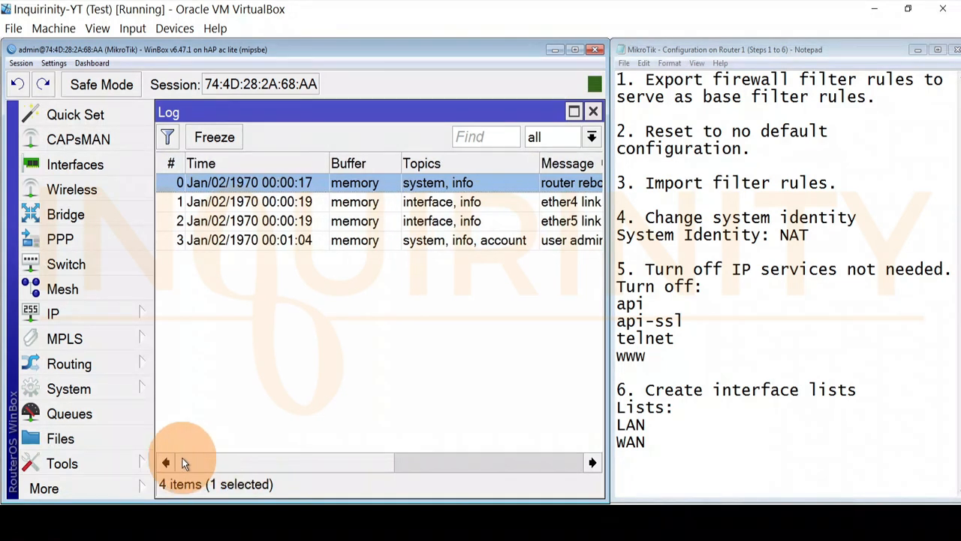
pyautogui.click(594, 111)
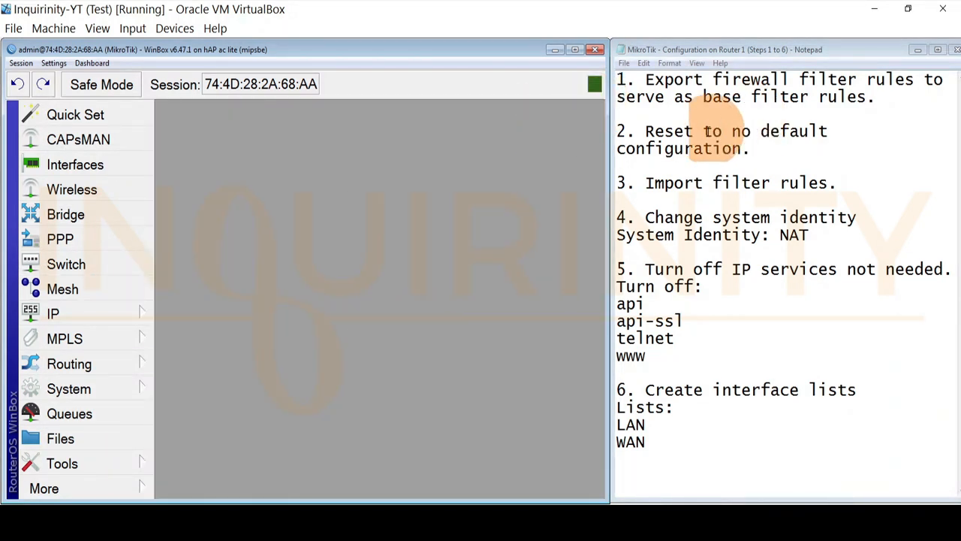
pyautogui.click(100, 318)
pyautogui.click(197, 97)
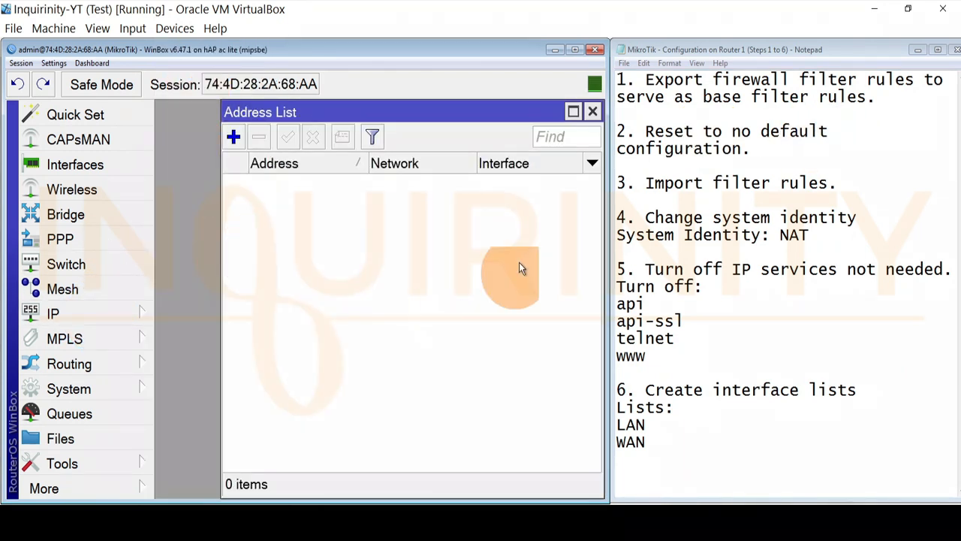
pyautogui.click(593, 112)
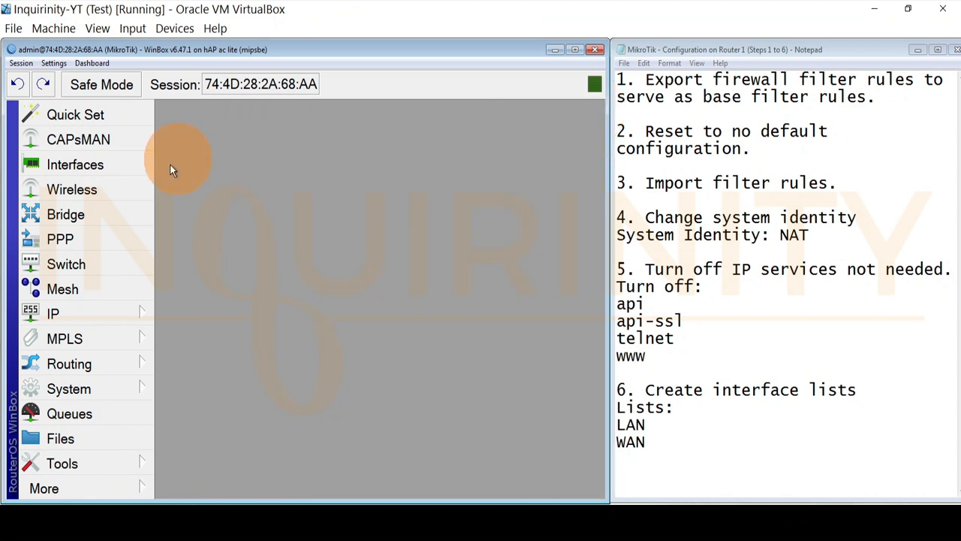
pyautogui.click(91, 216)
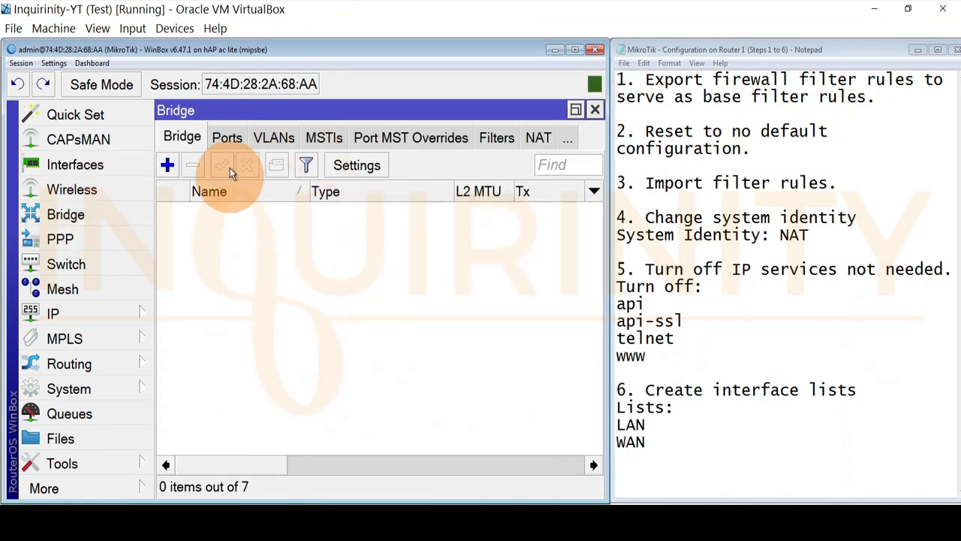
pyautogui.click(233, 142)
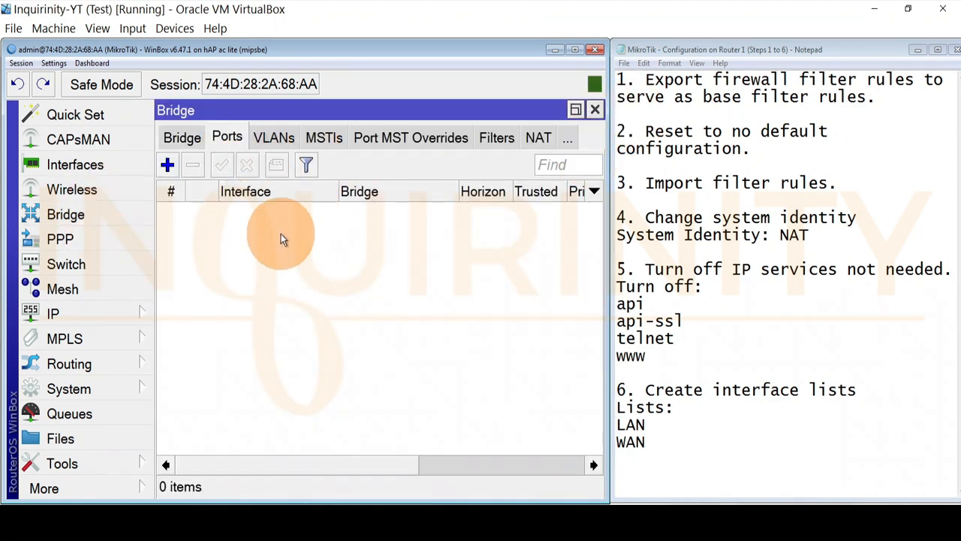
pyautogui.click(595, 109)
pyautogui.click(71, 315)
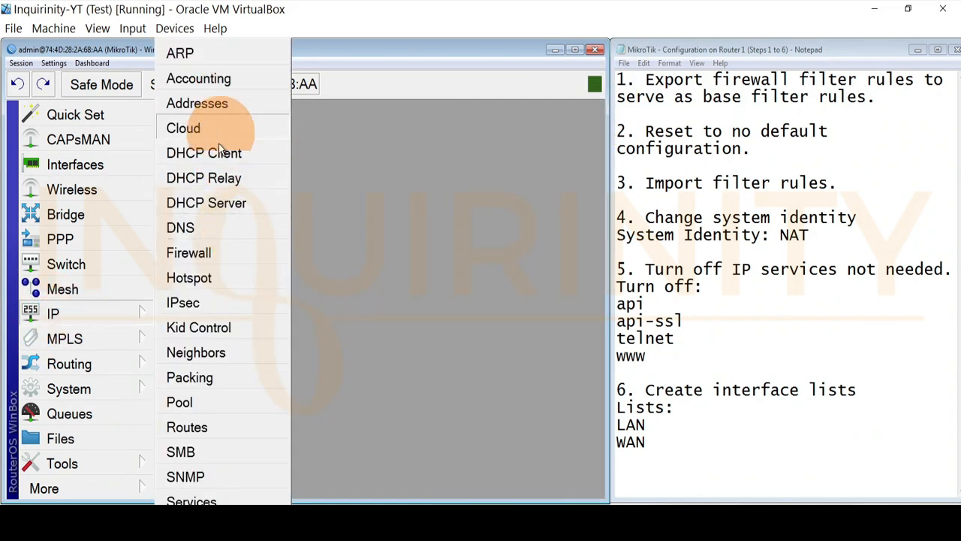
pyautogui.click(189, 253)
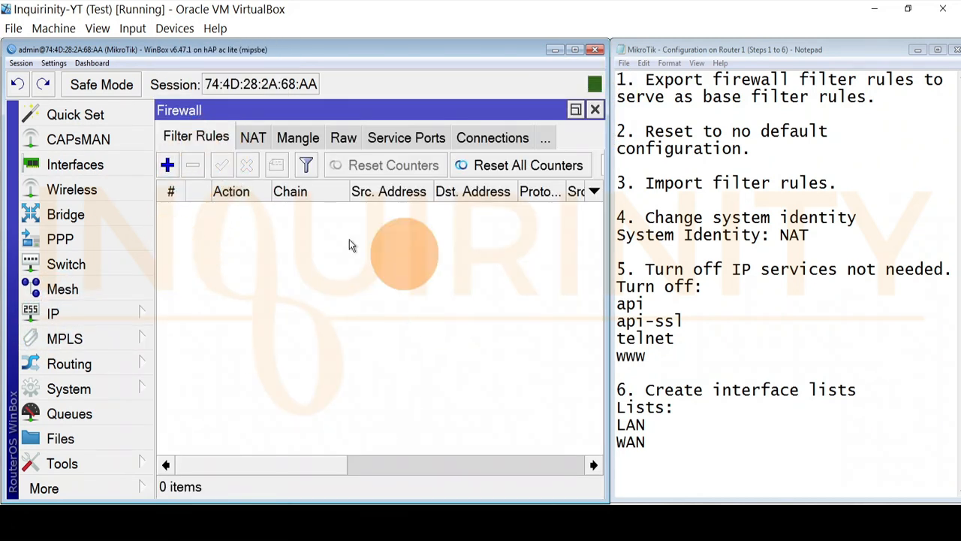
pyautogui.click(257, 141)
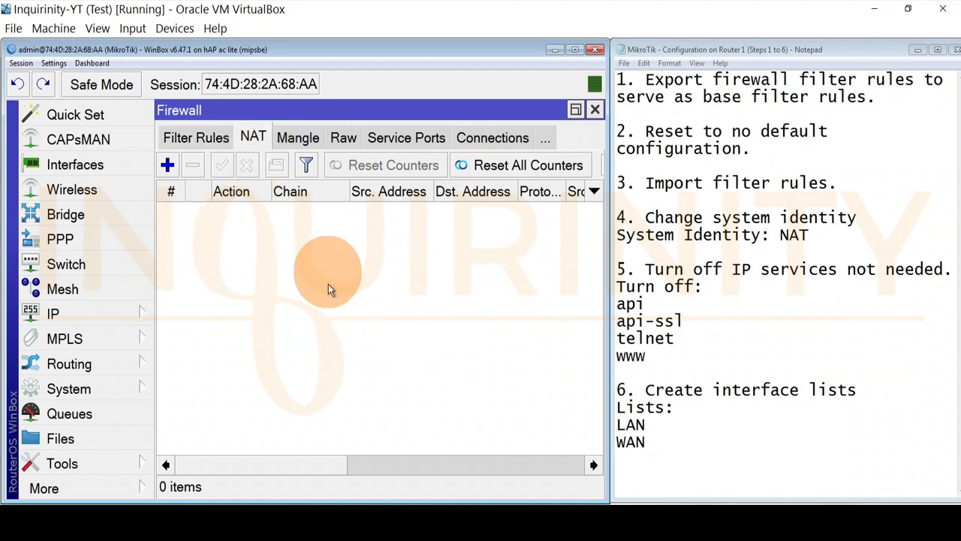
pyautogui.click(595, 110)
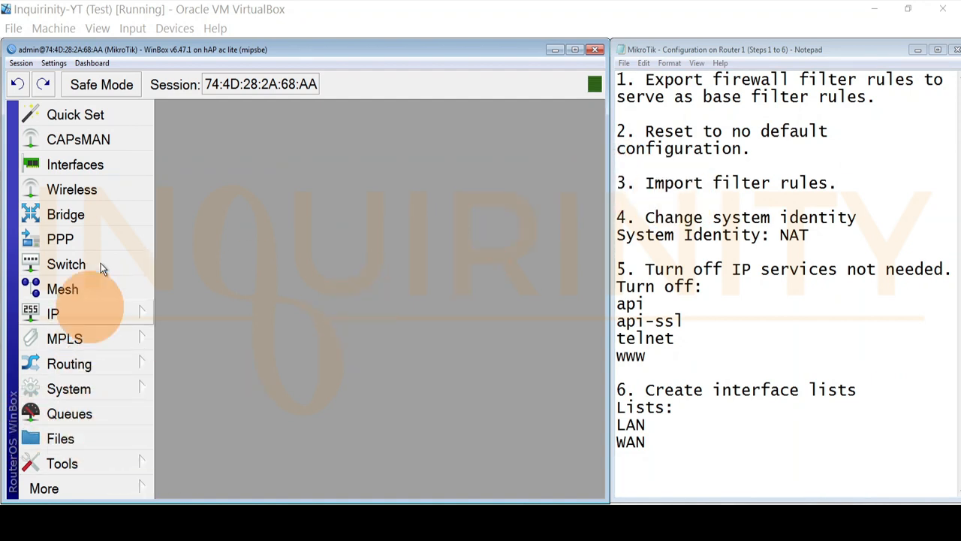
# - Upload modifiedbasefilter.rsc from the Desktop to the router's Files, then close the list
pyautogui.click(72, 442)
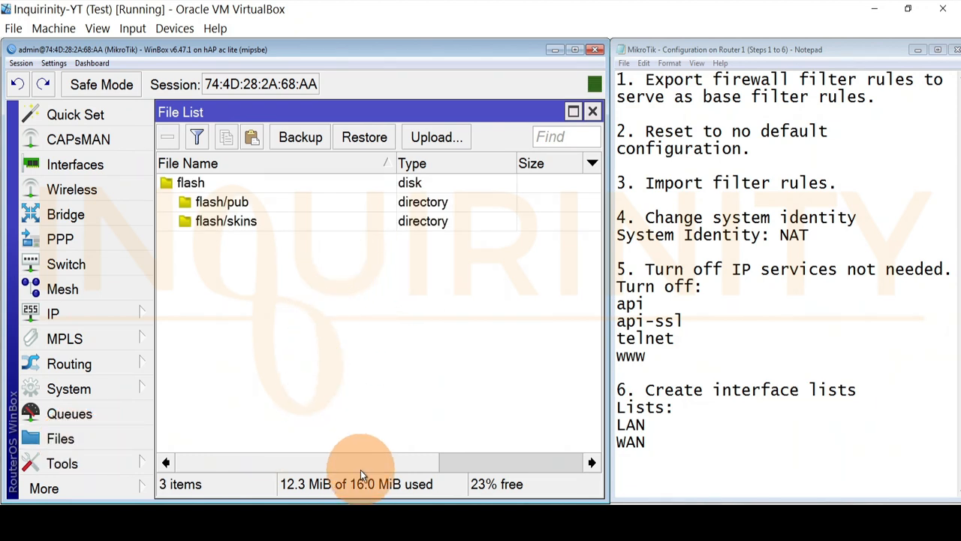
pyautogui.moveTo(361, 471); pyautogui.dragTo(248, 463)
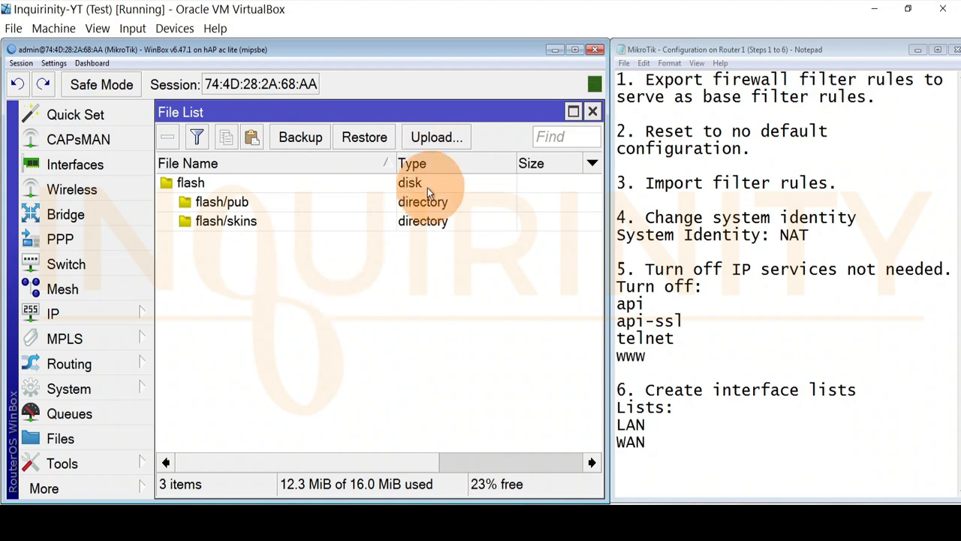
pyautogui.click(433, 140)
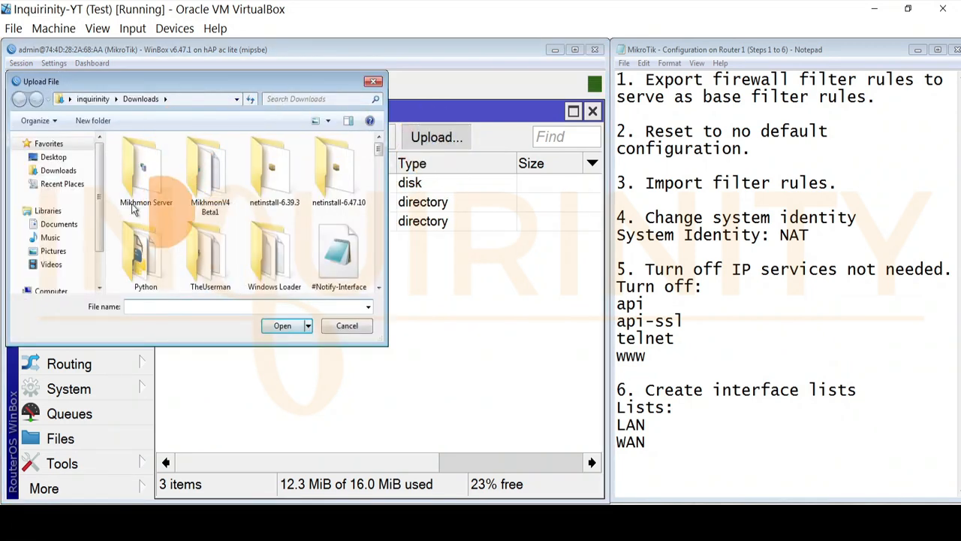
pyautogui.click(53, 157)
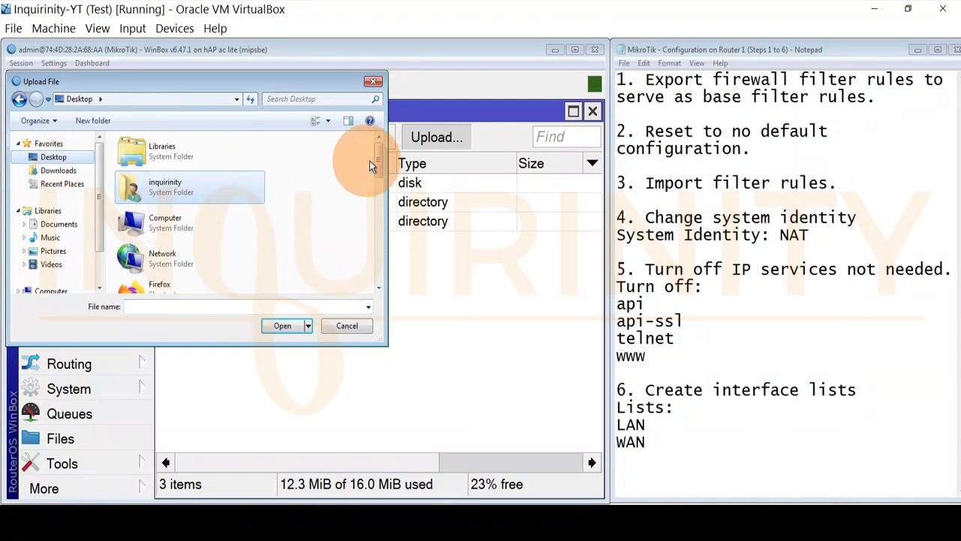
pyautogui.moveTo(377, 166); pyautogui.dragTo(377, 221)
pyautogui.click(177, 220)
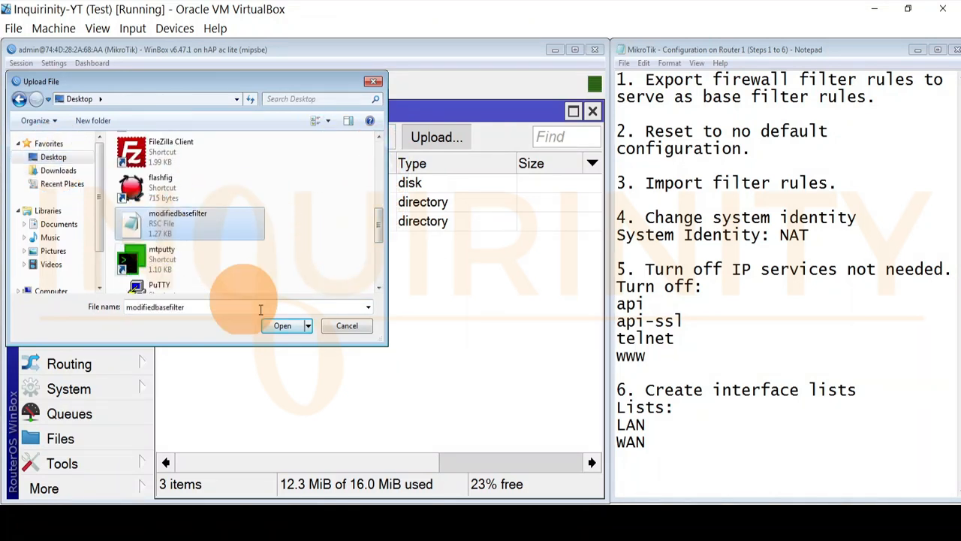
pyautogui.click(295, 326)
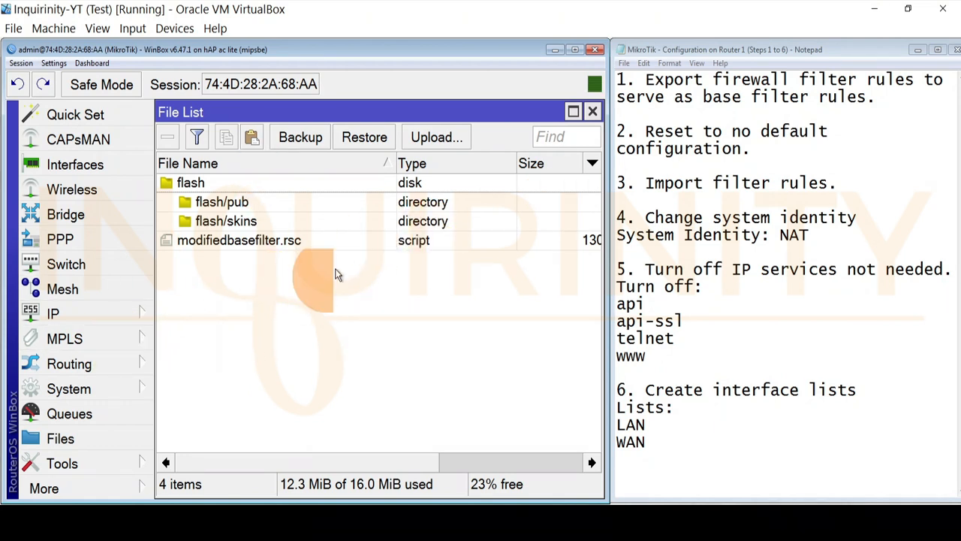
pyautogui.click(180, 237)
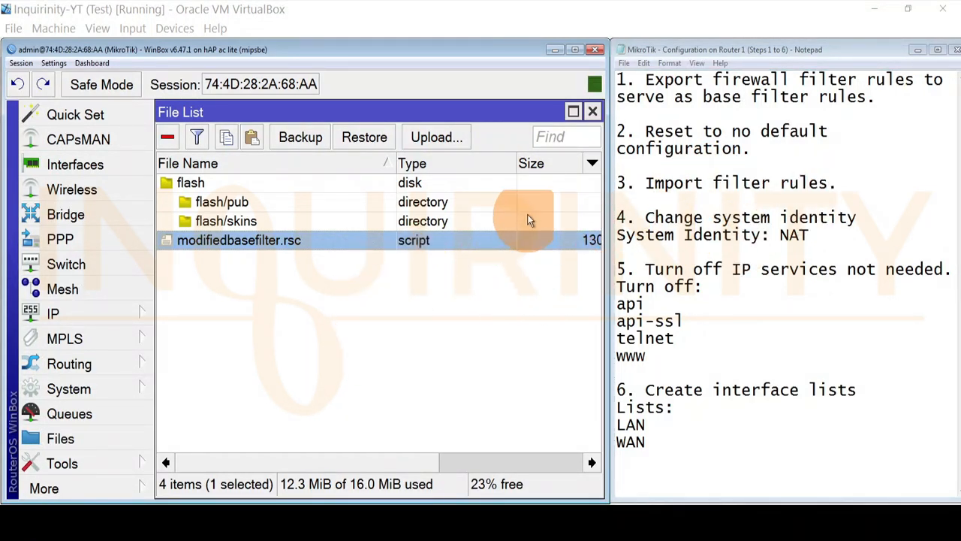
pyautogui.click(593, 112)
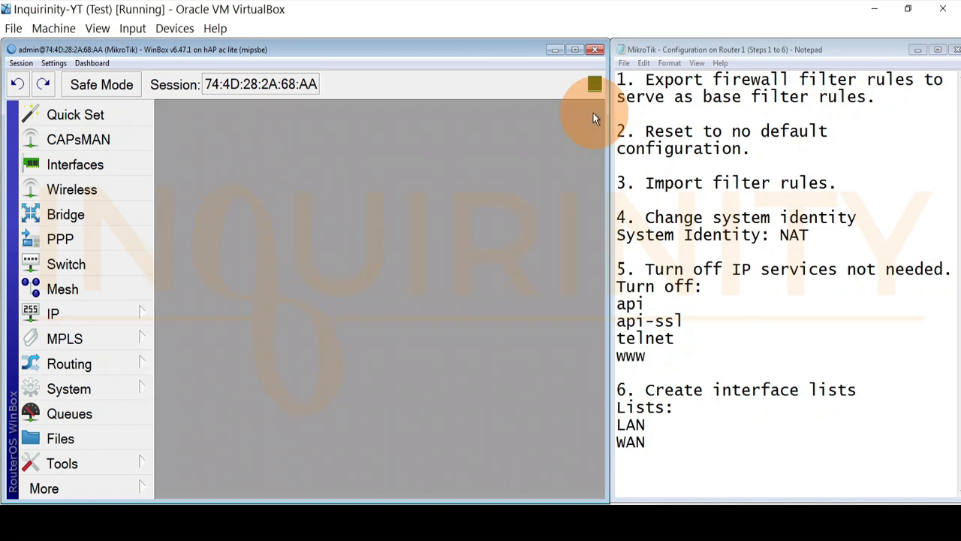
# - Bring up the IP > Firewall filter rules list
pyautogui.click(77, 313)
pyautogui.click(199, 254)
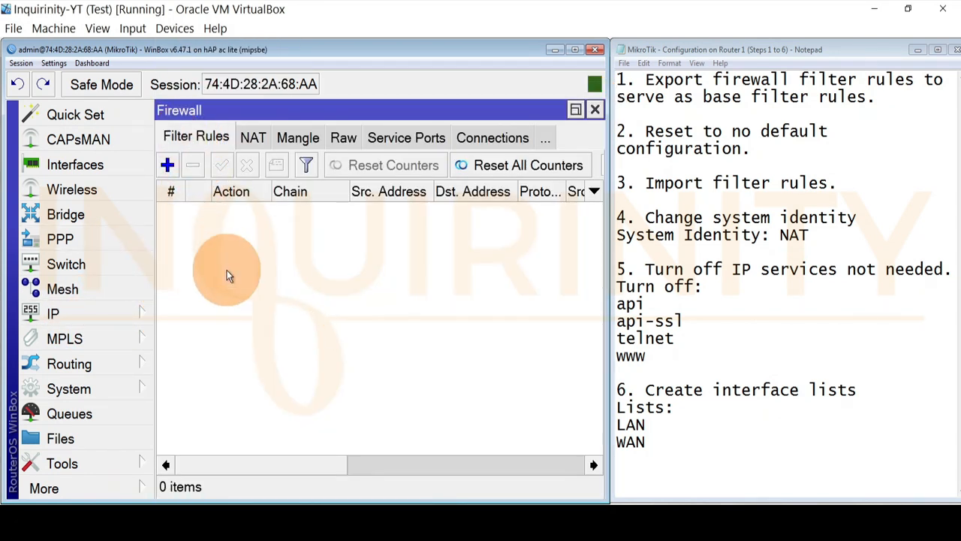
pyautogui.moveTo(241, 471); pyautogui.dragTo(217, 475)
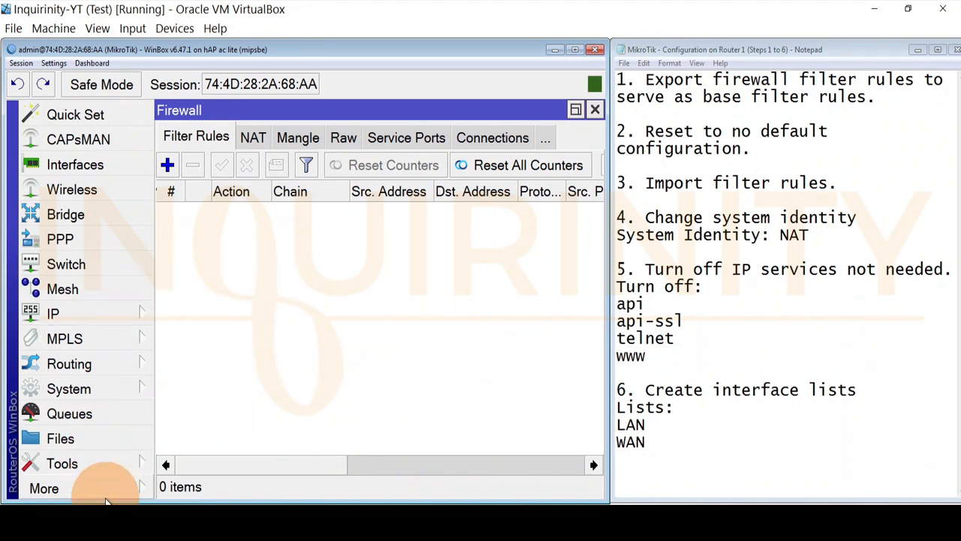
# - In a new terminal, run import file-name=modifiedbasefilter.rsc
pyautogui.click(110, 496)
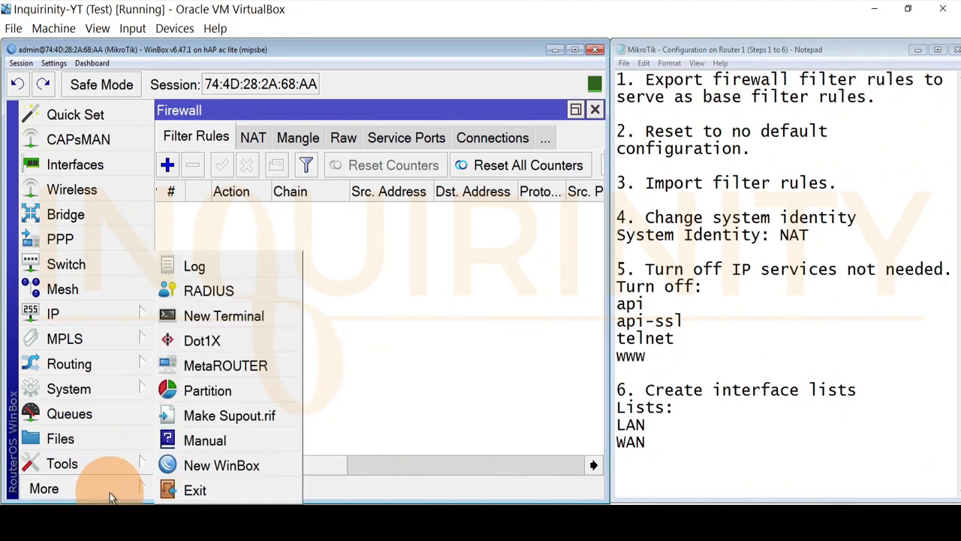
pyautogui.click(240, 315)
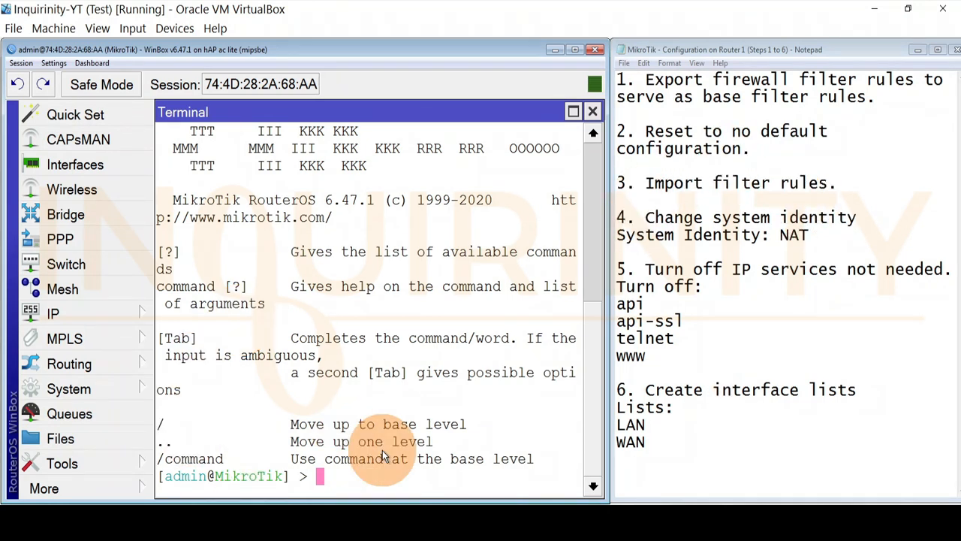
pyautogui.click(455, 524)
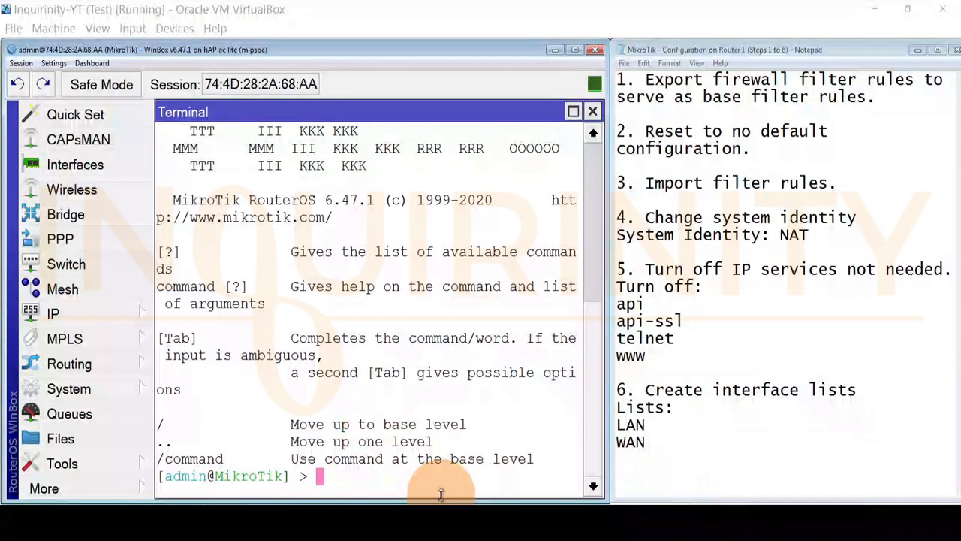
pyautogui.click(382, 475)
pyautogui.write('impo')
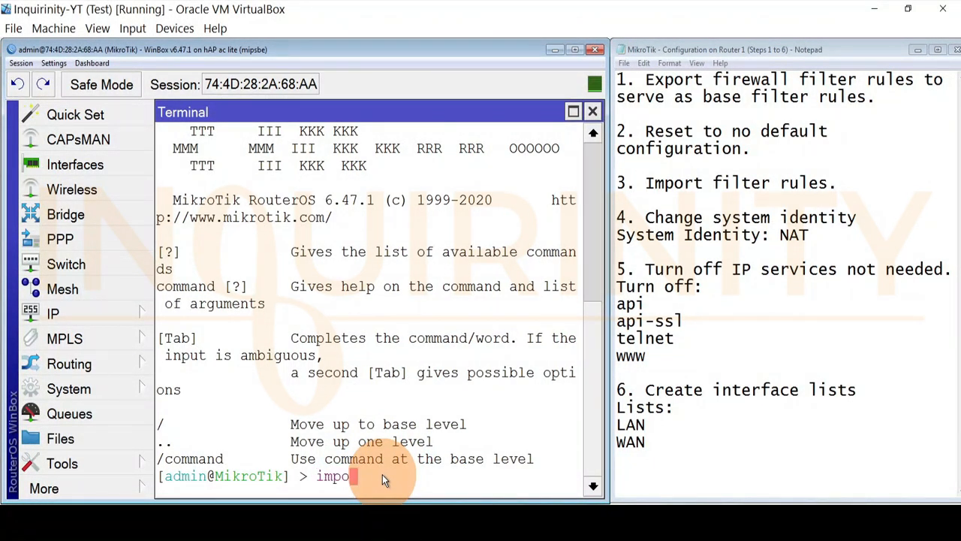
pyautogui.write('rt file-name=')
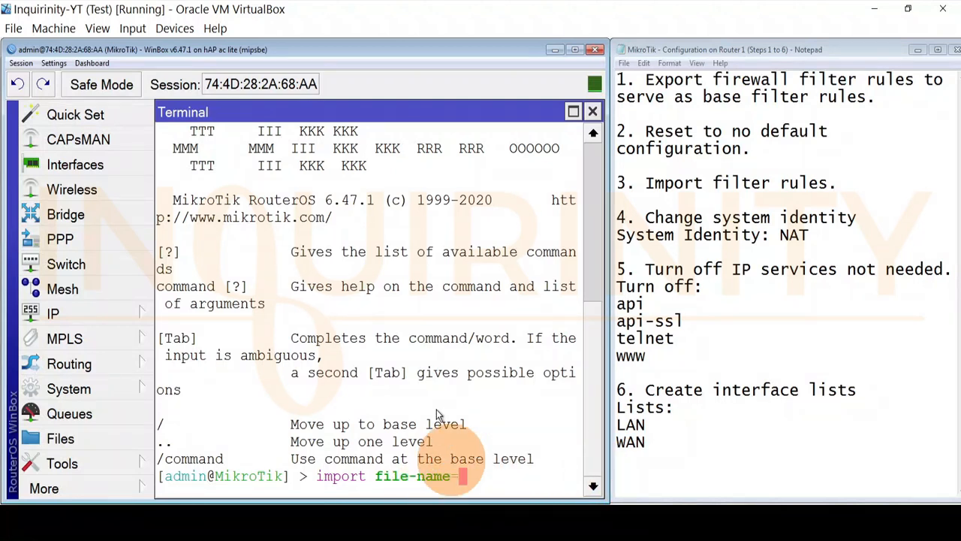
pyautogui.write('modifiedbasefilter.rsc')
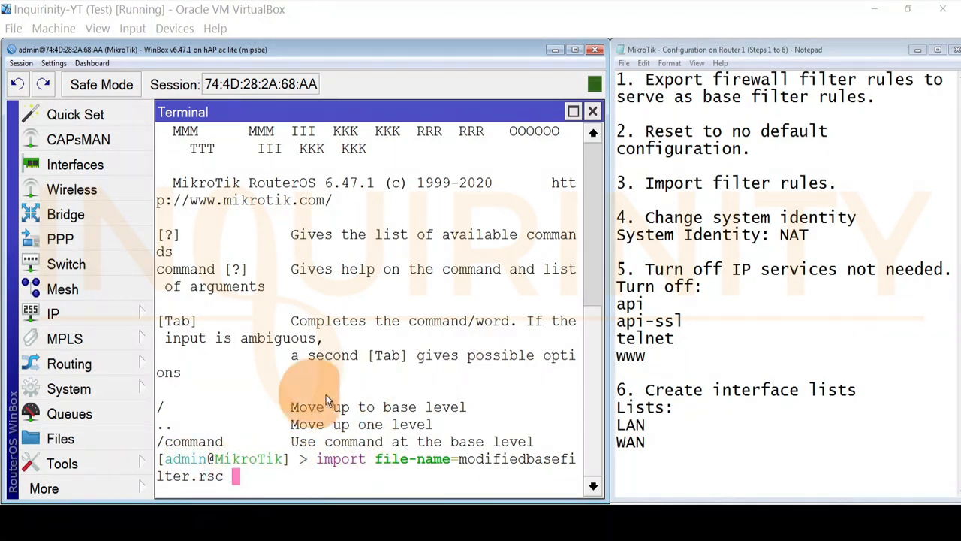
pyautogui.click(321, 478)
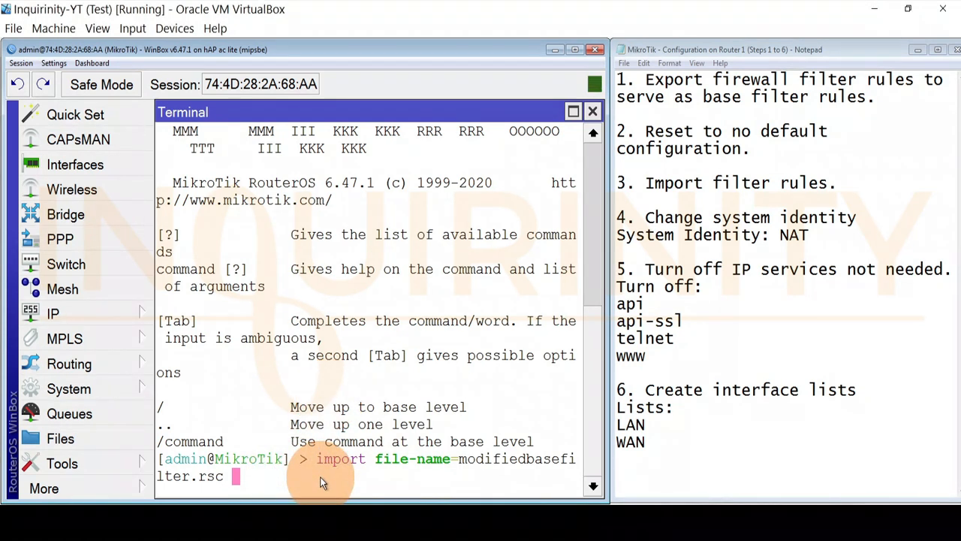
pyautogui.press('Return')
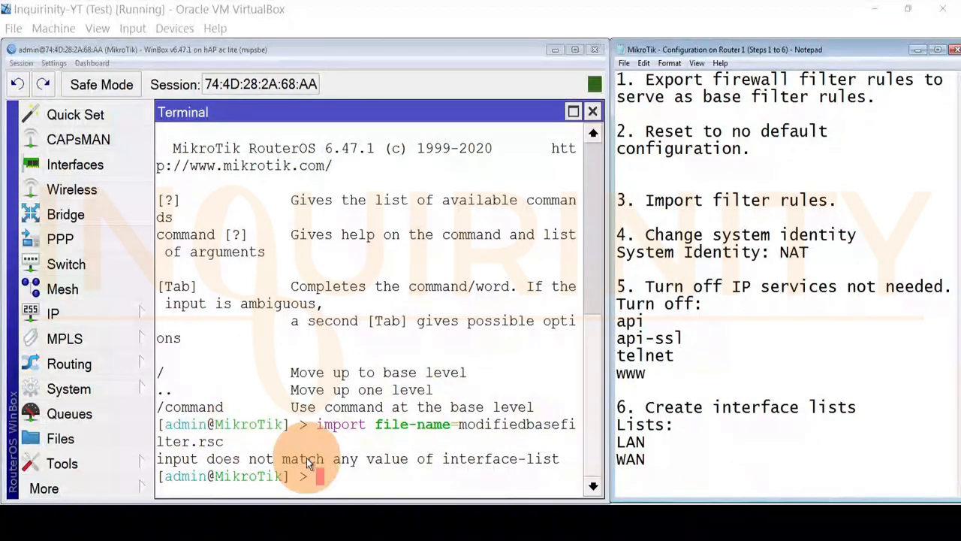
pyautogui.click(71, 311)
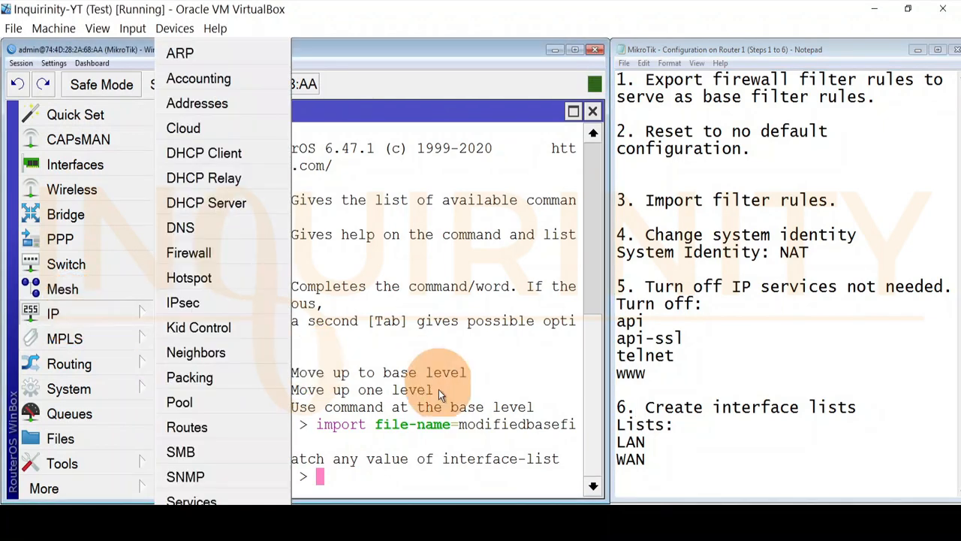
pyautogui.click(219, 253)
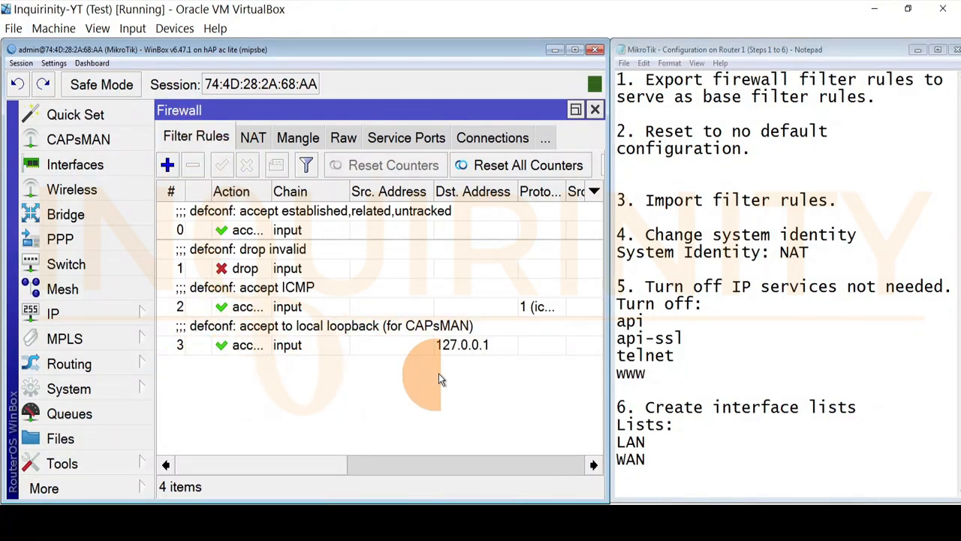
pyautogui.click(595, 110)
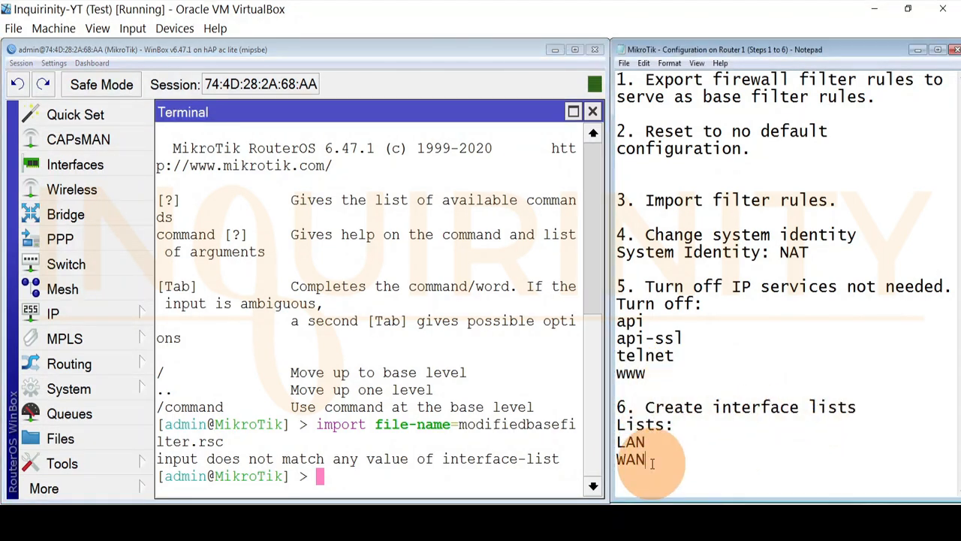
# - Move 'Create interface lists' (LAN, WAN) above the import step as 3.1, renumbering import 3.2
pyautogui.moveTo(651, 464); pyautogui.dragTo(615, 407)
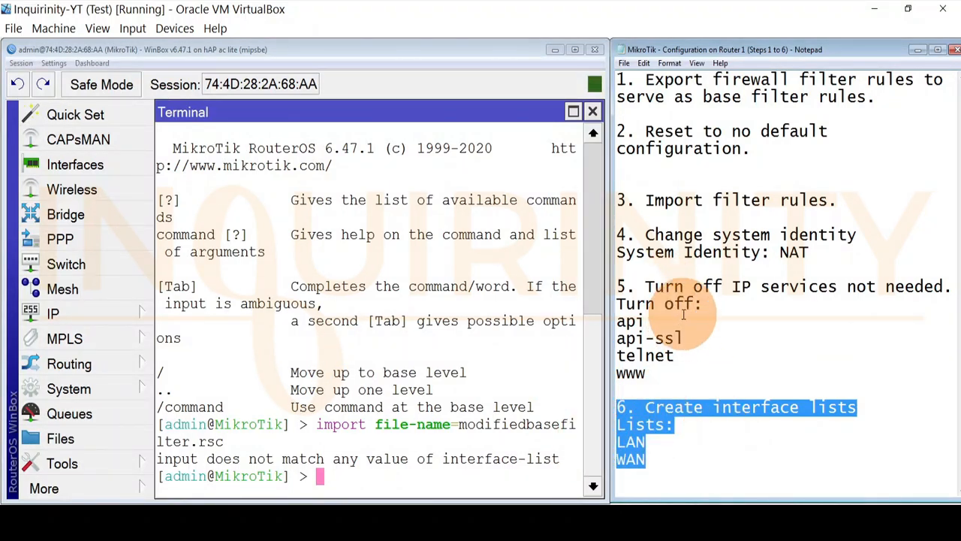
pyautogui.hotkey('ctrl', 'x')
pyautogui.click(633, 180)
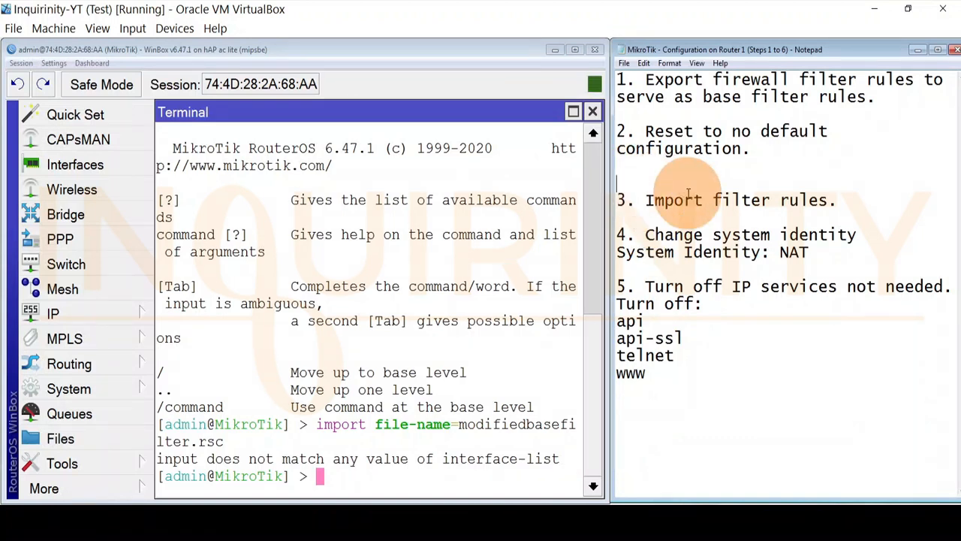
pyautogui.hotkey('ctrl', 'v')
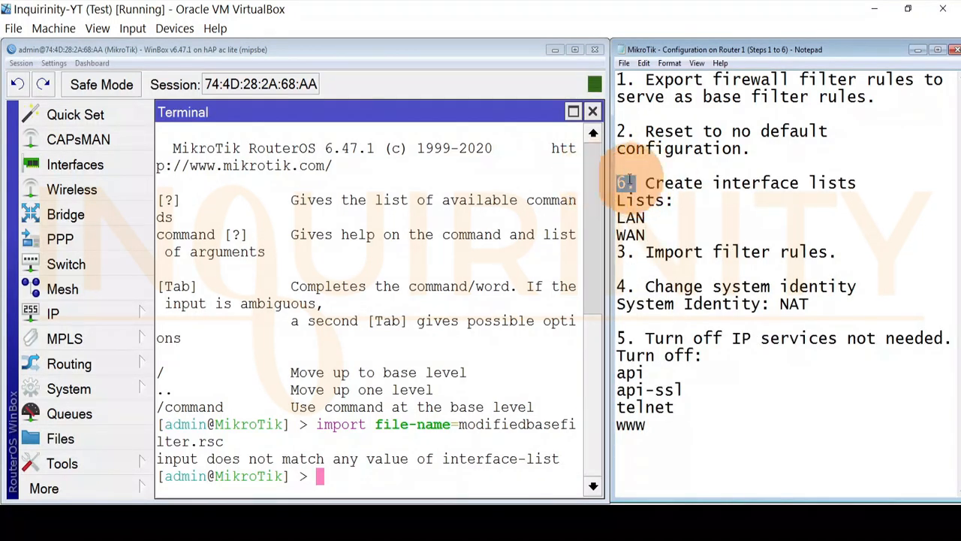
pyautogui.write('3.1')
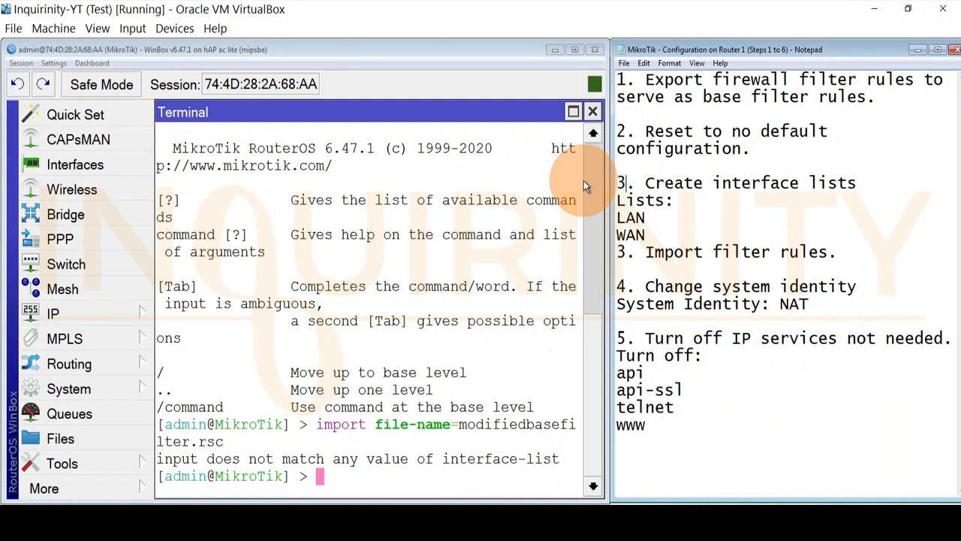
pyautogui.click(654, 235)
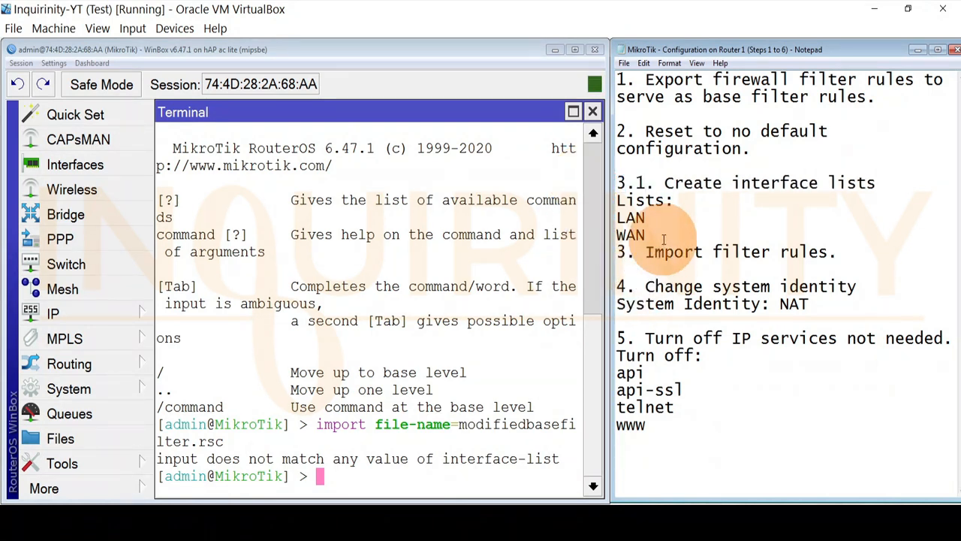
pyautogui.press('Return')
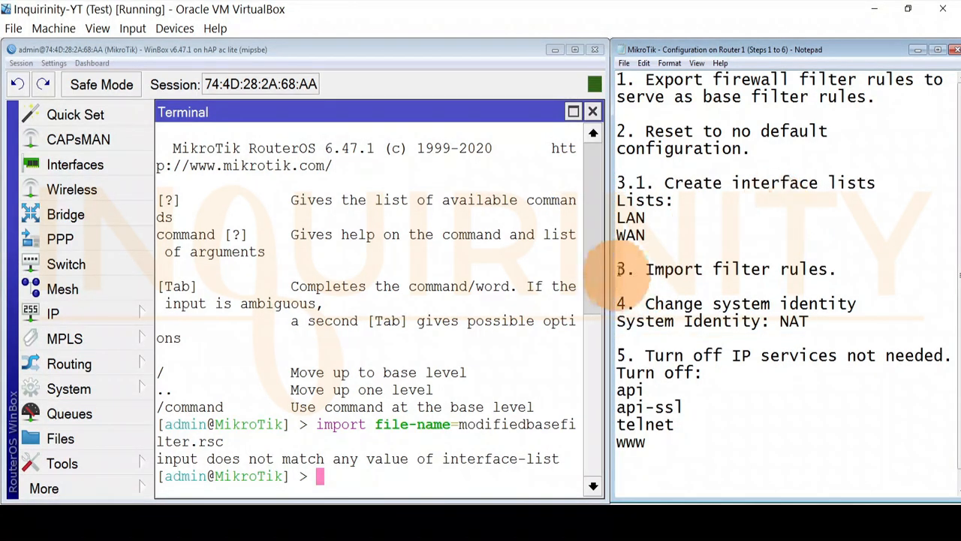
pyautogui.click(634, 269)
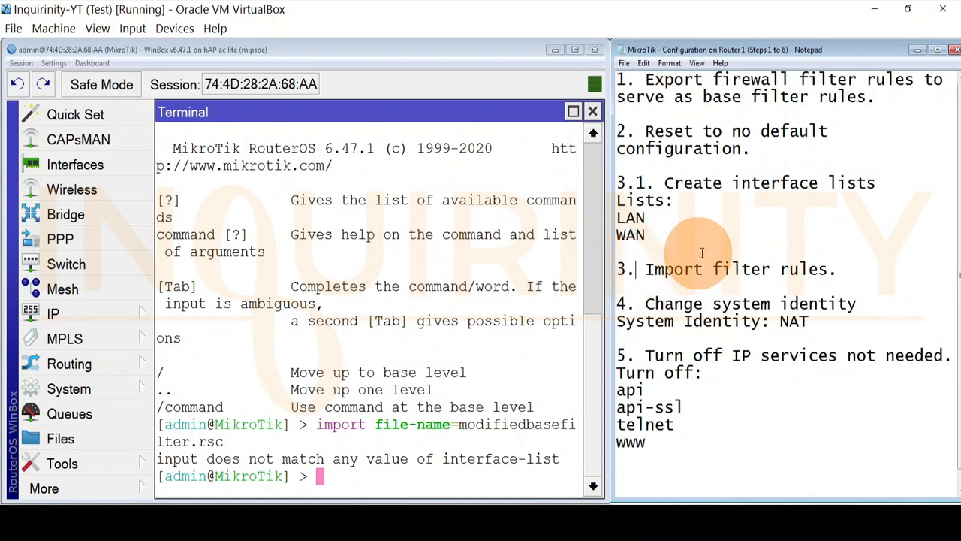
pyautogui.write('2')
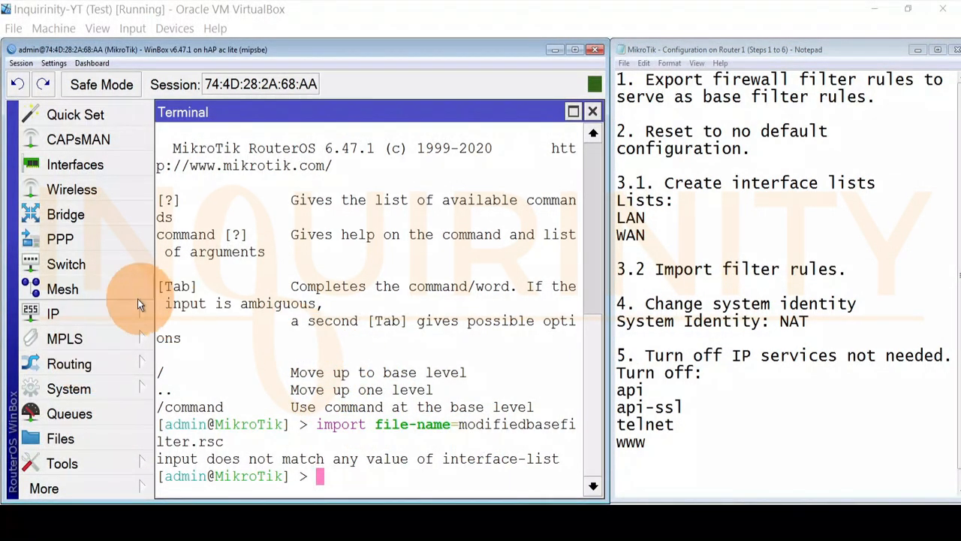
# - Select all four filter rules in IP > Firewall, delete them, and close the window
pyautogui.click(114, 310)
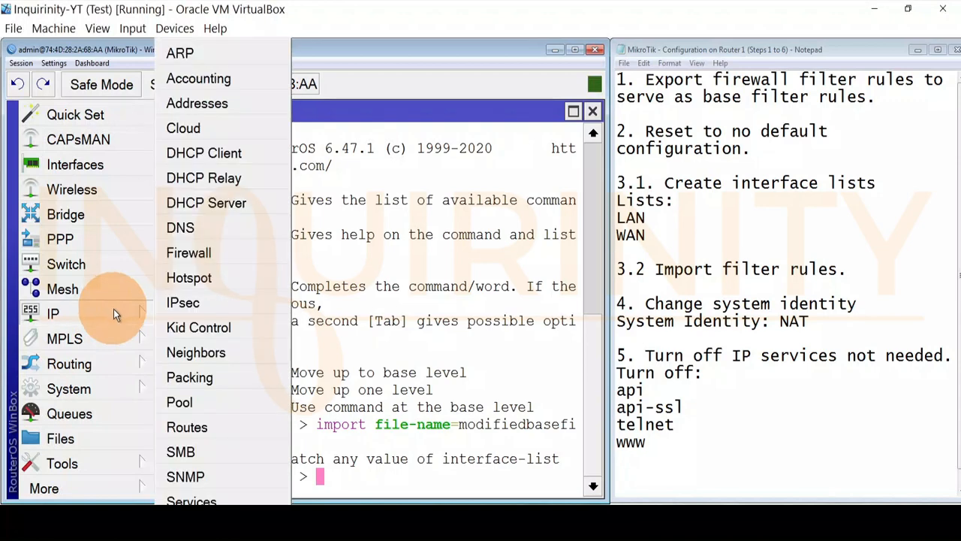
pyautogui.click(222, 259)
pyautogui.click(262, 219)
pyautogui.hotkey('ctrl', 'a')
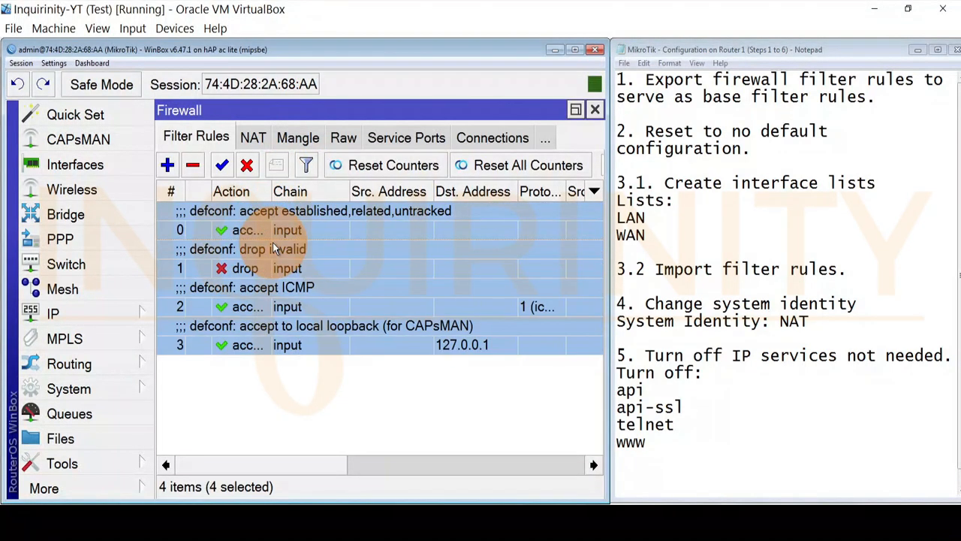
pyautogui.click(192, 167)
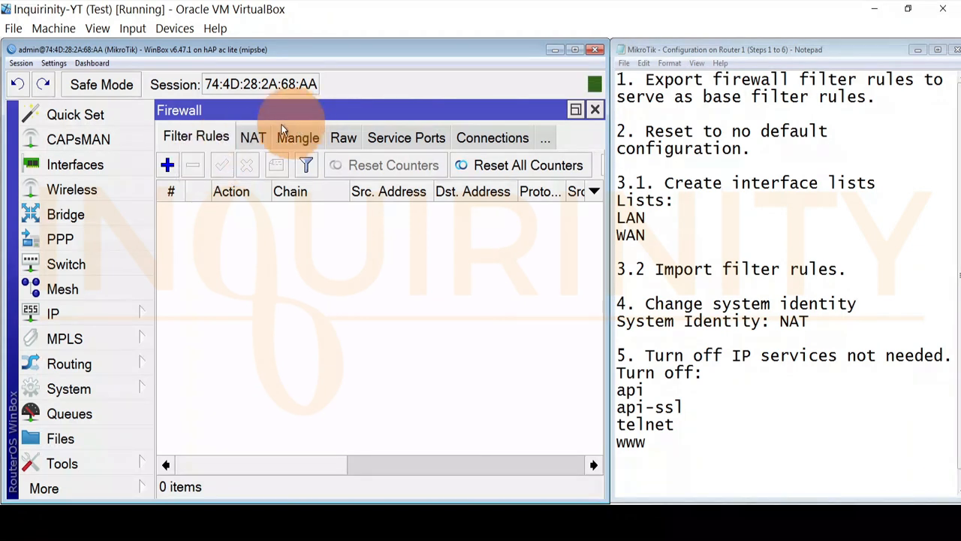
pyautogui.click(595, 109)
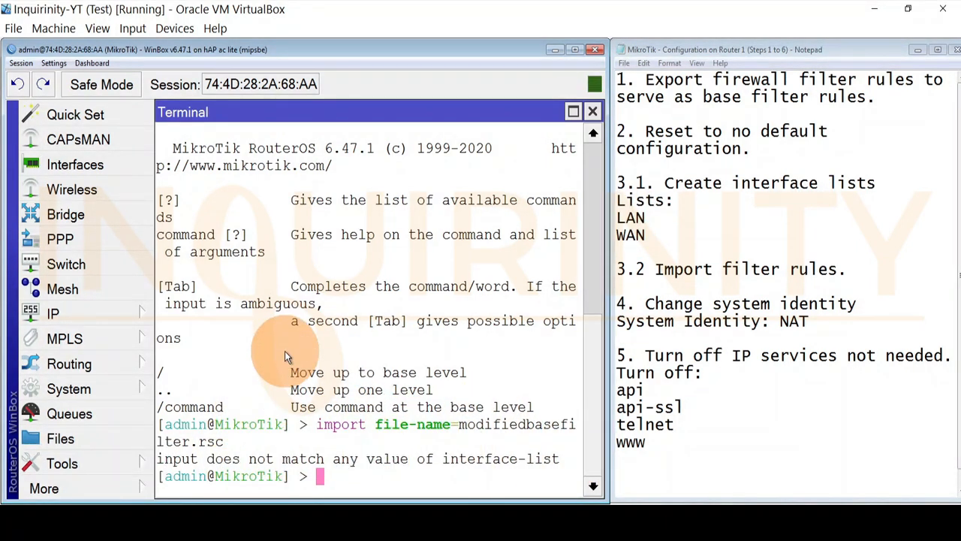
# - Open the Interface Lists window and add a new interface list named LAN
pyautogui.click(75, 165)
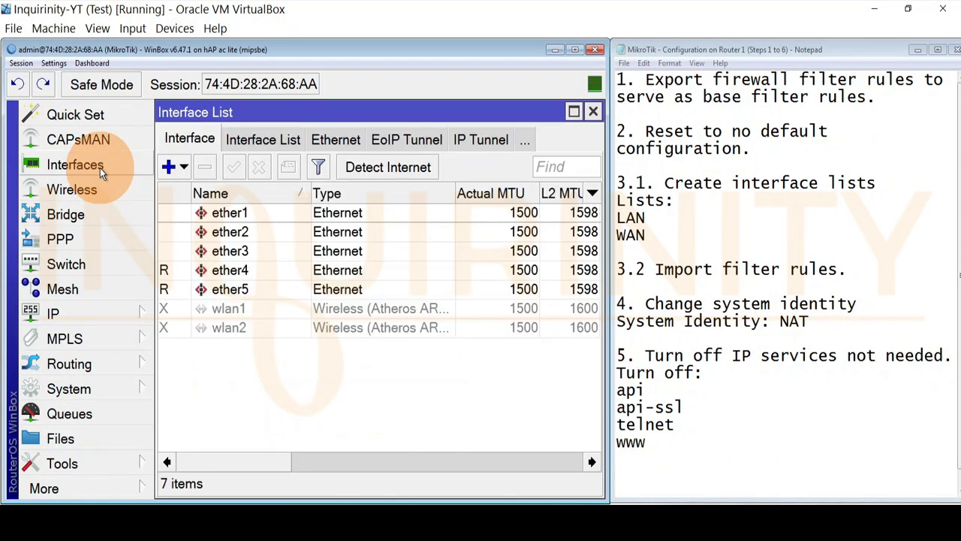
pyautogui.click(240, 140)
pyautogui.click(350, 172)
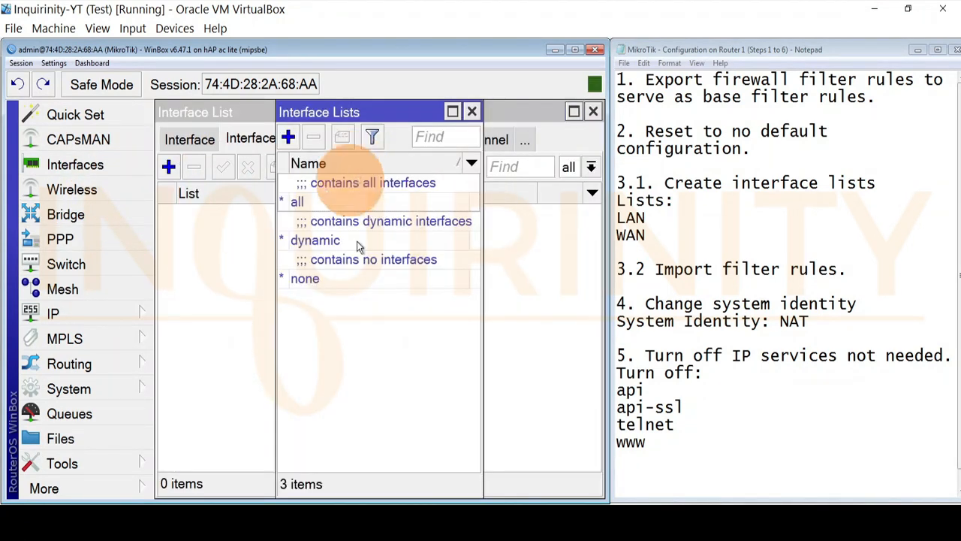
pyautogui.moveTo(361, 114)
pyautogui.mouseDown()
pyautogui.moveTo(525, 122)
pyautogui.moveTo(341, 149)
pyautogui.moveTo(358, 119)
pyautogui.mouseUp()
pyautogui.click(322, 142)
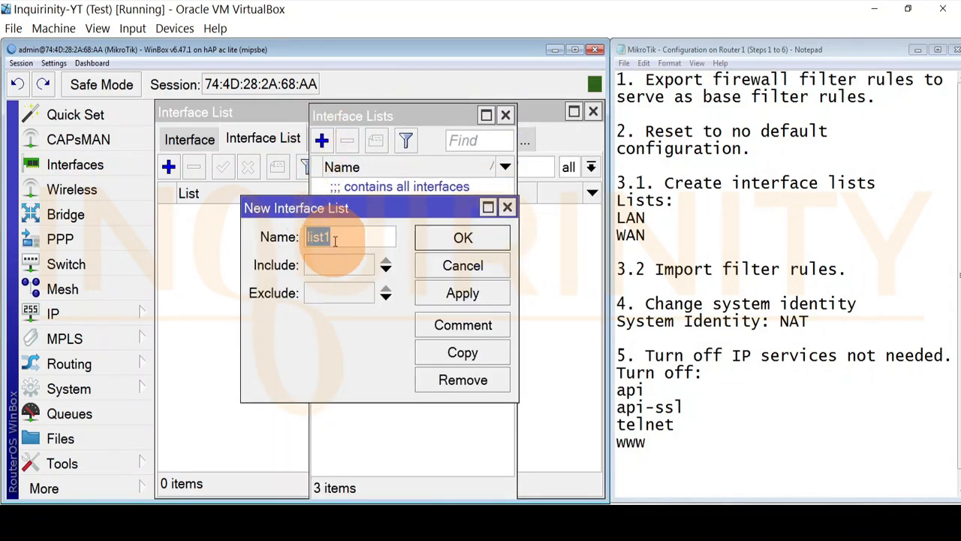
pyautogui.click(256, 240)
pyautogui.write('LAN')
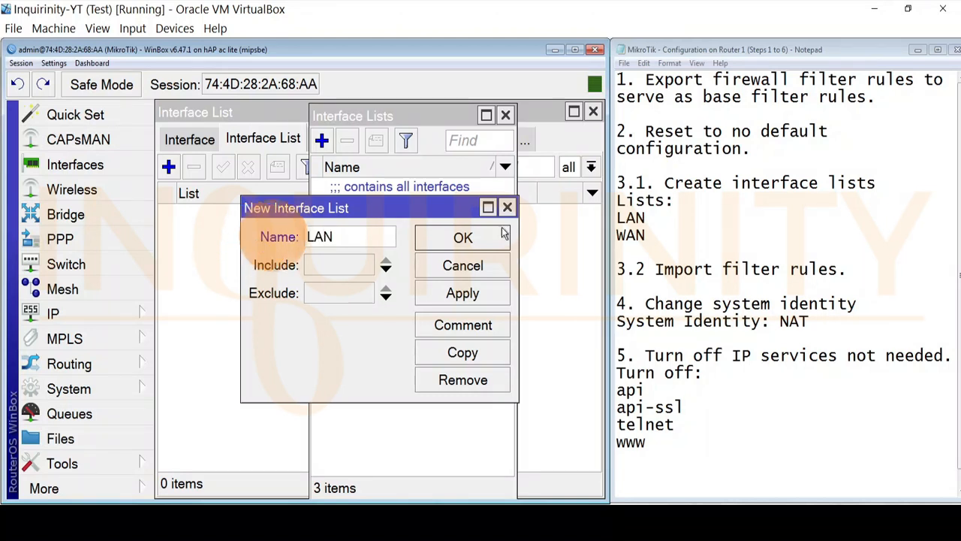
pyautogui.click(632, 220)
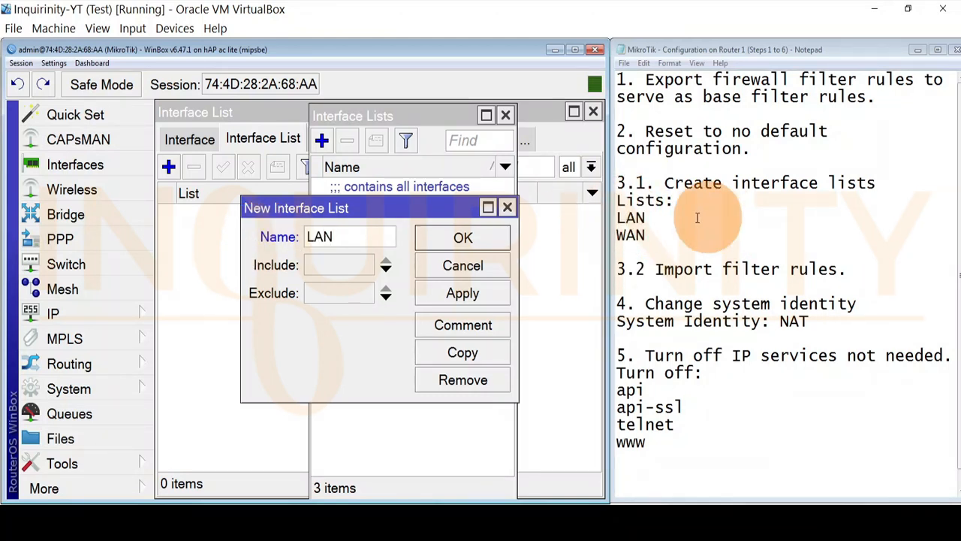
pyautogui.click(444, 238)
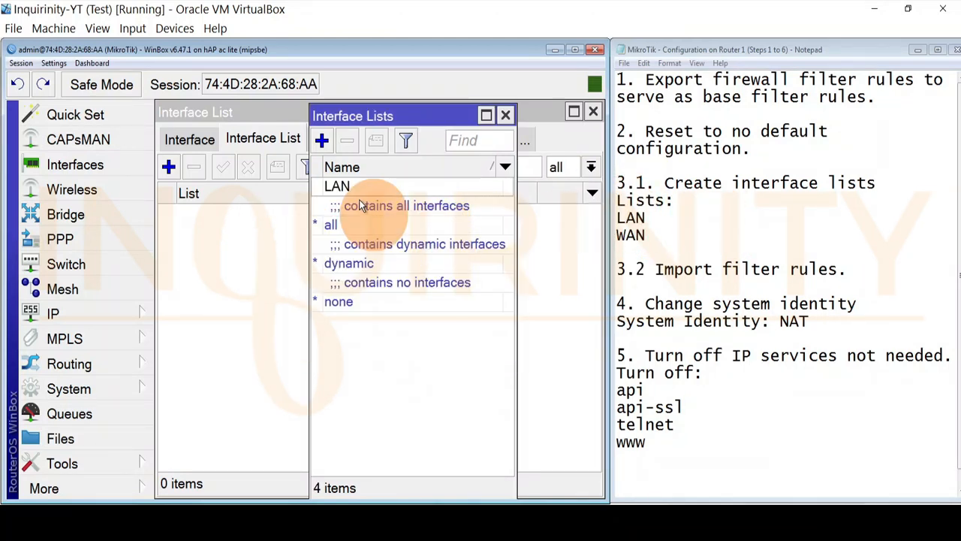
# - Add a second interface list named WAN
pyautogui.click(322, 140)
pyautogui.write('WAN')
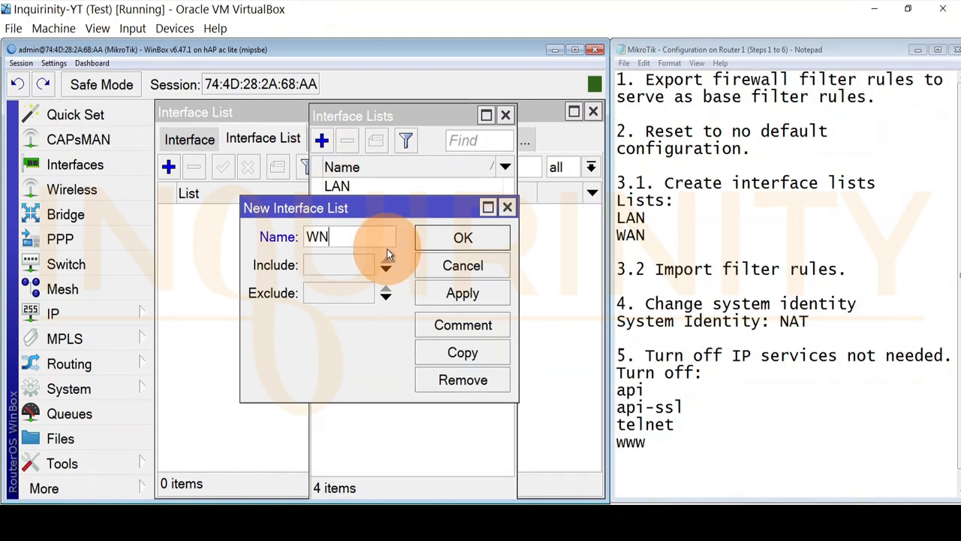
pyautogui.press('BackSpace')
pyautogui.write('AN')
pyautogui.click(461, 239)
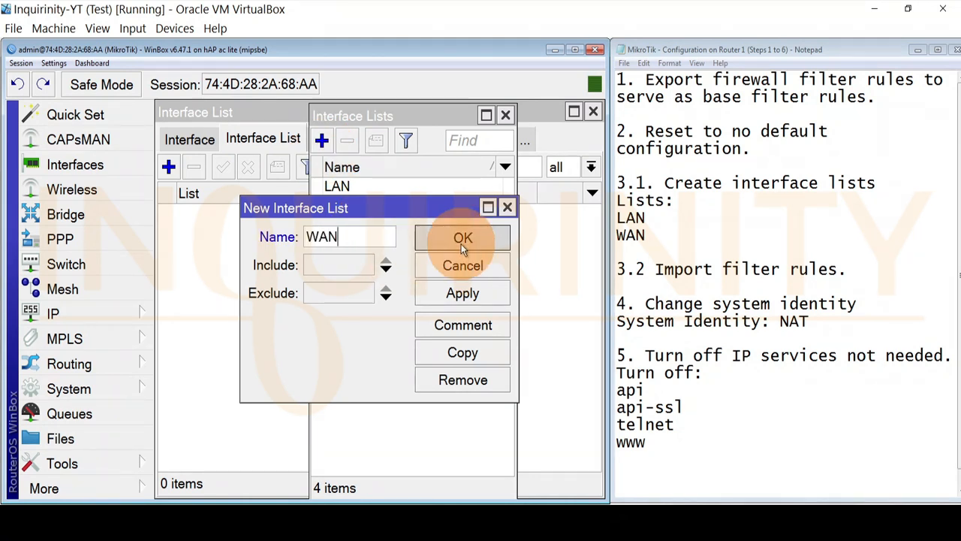
# - Recheck that LAN and WAN exist, close both list windows, and return to the terminal
pyautogui.click(505, 116)
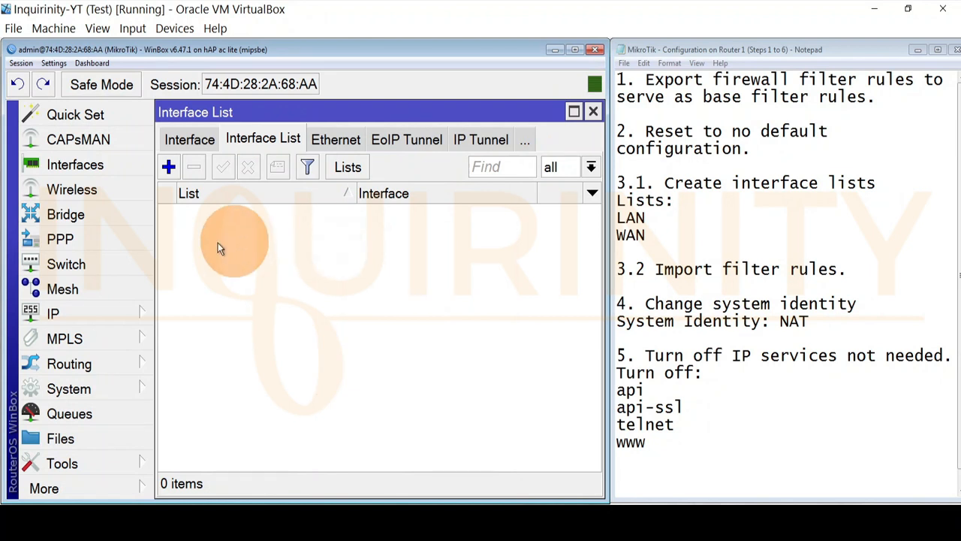
pyautogui.click(346, 168)
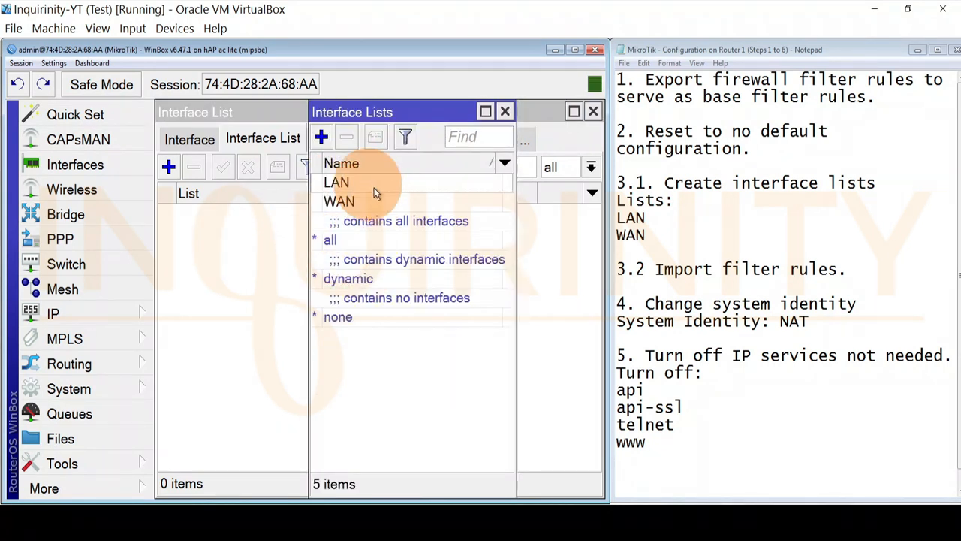
pyautogui.click(504, 111)
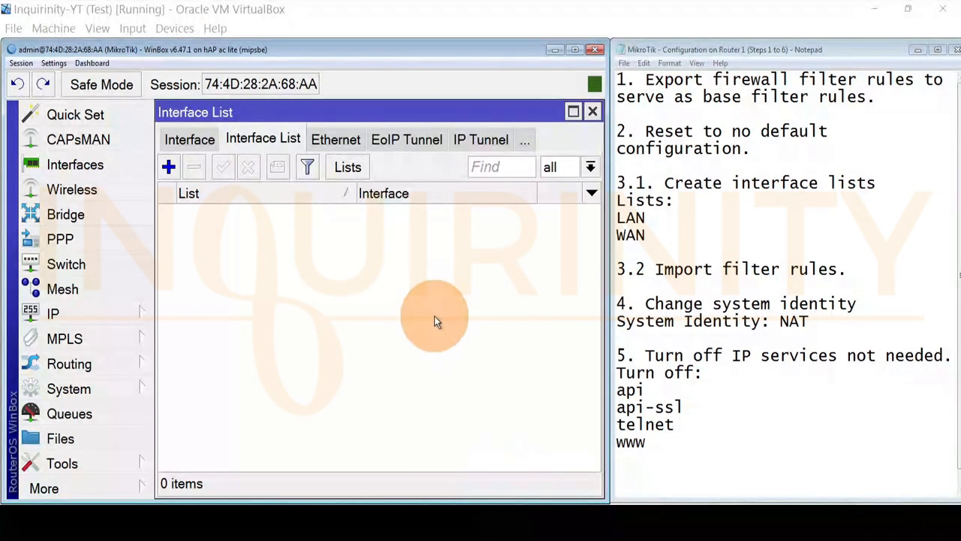
pyautogui.click(591, 113)
pyautogui.click(524, 269)
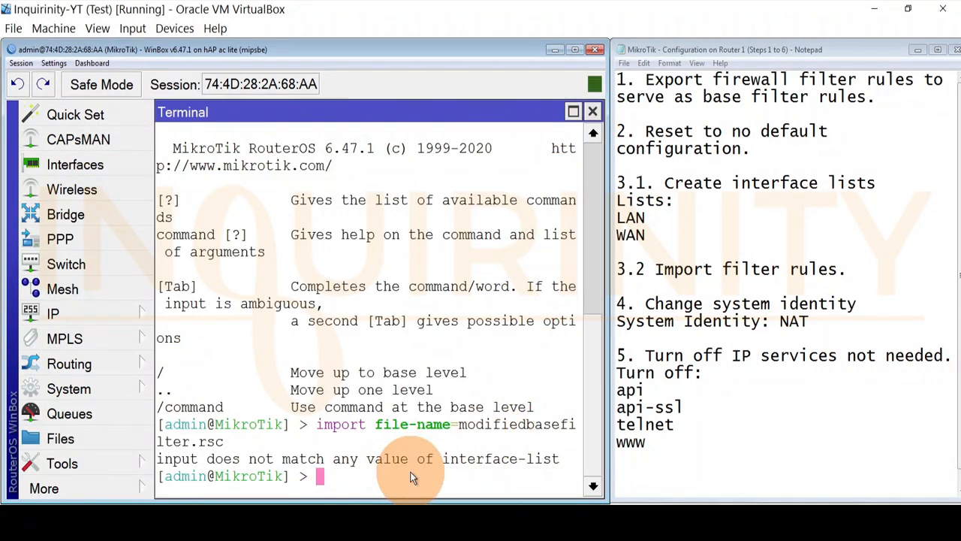
# - Re-run the modifiedbasefilter.rsc import and review the ten resulting rules in IP > Firewall
pyautogui.press('Up')
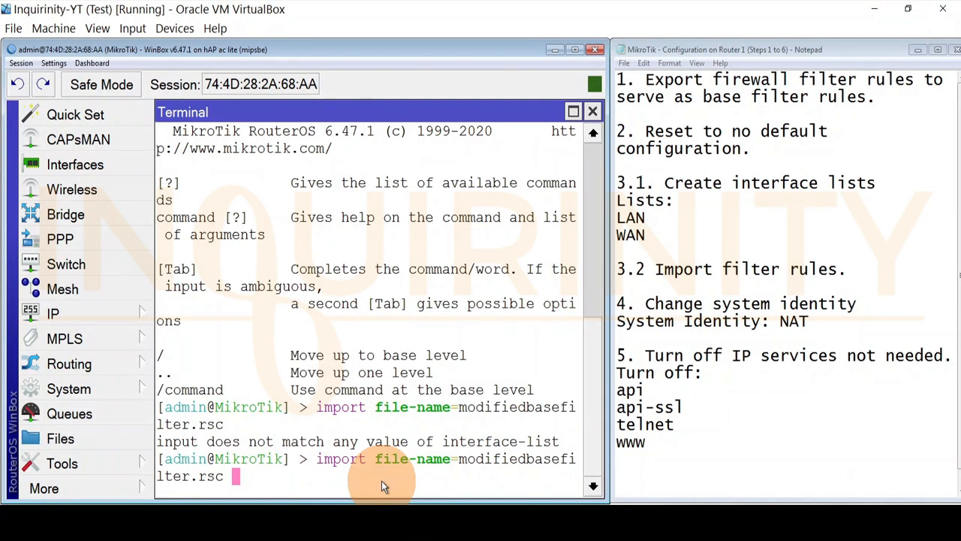
pyautogui.press('Return')
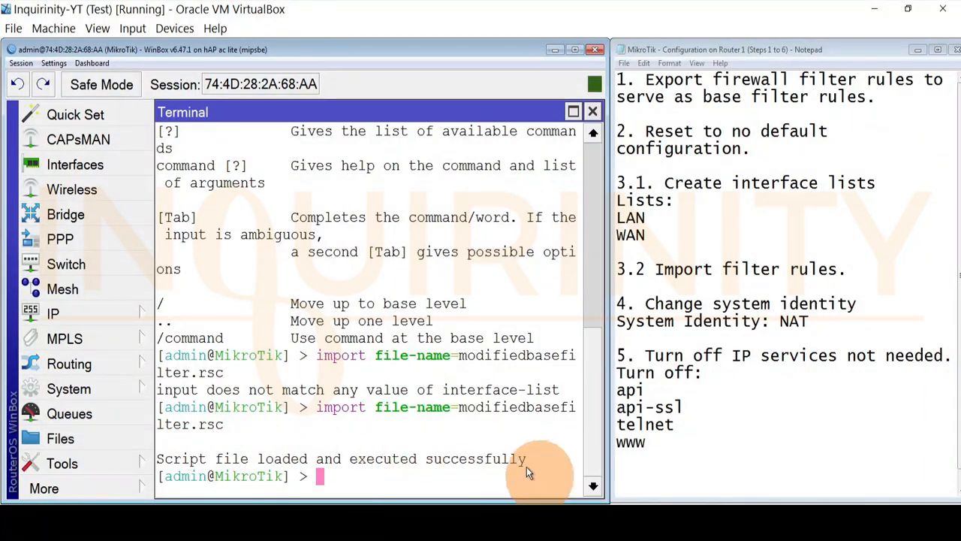
pyautogui.click(85, 312)
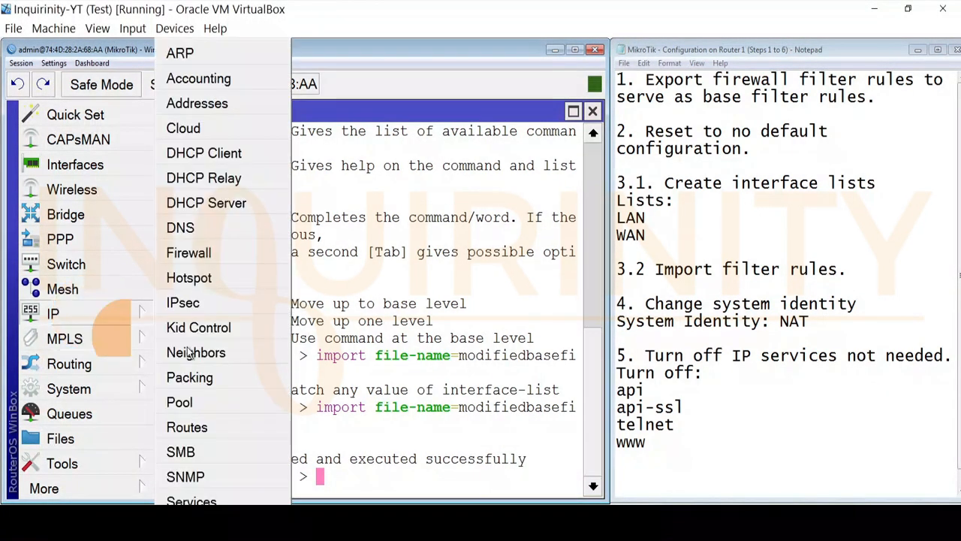
pyautogui.click(236, 256)
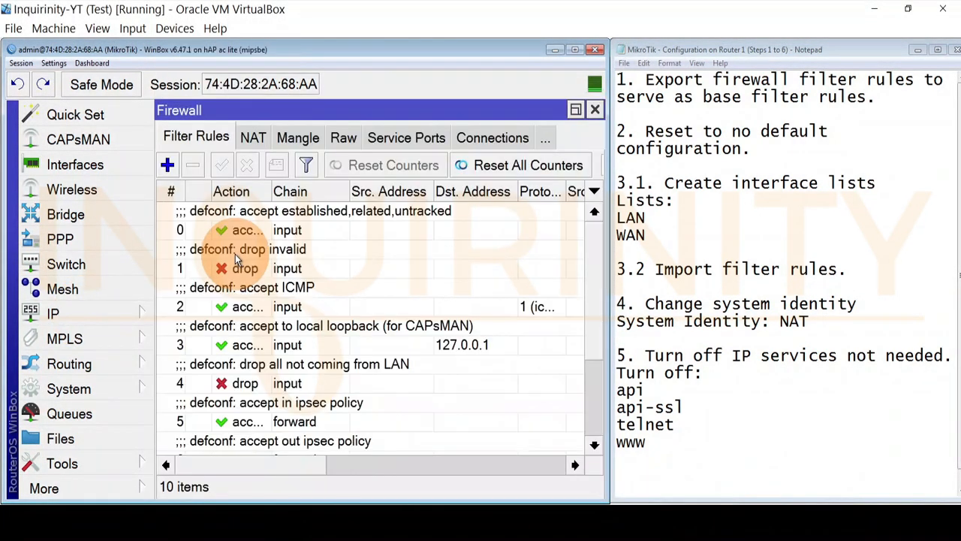
pyautogui.click(181, 222)
pyautogui.moveTo(596, 236)
pyautogui.mouseDown()
pyautogui.moveTo(588, 404)
pyautogui.moveTo(595, 253)
pyautogui.mouseUp()
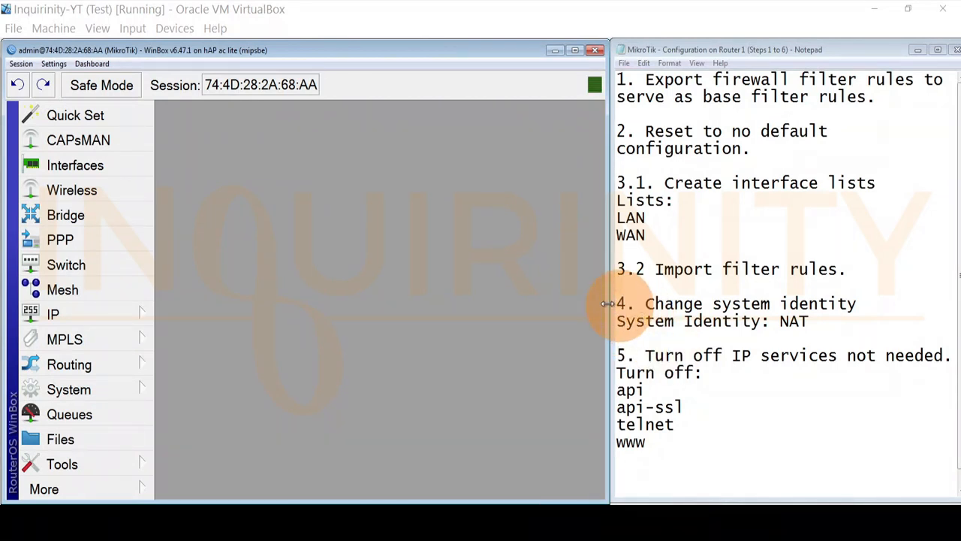
# - Highlight plan step 4 and the new name NAT in the notes
pyautogui.moveTo(617, 304); pyautogui.dragTo(823, 324)
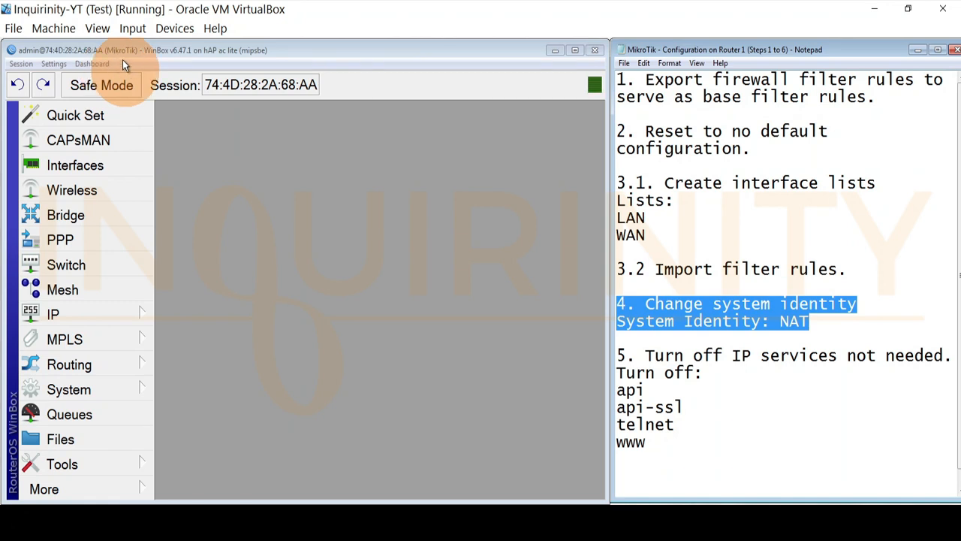
pyautogui.click(757, 321)
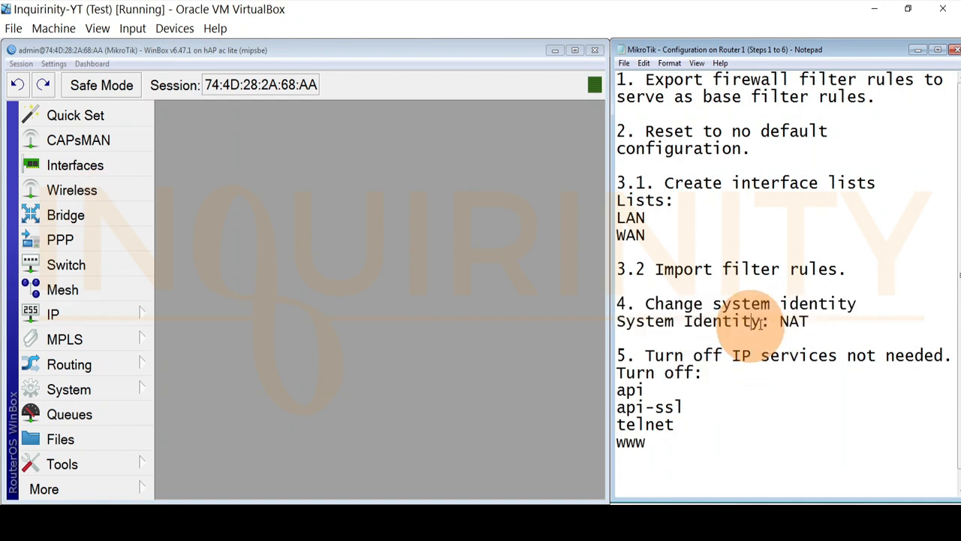
pyautogui.moveTo(780, 321); pyautogui.dragTo(820, 320)
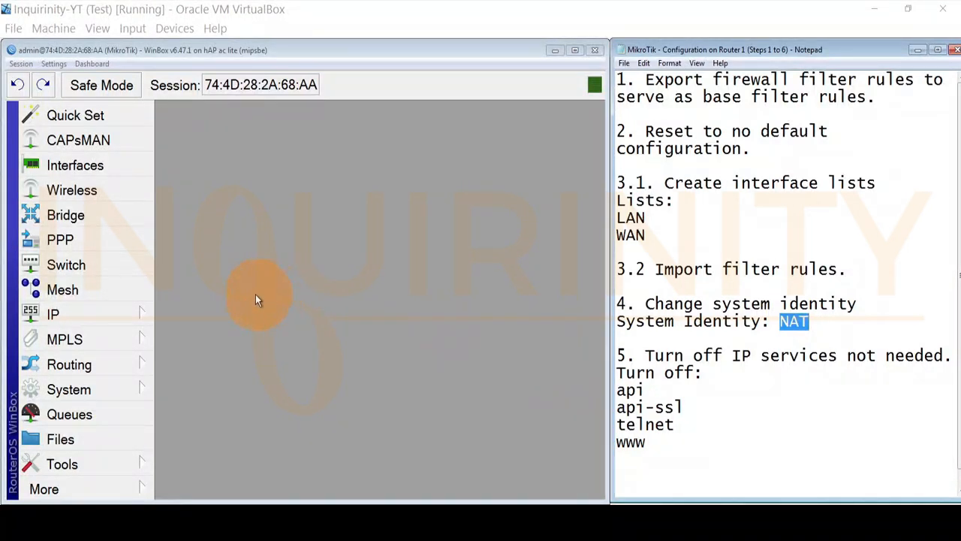
# - In System > Identity, replace MikroTik with NAT and confirm with OK
pyautogui.click(73, 389)
pyautogui.click(228, 201)
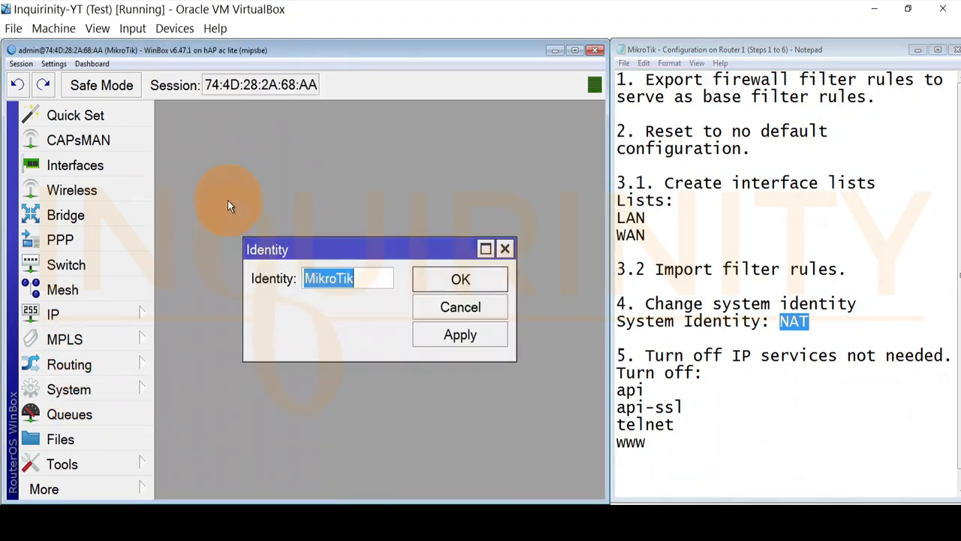
pyautogui.click(365, 279)
pyautogui.moveTo(366, 278); pyautogui.dragTo(254, 279)
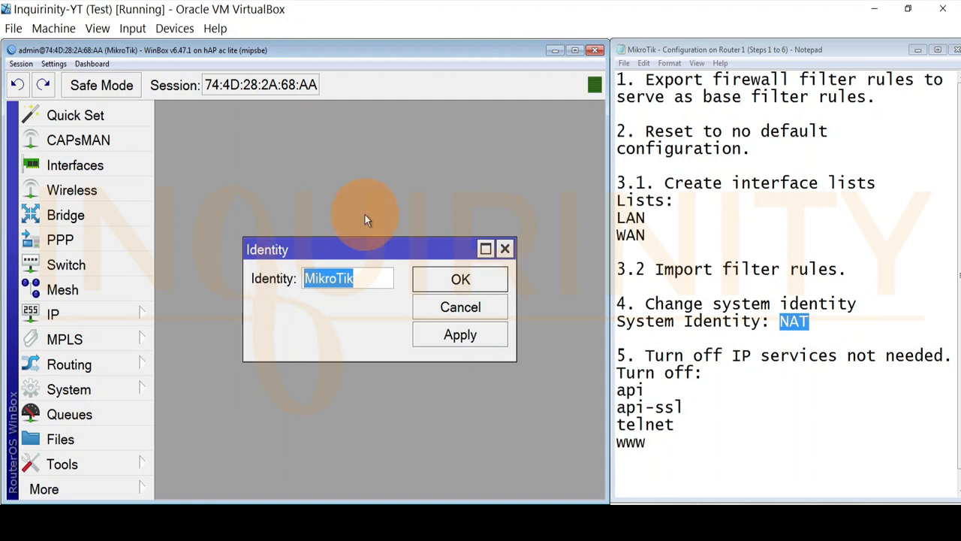
pyautogui.write('NAT')
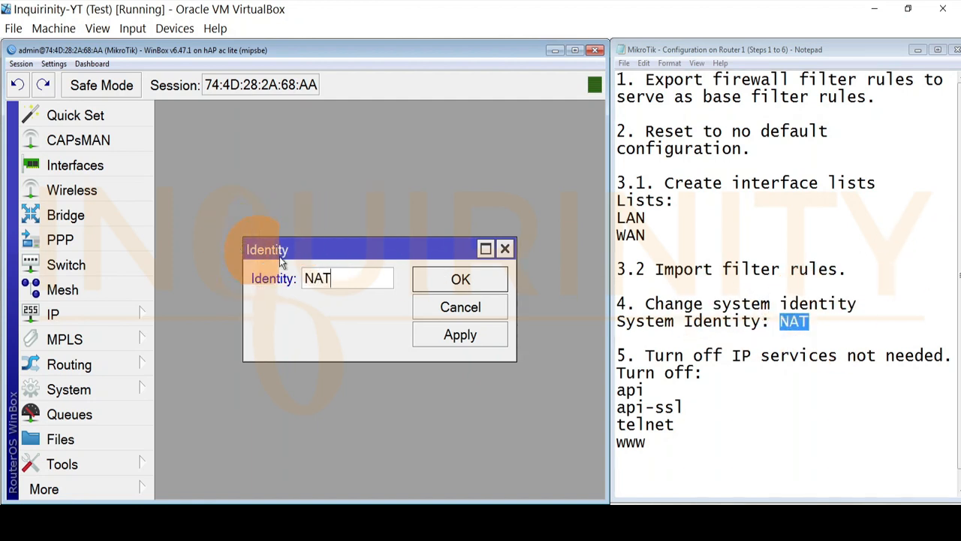
pyautogui.click(316, 272)
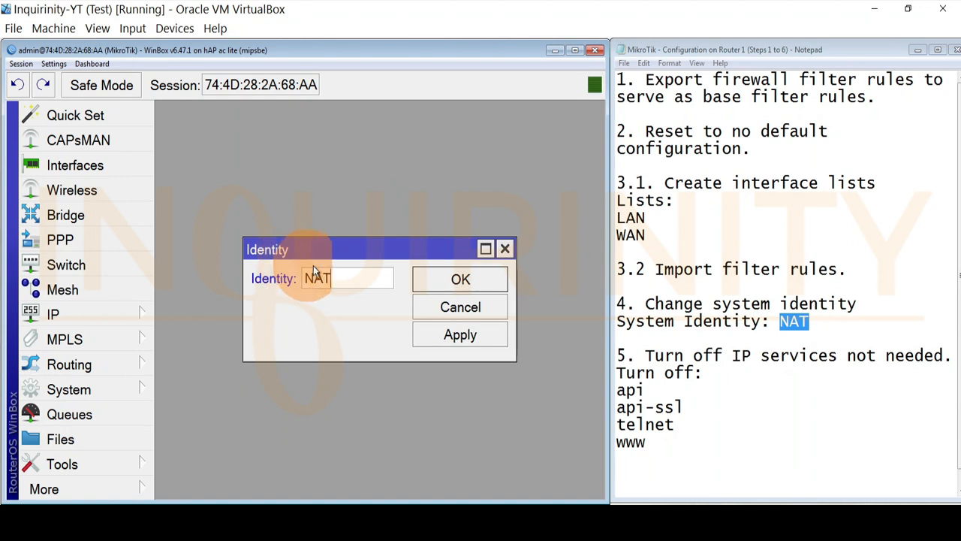
pyautogui.click(449, 278)
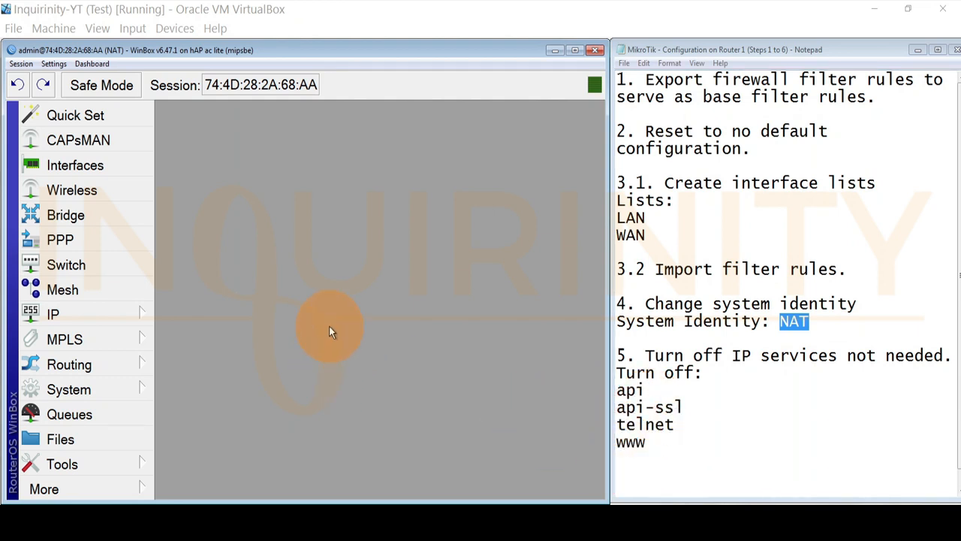
# - In IP > Services, disable api, api-ssl, telnet and www one by one
pyautogui.click(329, 328)
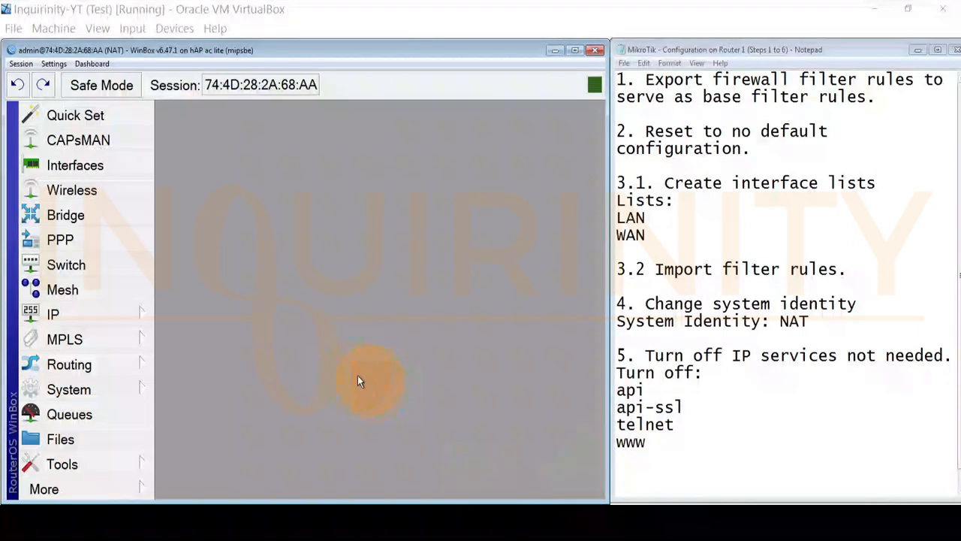
pyautogui.click(84, 318)
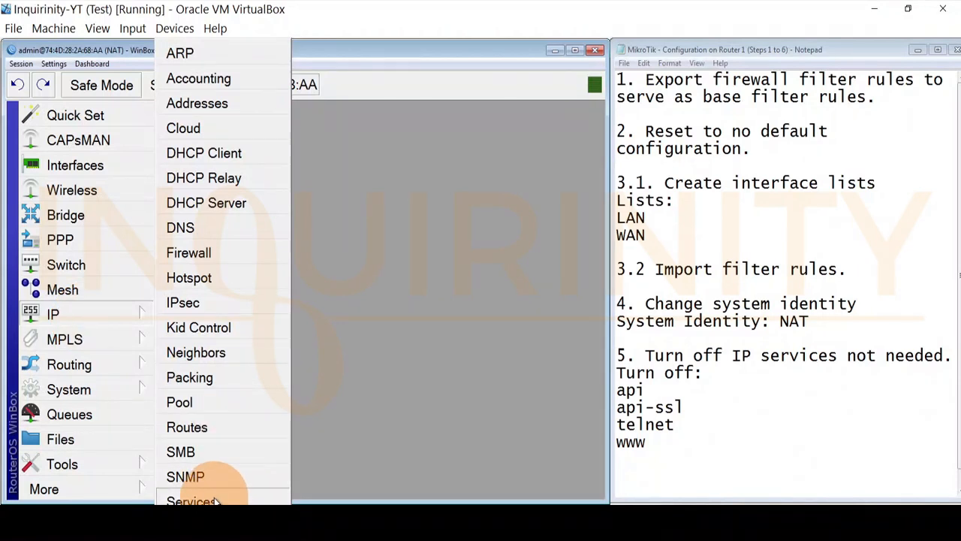
pyautogui.click(211, 497)
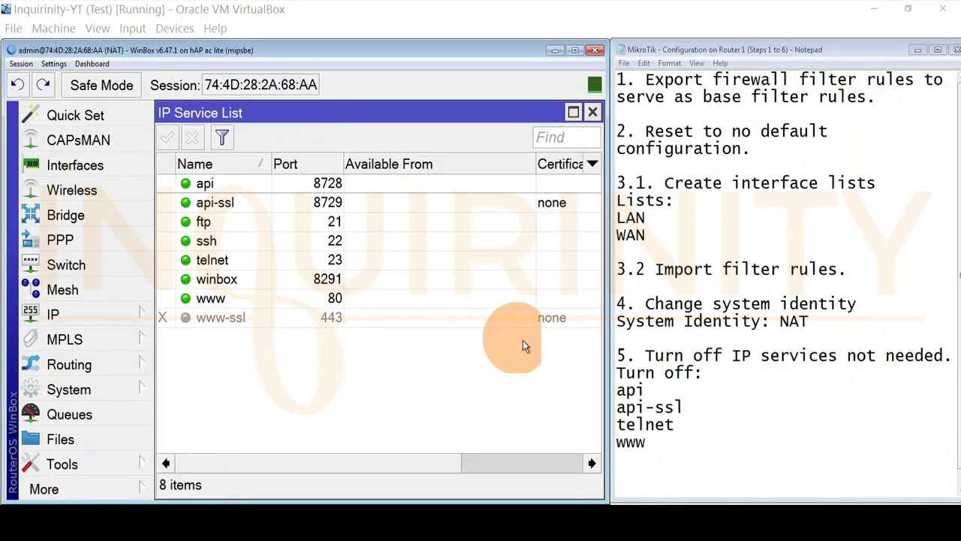
pyautogui.click(190, 184)
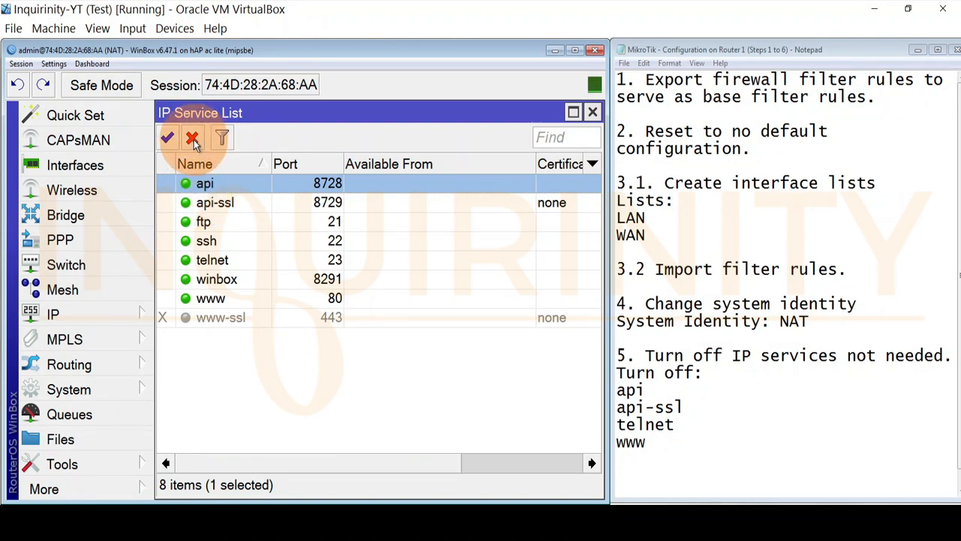
pyautogui.click(192, 141)
pyautogui.click(214, 202)
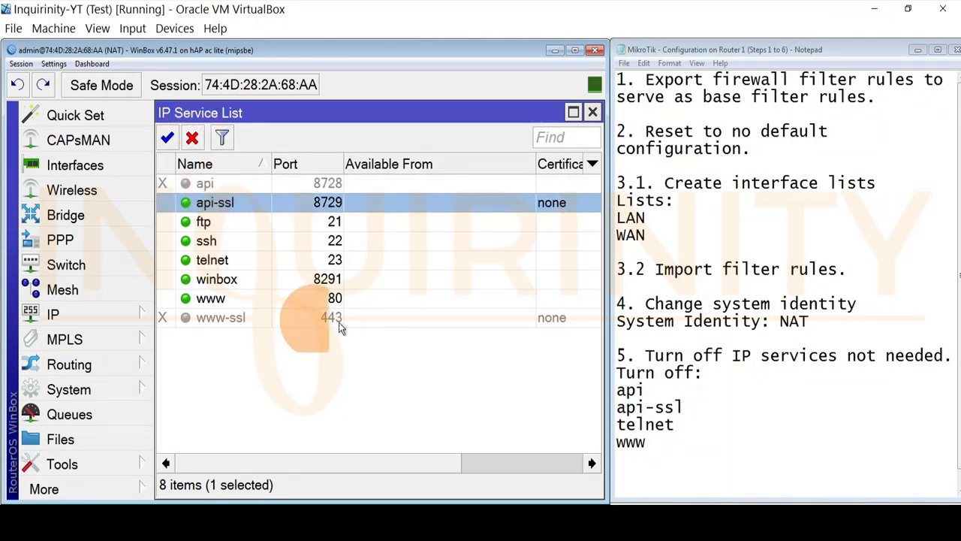
pyautogui.click(193, 139)
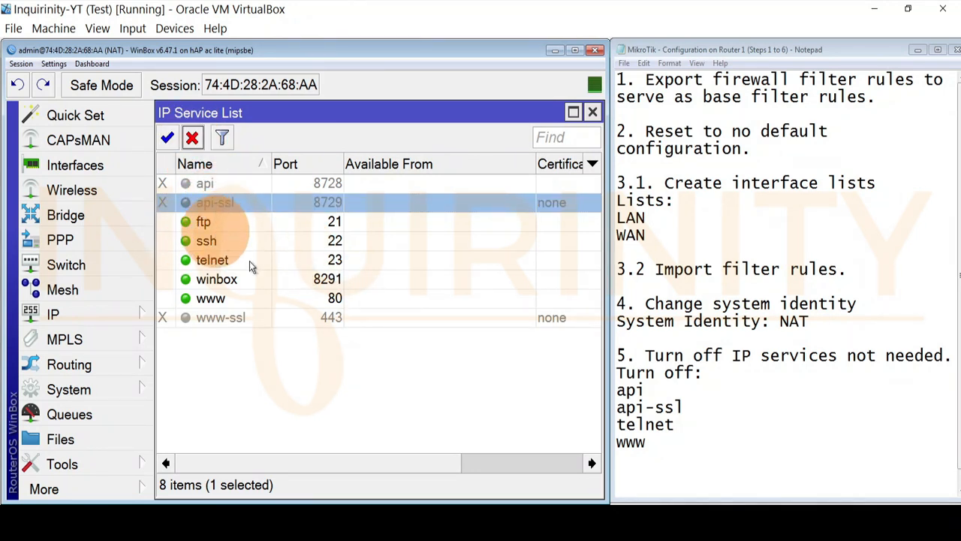
pyautogui.click(207, 265)
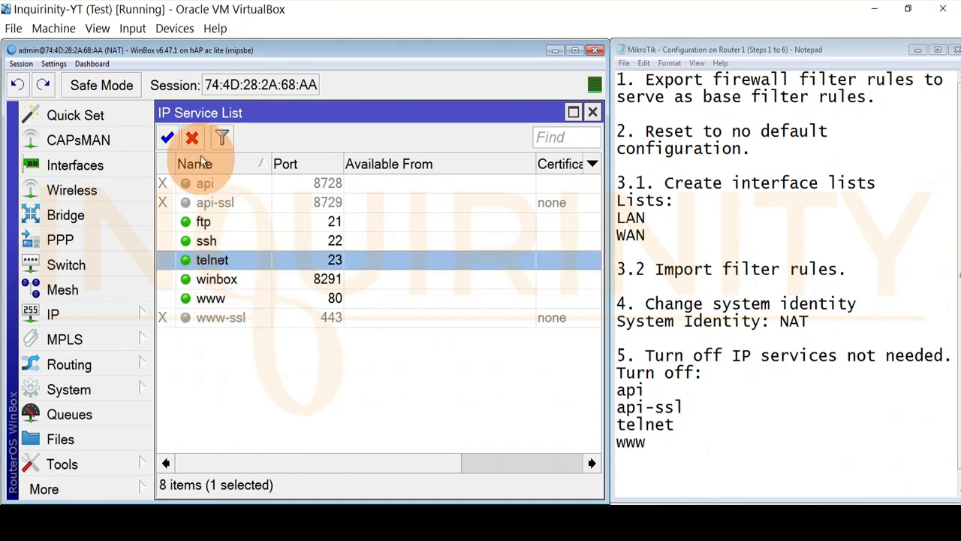
pyautogui.click(192, 138)
pyautogui.click(211, 297)
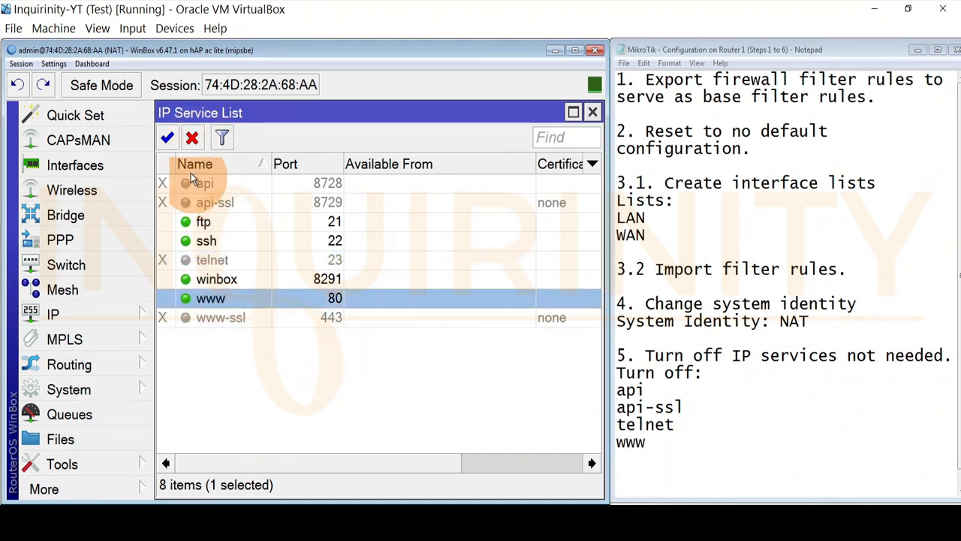
pyautogui.click(192, 139)
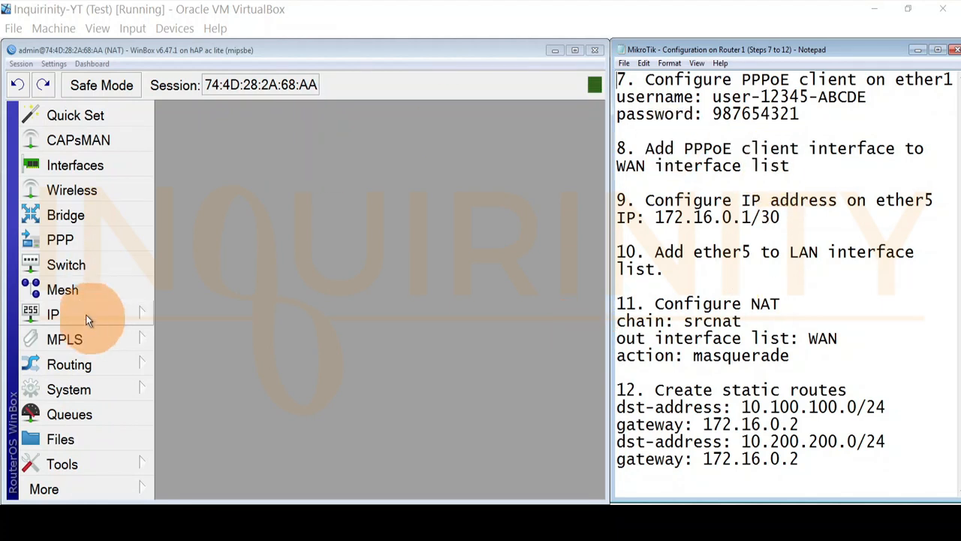
# - Add a new PPPoE Client interface named pppoe-ISP1 on ether1
pyautogui.click(75, 166)
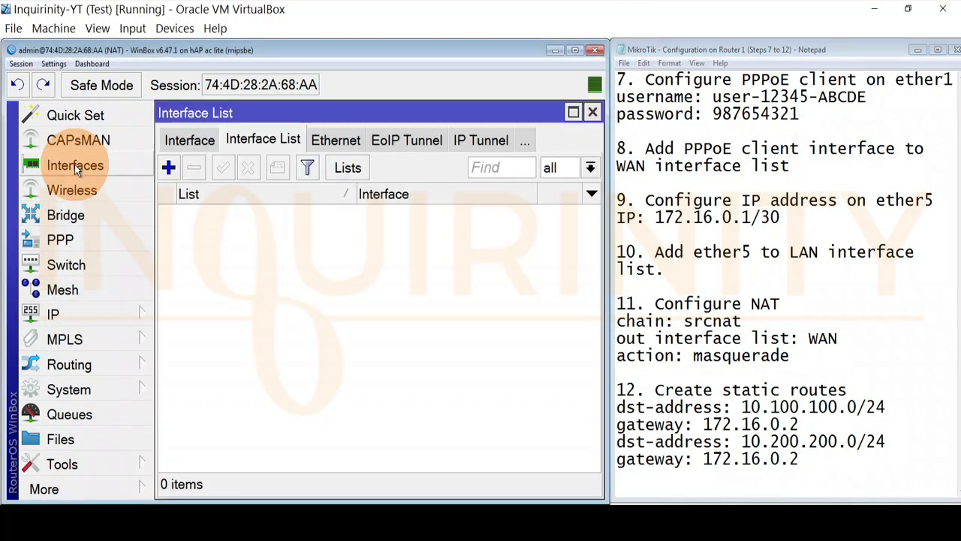
pyautogui.click(187, 144)
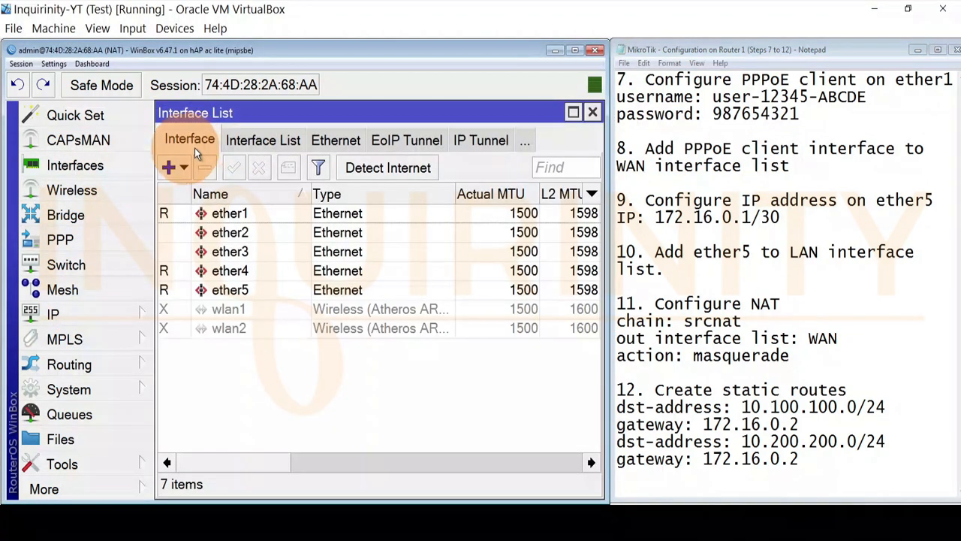
pyautogui.click(172, 167)
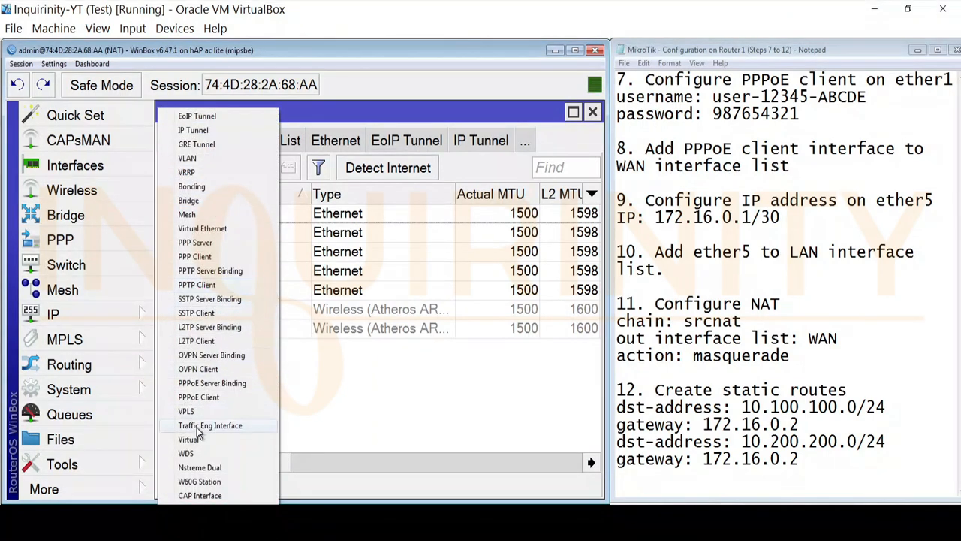
pyautogui.click(200, 397)
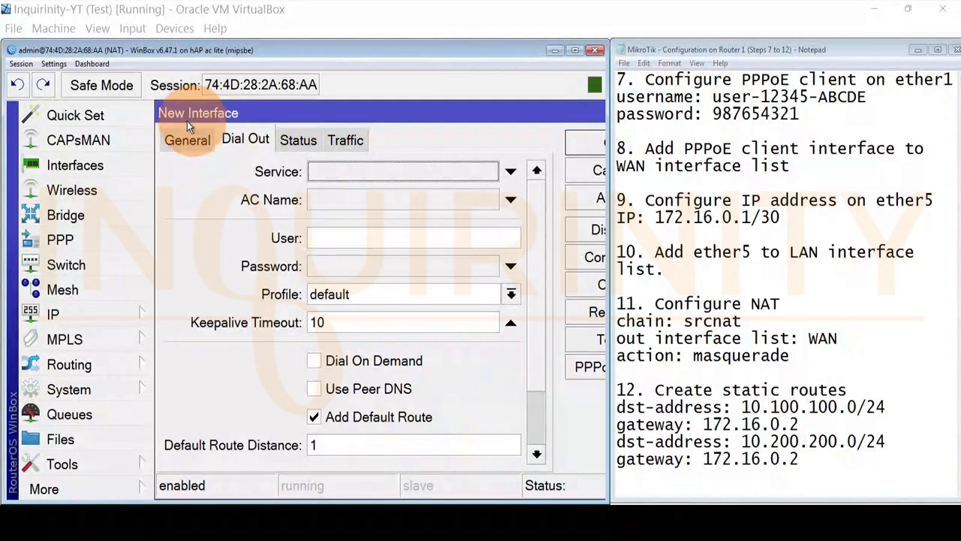
pyautogui.click(184, 146)
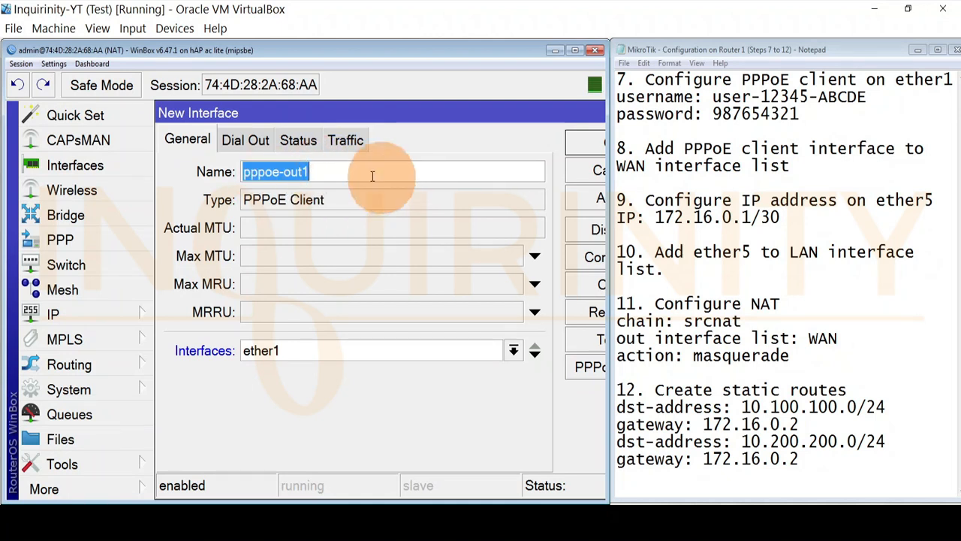
pyautogui.click(329, 171)
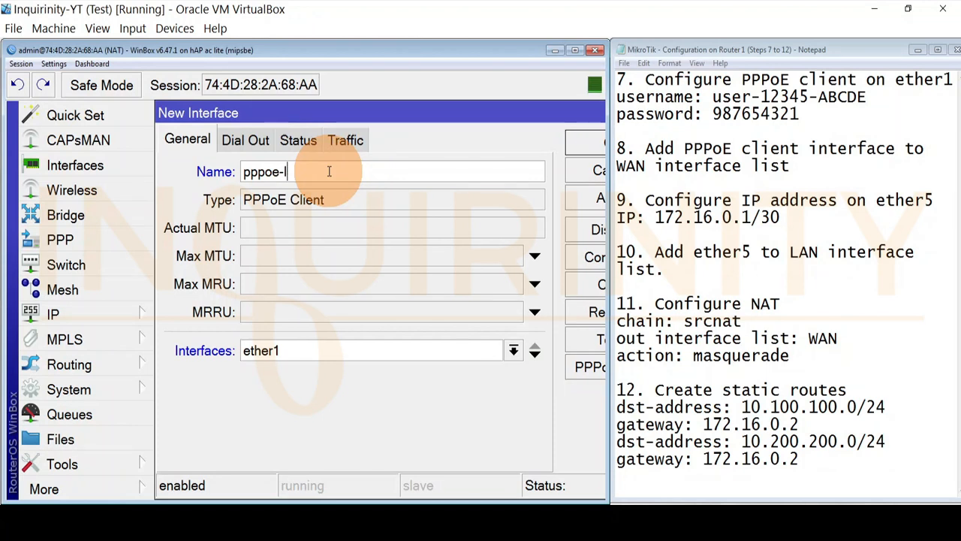
pyautogui.write('ISP')
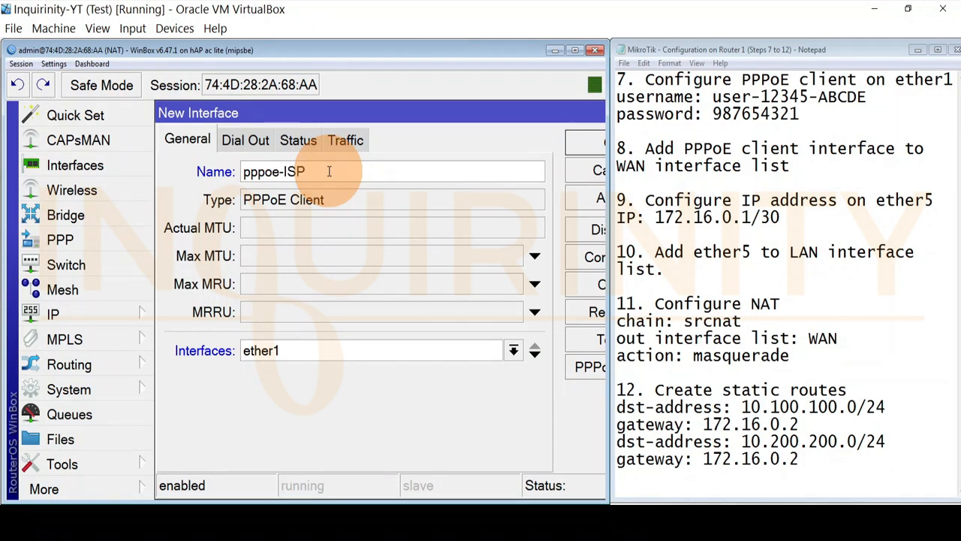
pyautogui.write('1')
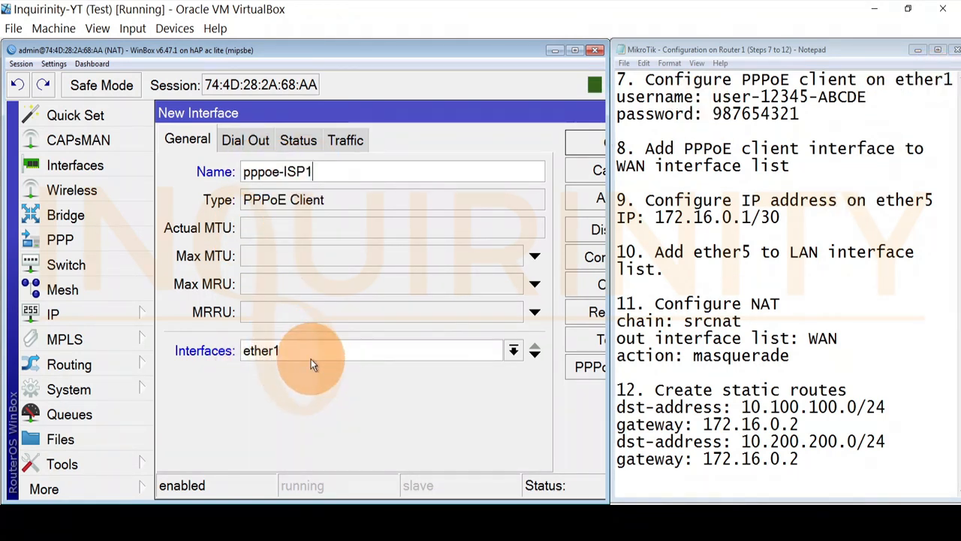
pyautogui.click(247, 140)
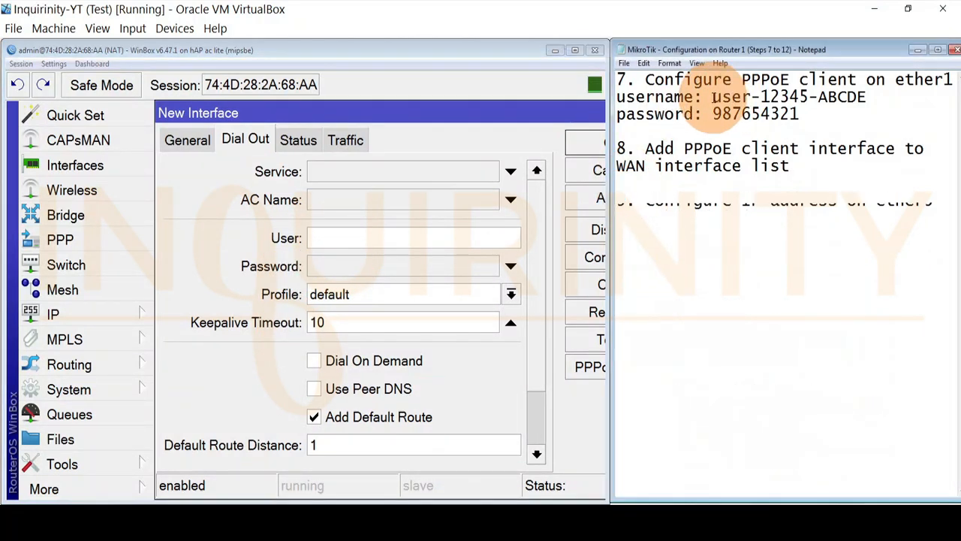
# - Paste the ISP account username and password from the notes into the Dial Out fields
pyautogui.moveTo(713, 97); pyautogui.dragTo(896, 95)
pyautogui.hotkey('ctrl', 'c')
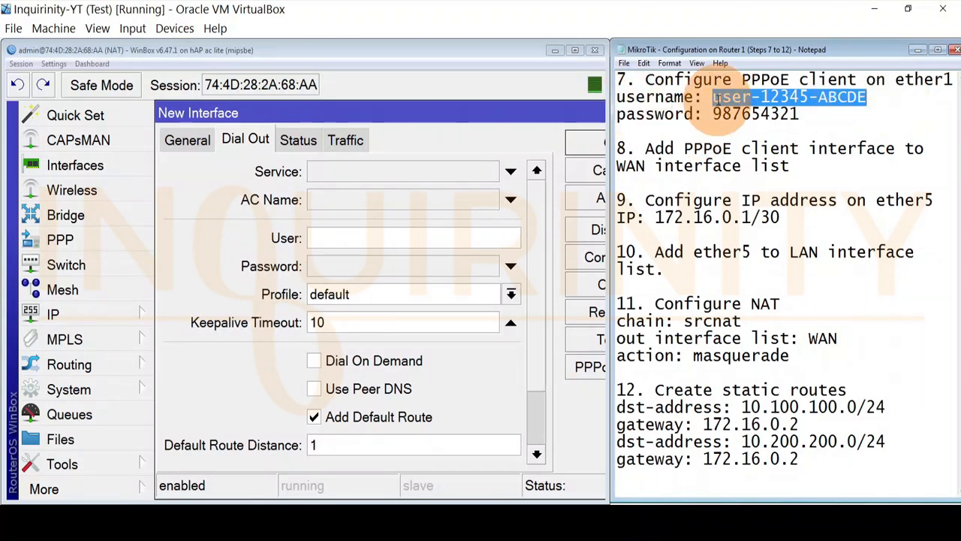
pyautogui.click(337, 236)
pyautogui.hotkey('ctrl', 'v')
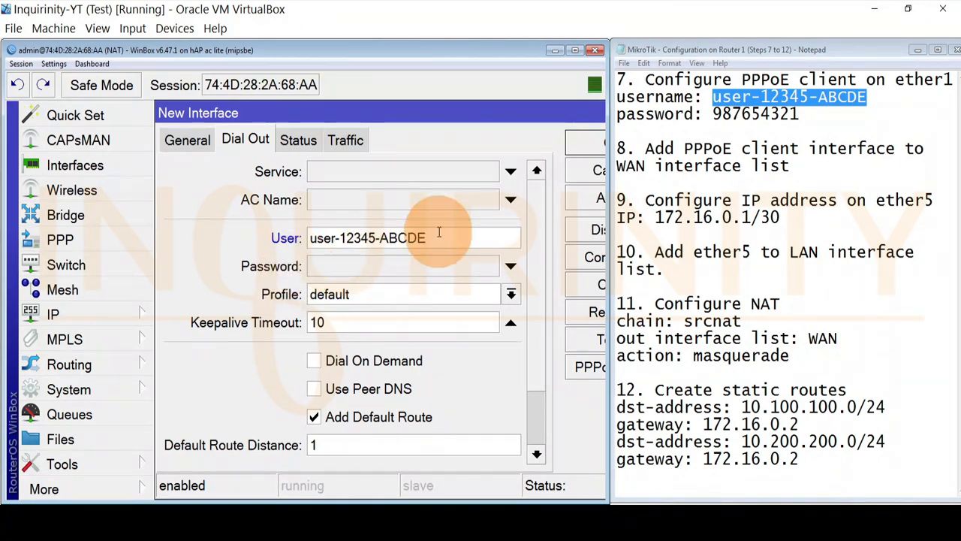
pyautogui.click(321, 271)
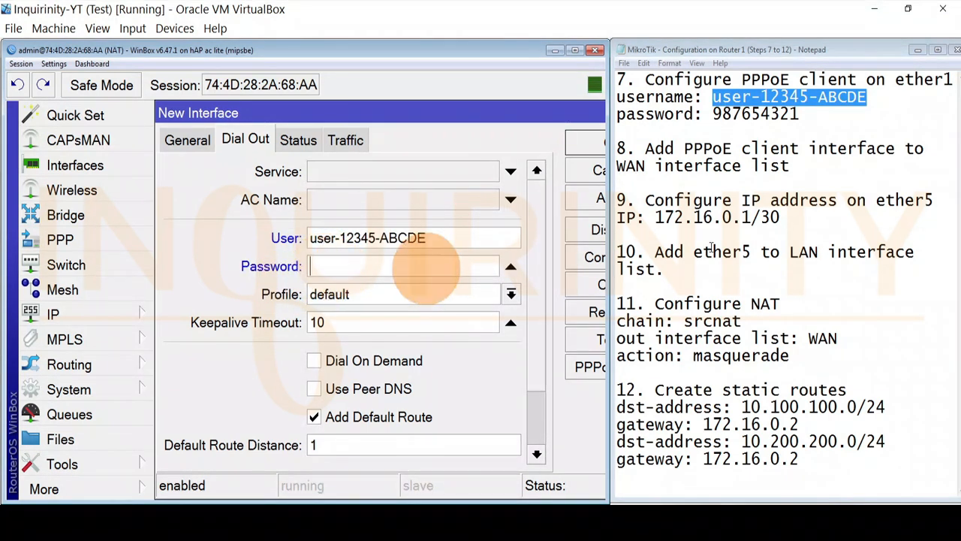
pyautogui.moveTo(711, 114); pyautogui.dragTo(825, 113)
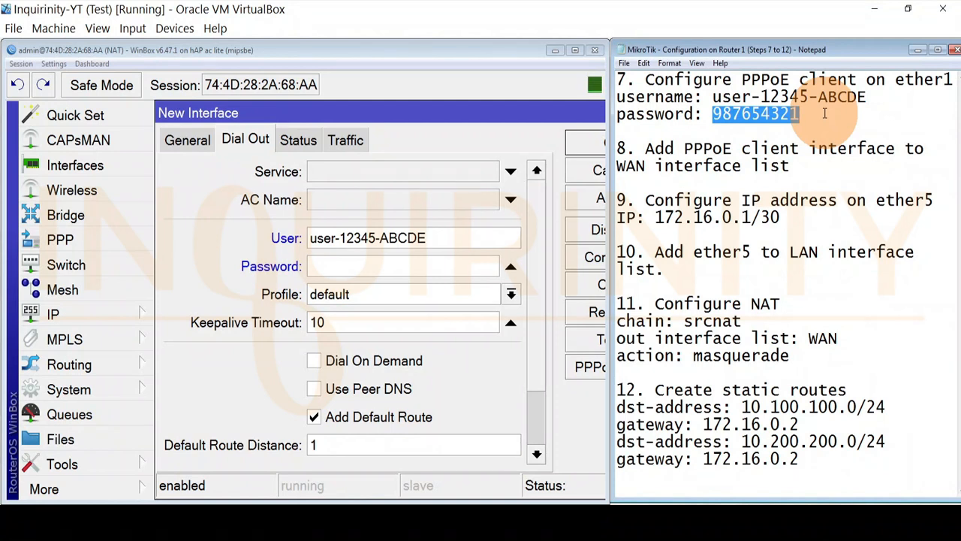
pyautogui.hotkey('ctrl', 'c')
pyautogui.click(350, 266)
pyautogui.hotkey('ctrl', 'v')
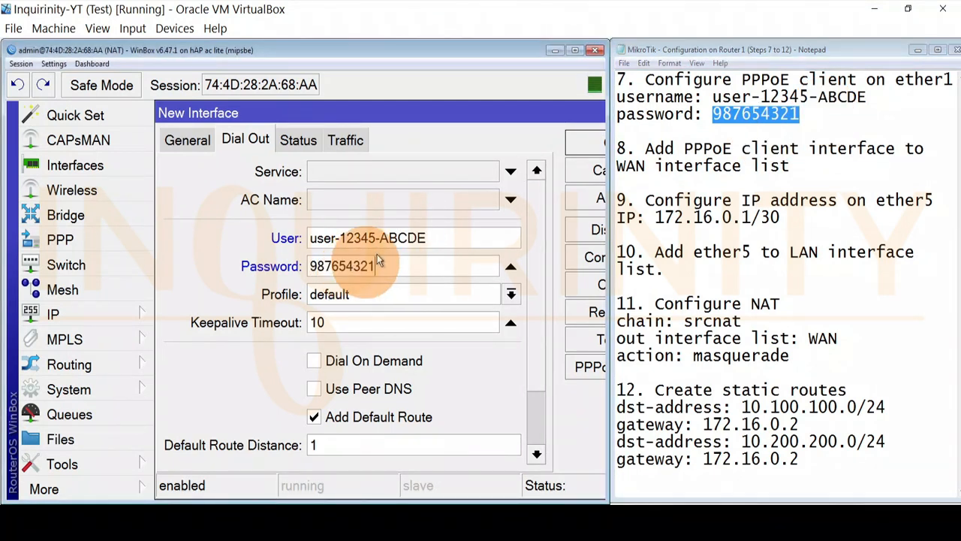
# - Apply the pppoe-ISP1 settings and save the client with OK
pyautogui.doubleClick(420, 109)
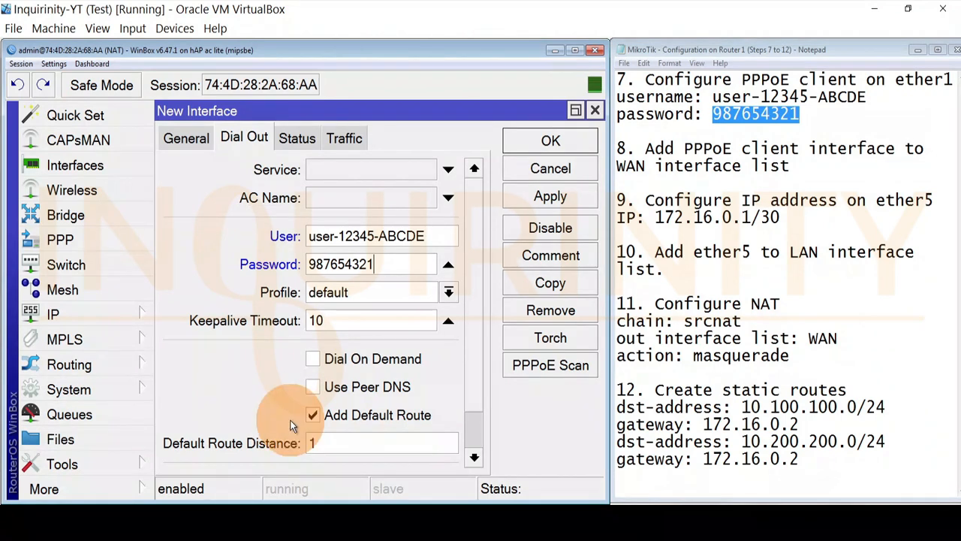
pyautogui.click(530, 195)
pyautogui.click(535, 143)
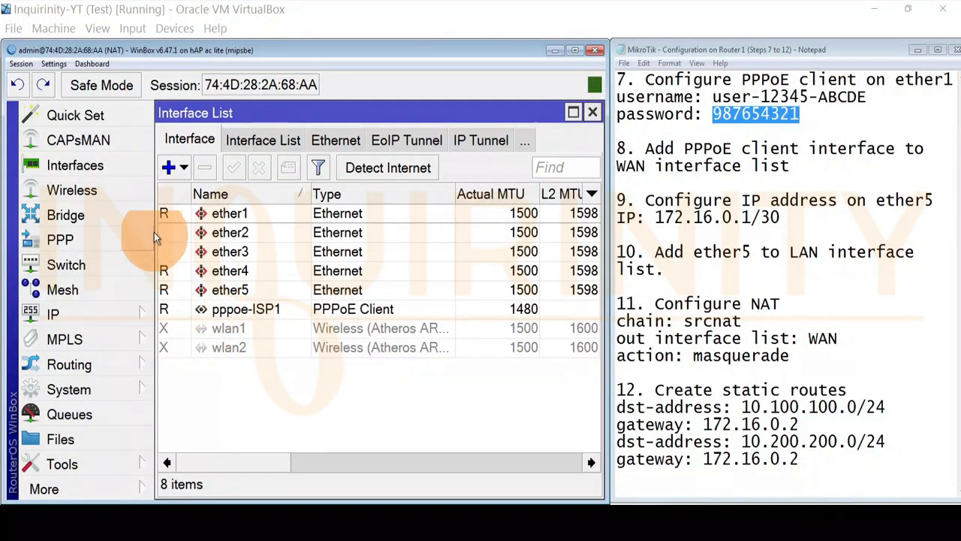
pyautogui.moveTo(167, 314)
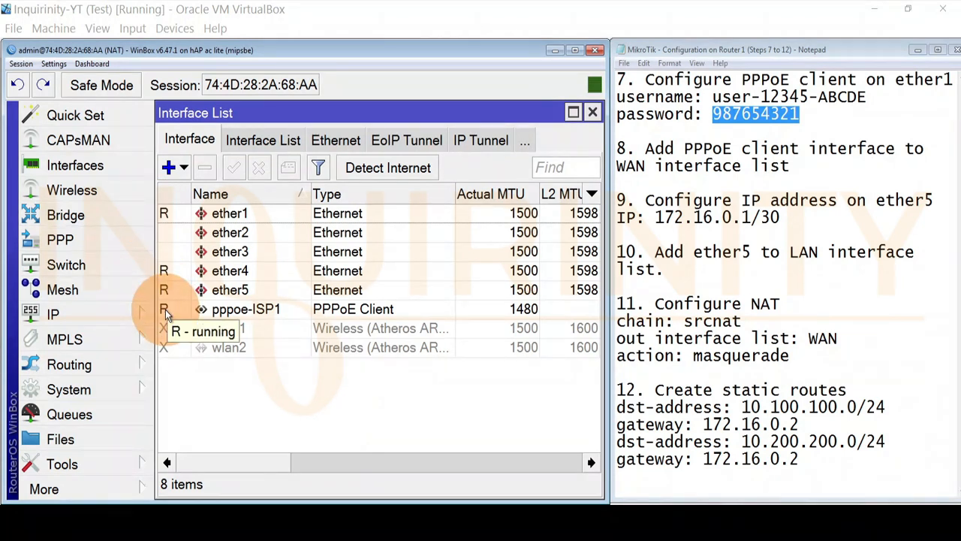
pyautogui.doubleClick(225, 309)
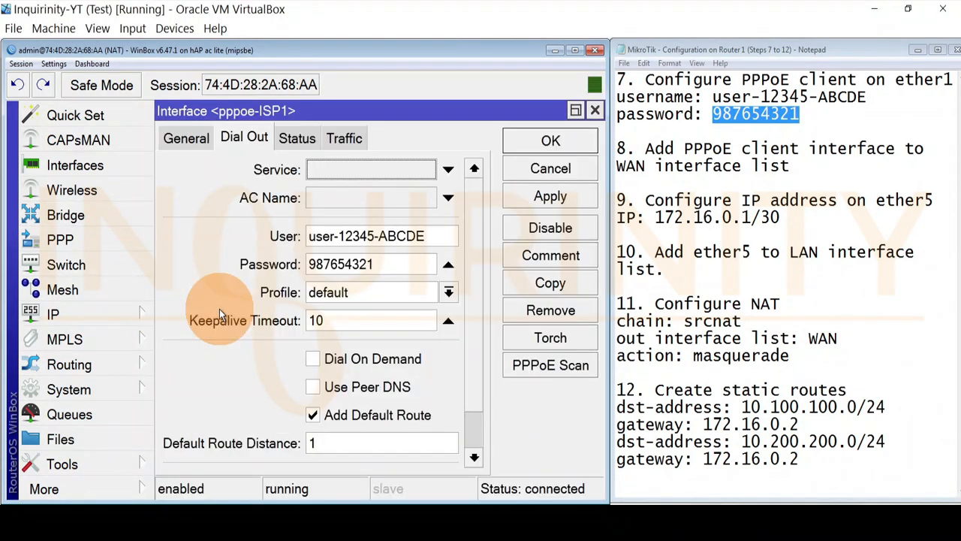
pyautogui.click(299, 141)
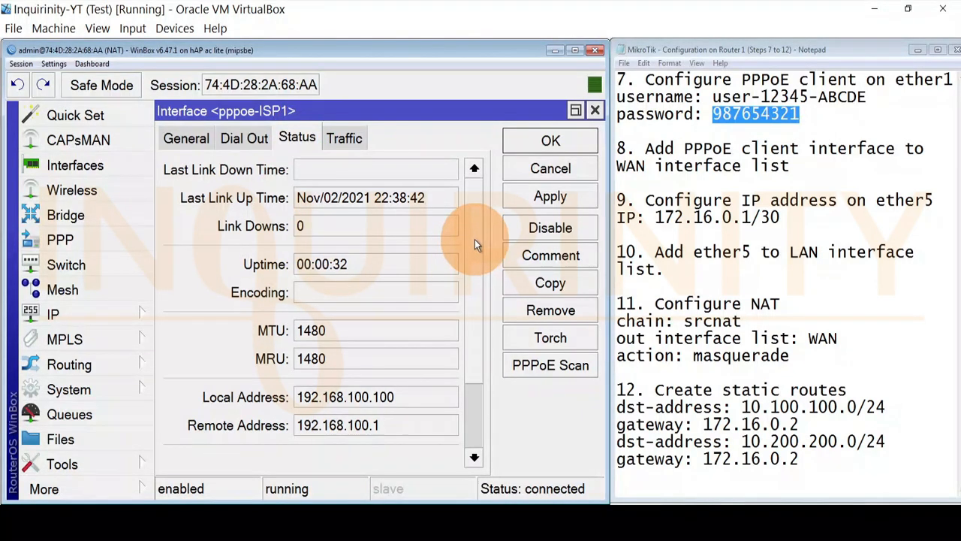
pyautogui.scroll(-3, 481, 339)
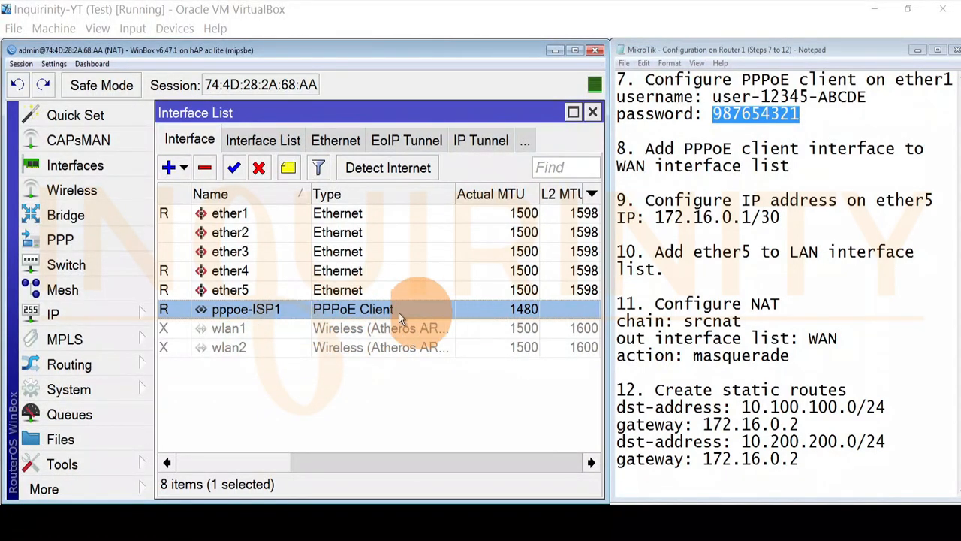
pyautogui.click(103, 313)
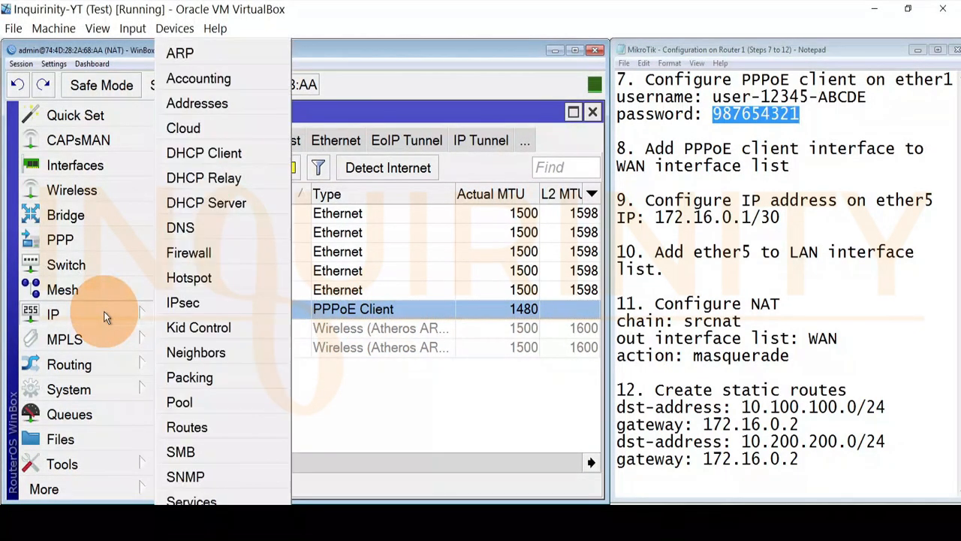
pyautogui.click(203, 427)
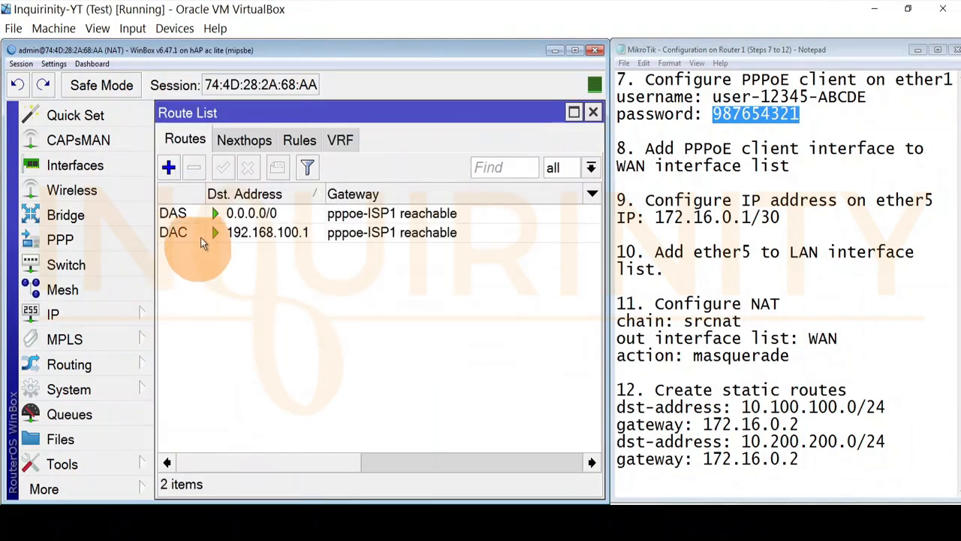
pyautogui.click(188, 213)
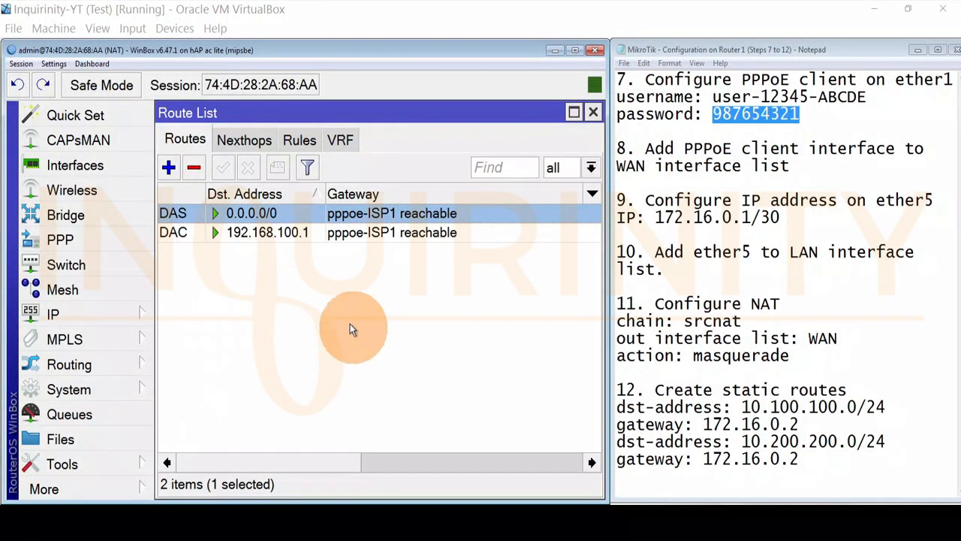
pyautogui.click(99, 465)
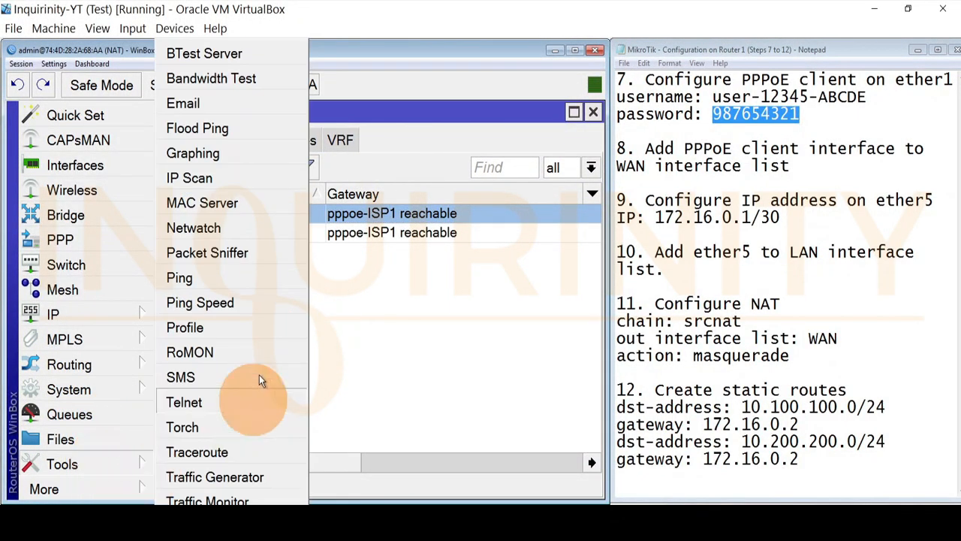
pyautogui.click(206, 270)
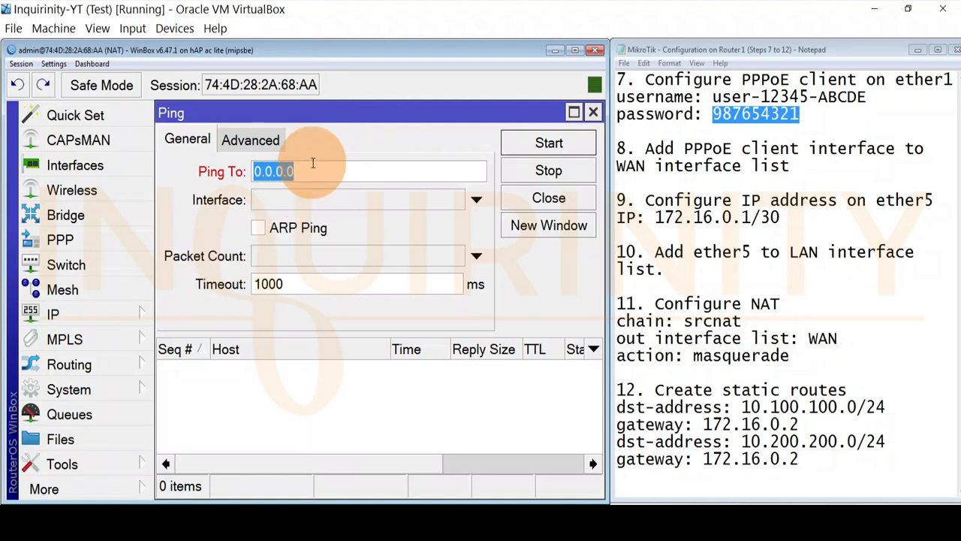
pyautogui.write('8.8.8.8')
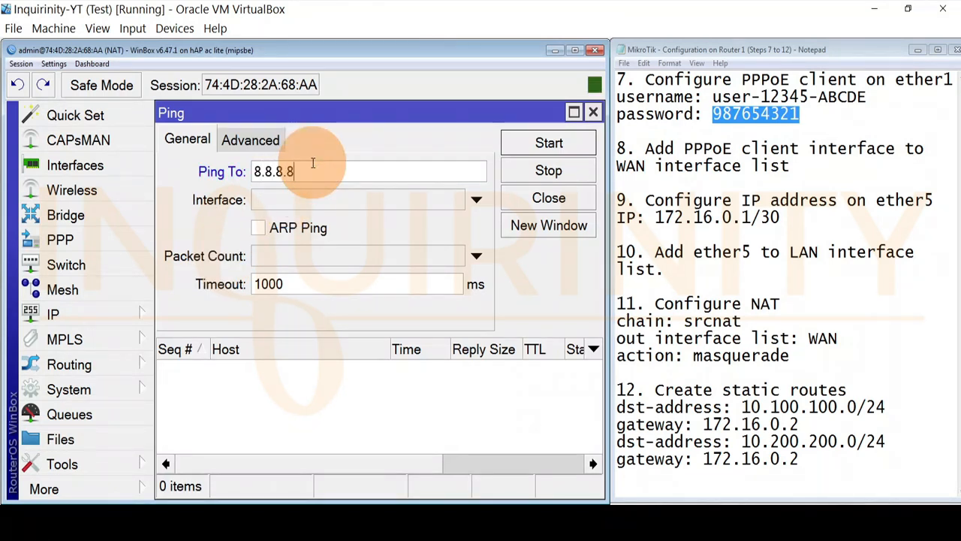
pyautogui.click(559, 144)
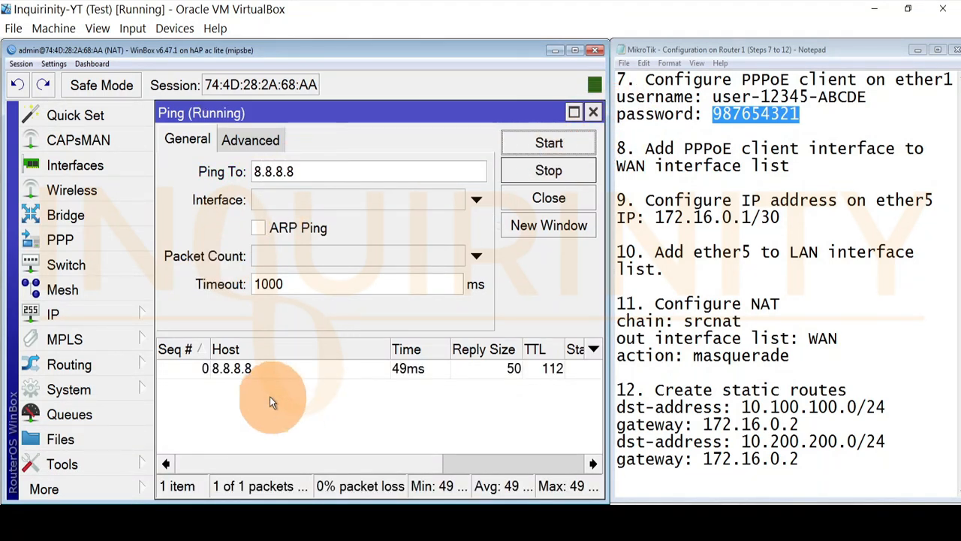
pyautogui.doubleClick(263, 173)
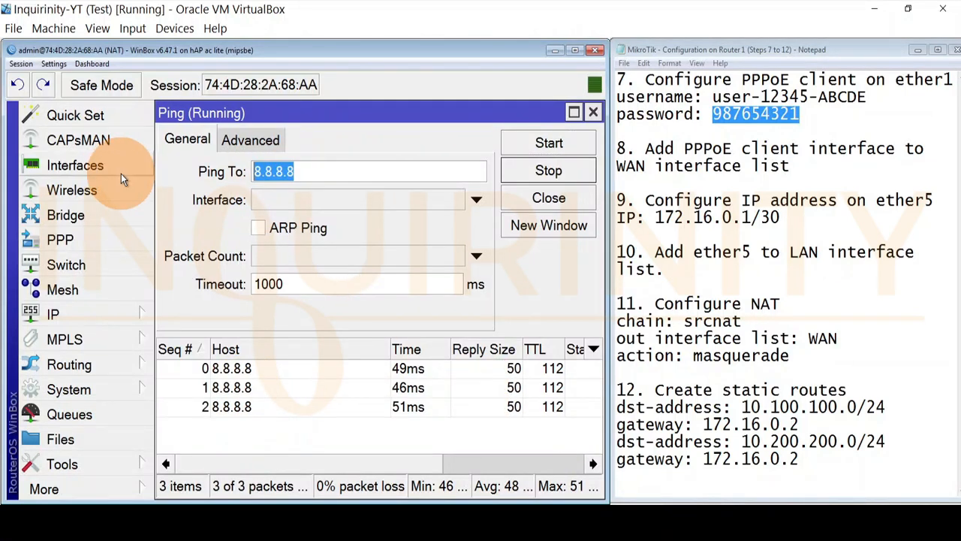
pyautogui.write('9.9.9.9')
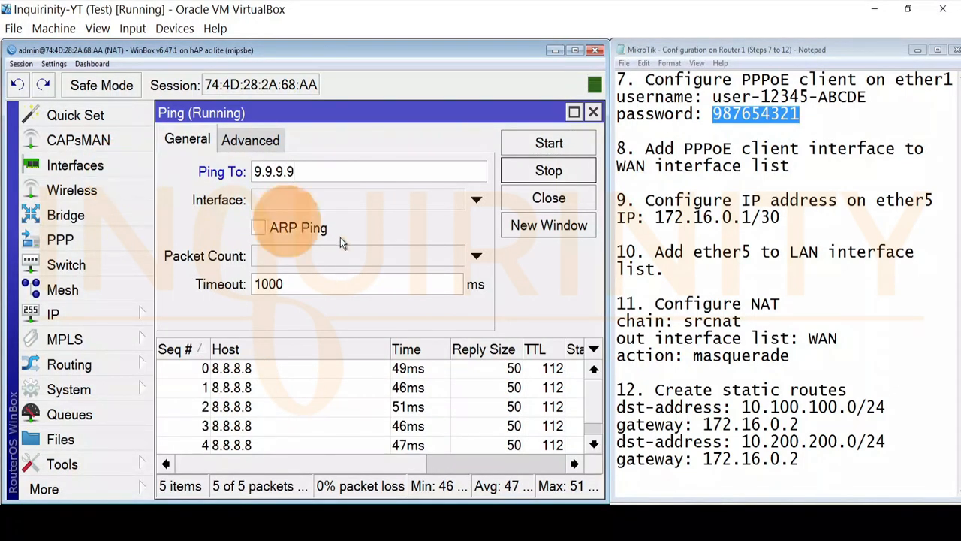
pyautogui.click(556, 144)
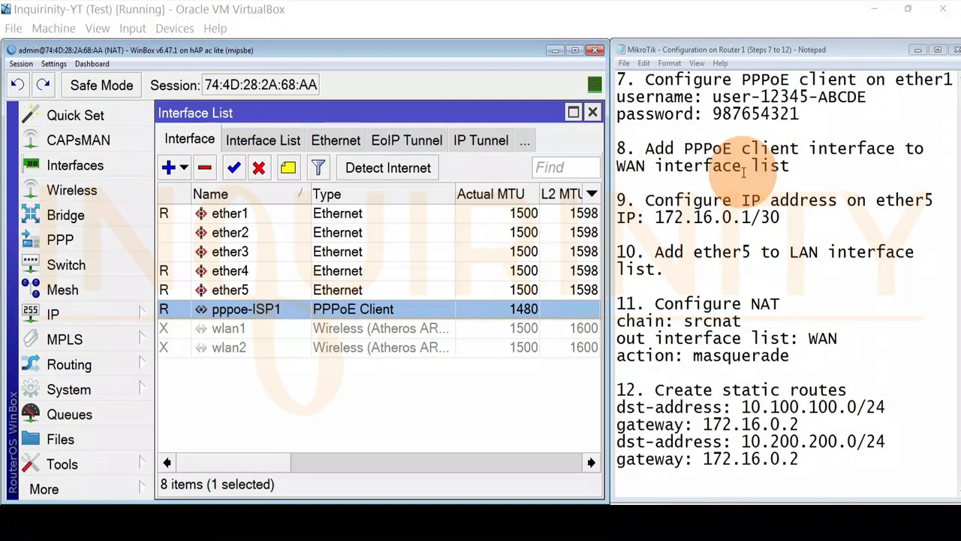
# - Review the existing interface lists from the Interface List tab
pyautogui.click(270, 139)
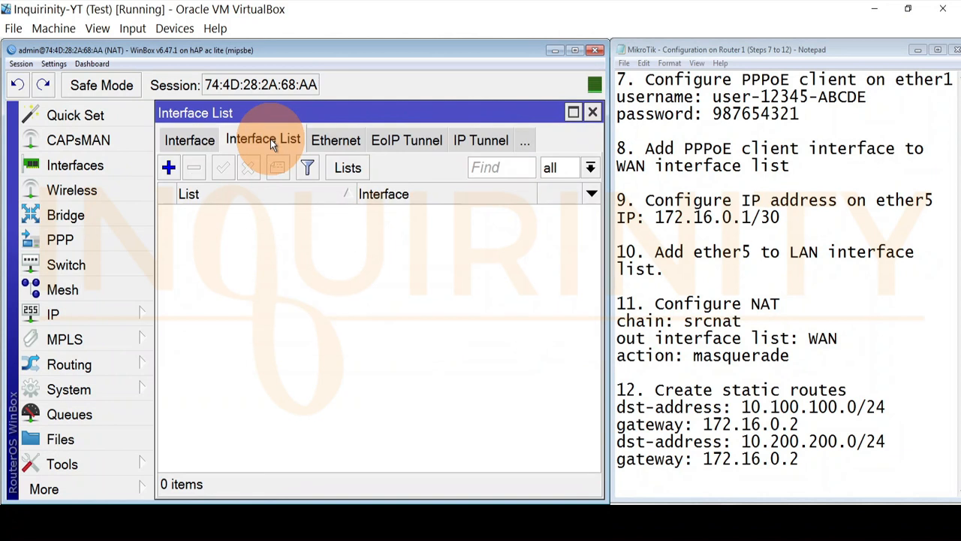
pyautogui.click(347, 168)
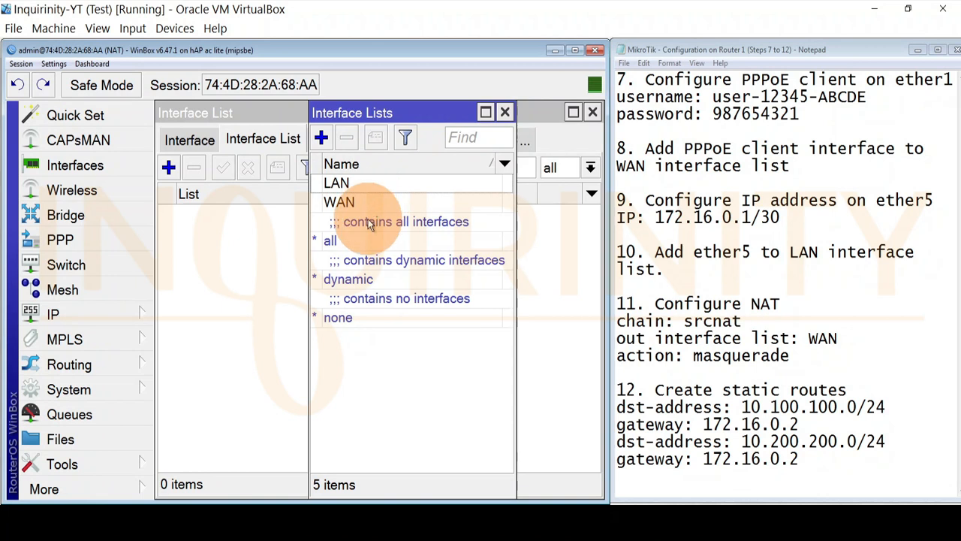
pyautogui.click(505, 112)
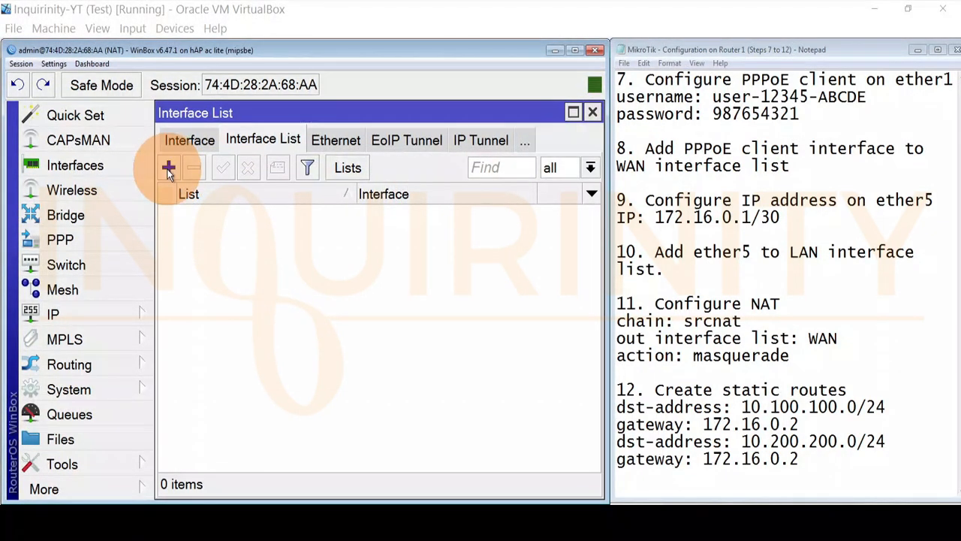
# - Add pppoe-ISP1 as a member of the WAN list, apply and save
pyautogui.click(168, 168)
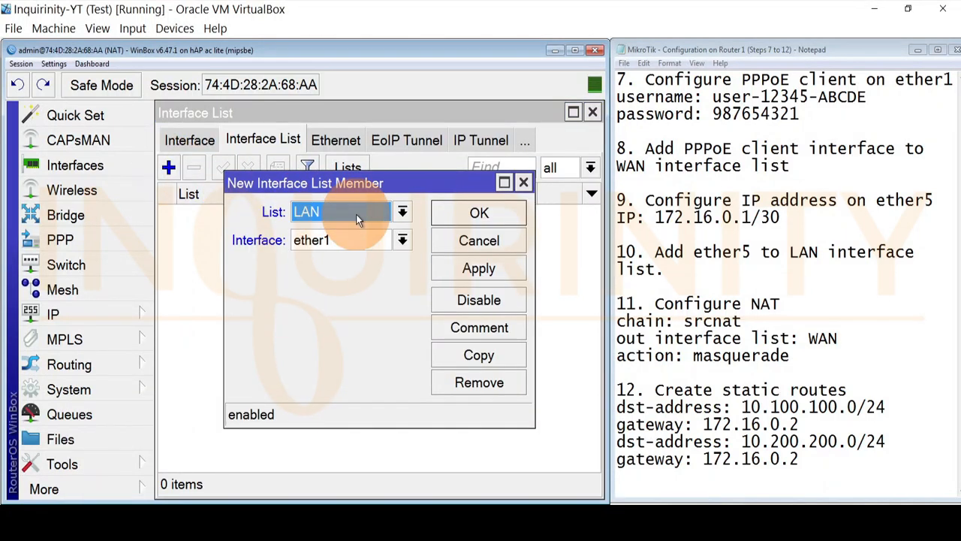
pyautogui.click(403, 212)
pyautogui.click(310, 251)
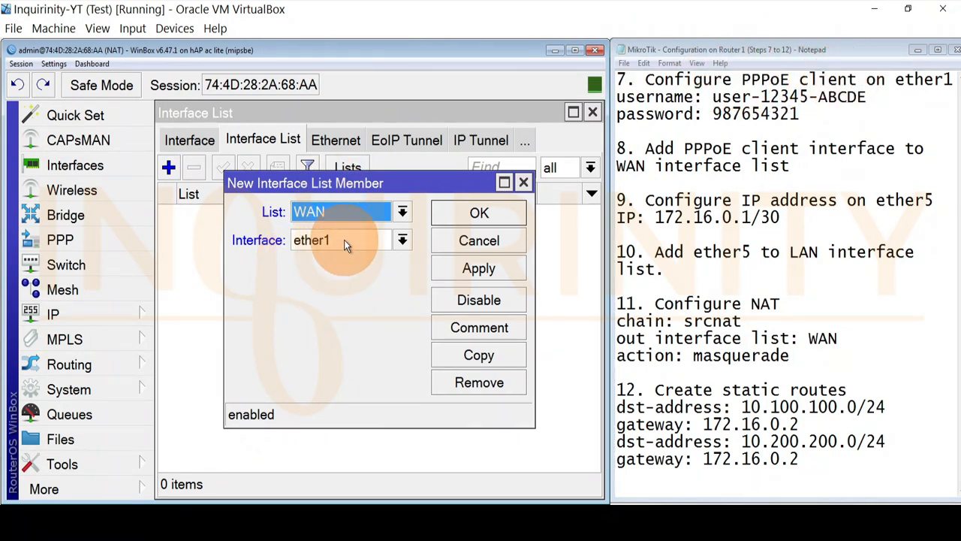
pyautogui.click(402, 239)
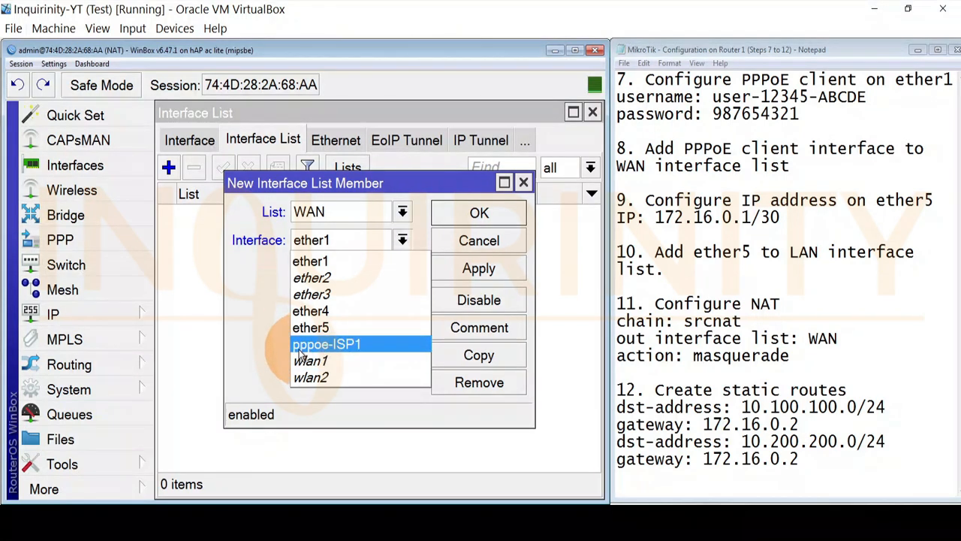
pyautogui.click(353, 354)
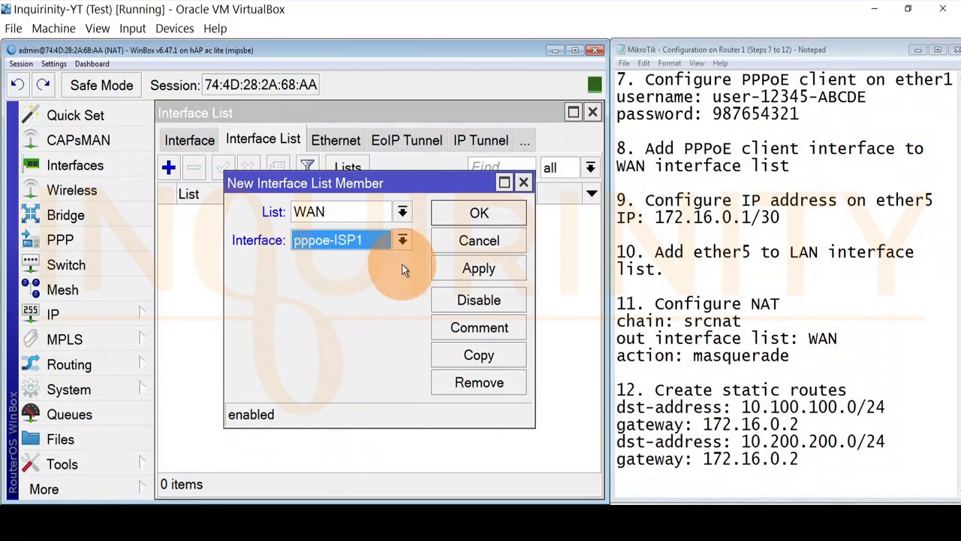
pyautogui.click(484, 270)
pyautogui.click(481, 216)
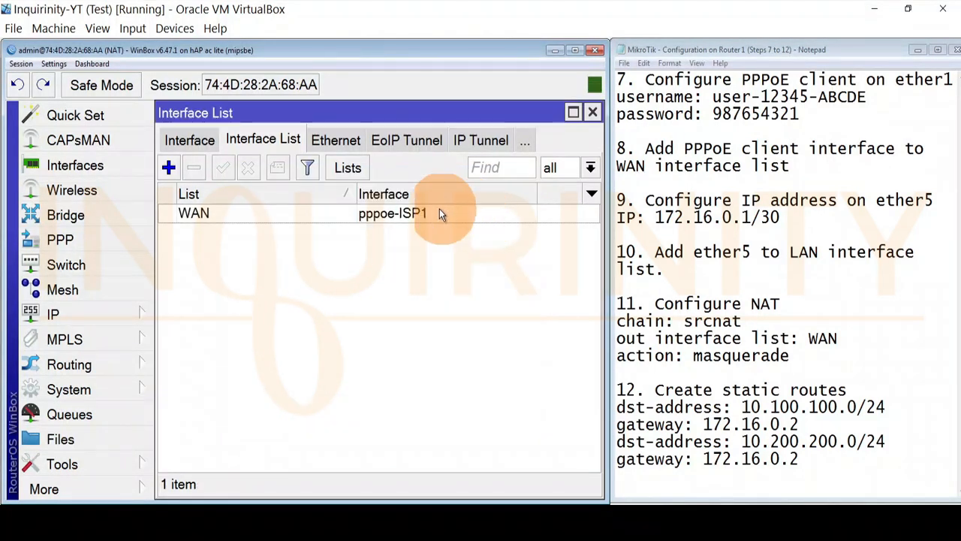
pyautogui.click(236, 219)
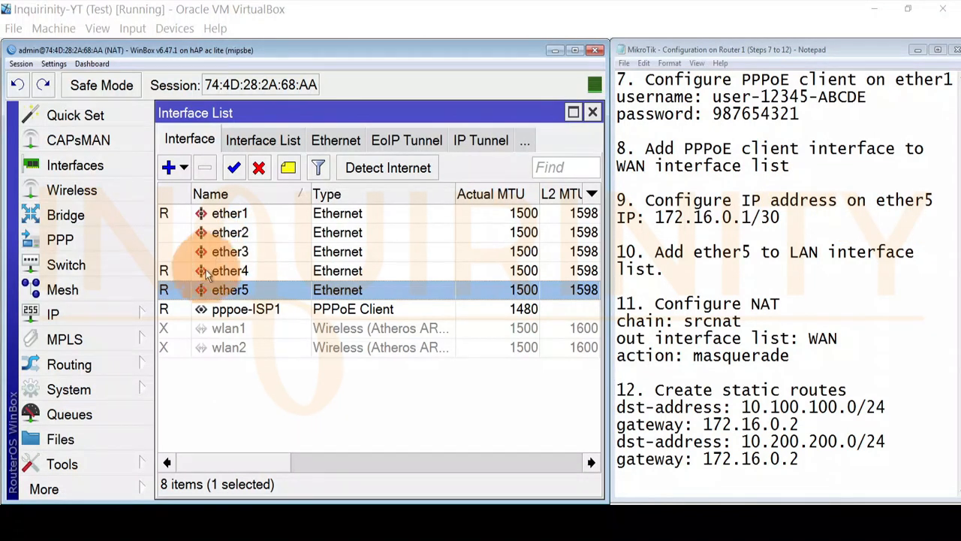
# - Open ether5's settings, add the comment 'To Router # 2', and save
pyautogui.doubleClick(240, 290)
pyautogui.doubleClick(517, 114)
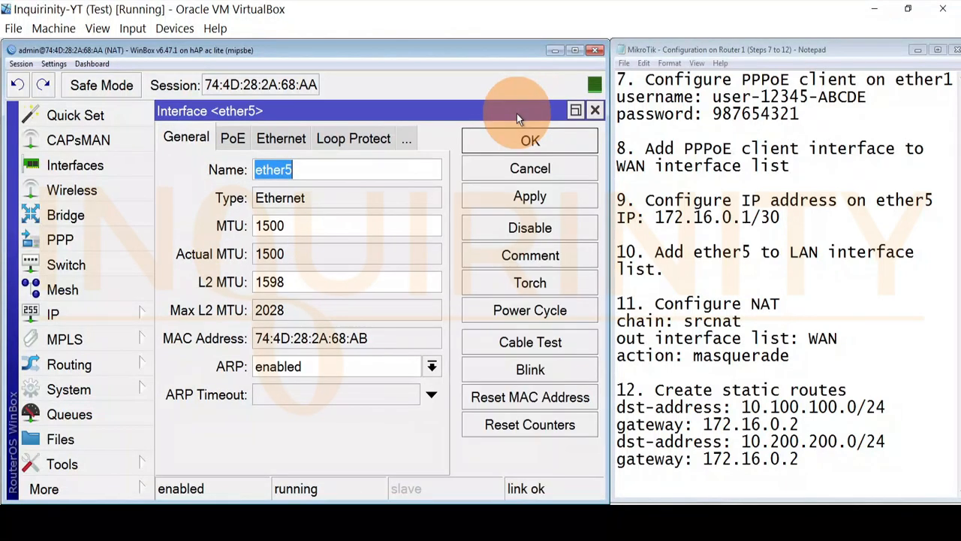
pyautogui.click(525, 255)
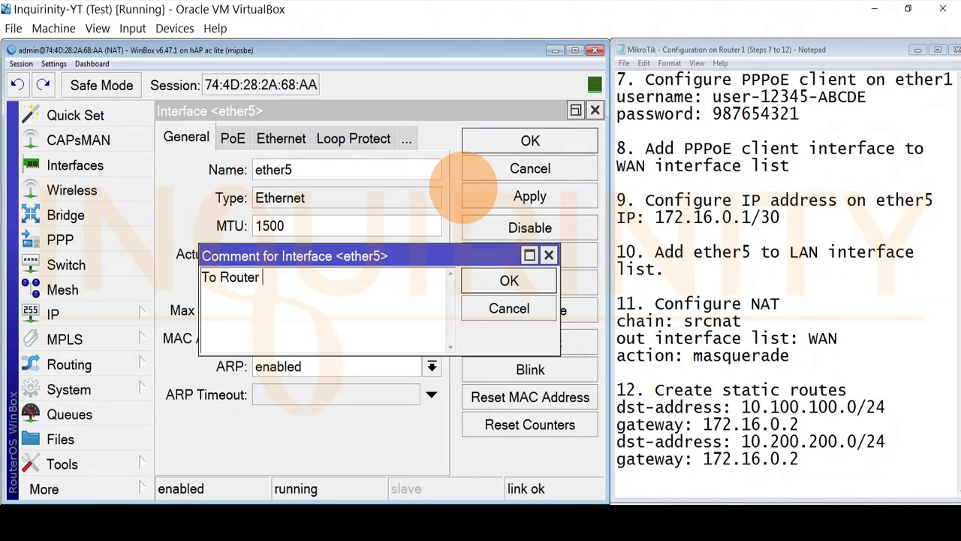
pyautogui.click(509, 281)
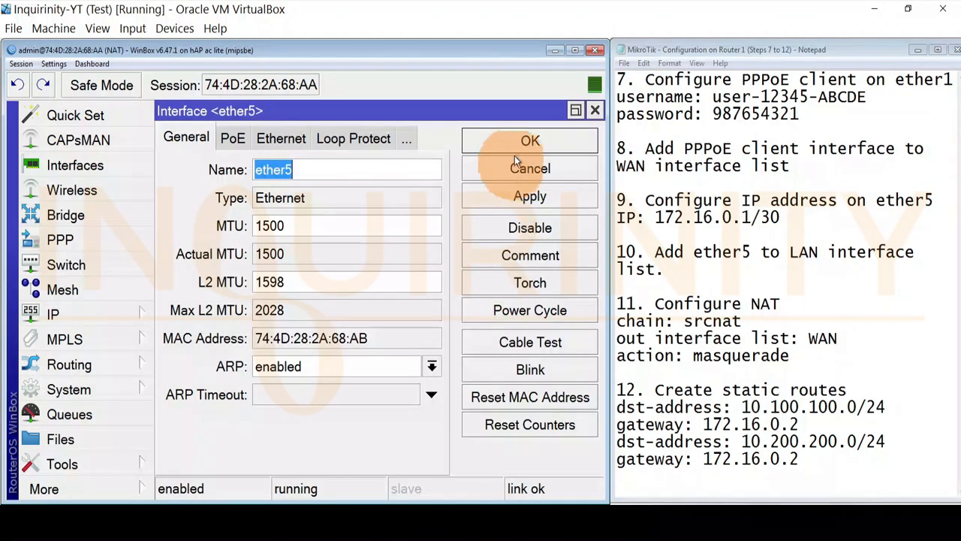
pyautogui.click(531, 140)
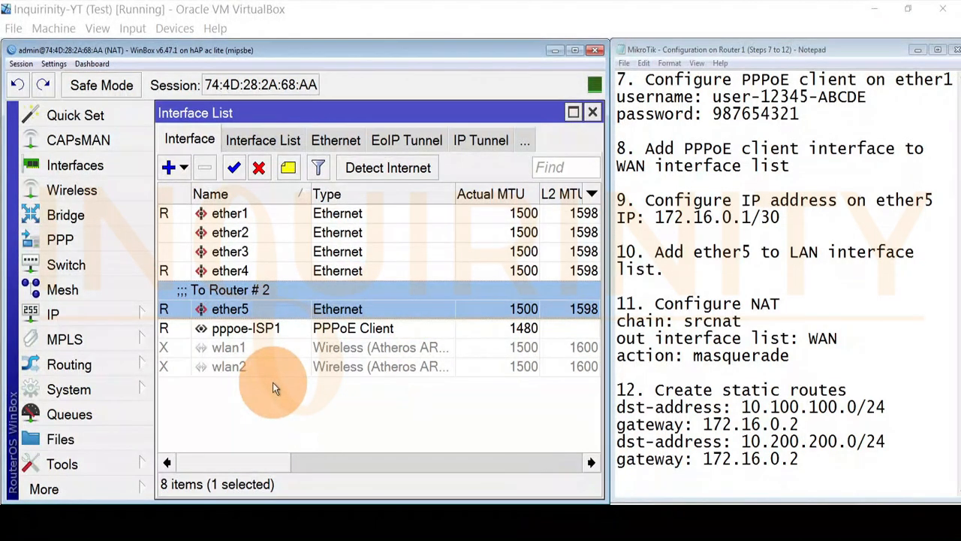
# - Open the IP address list and select 172.16.0.1/30 in the notes
pyautogui.click(83, 315)
pyautogui.click(204, 109)
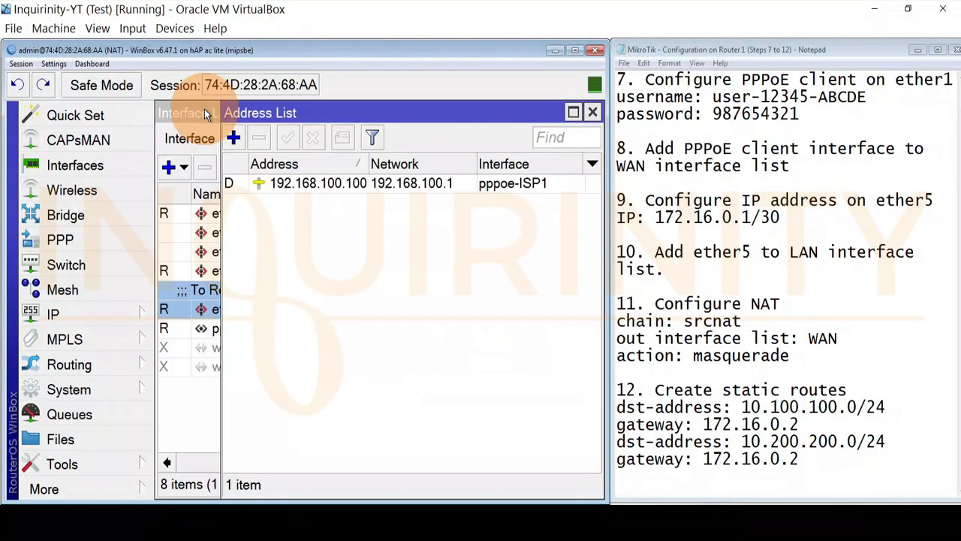
pyautogui.click(322, 186)
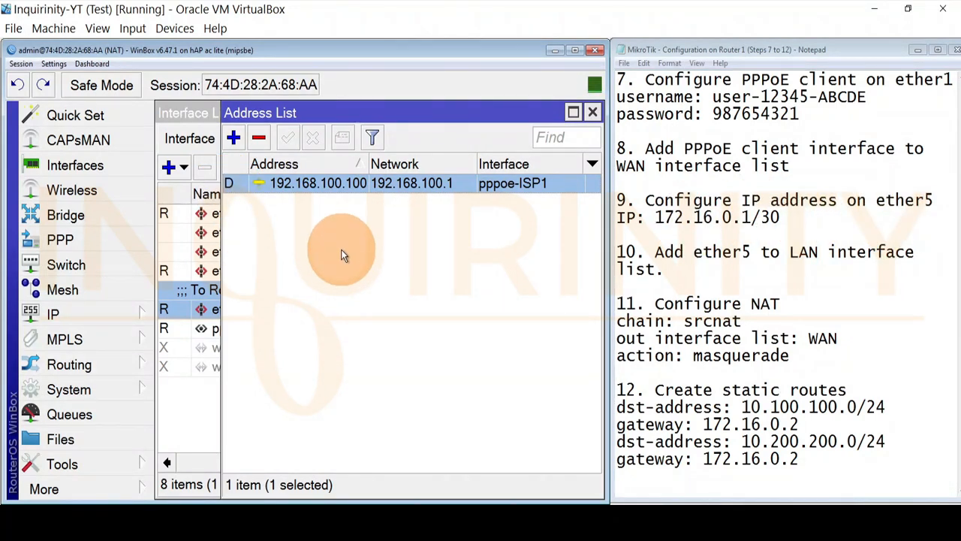
pyautogui.moveTo(655, 217); pyautogui.dragTo(792, 218)
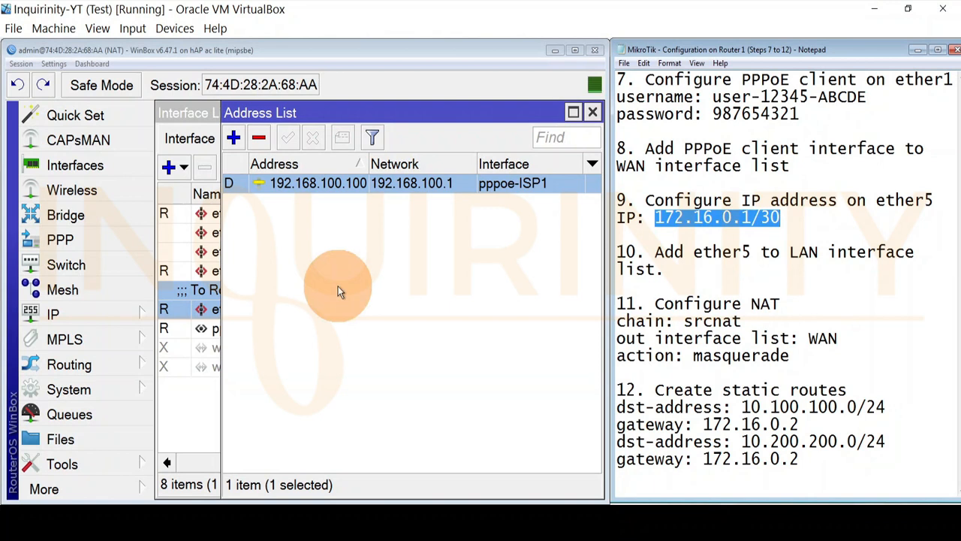
# - Add 172.16.0.1/30 on ether5, save it, and close the address list
pyautogui.click(234, 138)
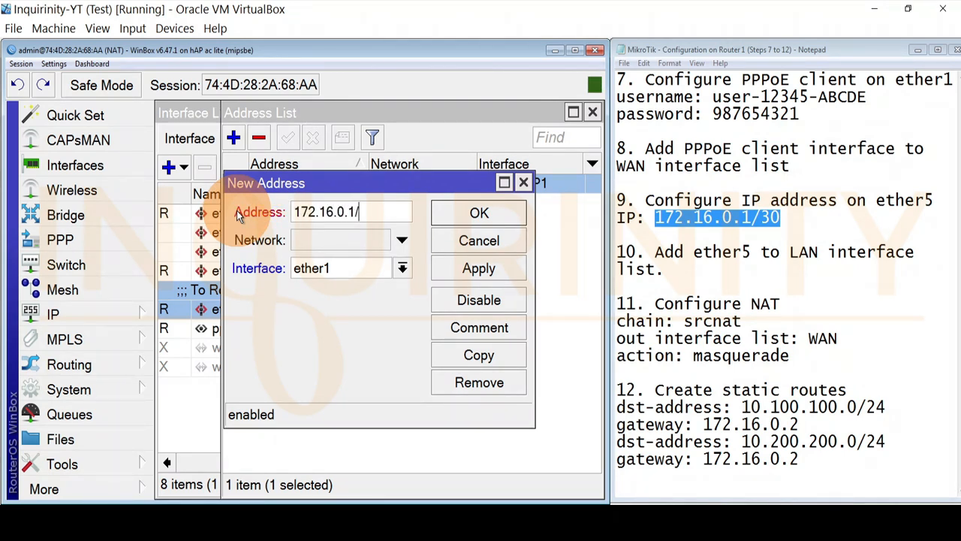
pyautogui.click(304, 268)
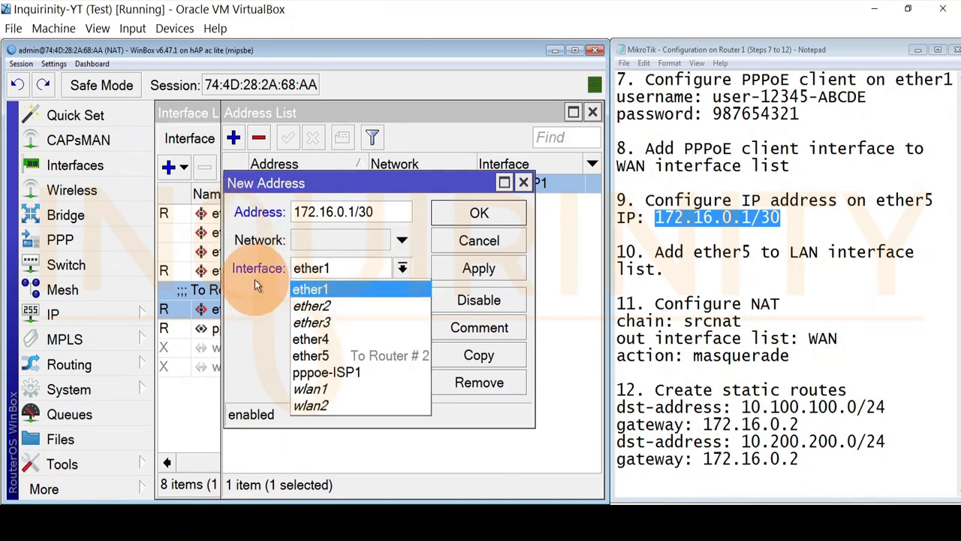
pyautogui.click(330, 355)
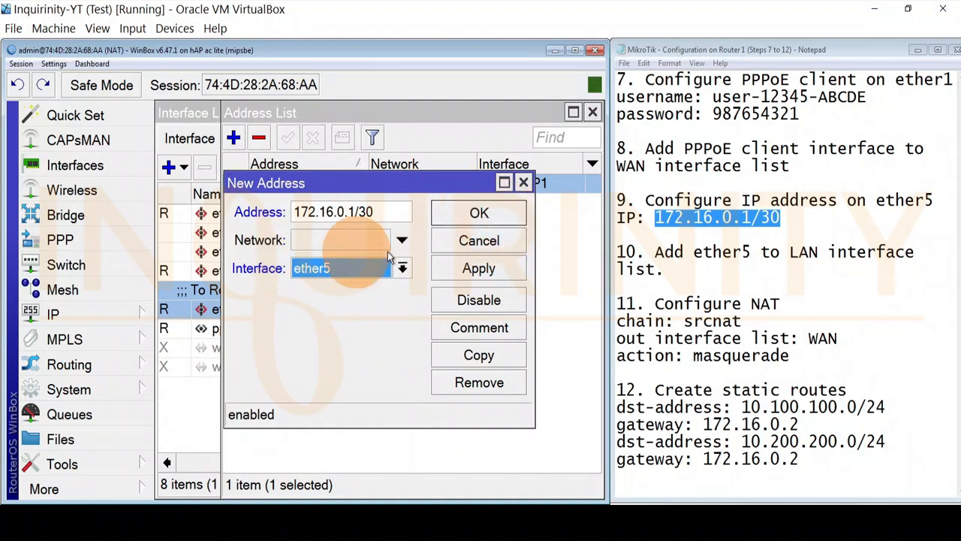
pyautogui.moveTo(440, 196)
pyautogui.mouseDown()
pyautogui.moveTo(481, 177)
pyautogui.moveTo(421, 194)
pyautogui.moveTo(426, 202)
pyautogui.mouseUp()
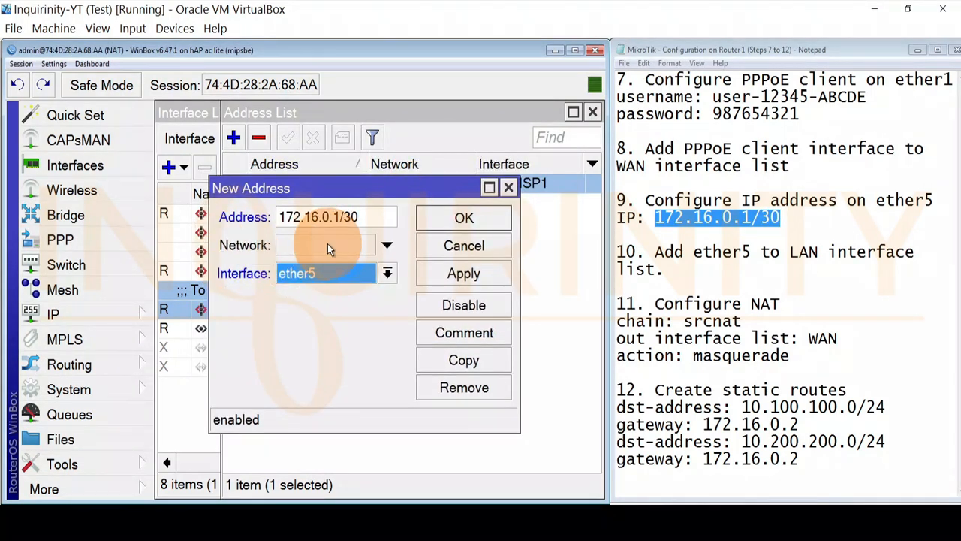
pyautogui.click(455, 272)
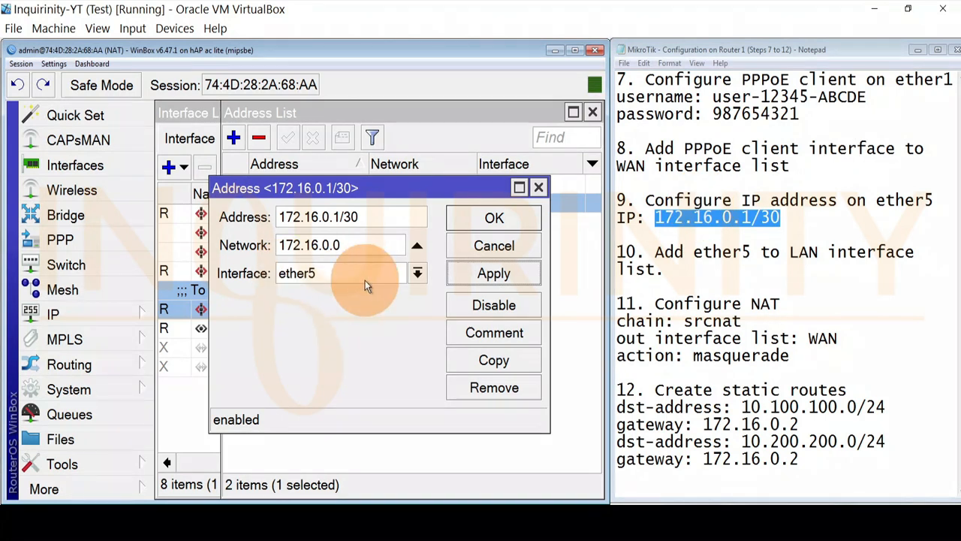
pyautogui.click(497, 218)
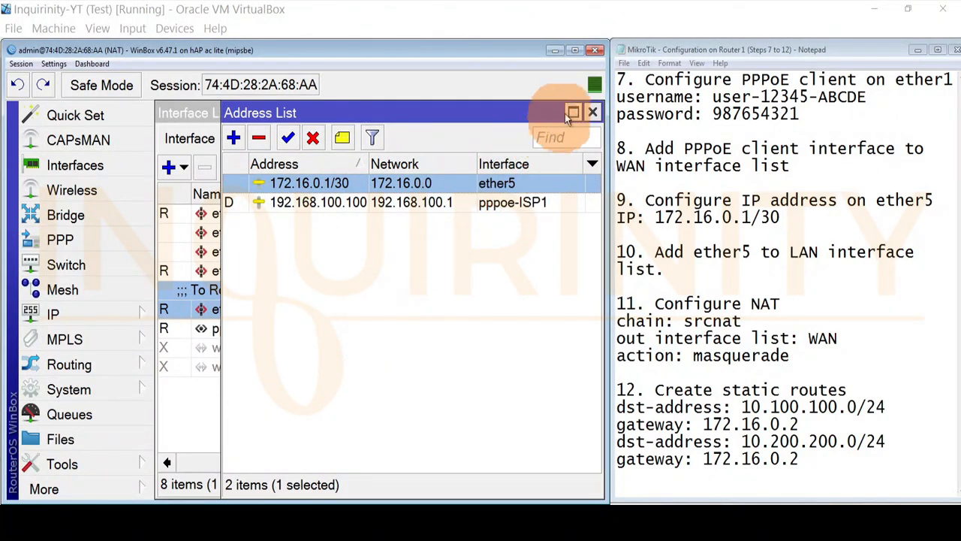
pyautogui.click(593, 113)
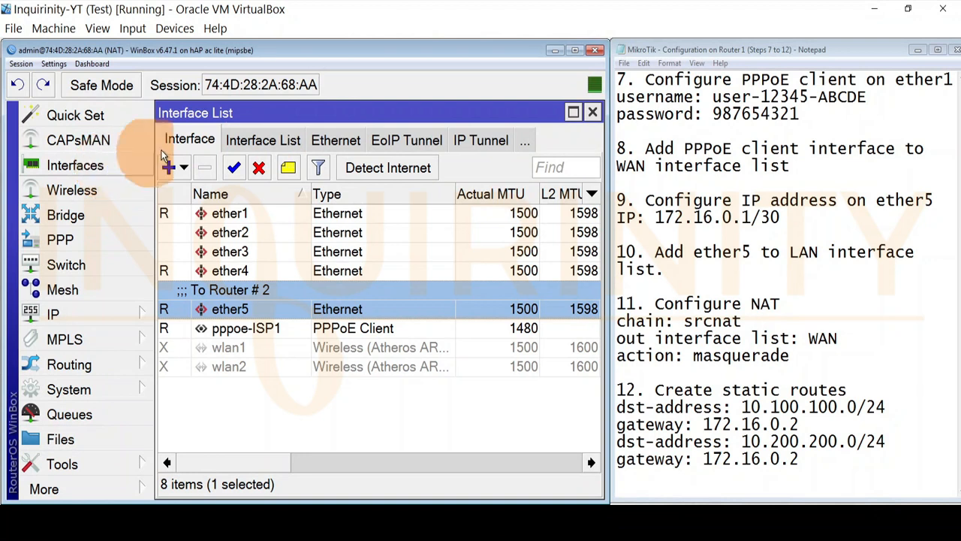
# - Add ether5 as a LAN interface list member, apply and save
pyautogui.click(264, 140)
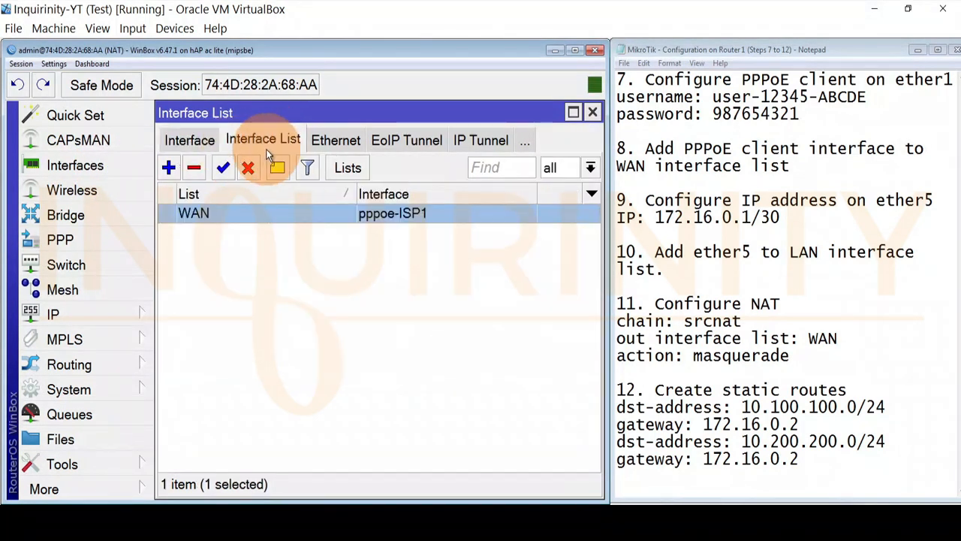
pyautogui.click(168, 167)
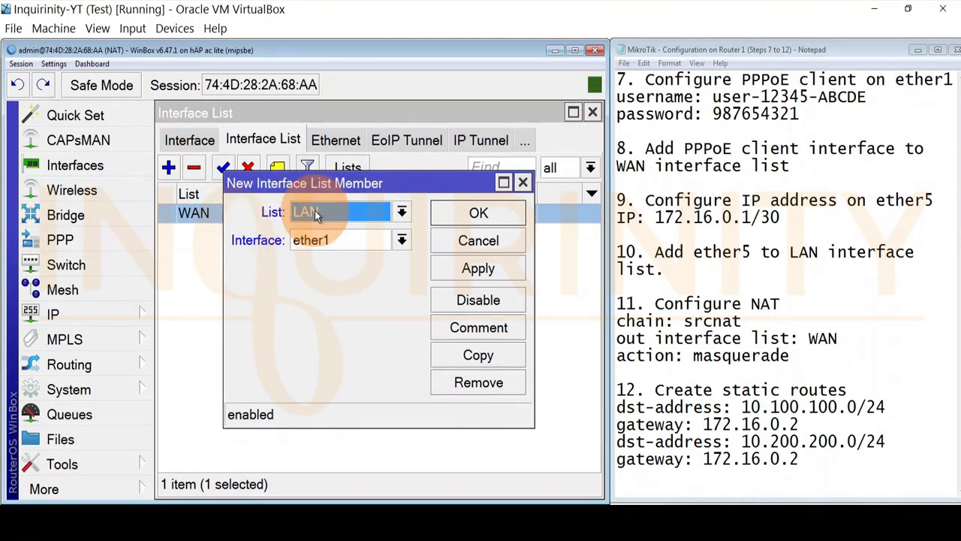
pyautogui.click(402, 240)
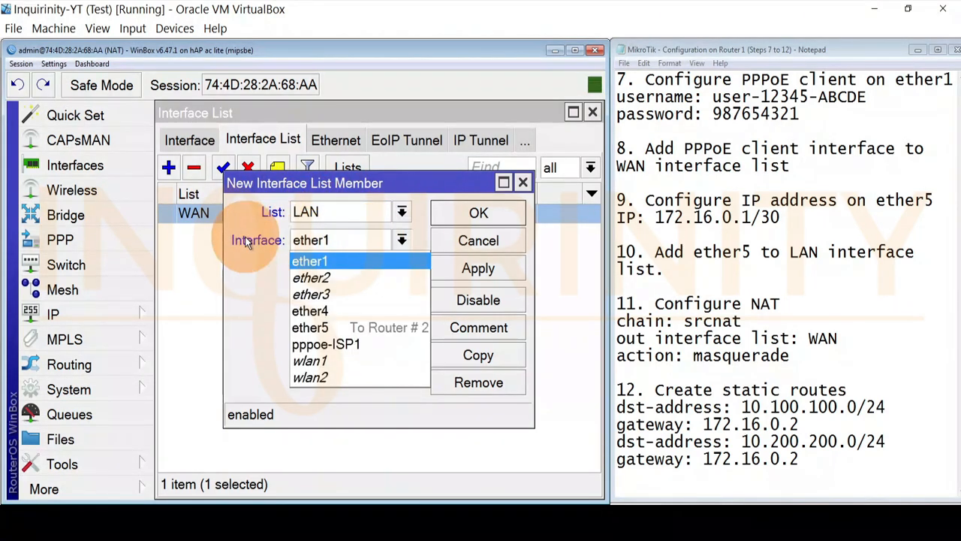
pyautogui.click(316, 329)
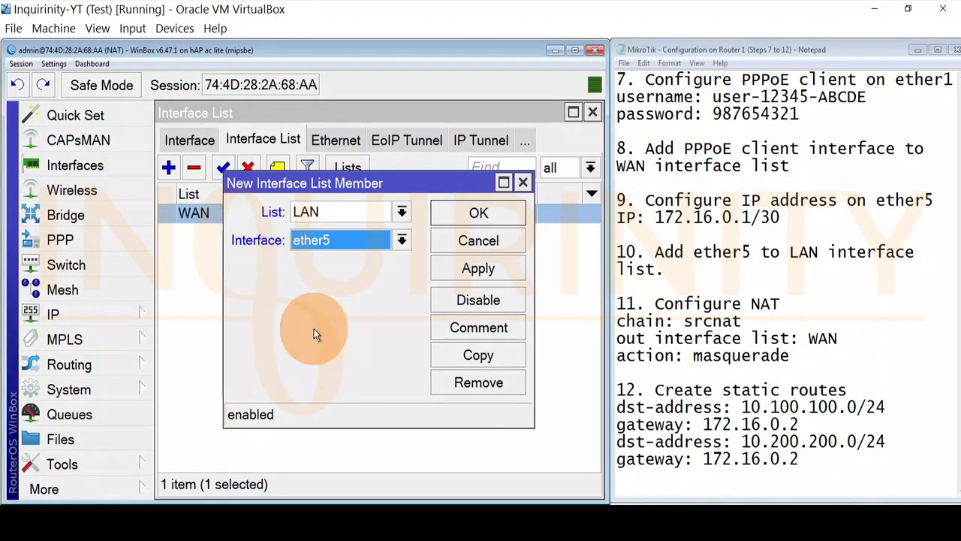
pyautogui.click(475, 269)
pyautogui.click(466, 213)
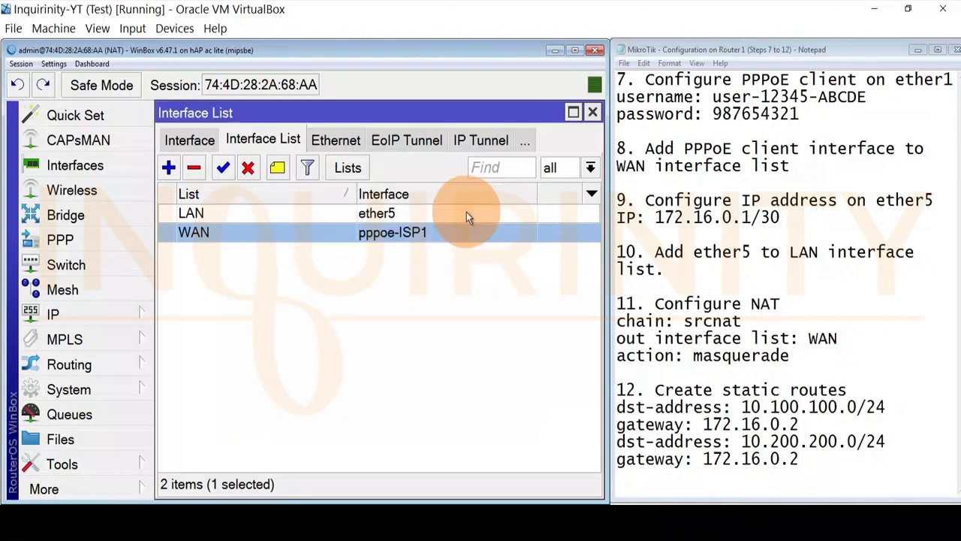
pyautogui.click(284, 217)
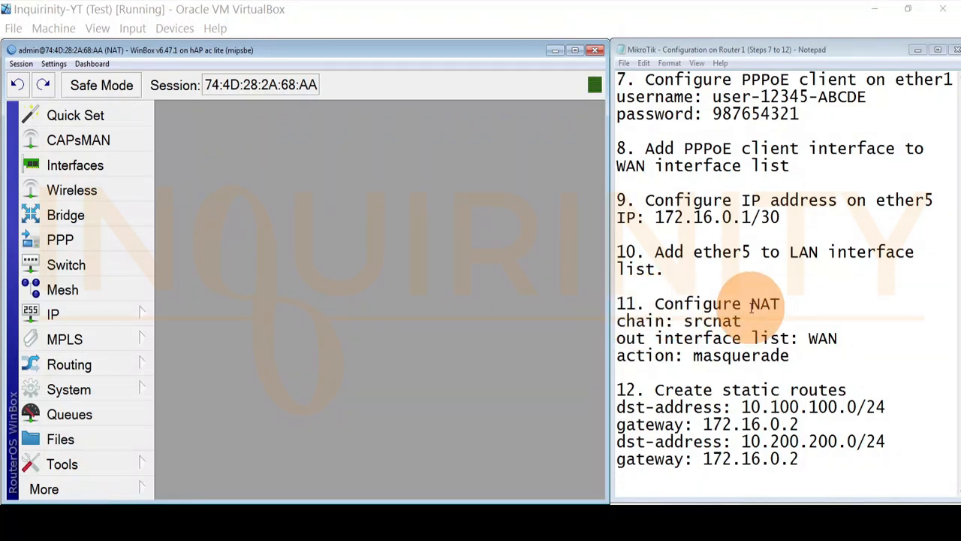
# - Note the NAT step in the plan, then bring WinBox forward and expand the IP menu
pyautogui.moveTo(751, 304); pyautogui.dragTo(787, 304)
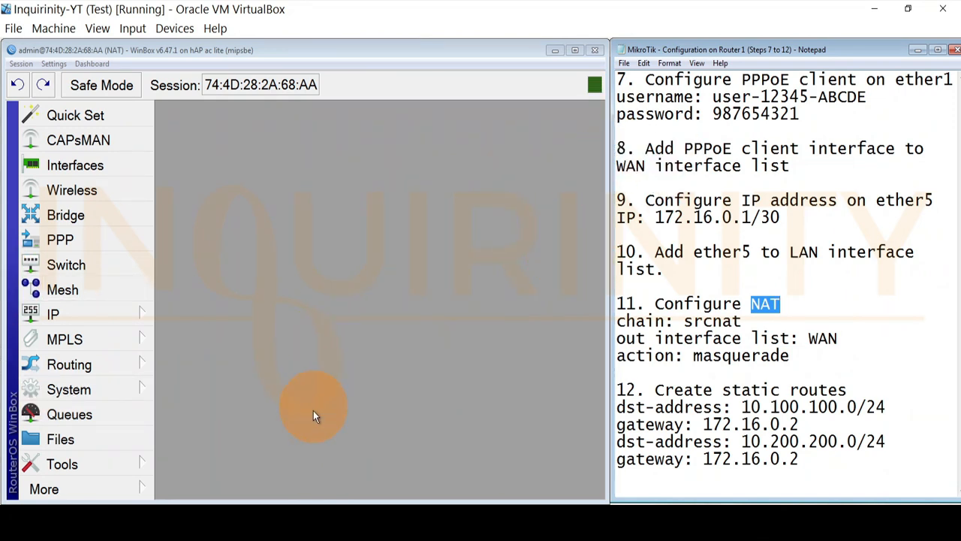
pyautogui.doubleClick(764, 304)
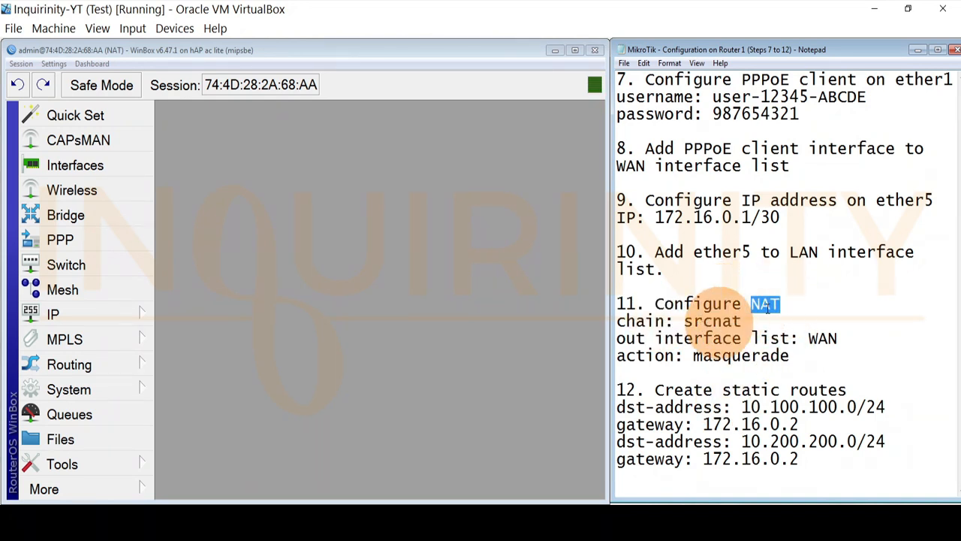
pyautogui.click(591, 331)
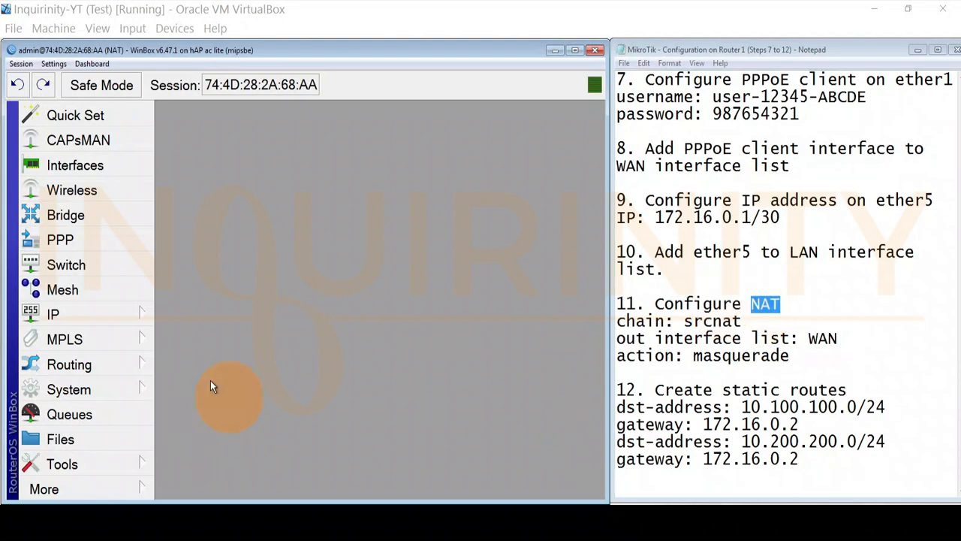
pyautogui.click(54, 314)
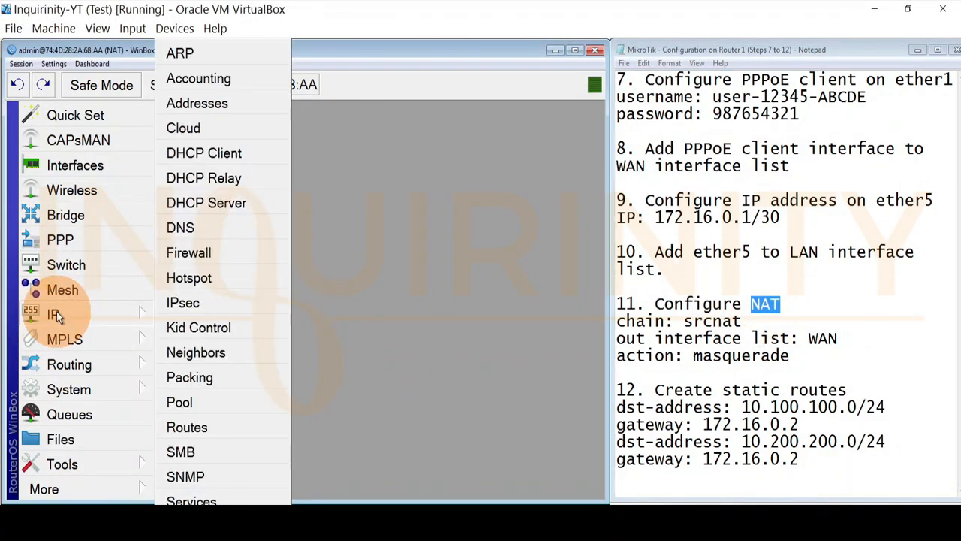
# - Start a new rule in the IP Firewall NAT list
pyautogui.click(238, 256)
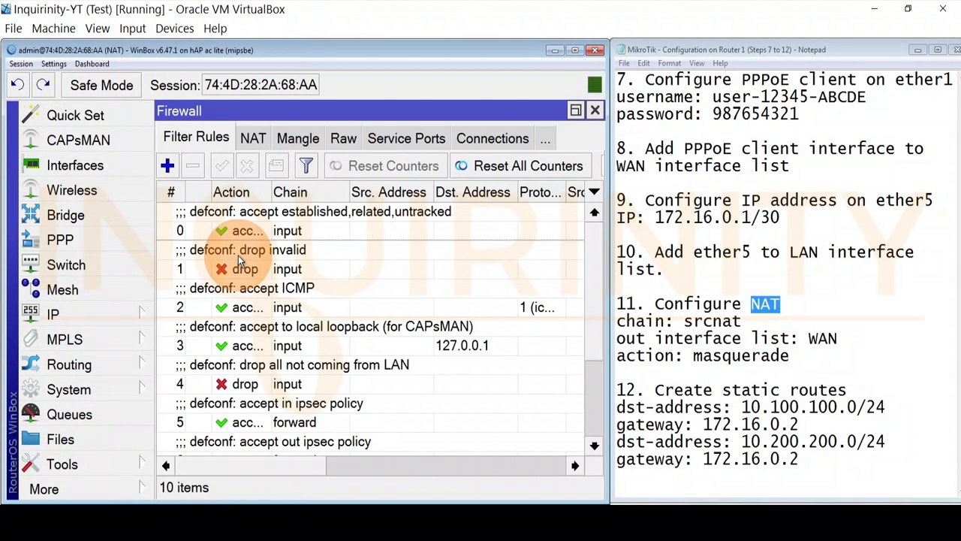
pyautogui.click(250, 141)
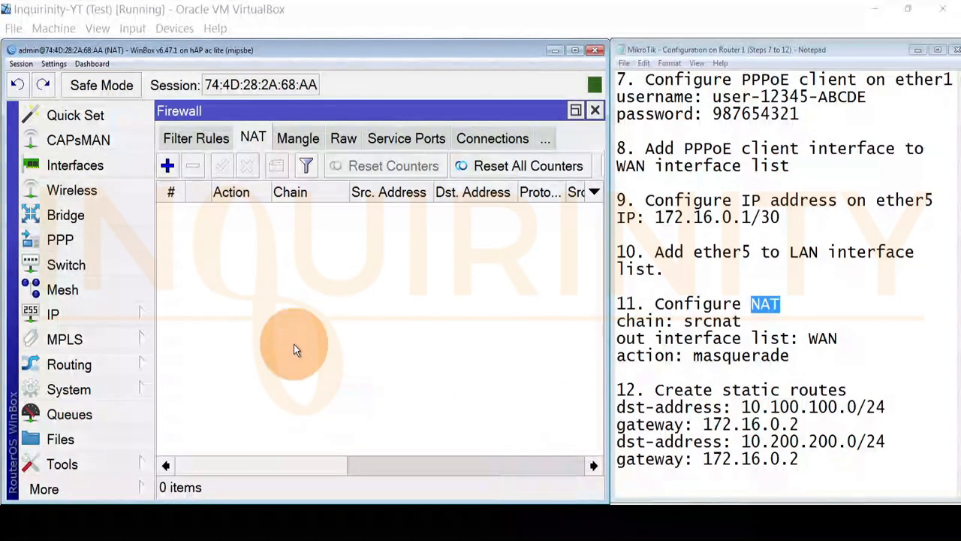
pyautogui.click(167, 165)
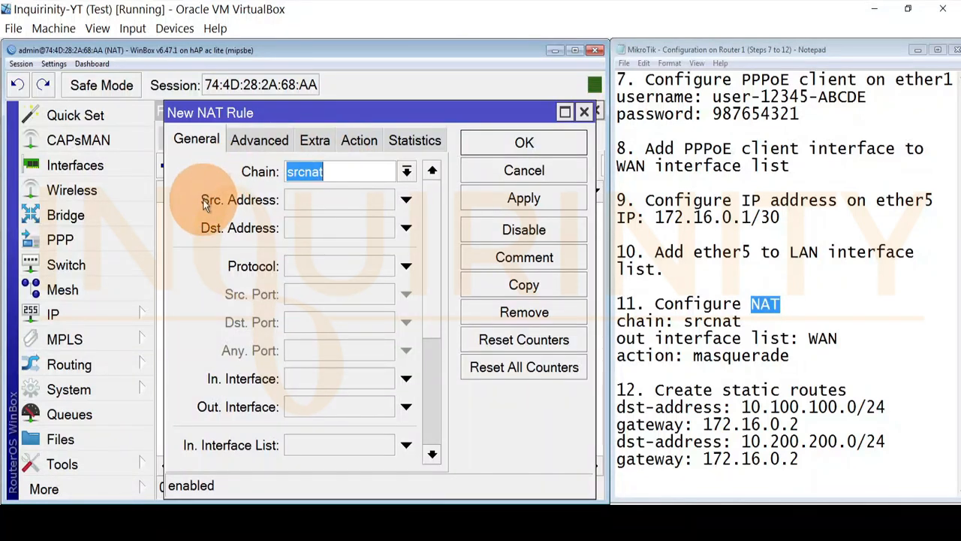
pyautogui.click(272, 142)
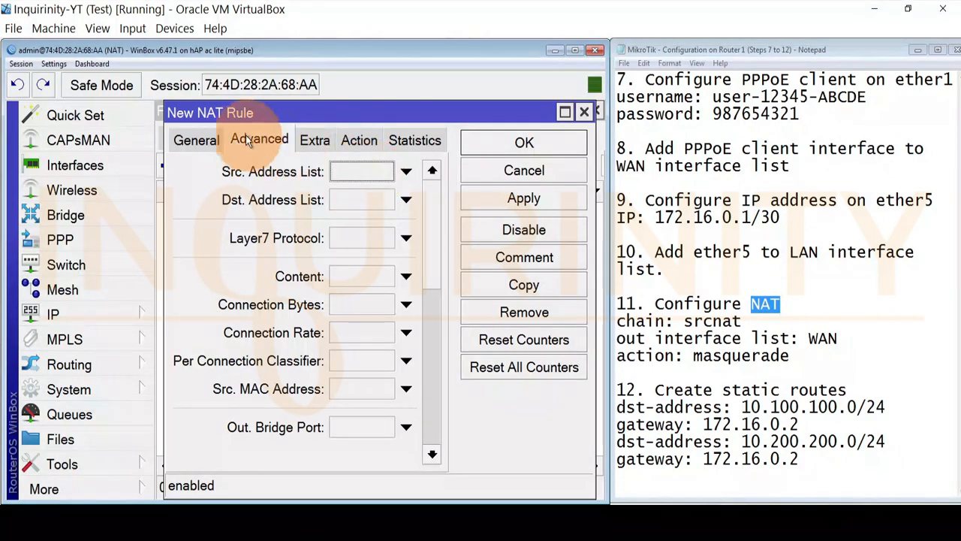
pyautogui.click(205, 141)
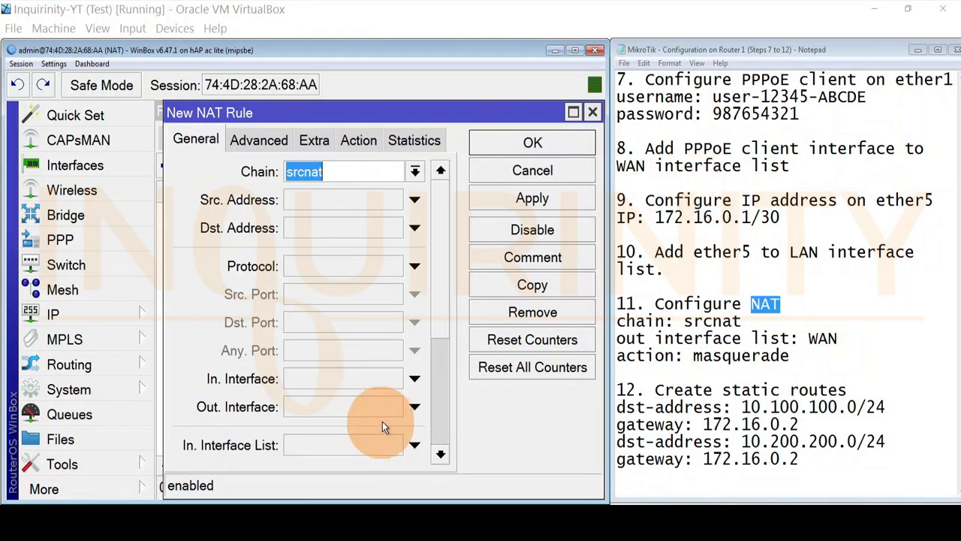
# - Make the rule match outgoing traffic on the WAN interface list instead of a single interface
pyautogui.moveTo(438, 286); pyautogui.dragTo(432, 342)
pyautogui.click(318, 319)
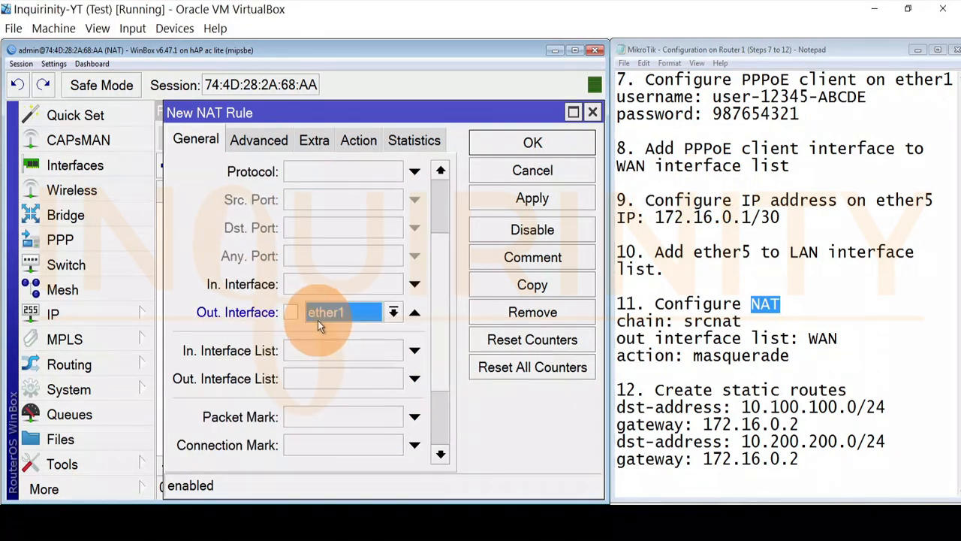
pyautogui.click(389, 312)
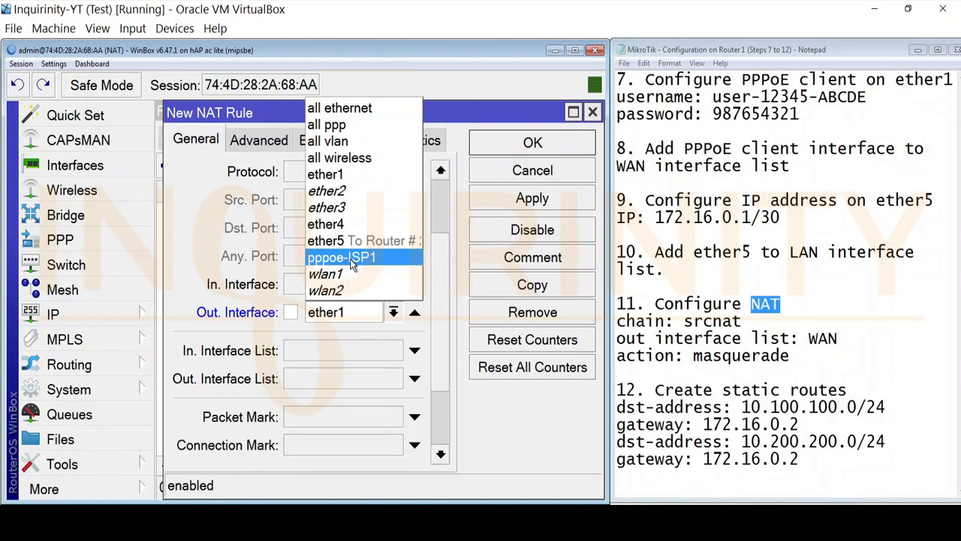
pyautogui.click(416, 314)
pyautogui.click(415, 312)
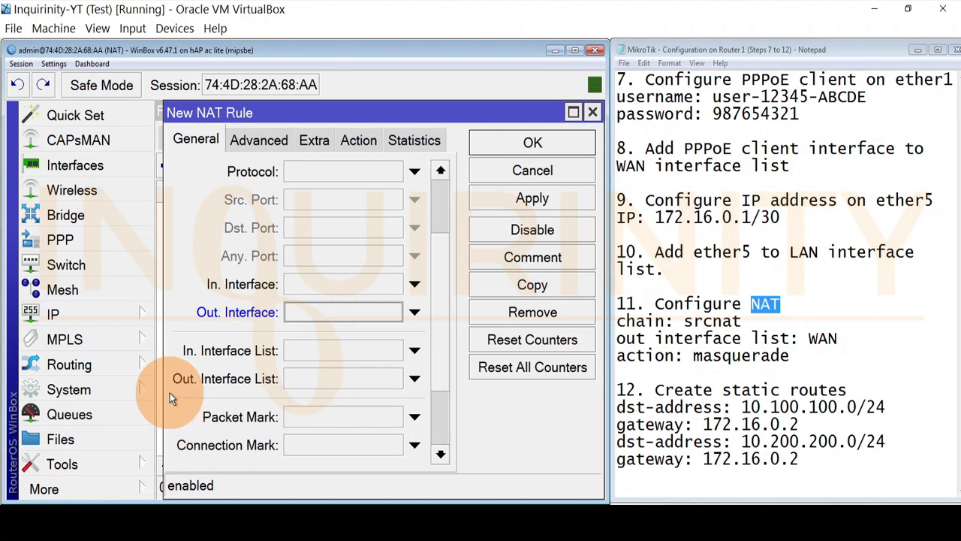
pyautogui.click(390, 379)
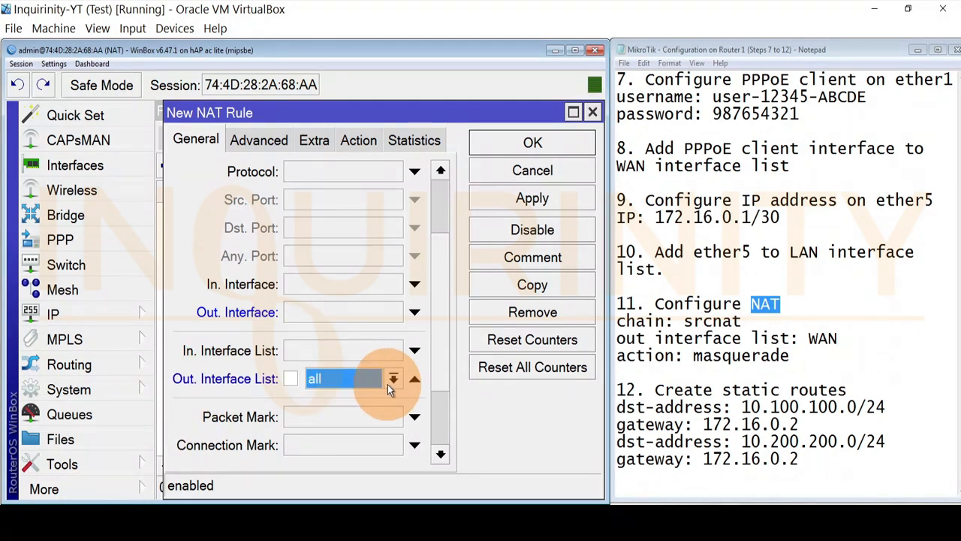
pyautogui.click(393, 378)
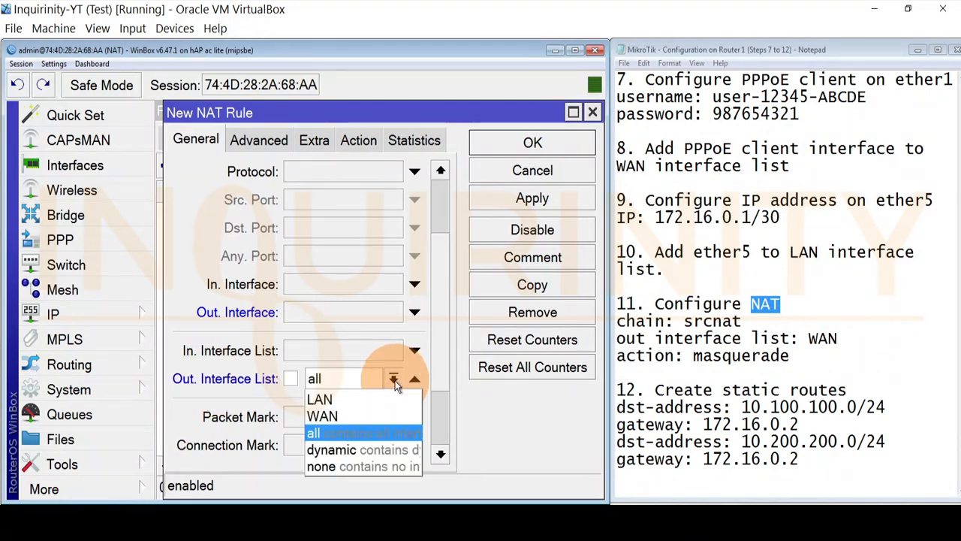
pyautogui.click(328, 419)
pyautogui.click(341, 368)
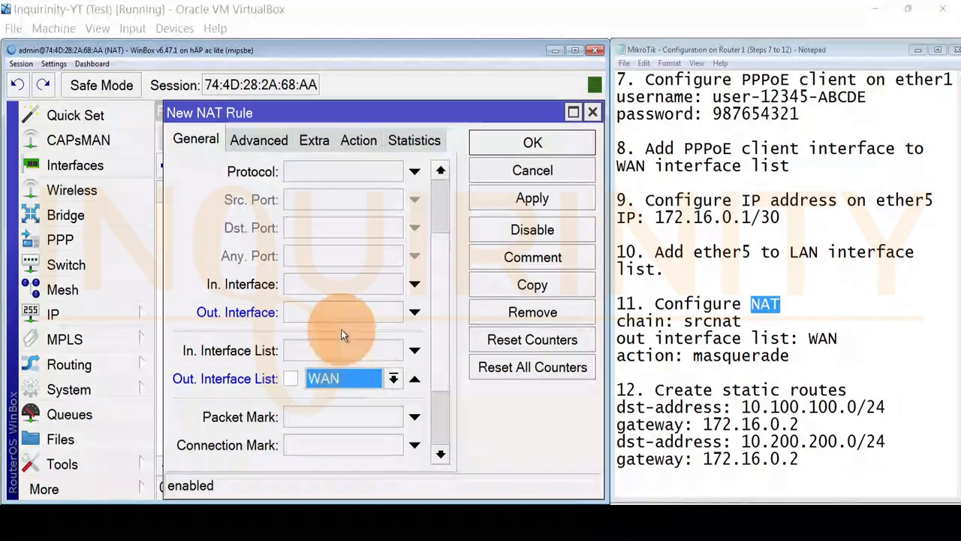
# - Set the rule's action to masquerade, apply and save it, and widen the Action column
pyautogui.click(359, 140)
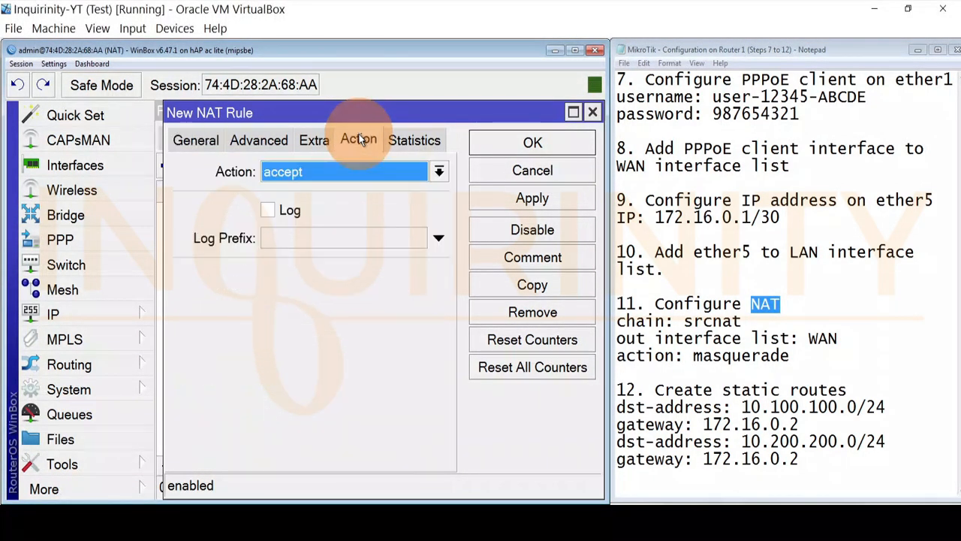
pyautogui.click(213, 182)
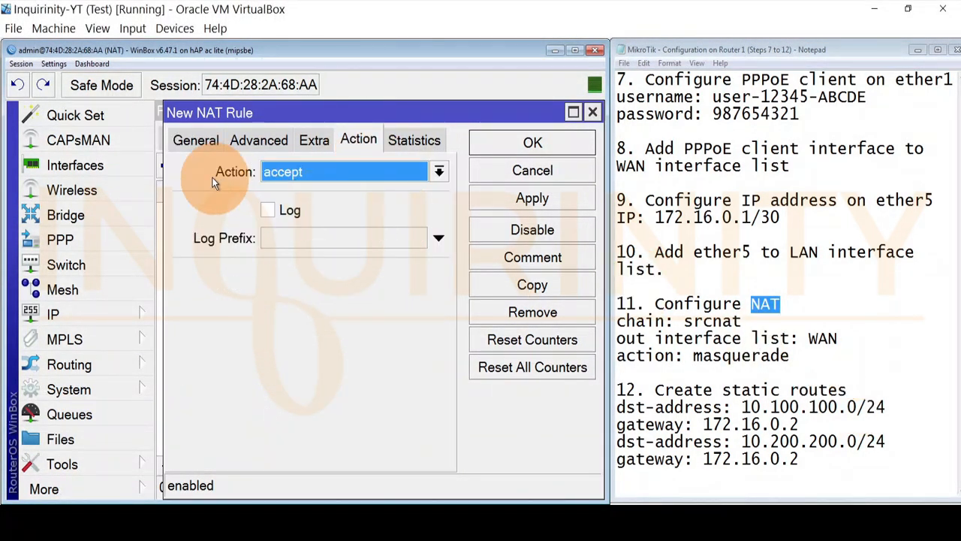
pyautogui.click(299, 175)
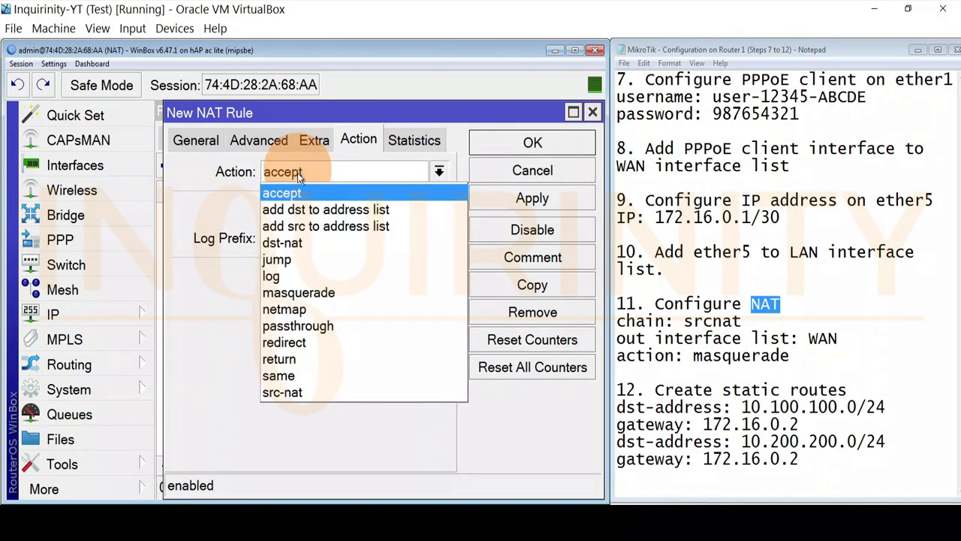
pyautogui.click(320, 292)
pyautogui.click(219, 145)
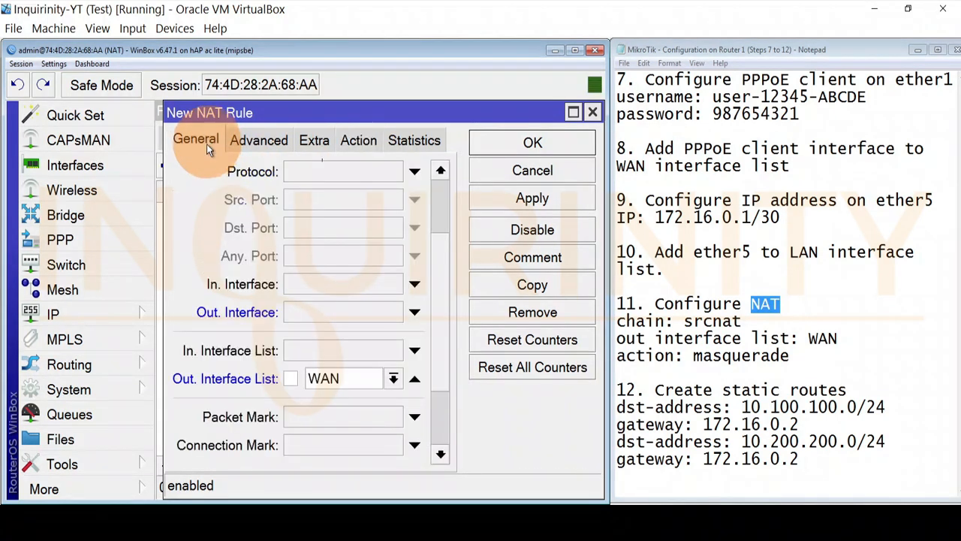
pyautogui.moveTo(444, 262); pyautogui.dragTo(422, 174)
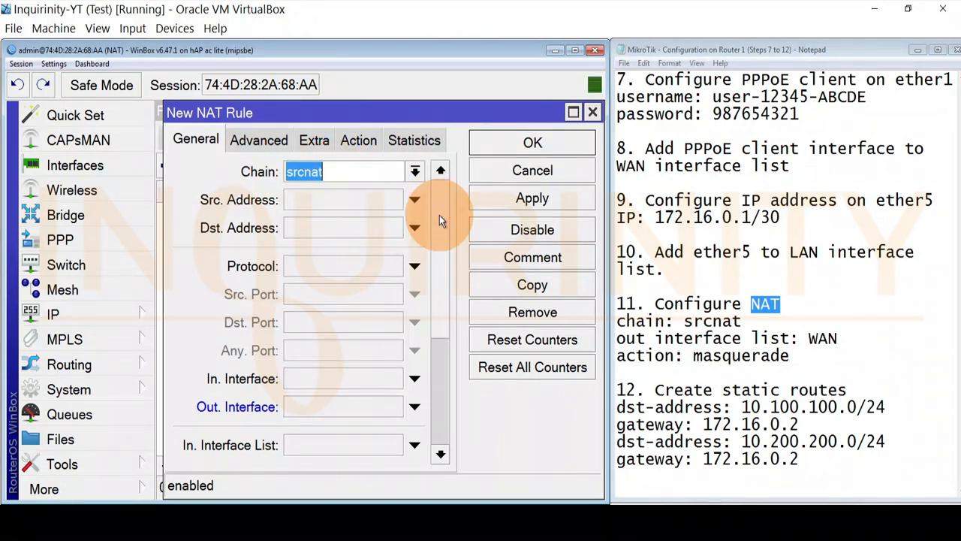
pyautogui.moveTo(440, 214); pyautogui.dragTo(431, 278)
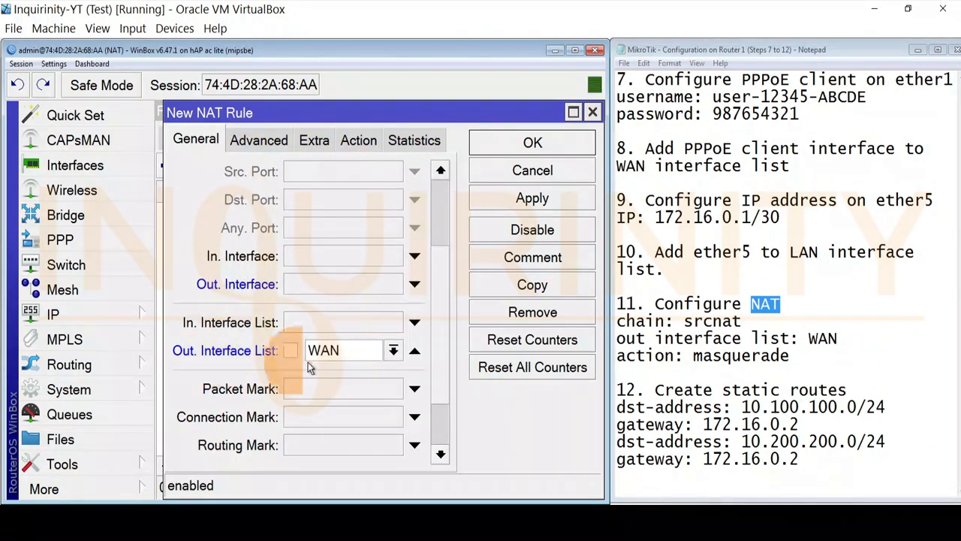
pyautogui.click(356, 141)
pyautogui.click(304, 173)
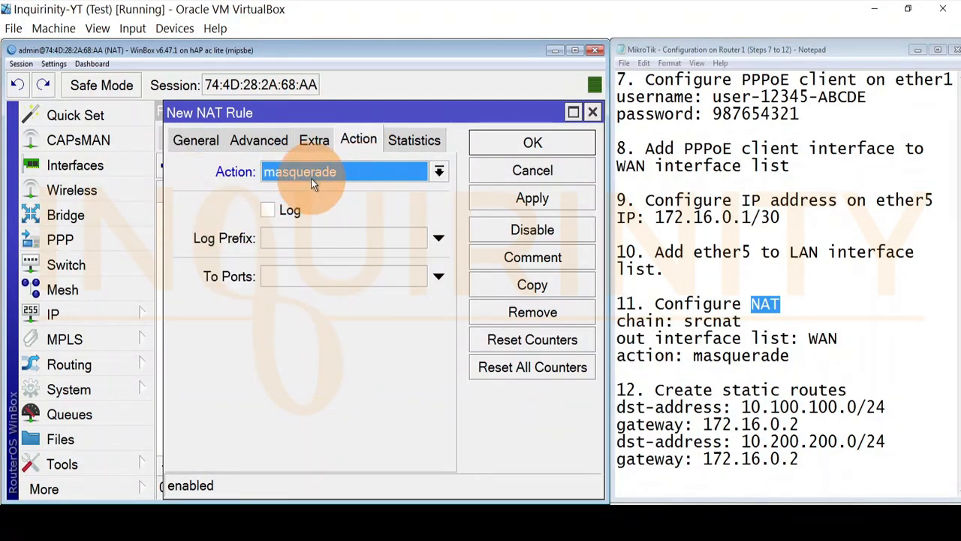
pyautogui.click(517, 197)
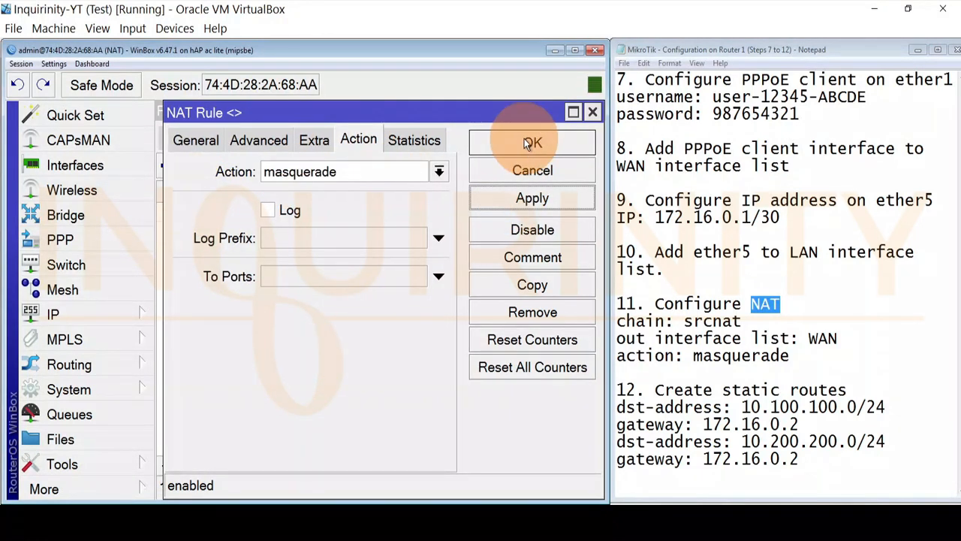
pyautogui.click(532, 143)
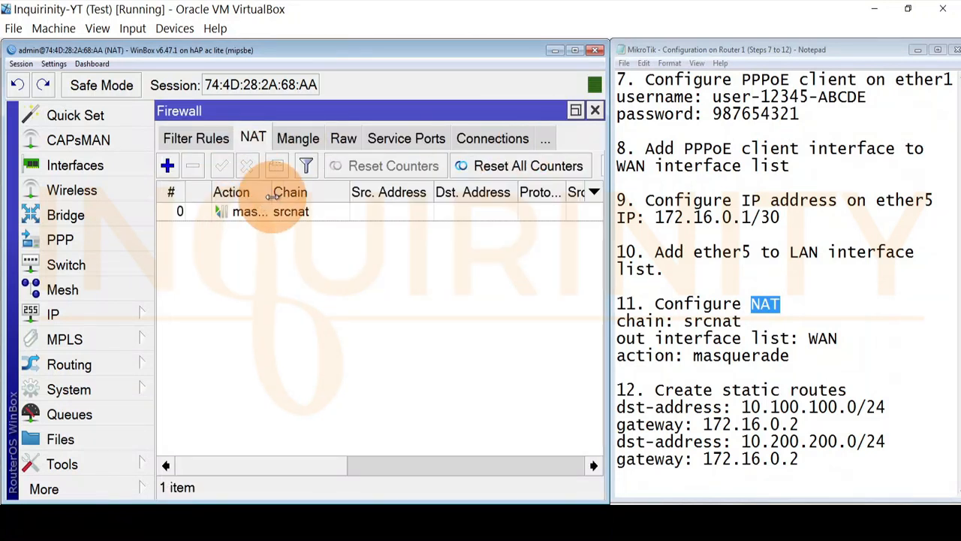
pyautogui.moveTo(272, 193); pyautogui.dragTo(338, 194)
# - Close the Firewall window and review route destination 10.100.100.0/24 and gateway 172.16.0.2 in the notes
pyautogui.click(260, 239)
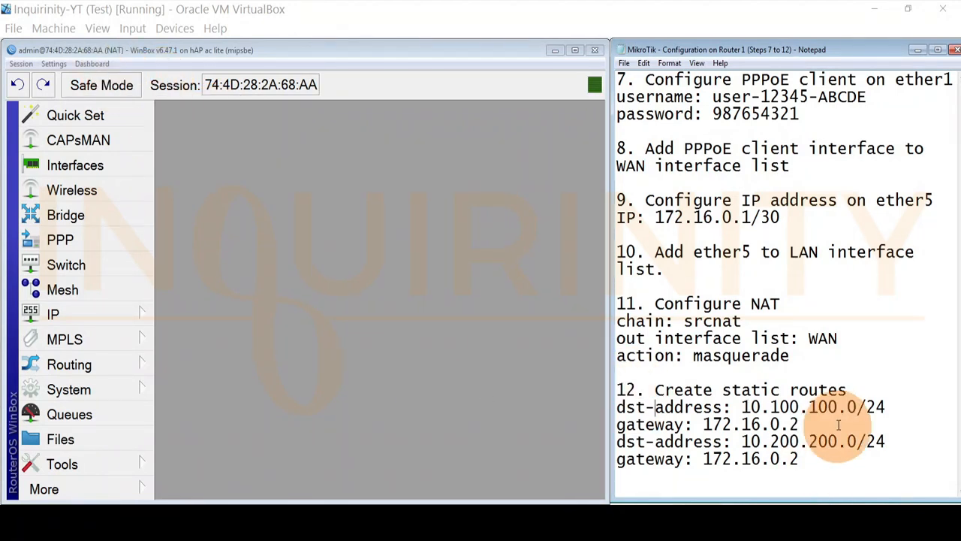
pyautogui.click(749, 407)
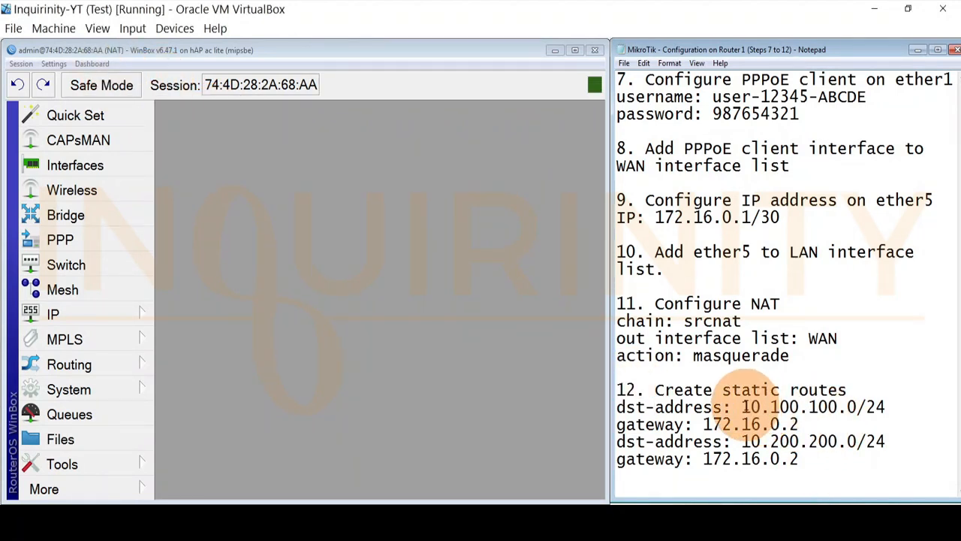
pyautogui.moveTo(742, 406); pyautogui.dragTo(886, 404)
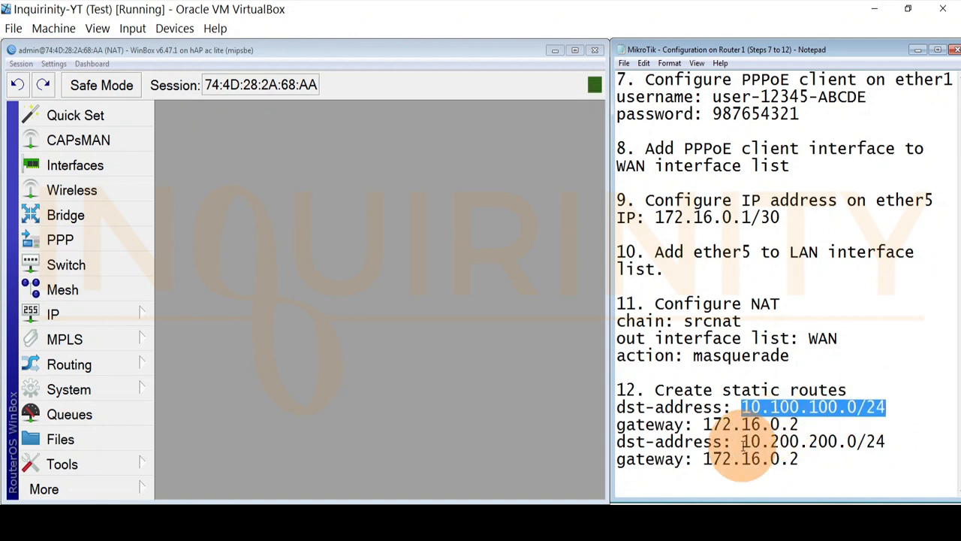
pyautogui.moveTo(751, 442)
pyautogui.mouseDown()
pyautogui.moveTo(884, 442)
pyautogui.moveTo(742, 442)
pyautogui.mouseUp()
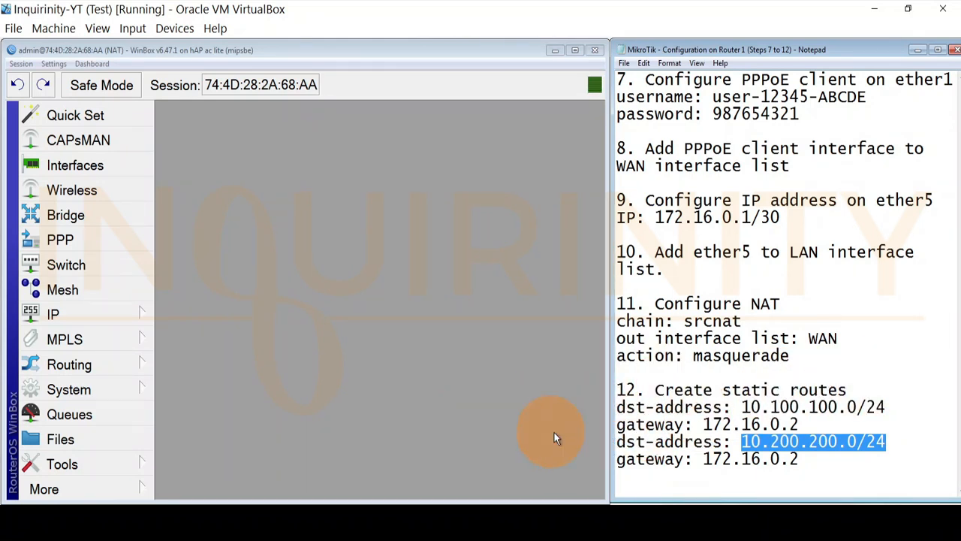
pyautogui.moveTo(742, 408); pyautogui.dragTo(905, 413)
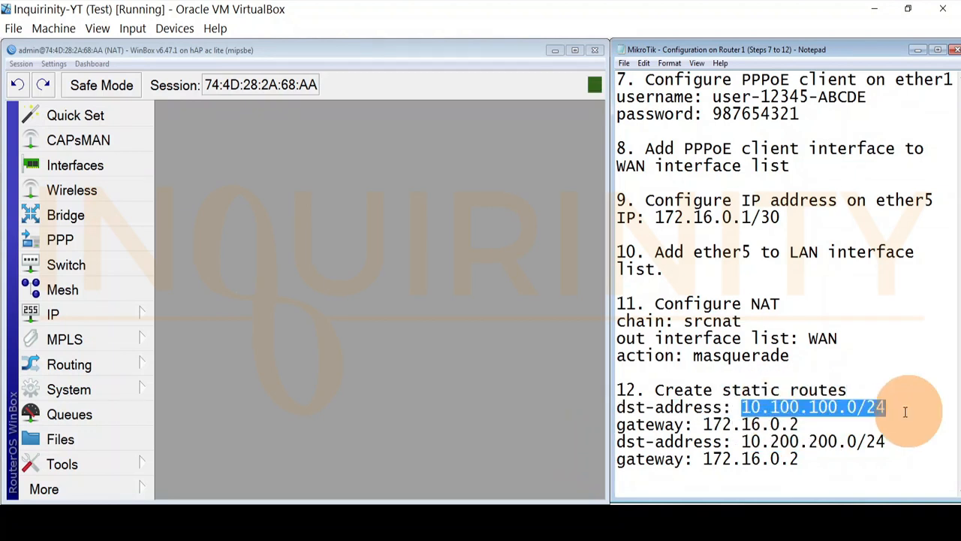
pyautogui.moveTo(703, 425); pyautogui.dragTo(805, 425)
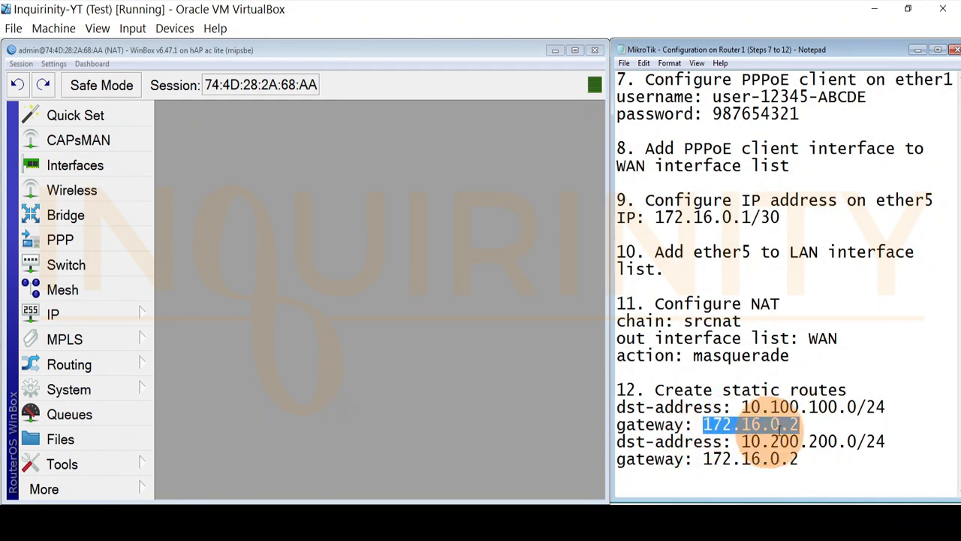
pyautogui.click(350, 331)
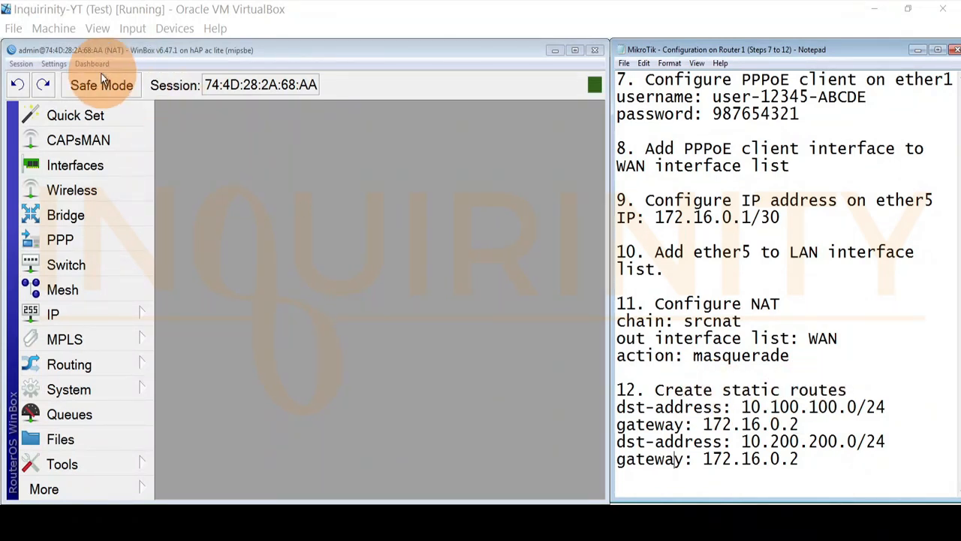
# - Add a new route in IP > Routes with Dst. Address 10.100.100.0/24 pasted from the notes
pyautogui.click(62, 313)
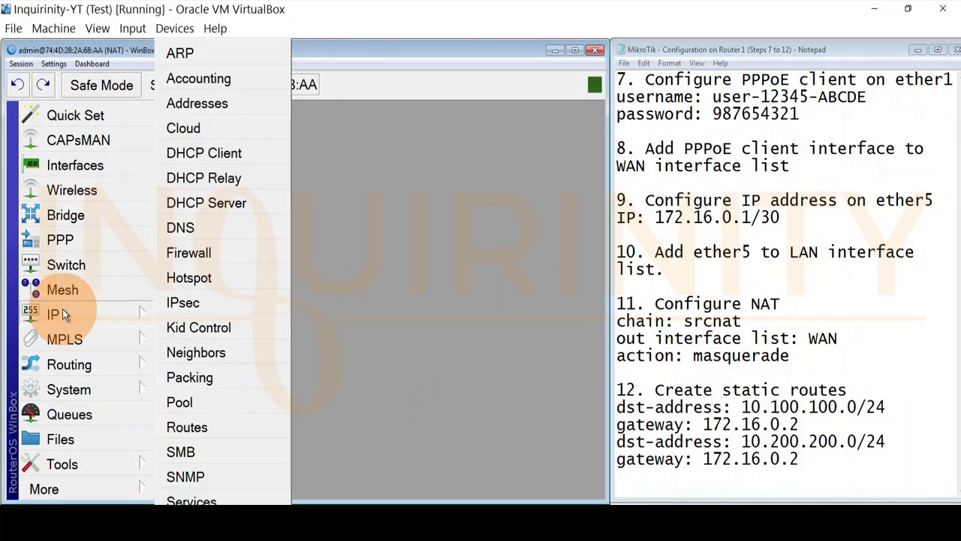
pyautogui.click(210, 428)
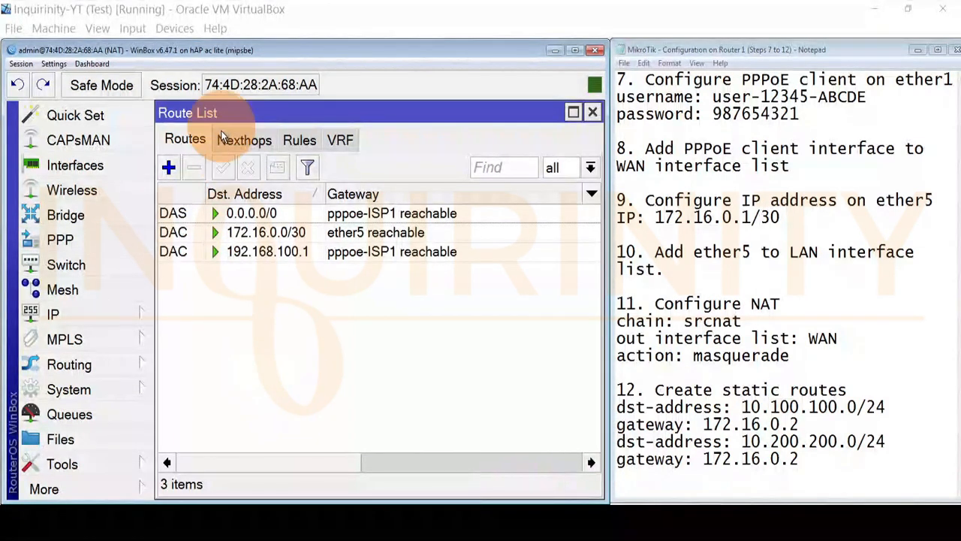
pyautogui.click(169, 168)
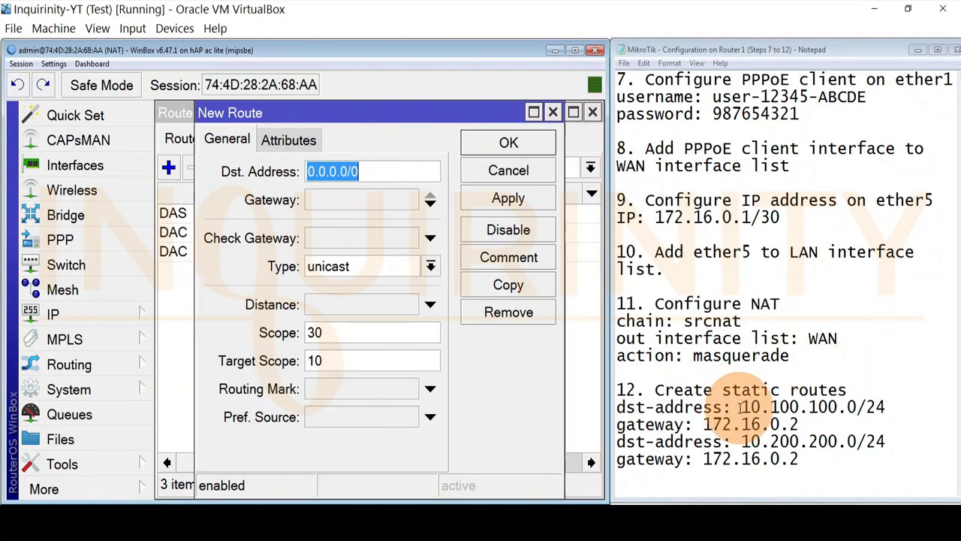
pyautogui.moveTo(742, 407); pyautogui.dragTo(888, 406)
pyautogui.hotkey('ctrl', 'c')
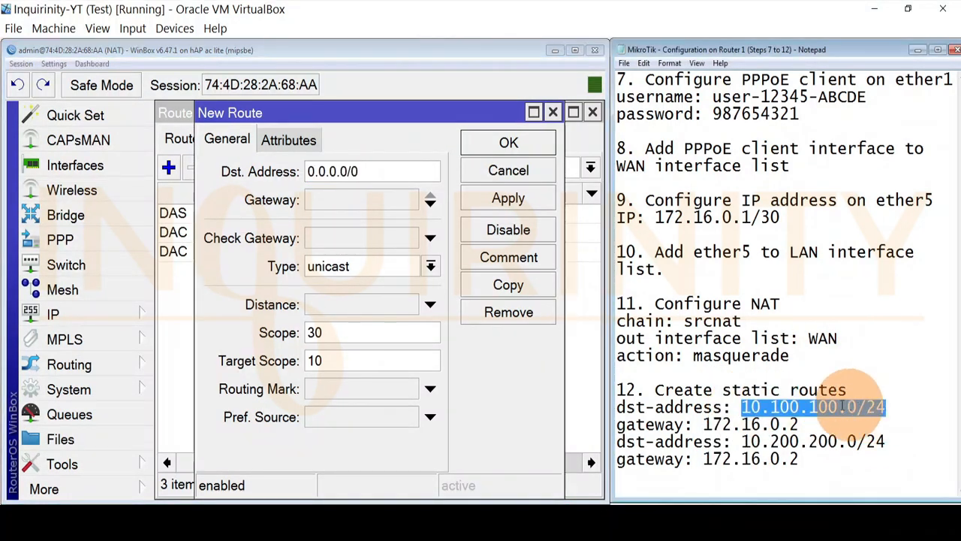
pyautogui.doubleClick(404, 175)
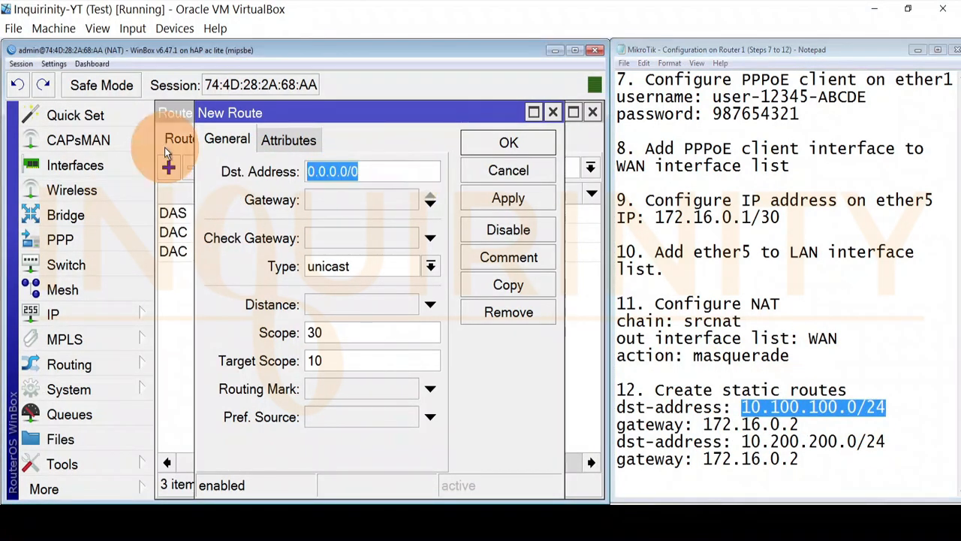
pyautogui.hotkey('ctrl', 'v')
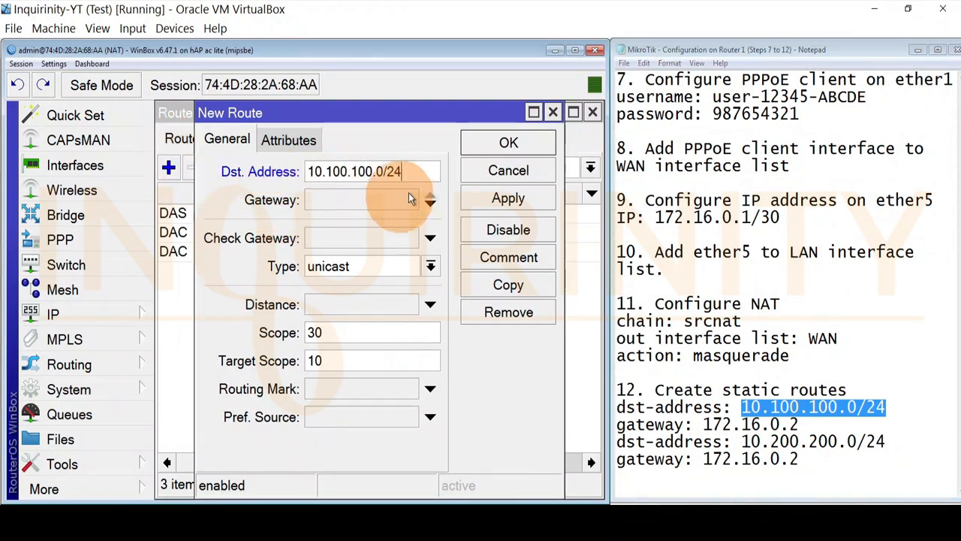
pyautogui.click(366, 203)
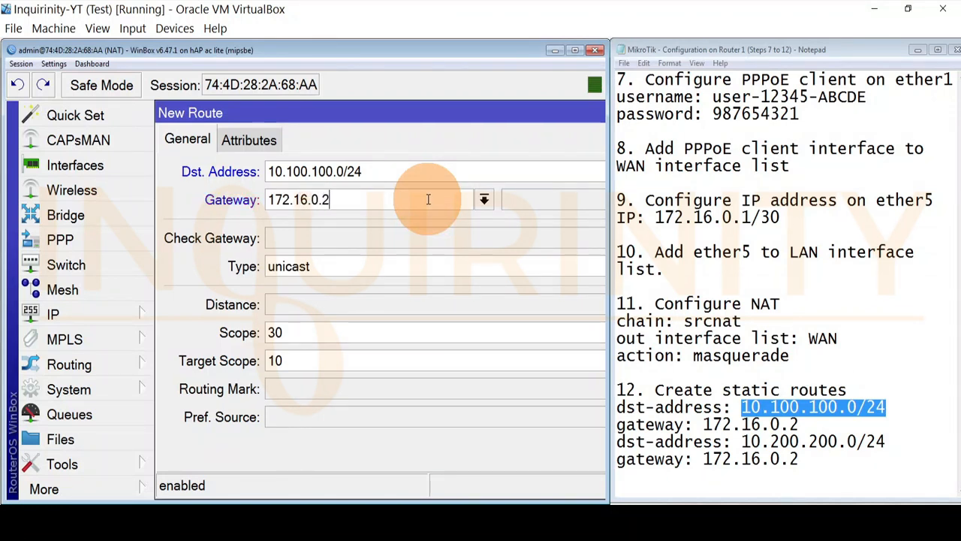
# - Check gateway 172.16.0.2 against the notes, then apply and save the route
pyautogui.doubleClick(385, 113)
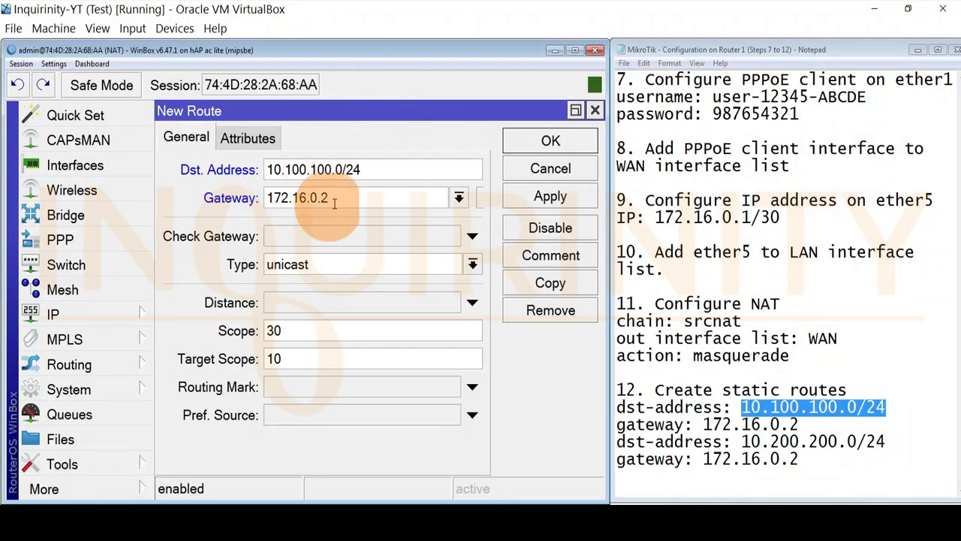
pyautogui.moveTo(338, 197); pyautogui.dragTo(224, 198)
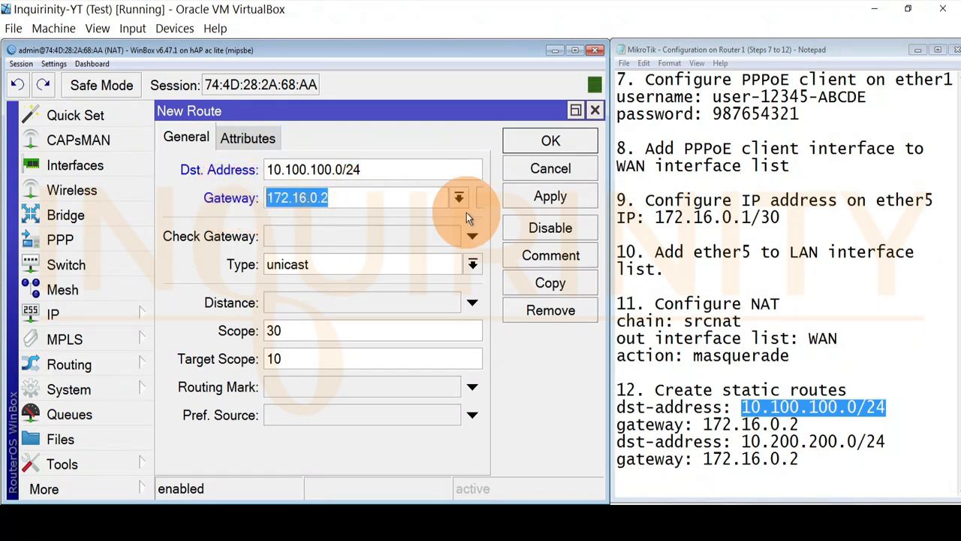
pyautogui.moveTo(654, 217); pyautogui.dragTo(775, 217)
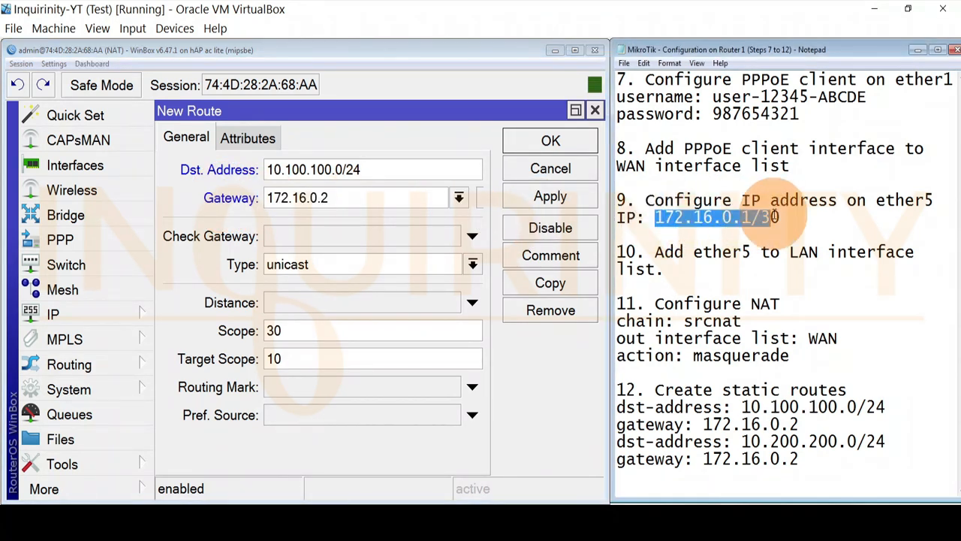
pyautogui.click(228, 199)
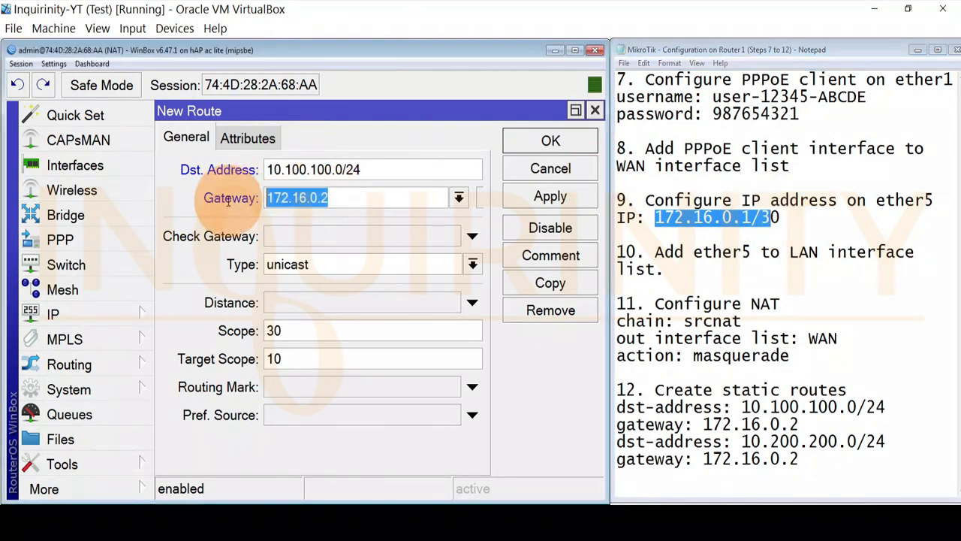
pyautogui.click(353, 172)
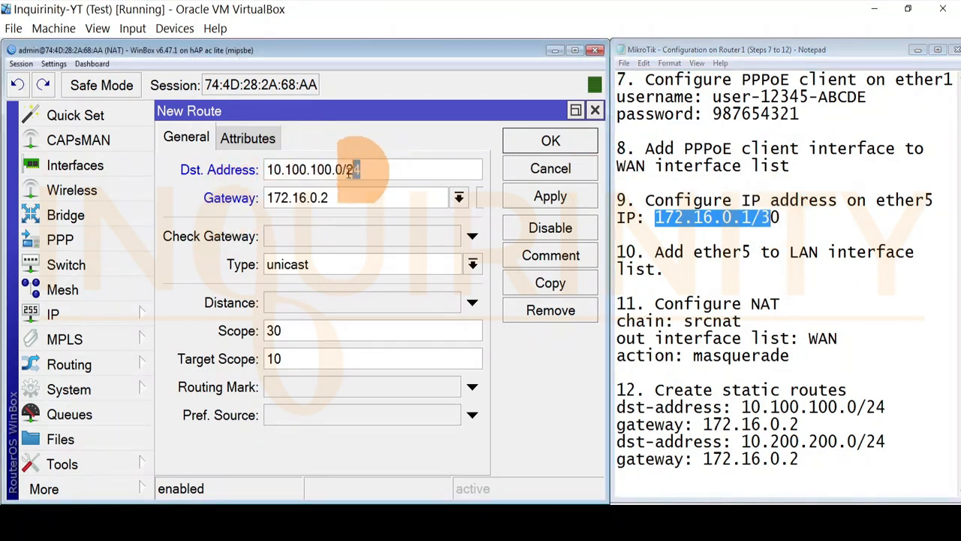
pyautogui.moveTo(365, 169); pyautogui.dragTo(248, 173)
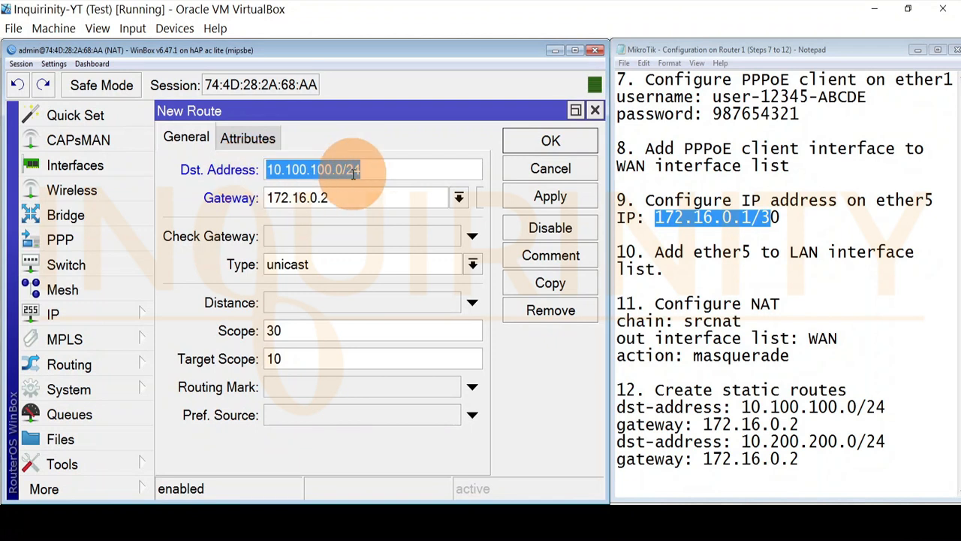
pyautogui.moveTo(345, 198); pyautogui.dragTo(243, 197)
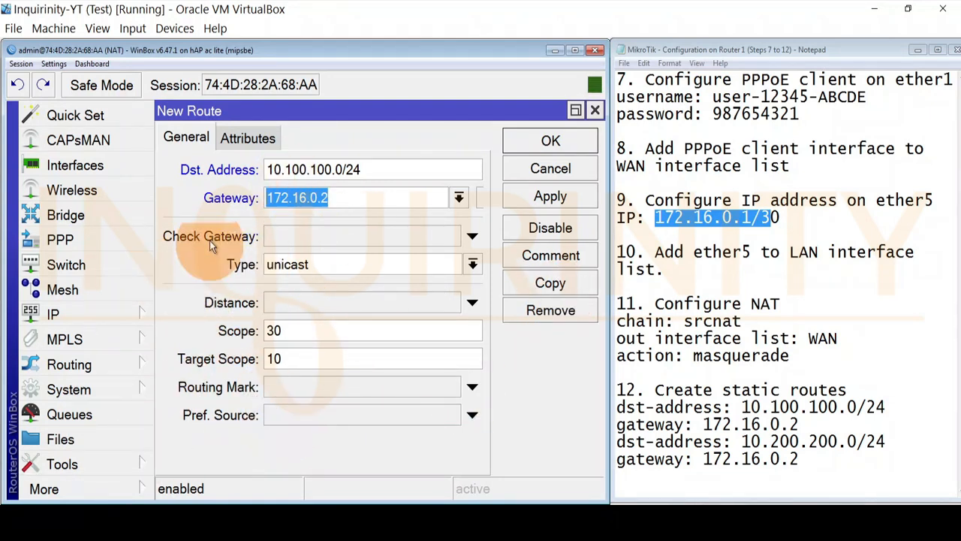
pyautogui.click(542, 199)
pyautogui.click(550, 141)
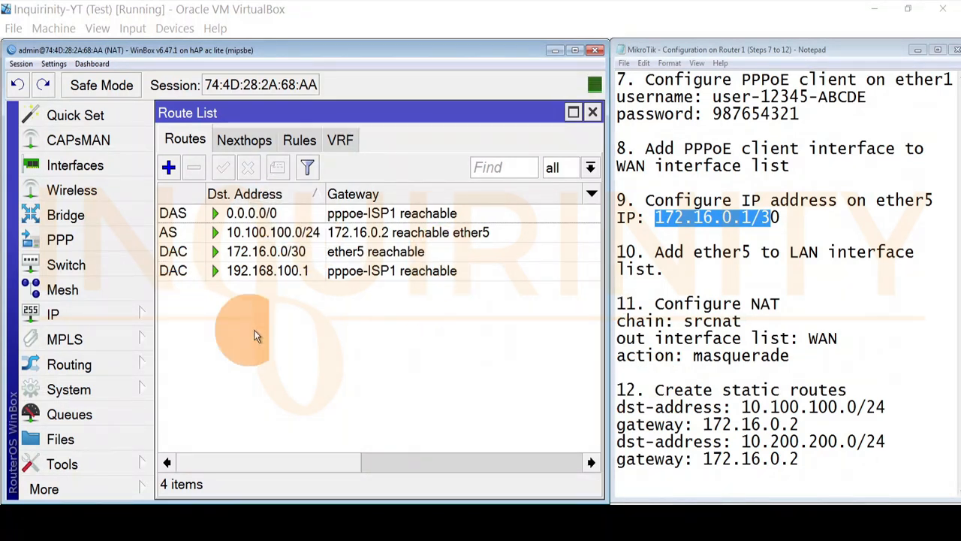
# - Copy the 10.100.100.0/24 route and paste 10.200.200.0/24 as the copy's destination
pyautogui.click(179, 233)
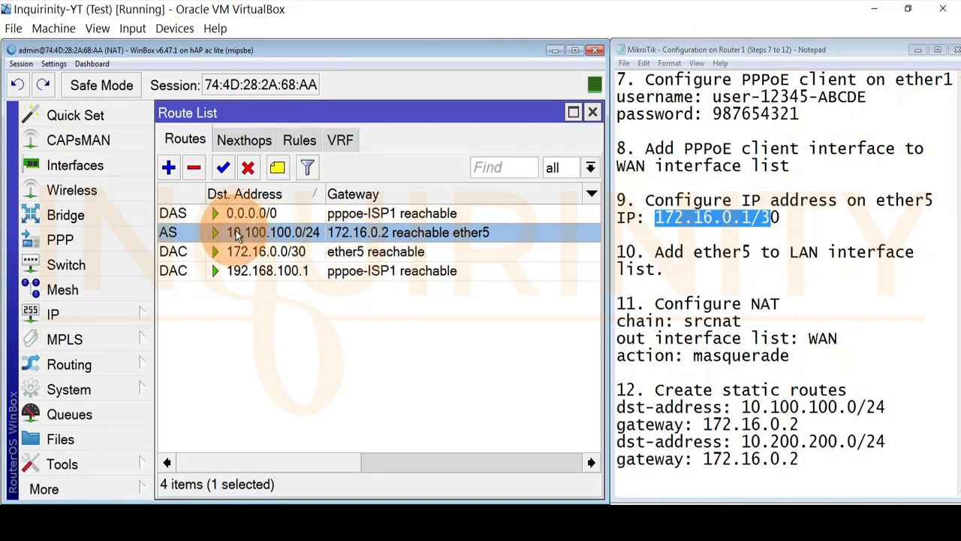
pyautogui.doubleClick(262, 234)
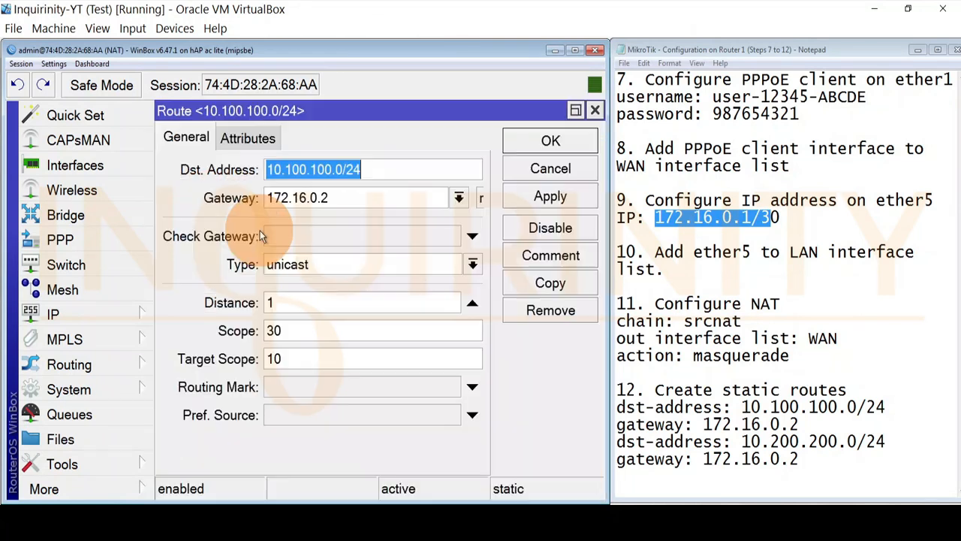
pyautogui.click(550, 284)
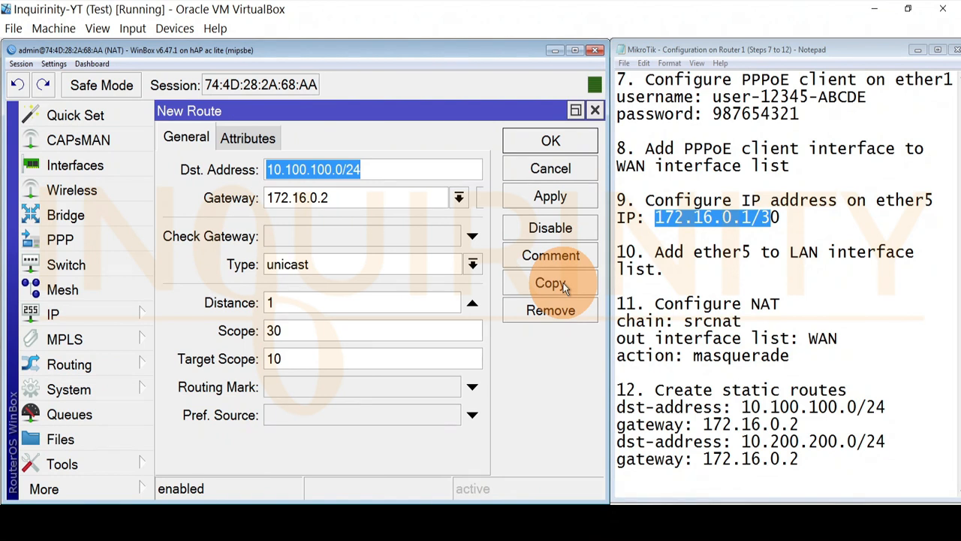
pyautogui.doubleClick(392, 112)
pyautogui.moveTo(372, 122); pyautogui.dragTo(392, 228)
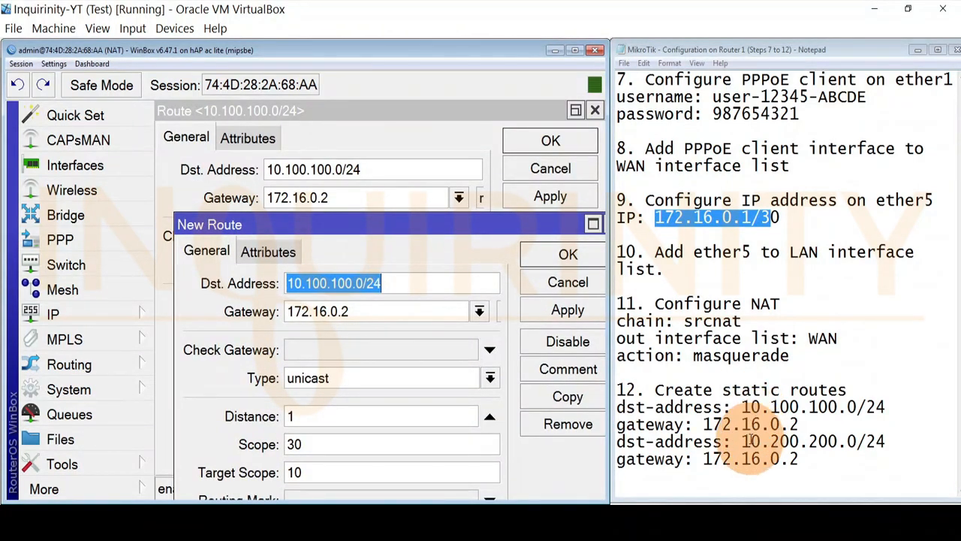
pyautogui.moveTo(742, 442); pyautogui.dragTo(901, 436)
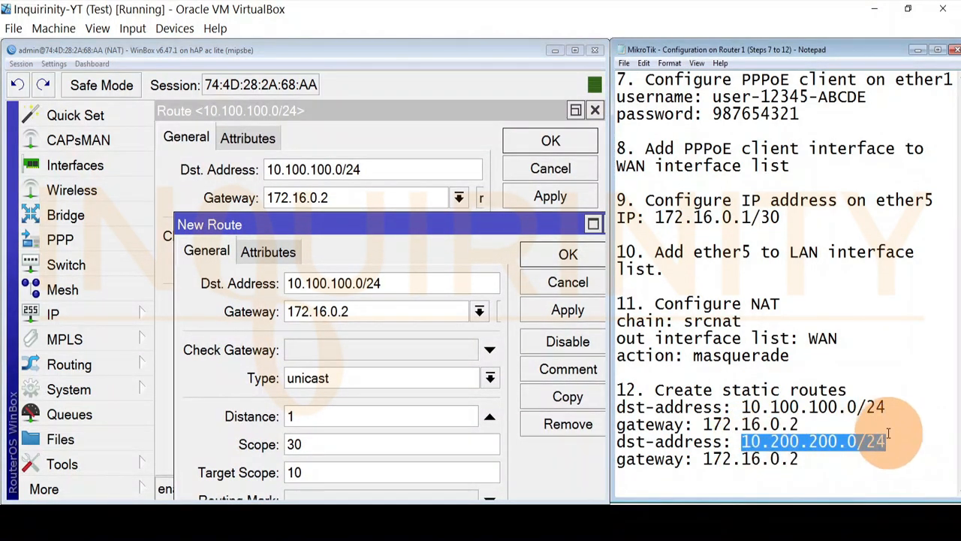
pyautogui.moveTo(418, 283); pyautogui.dragTo(172, 284)
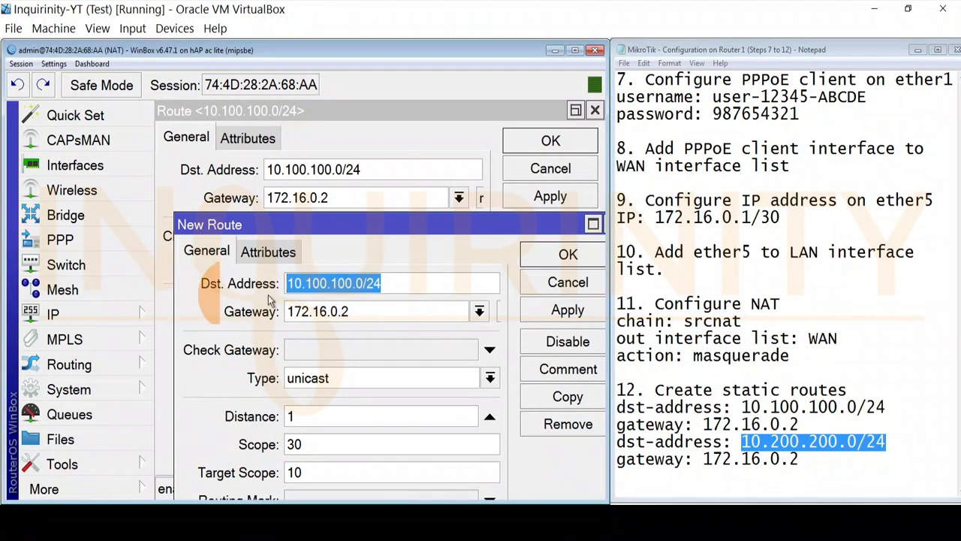
pyautogui.hotkey('ctrl', 'v')
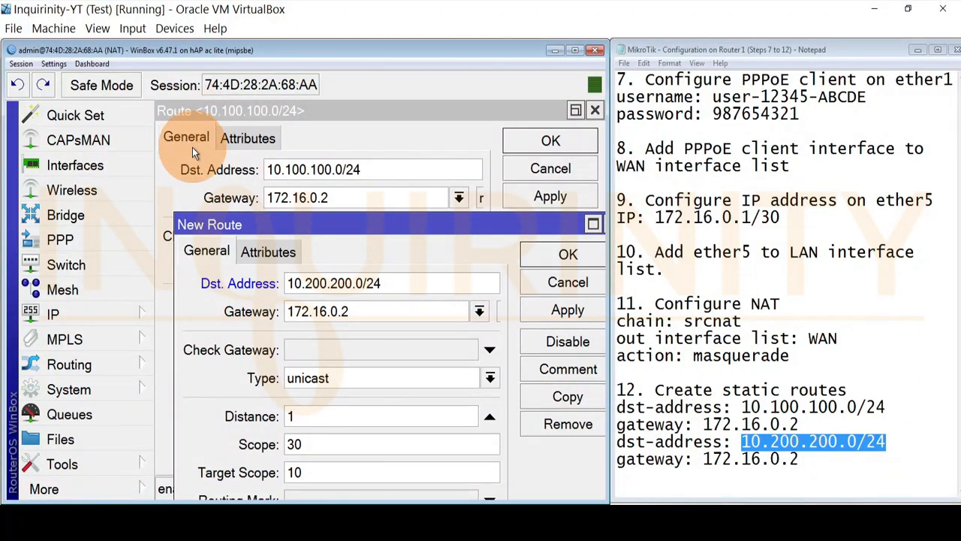
# - Save the 10.200.200.0/24 route, close both route dialogs, and compare the two routes in the list
pyautogui.moveTo(278, 225); pyautogui.dragTo(328, 149)
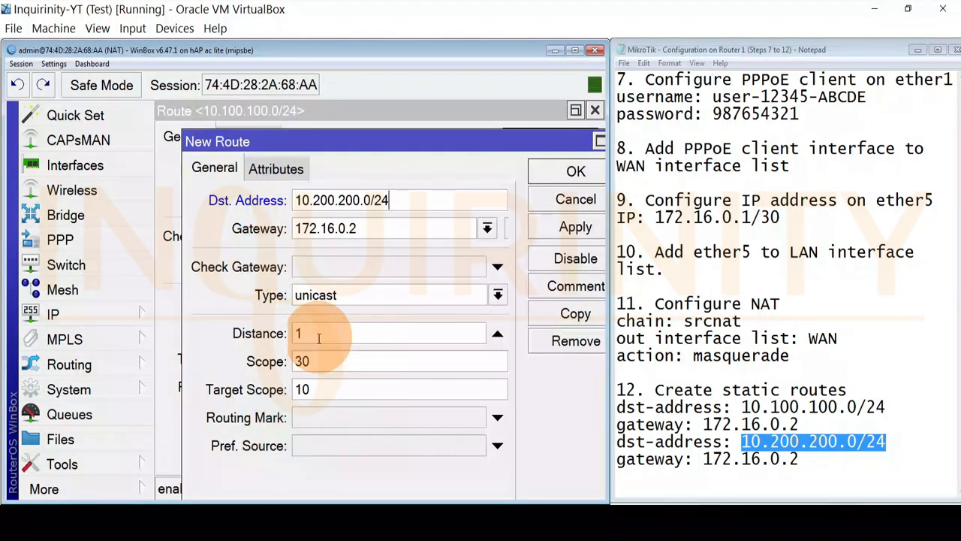
pyautogui.click(566, 228)
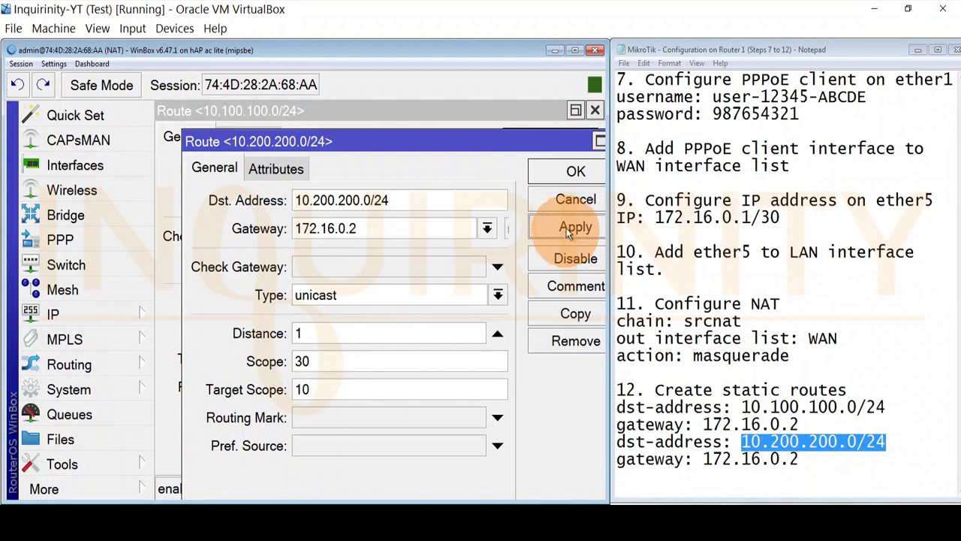
pyautogui.click(569, 177)
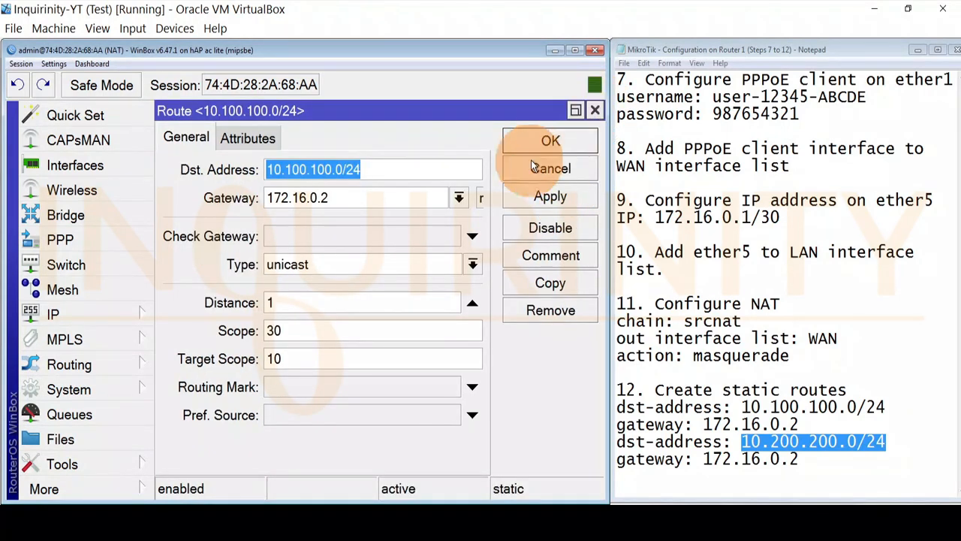
pyautogui.click(596, 111)
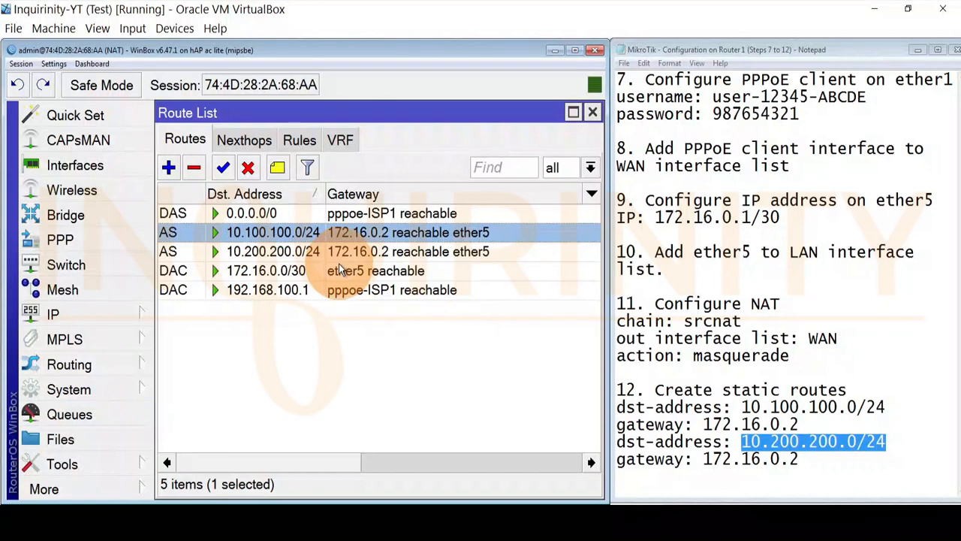
pyautogui.click(243, 253)
pyautogui.click(275, 232)
pyautogui.click(275, 253)
pyautogui.click(276, 235)
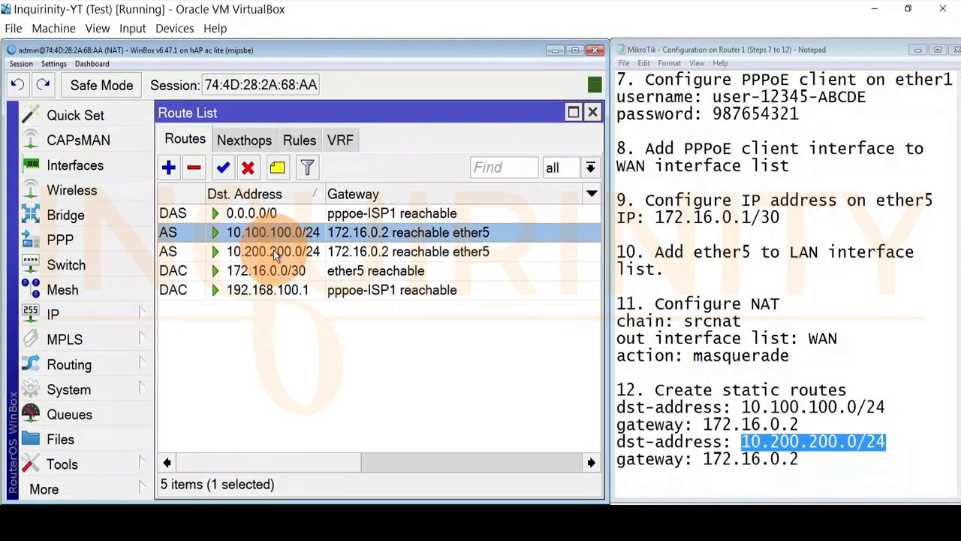
pyautogui.click(274, 252)
pyautogui.click(280, 235)
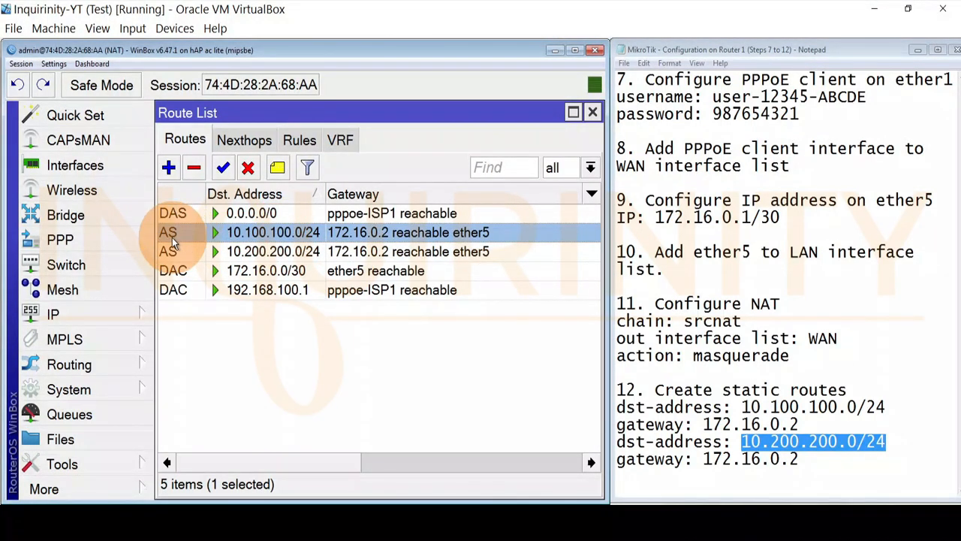
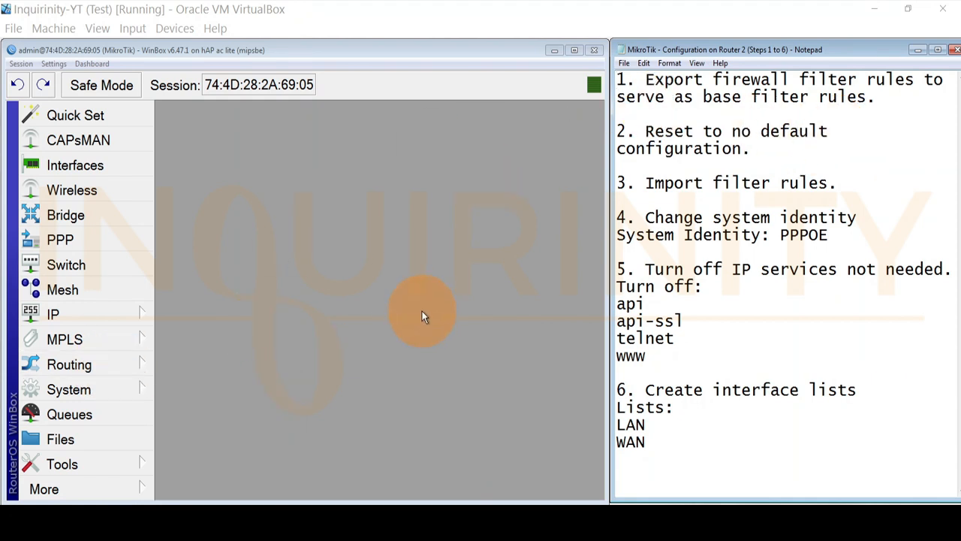
# - Upload modifiedbasefilter from the Desktop into the router's File List
pyautogui.click(369, 305)
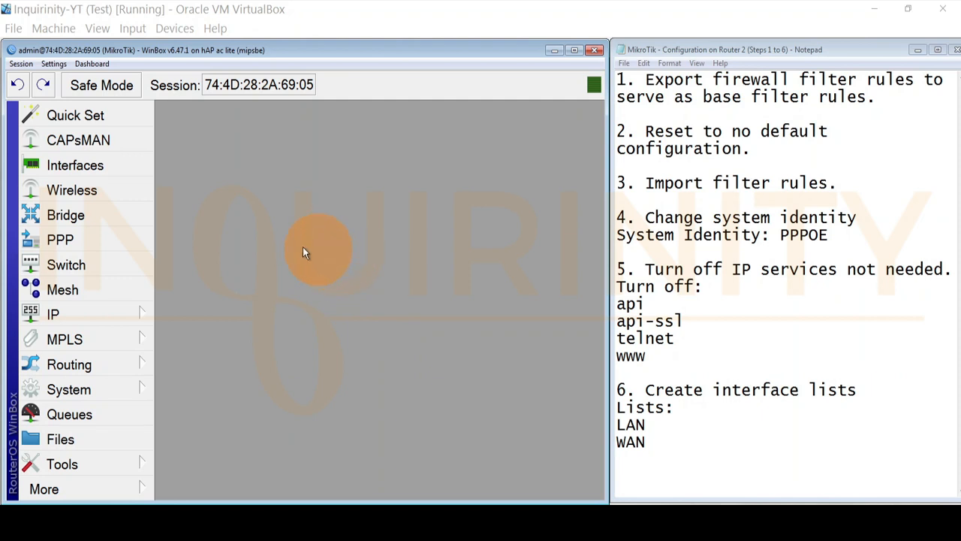
pyautogui.click(61, 438)
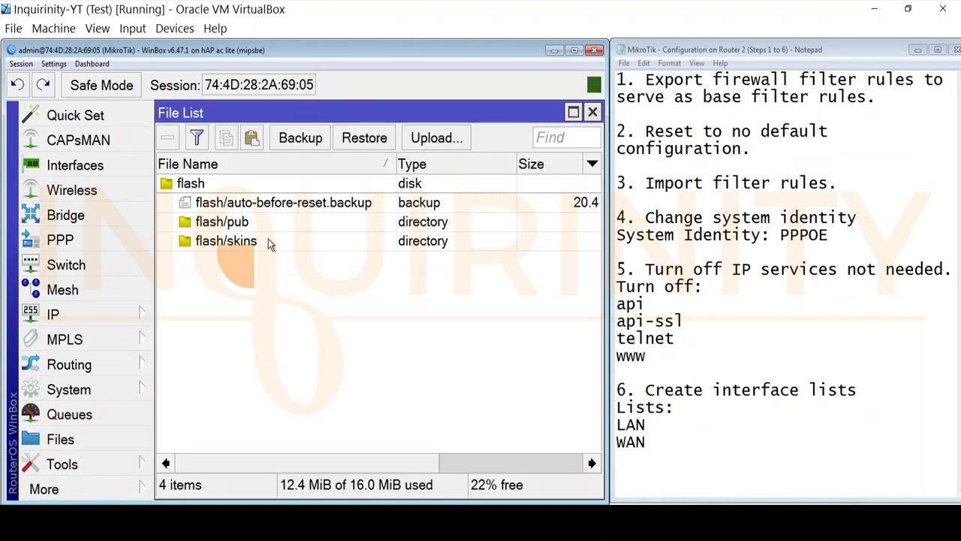
pyautogui.click(434, 139)
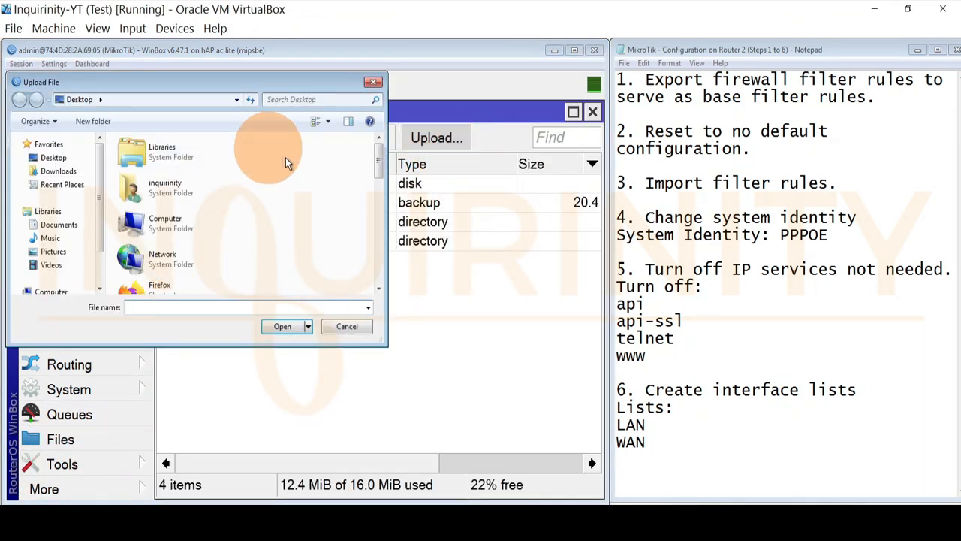
pyautogui.moveTo(381, 159); pyautogui.dragTo(381, 233)
pyautogui.click(199, 188)
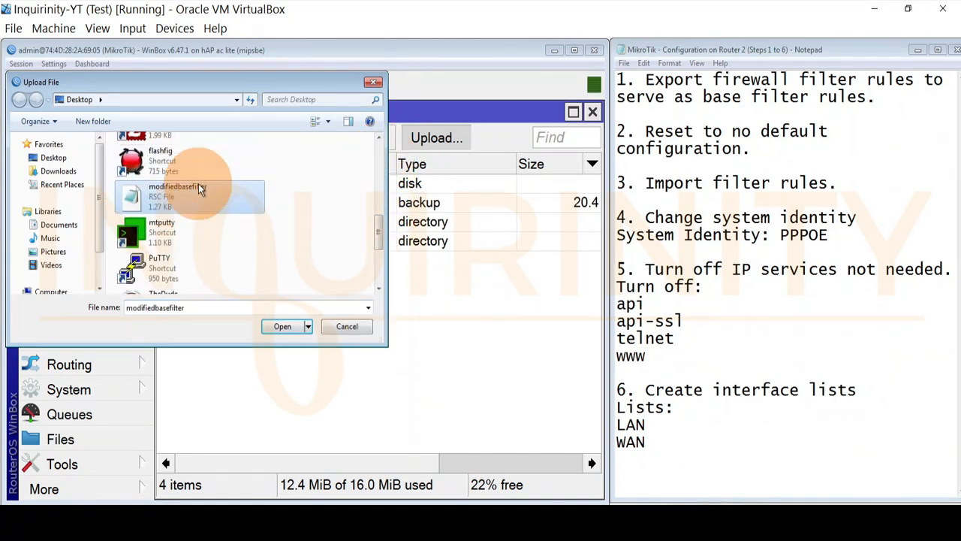
pyautogui.click(282, 326)
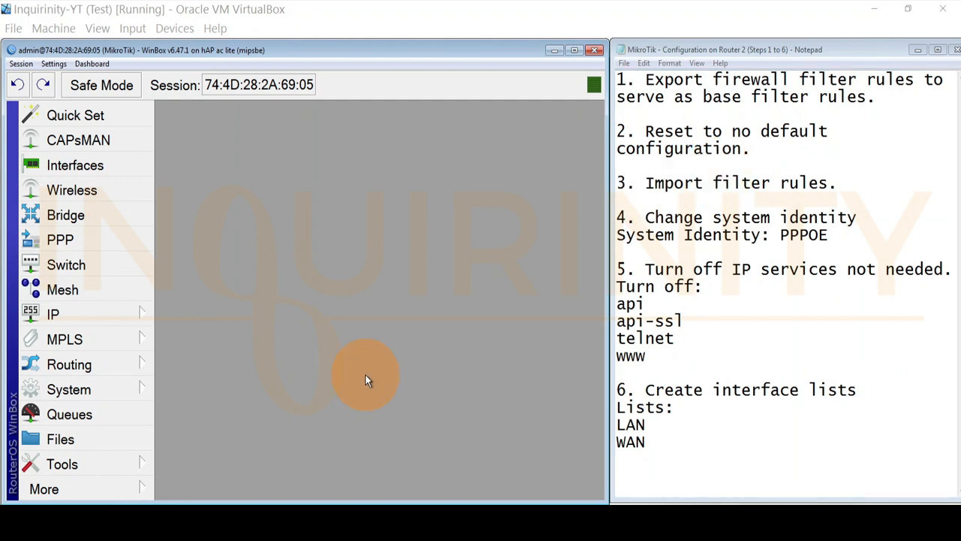
# - Reset the configuration with No Default Configuration and Do Not Backup, leaving Run After Reset empty
pyautogui.click(69, 390)
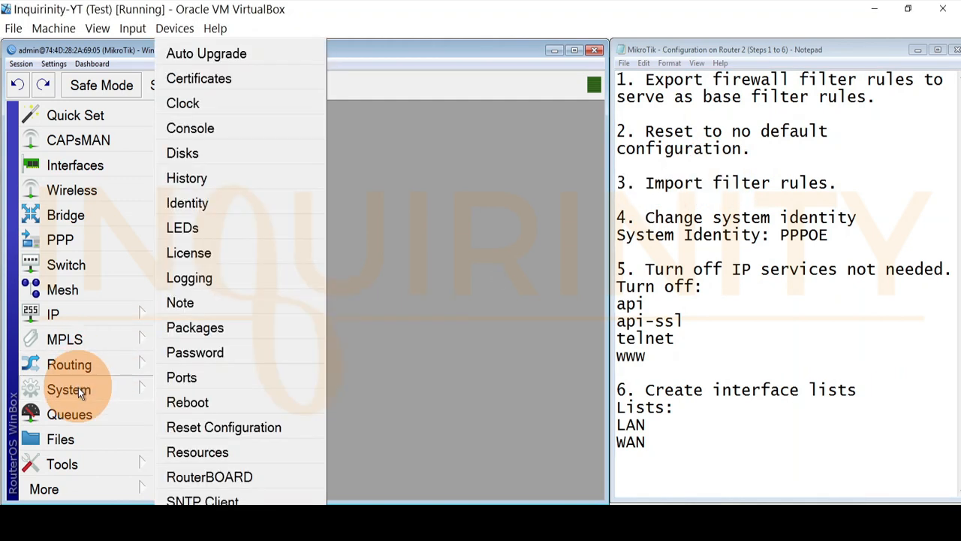
pyautogui.click(210, 427)
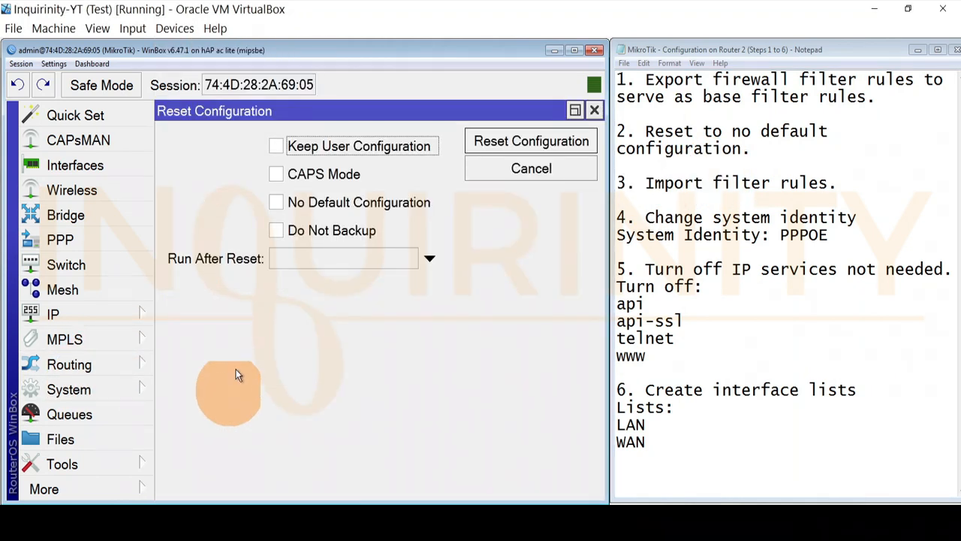
pyautogui.click(275, 202)
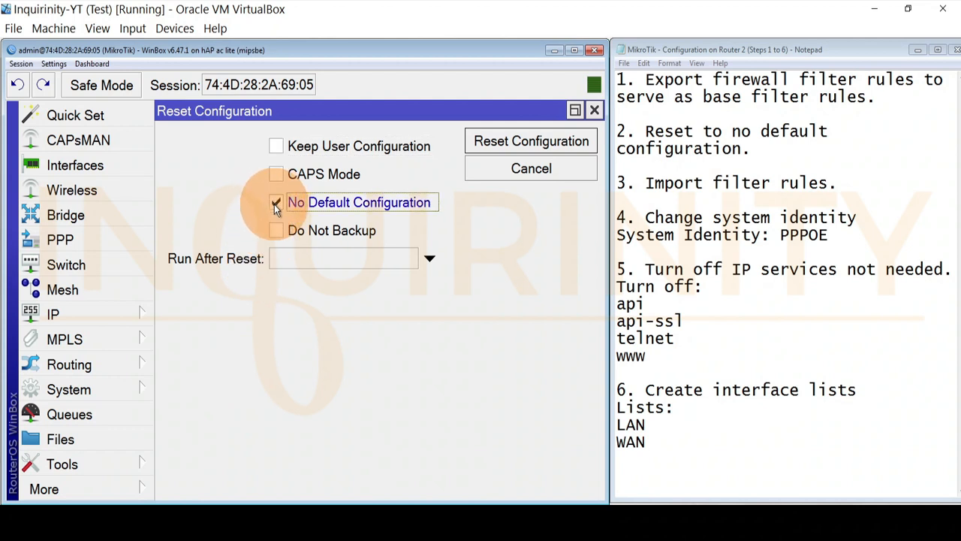
pyautogui.click(276, 231)
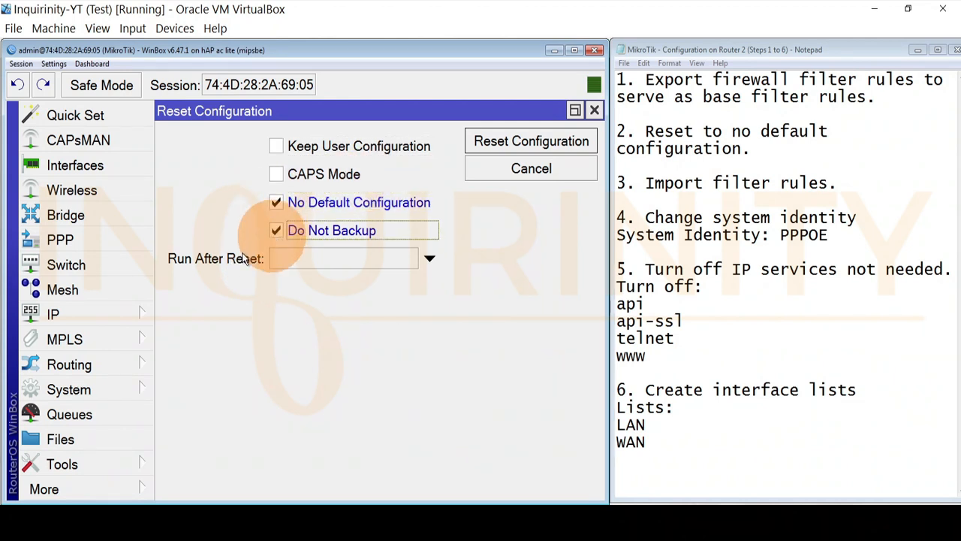
pyautogui.click(279, 258)
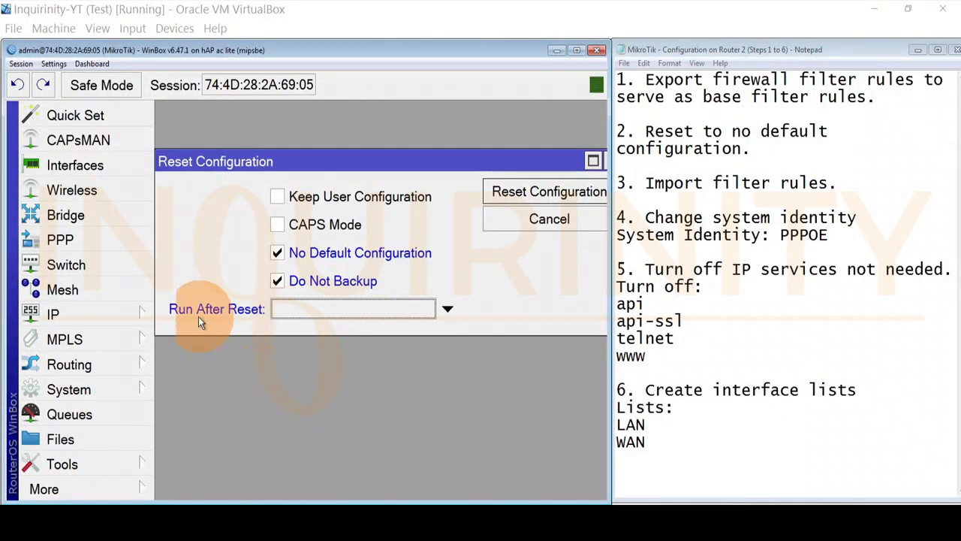
pyautogui.click(446, 309)
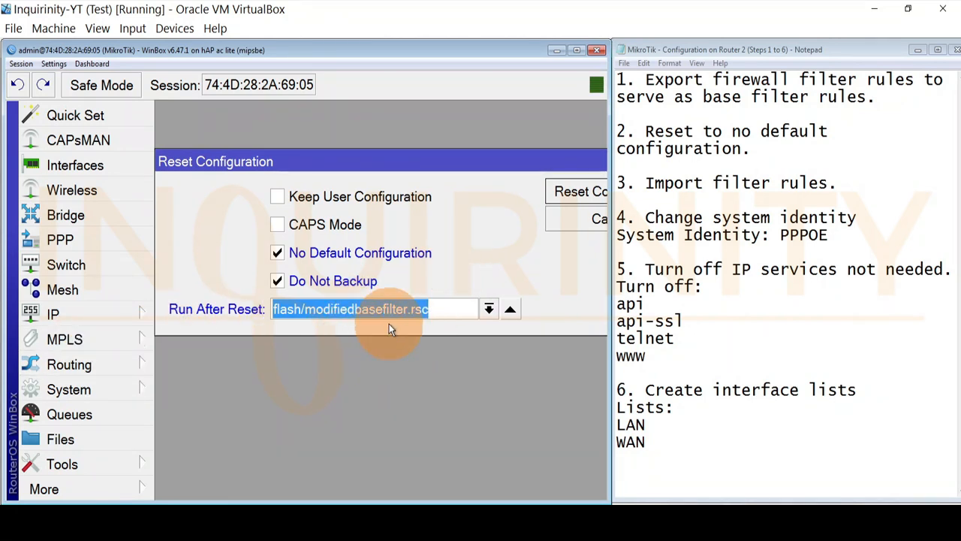
pyautogui.press('BackSpace')
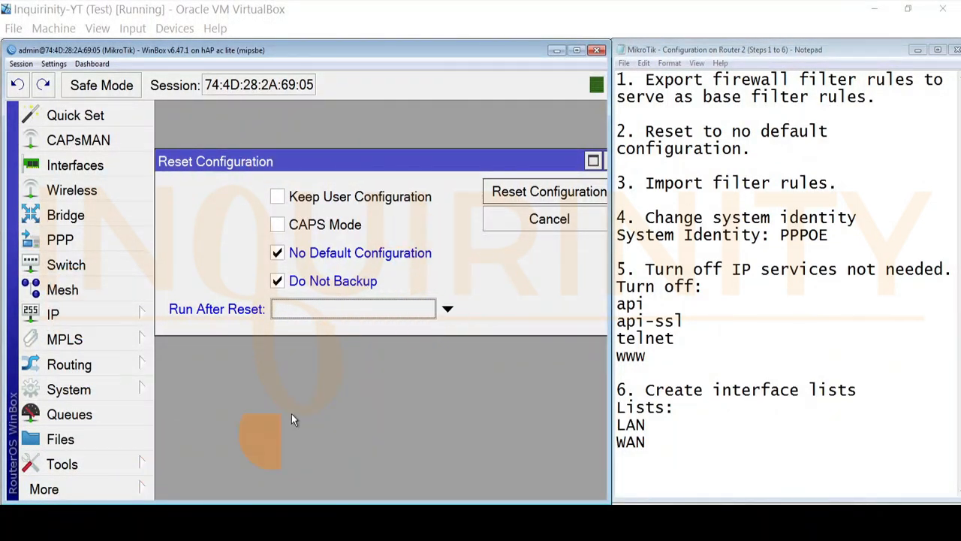
pyautogui.click(536, 194)
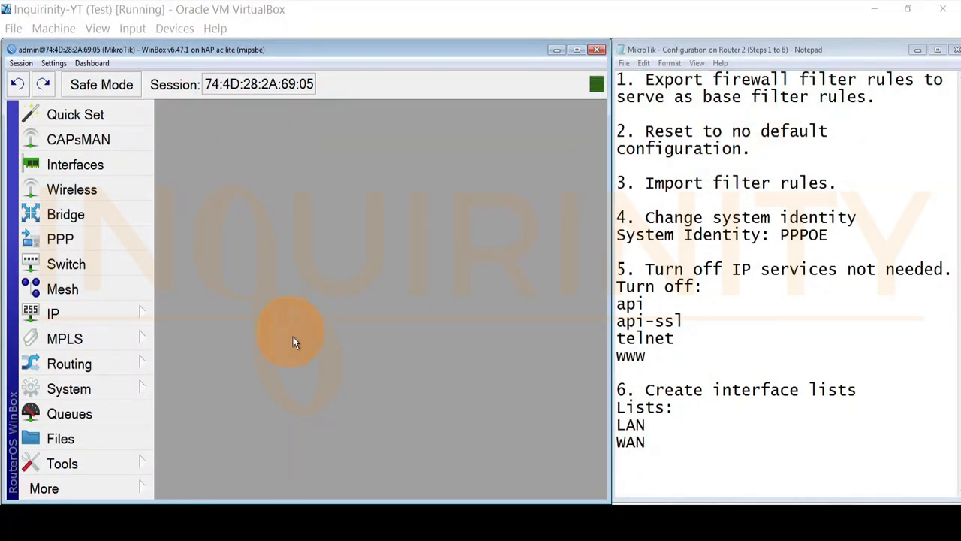
pyautogui.click(88, 490)
pyautogui.click(224, 270)
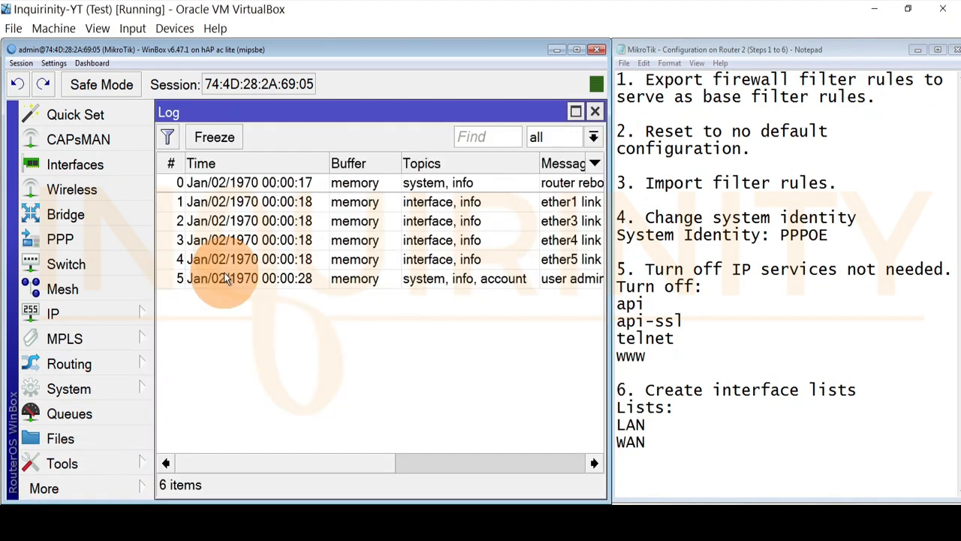
pyautogui.moveTo(371, 467); pyautogui.dragTo(369, 421)
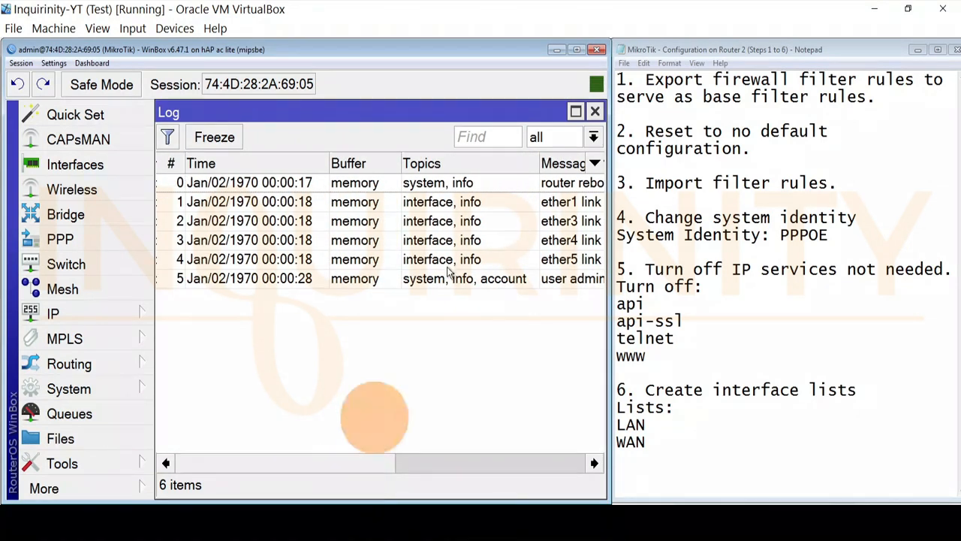
pyautogui.click(595, 111)
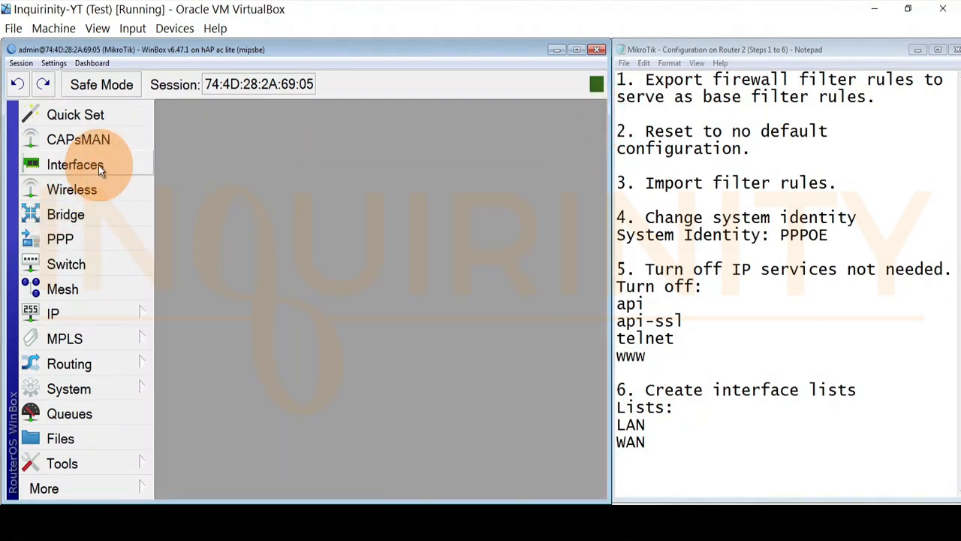
pyautogui.click(97, 315)
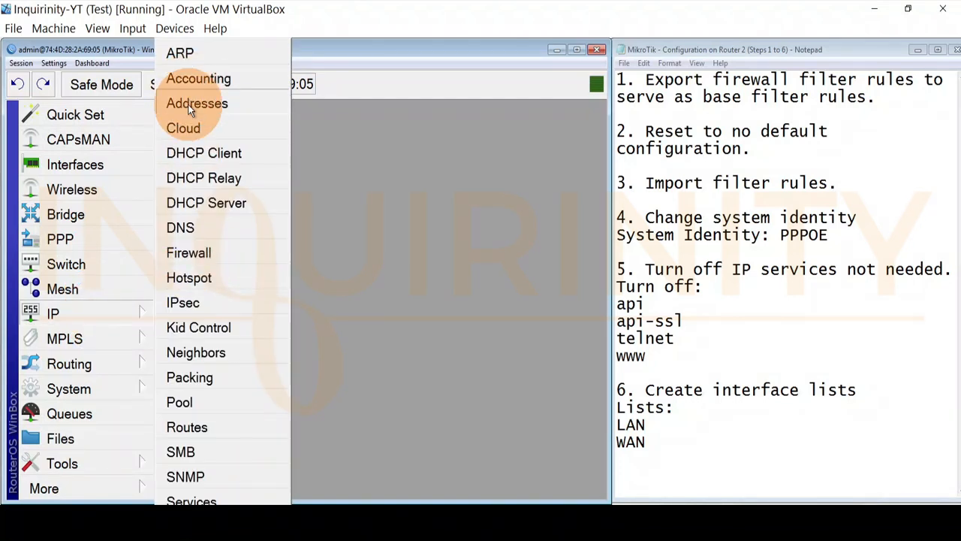
pyautogui.click(185, 103)
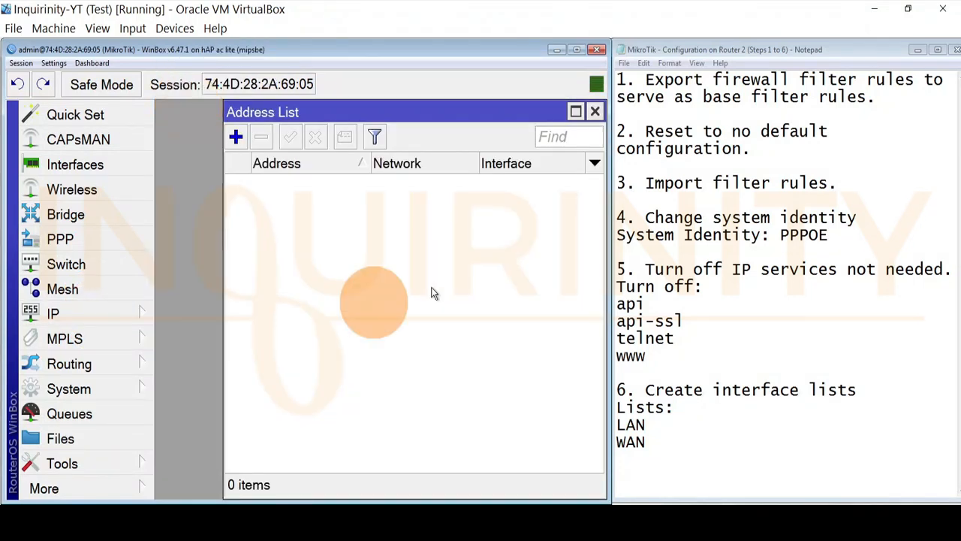
pyautogui.click(595, 111)
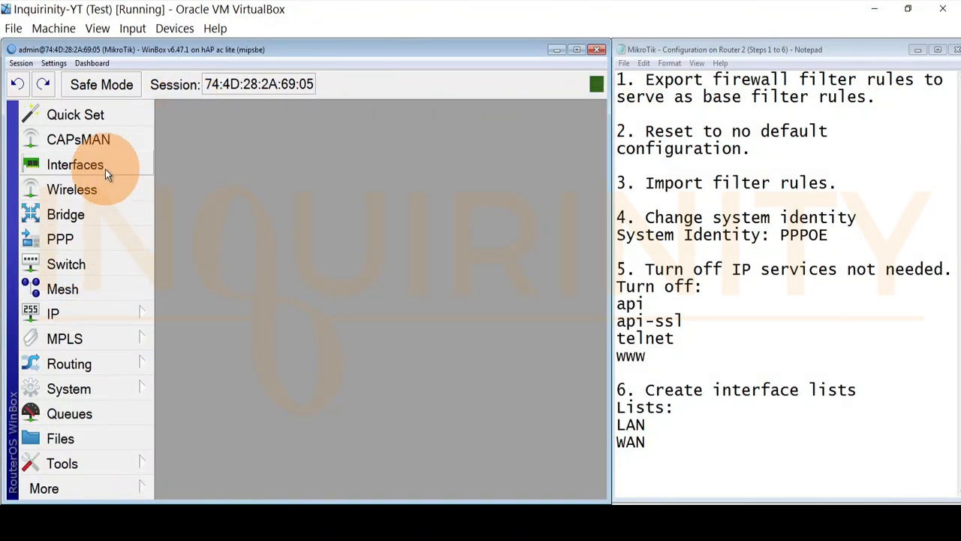
pyautogui.click(75, 167)
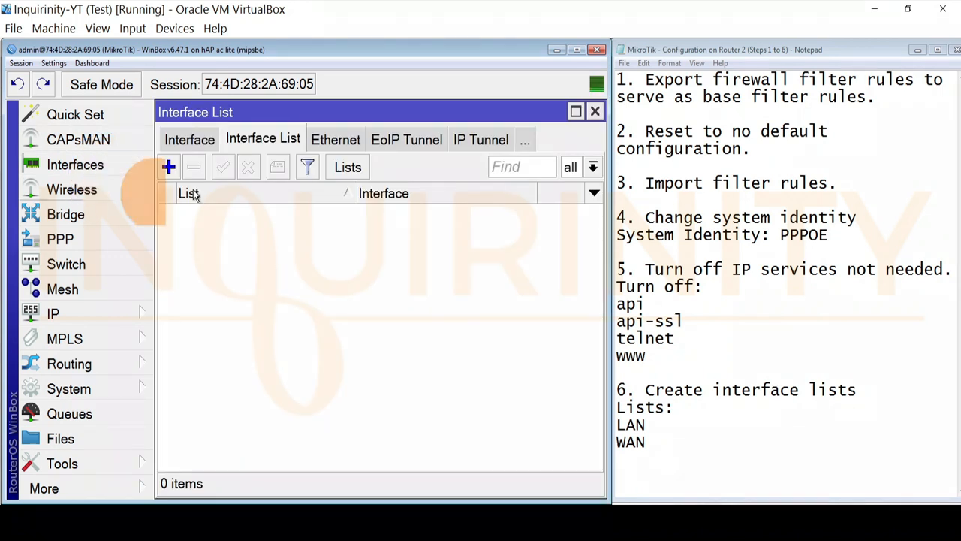
pyautogui.click(595, 112)
pyautogui.click(89, 313)
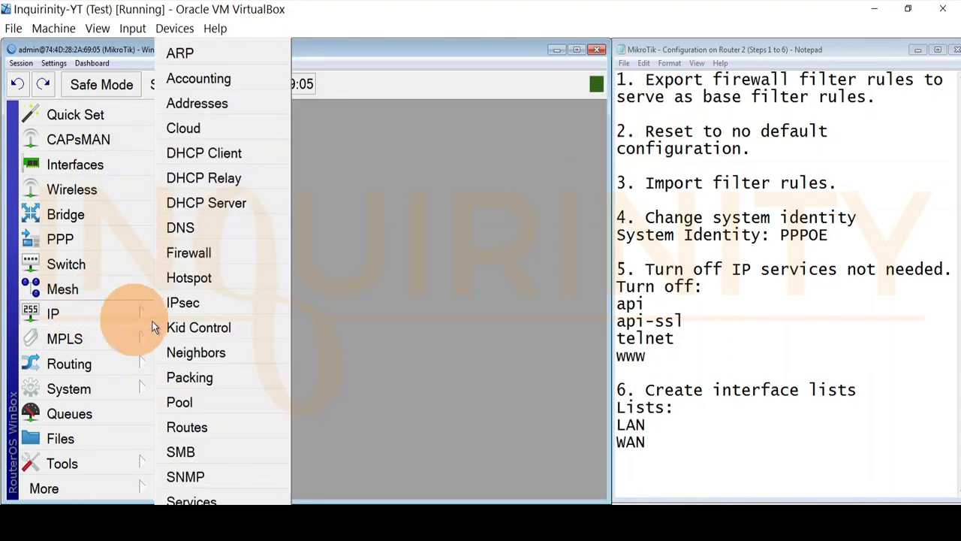
pyautogui.click(197, 251)
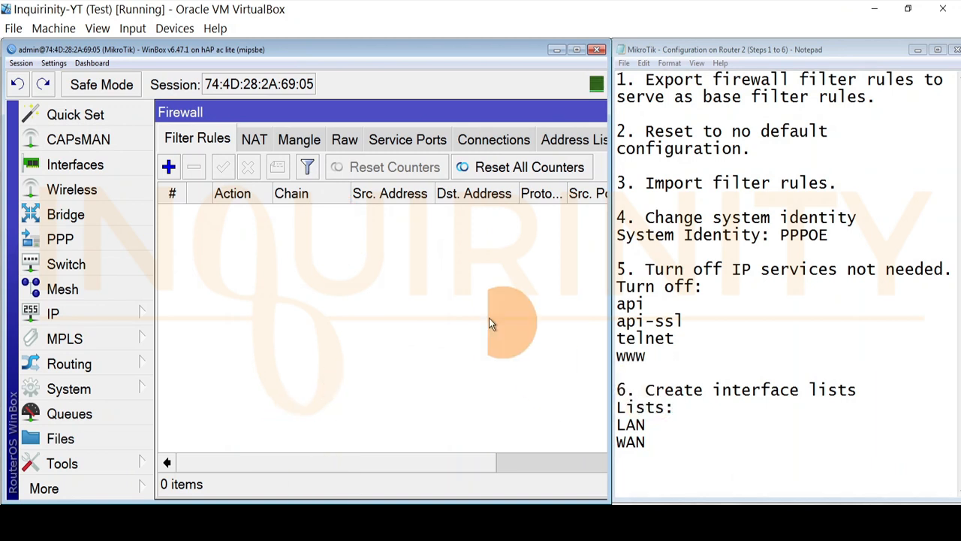
pyautogui.click(260, 141)
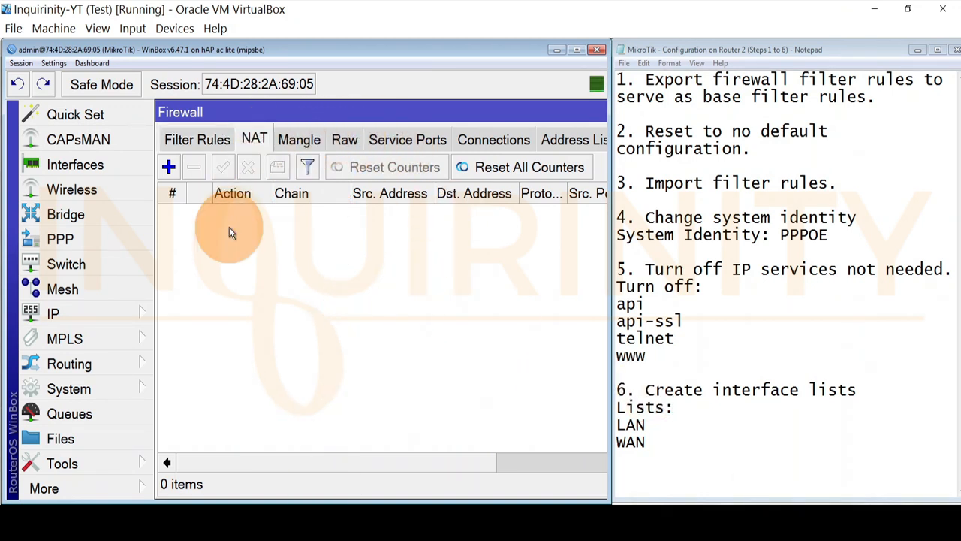
pyautogui.doubleClick(593, 112)
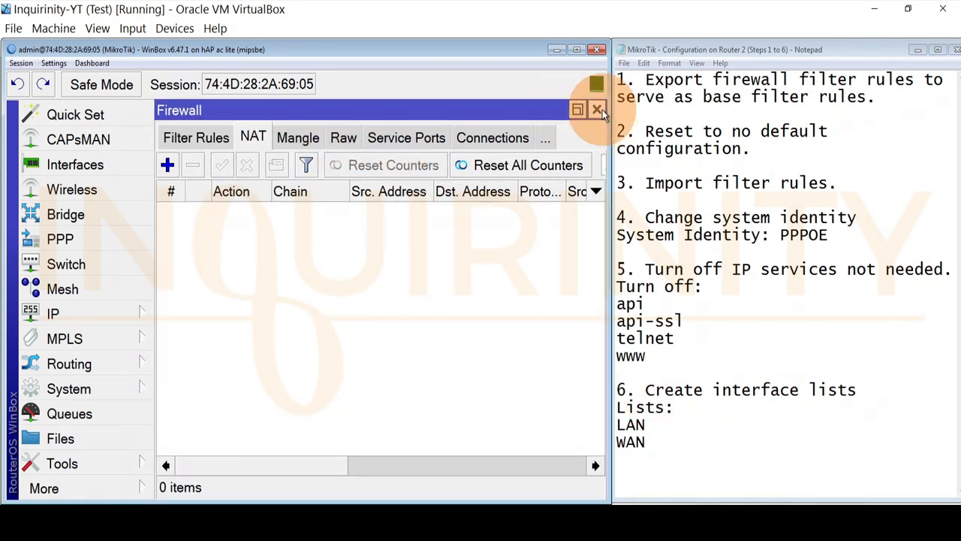
pyautogui.click(598, 110)
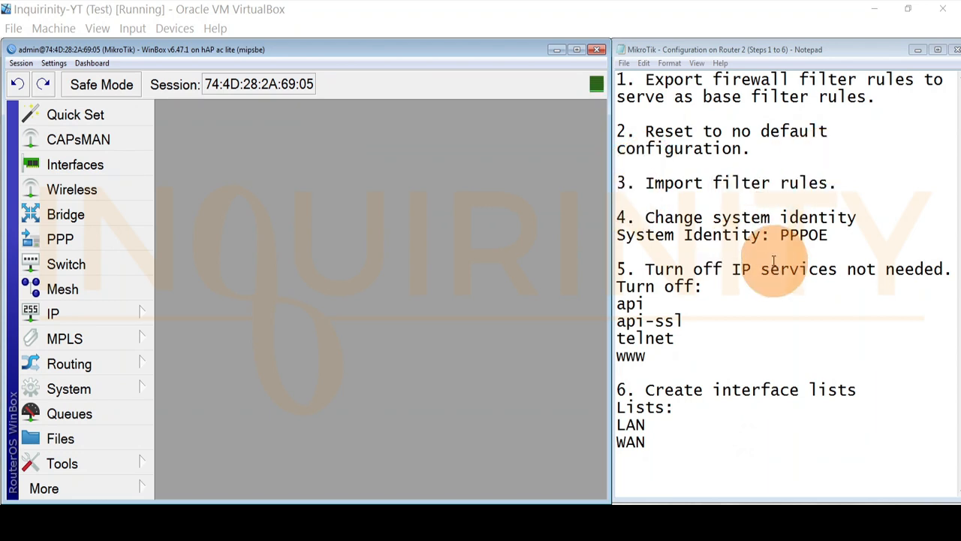
# - Create the LAN and WAN interface lists, then close both interface list windows
pyautogui.click(57, 166)
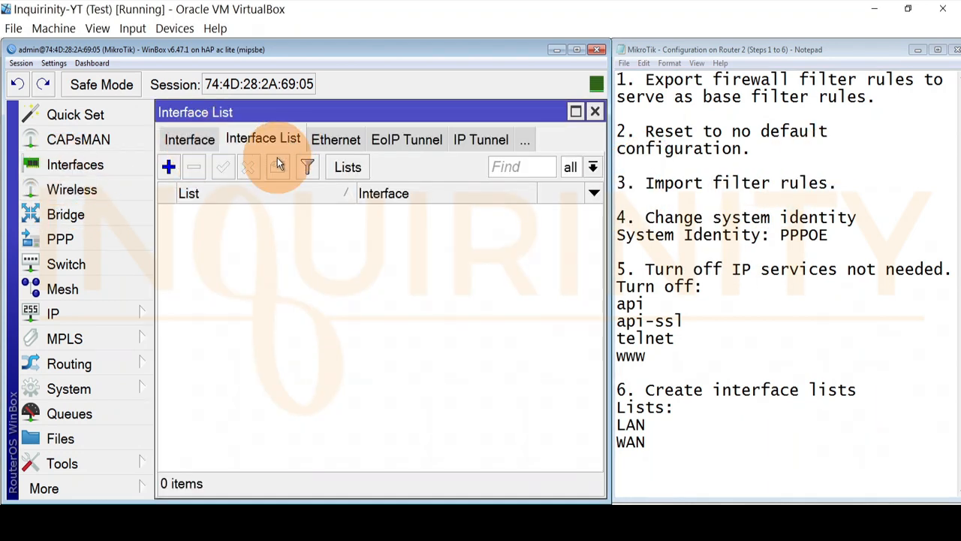
pyautogui.click(339, 168)
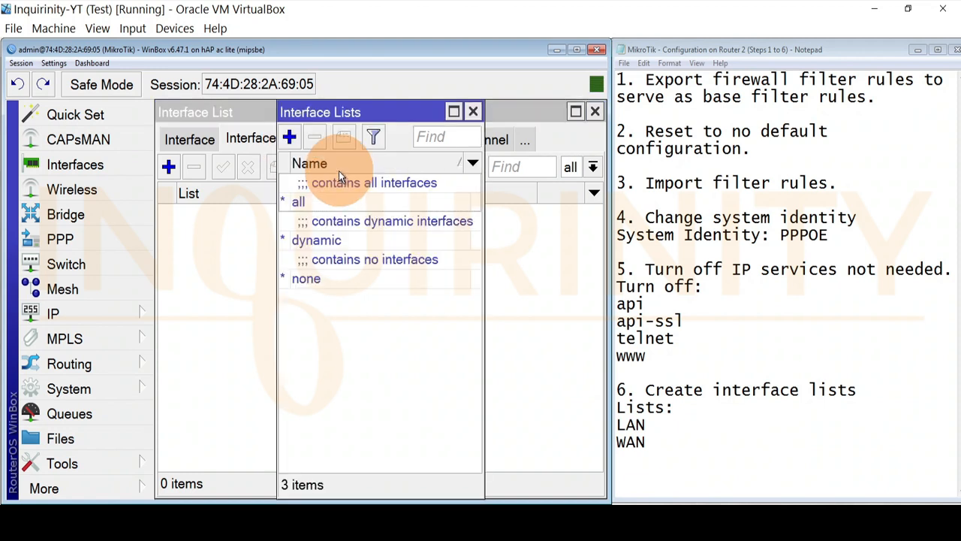
pyautogui.click(289, 137)
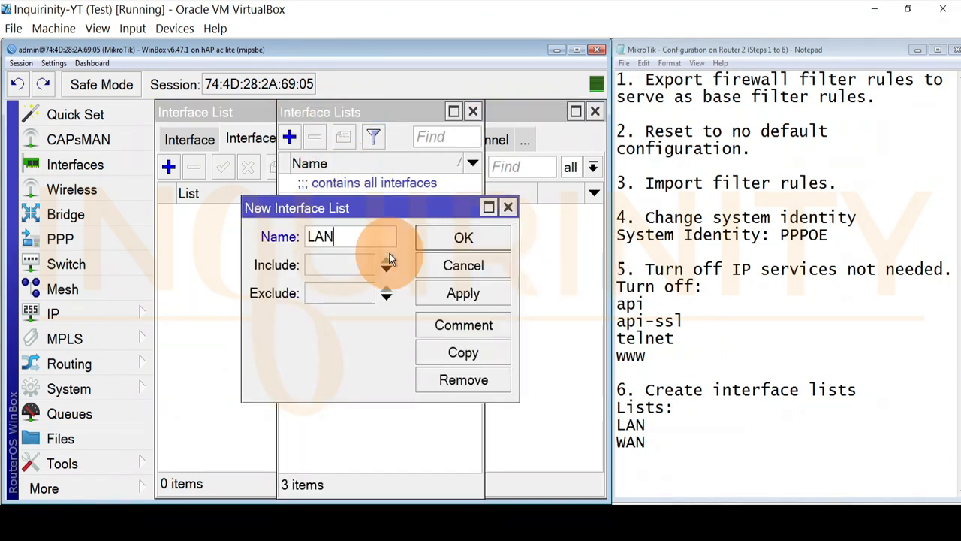
pyautogui.click(460, 238)
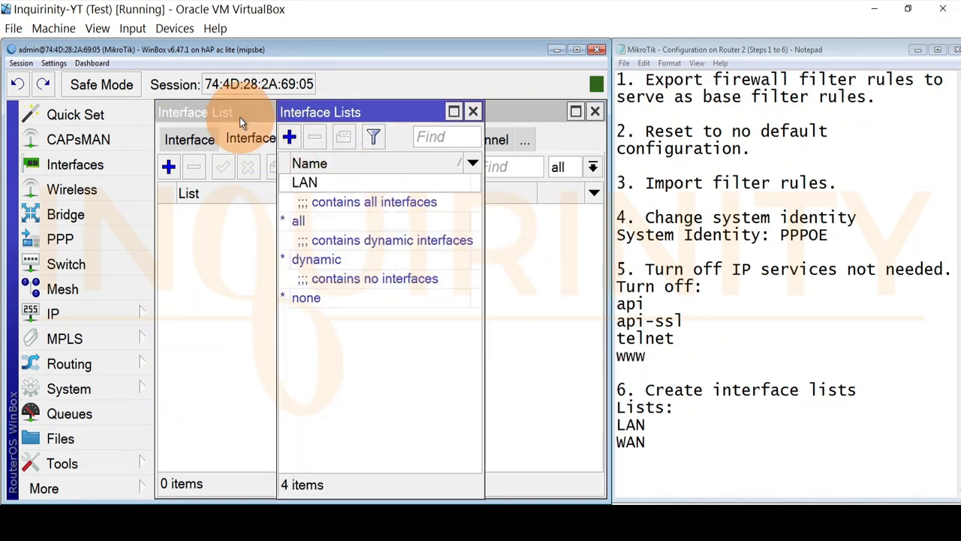
pyautogui.click(289, 137)
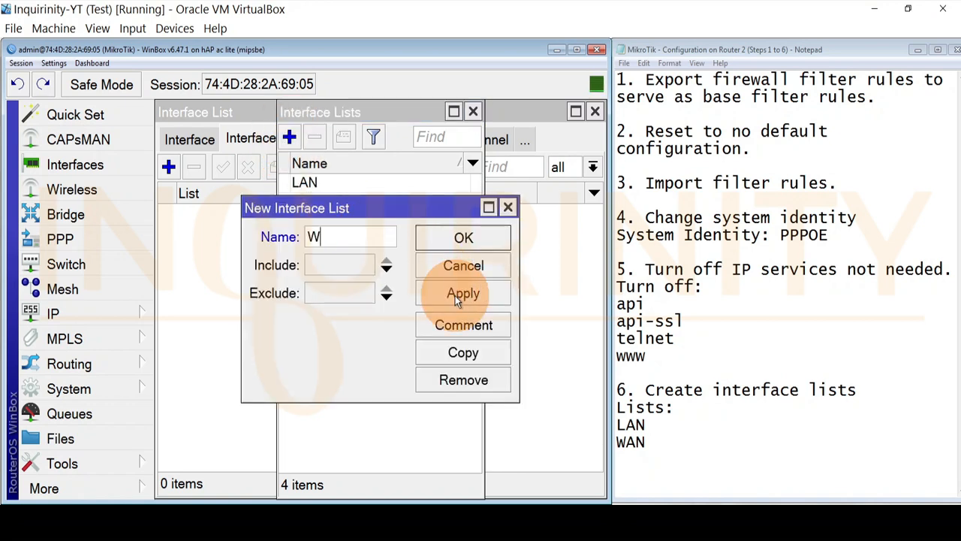
pyautogui.click(464, 238)
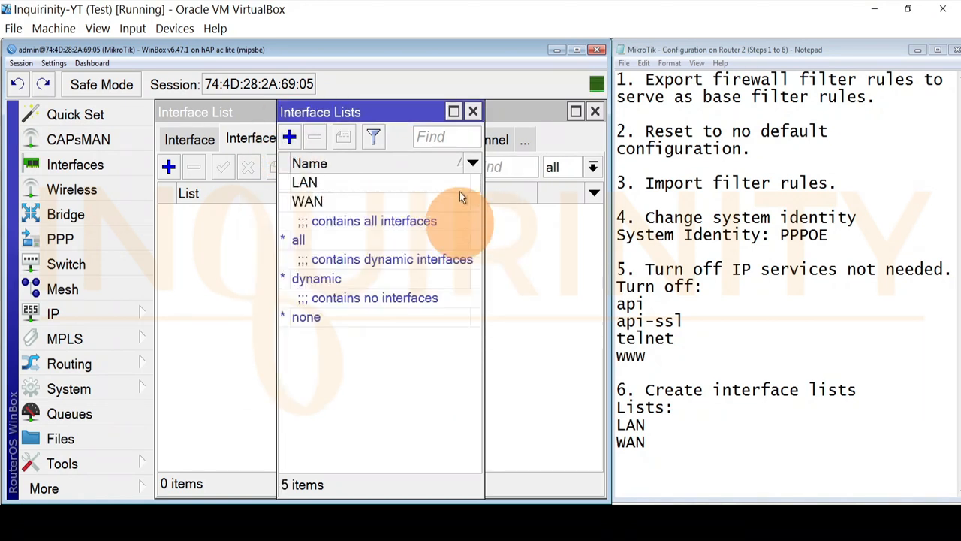
pyautogui.click(473, 113)
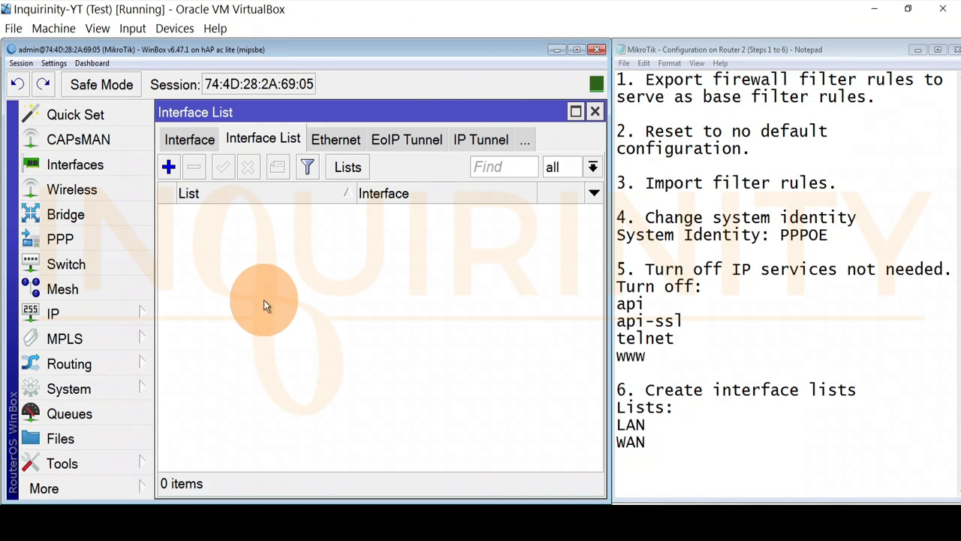
pyautogui.click(595, 111)
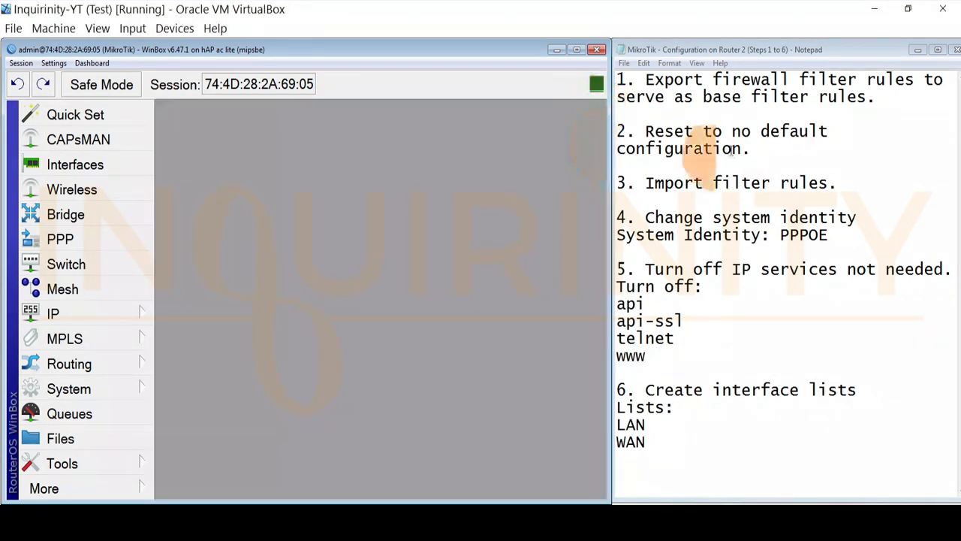
# - Run import file-name=flash/modifiedbasefilter.rsc in a new terminal, then close the terminal
pyautogui.click(83, 490)
pyautogui.click(243, 316)
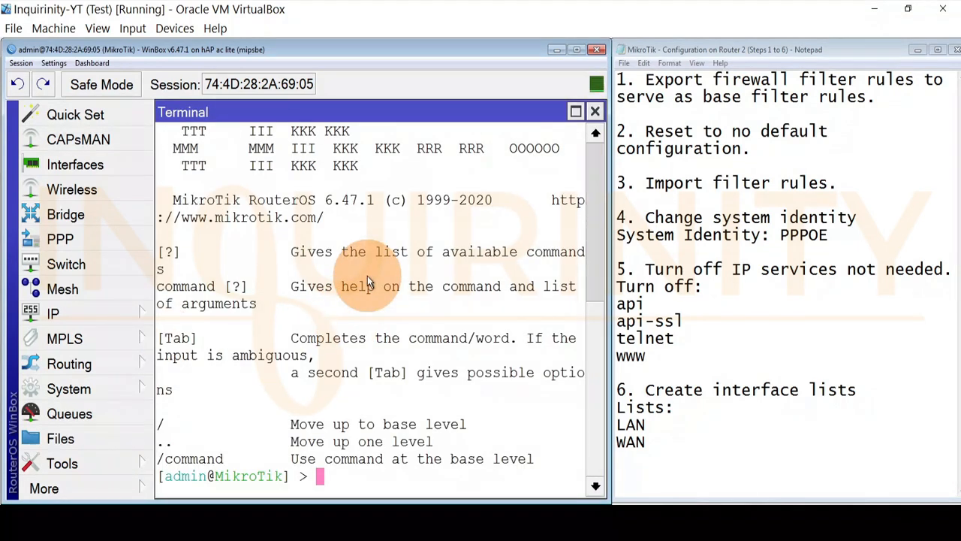
pyautogui.write('import ')
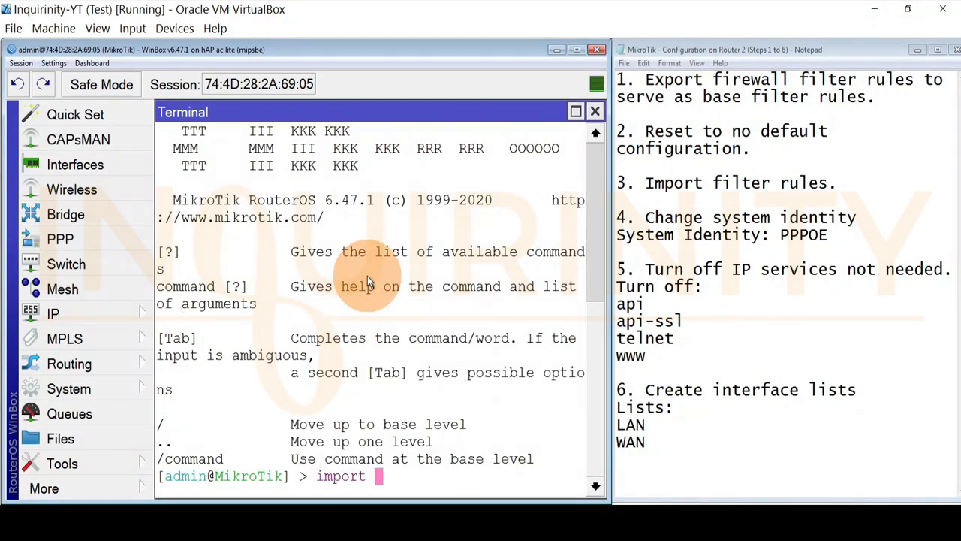
pyautogui.write('file-name=')
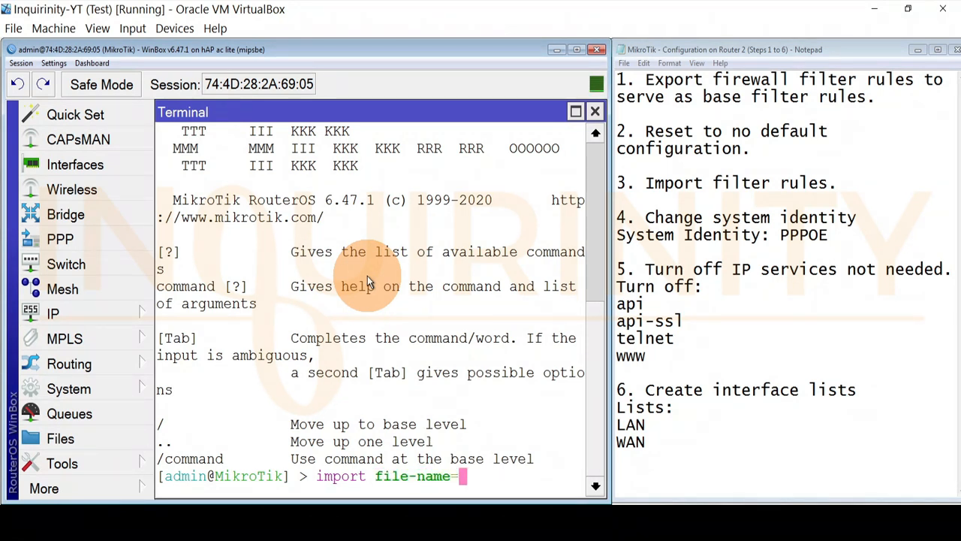
pyautogui.press('Tab')
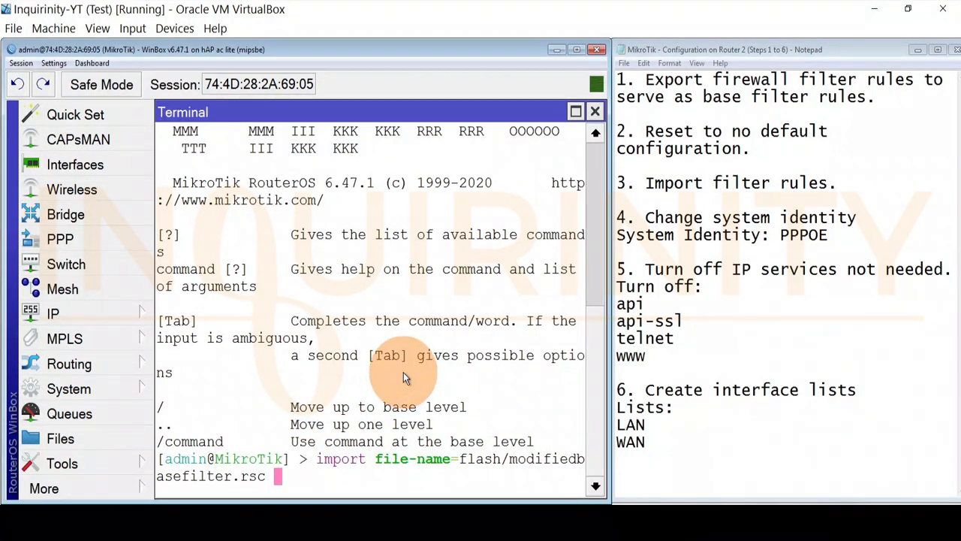
pyautogui.press('Return')
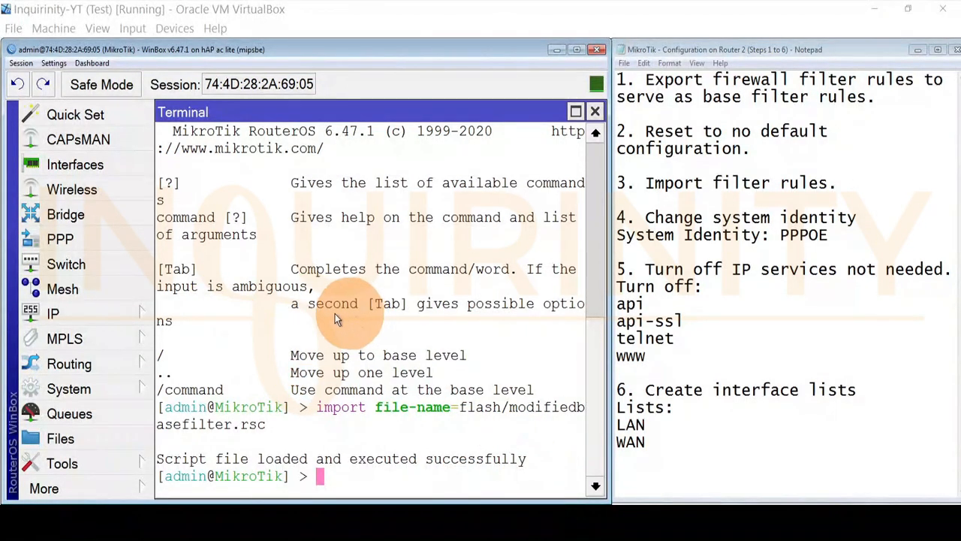
pyautogui.click(595, 112)
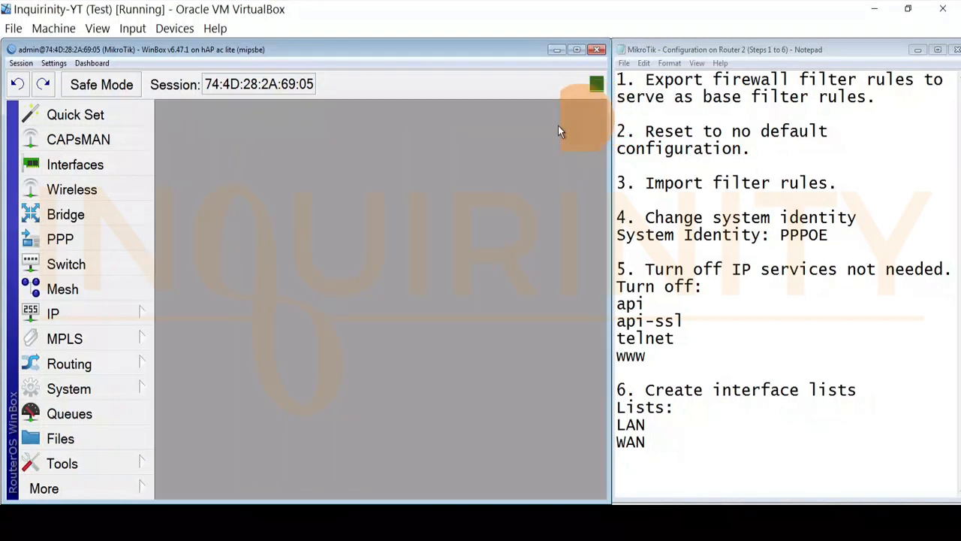
# - Check that the firewall Filter Rules now list 10 defconf rules
pyautogui.click(57, 316)
pyautogui.click(212, 257)
pyautogui.click(205, 140)
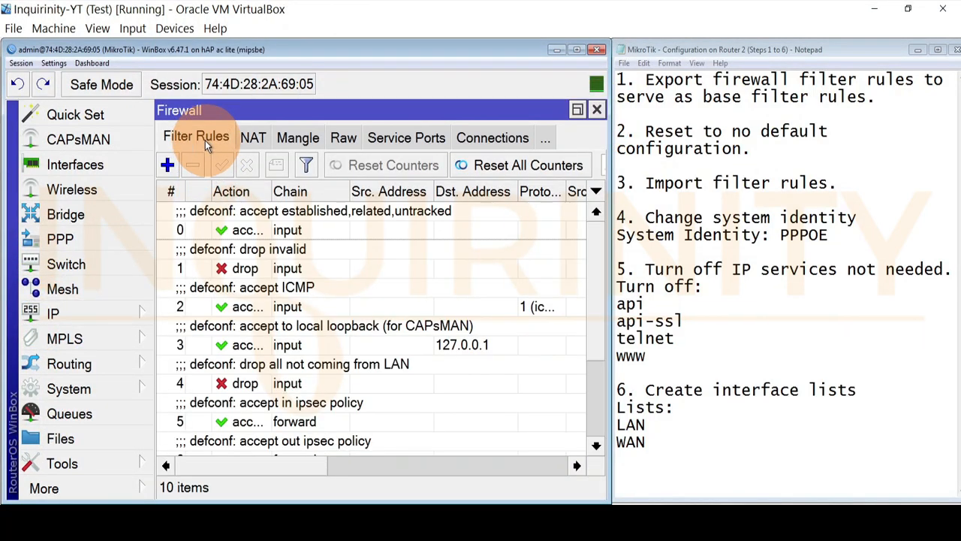
pyautogui.scroll(-1, 601, 295)
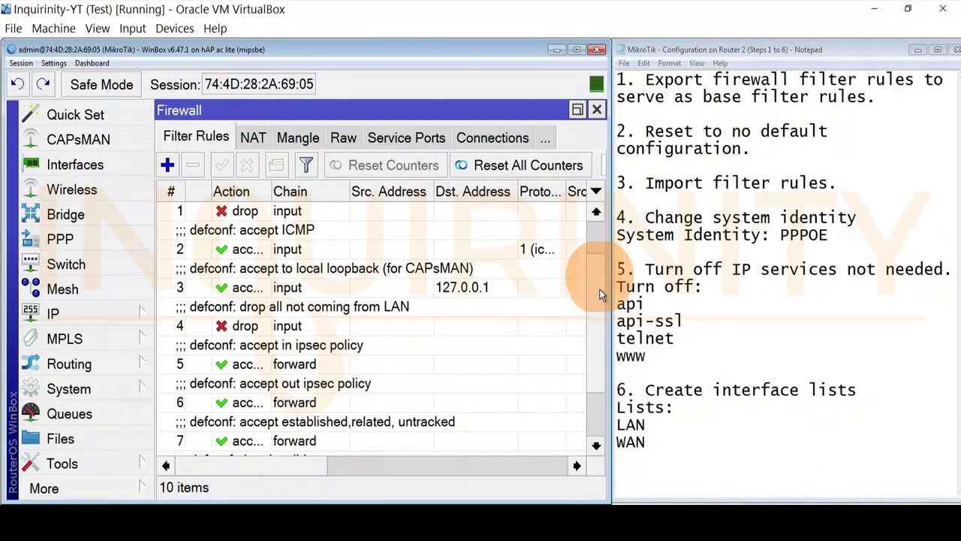
pyautogui.moveTo(601, 295); pyautogui.dragTo(590, 206)
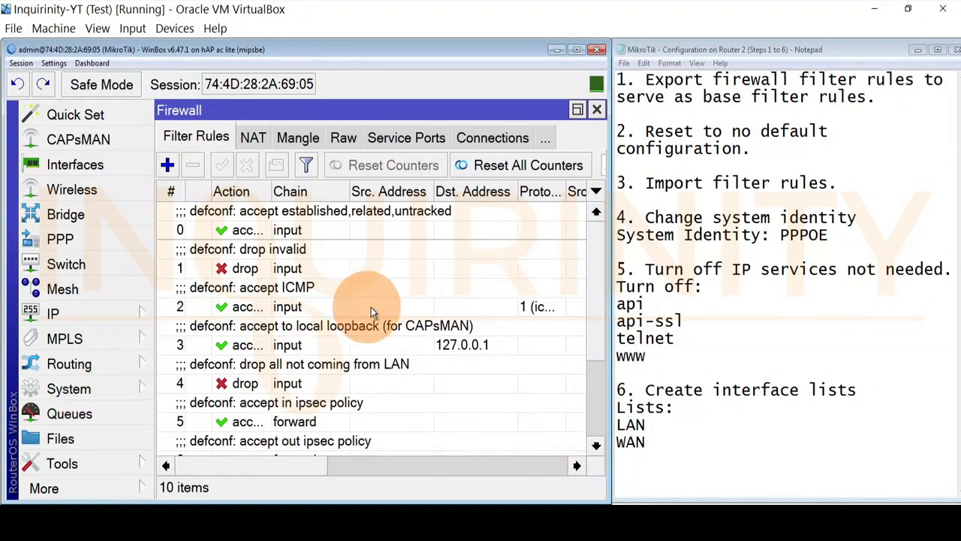
# - Close the firewall window and replace the MikroTik system identity with PPPOE
pyautogui.click(596, 111)
pyautogui.click(67, 389)
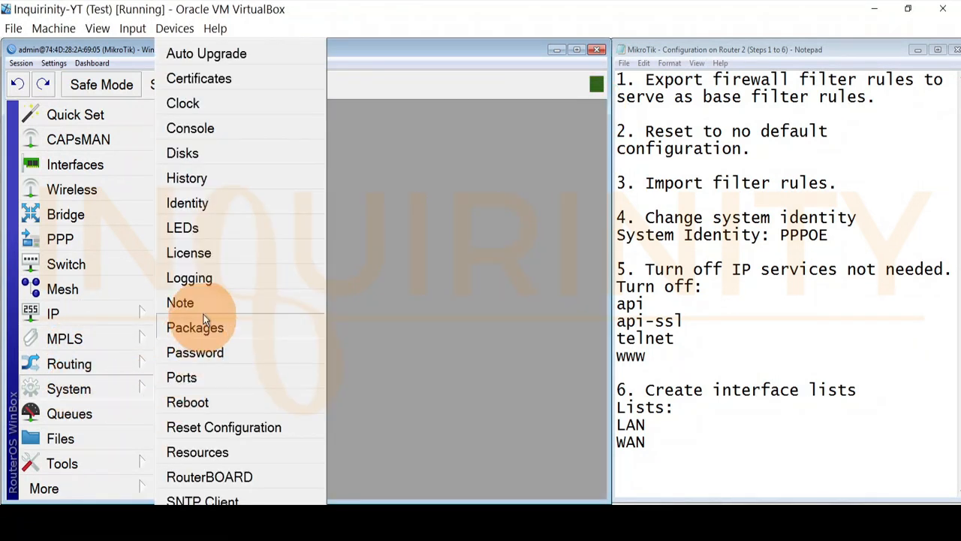
pyautogui.click(197, 209)
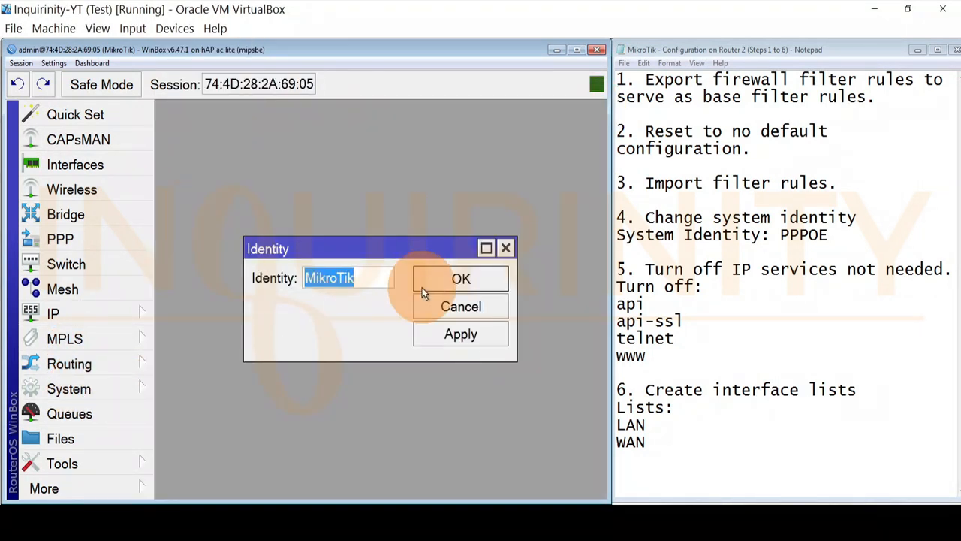
pyautogui.press('BackSpace')
pyautogui.write('PP')
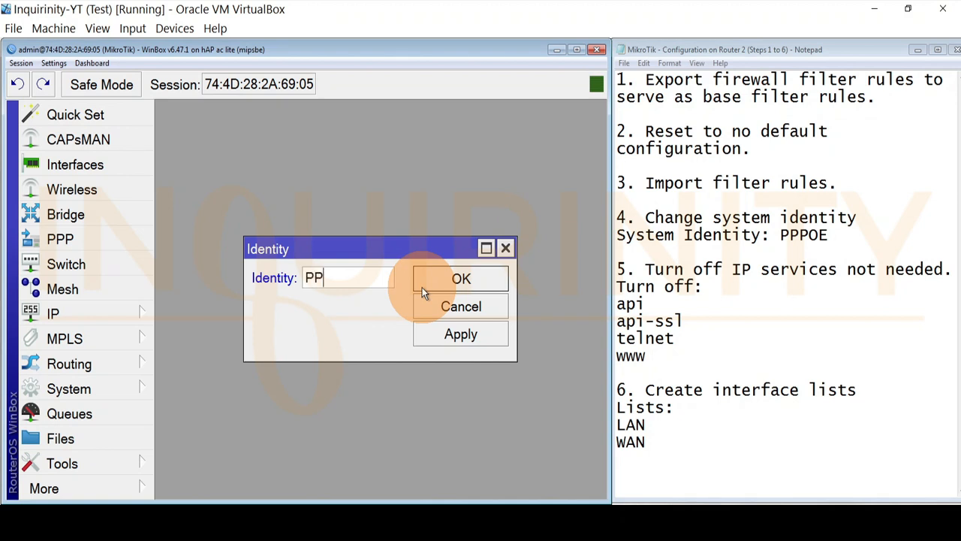
pyautogui.write('POE')
pyautogui.click(422, 287)
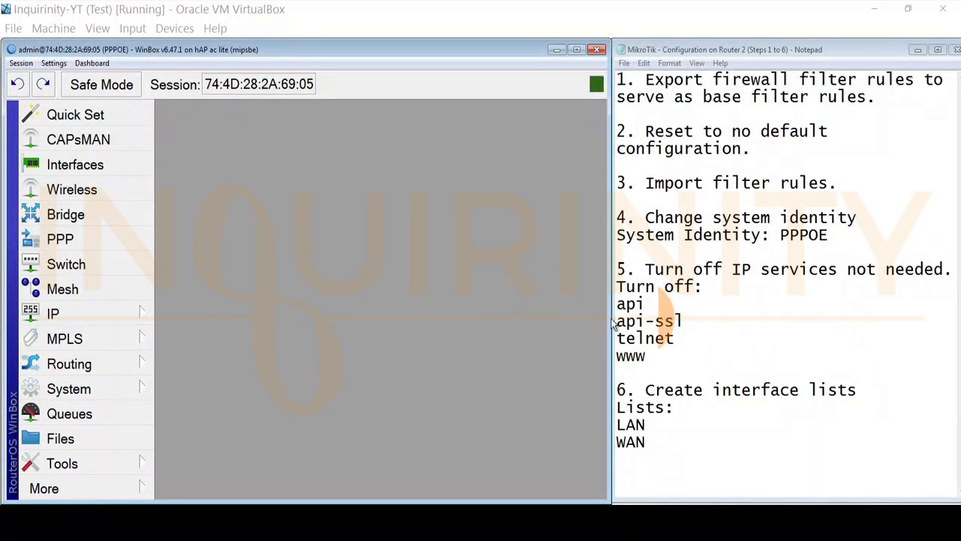
pyautogui.click(118, 323)
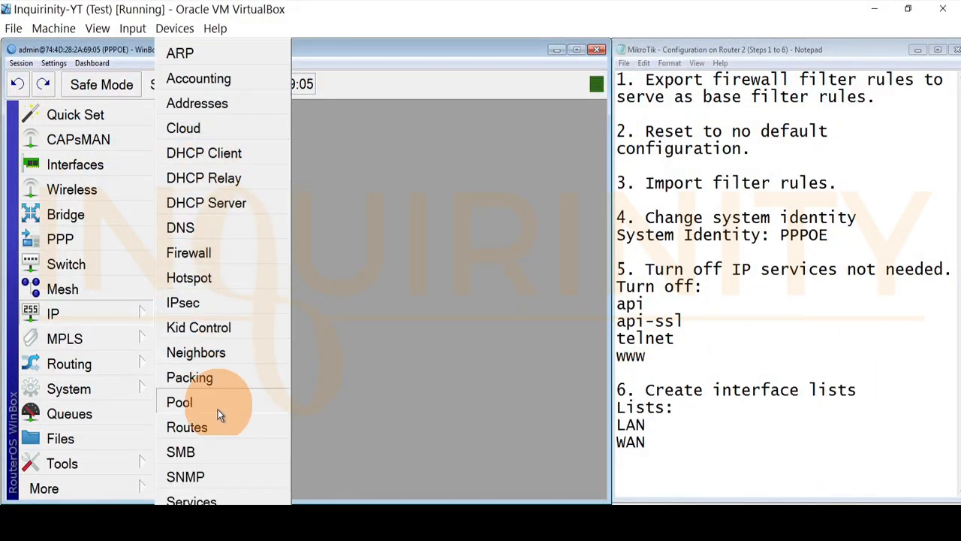
# - Disable the api, api-ssl, telnet and www entries in IP Services
pyautogui.click(211, 500)
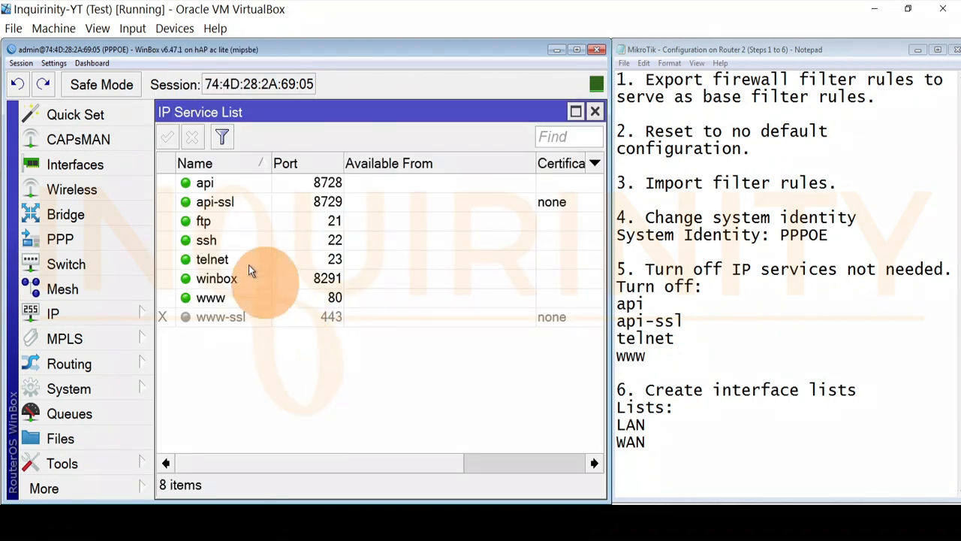
pyautogui.click(222, 184)
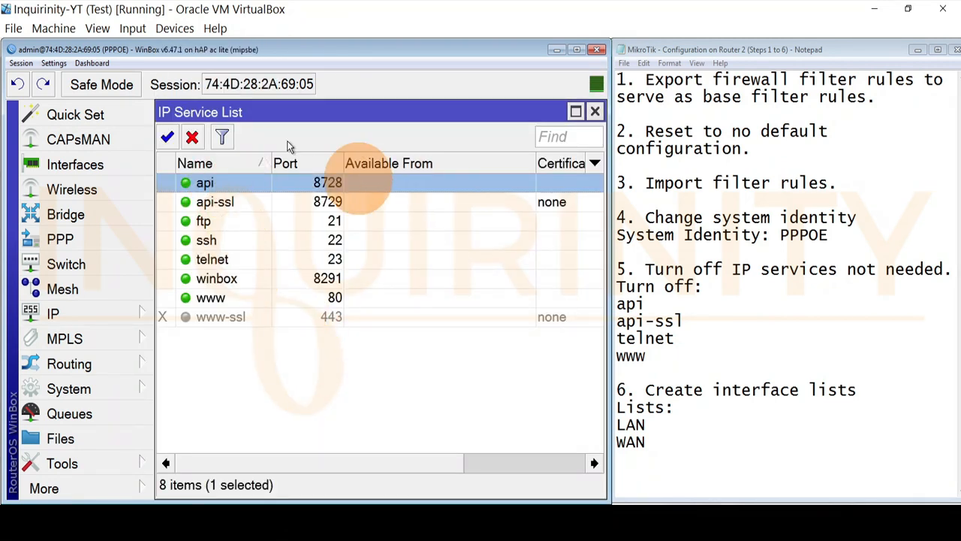
pyautogui.click(192, 137)
pyautogui.click(217, 204)
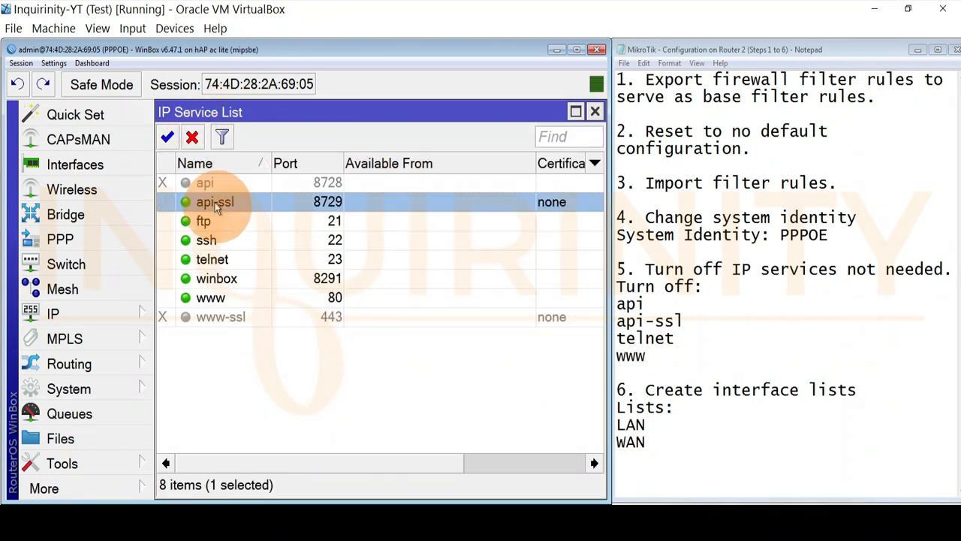
pyautogui.click(192, 137)
pyautogui.click(213, 259)
pyautogui.click(192, 137)
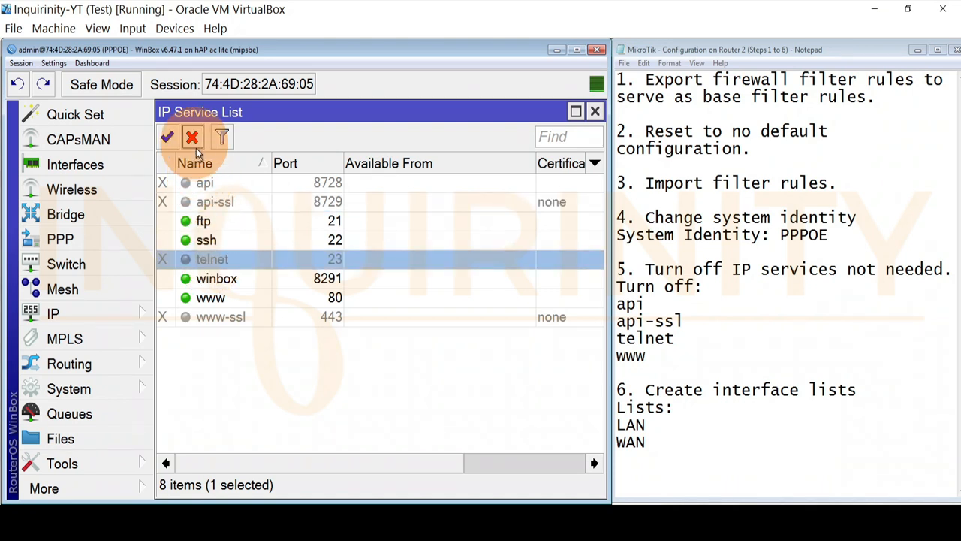
pyautogui.click(212, 298)
pyautogui.click(192, 136)
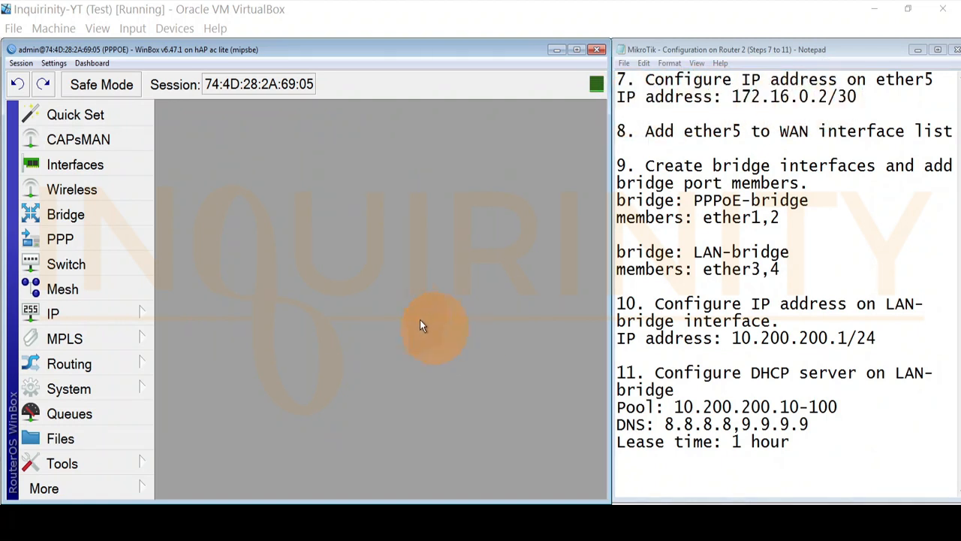
# - Add the IP address 172.16.0.2/30 on interface ether5
pyautogui.click(84, 312)
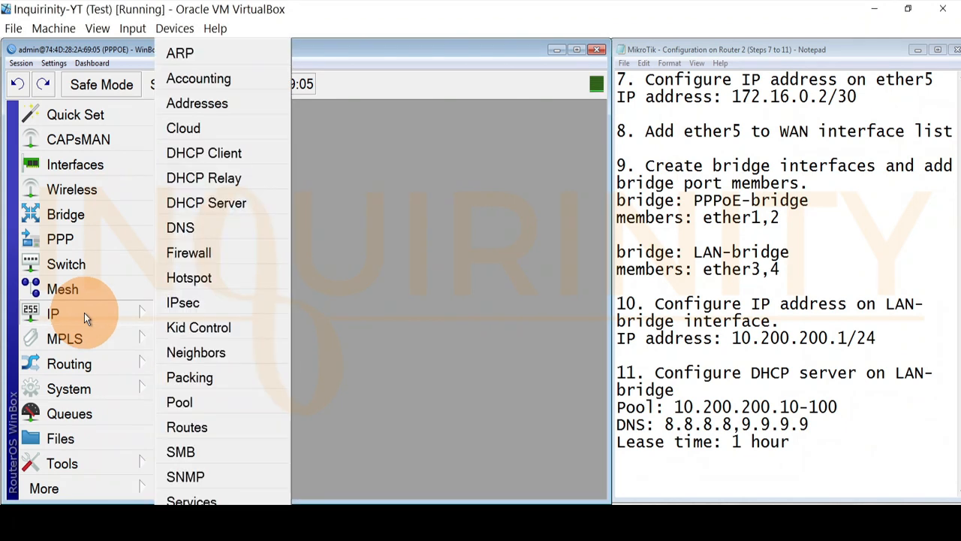
pyautogui.click(212, 105)
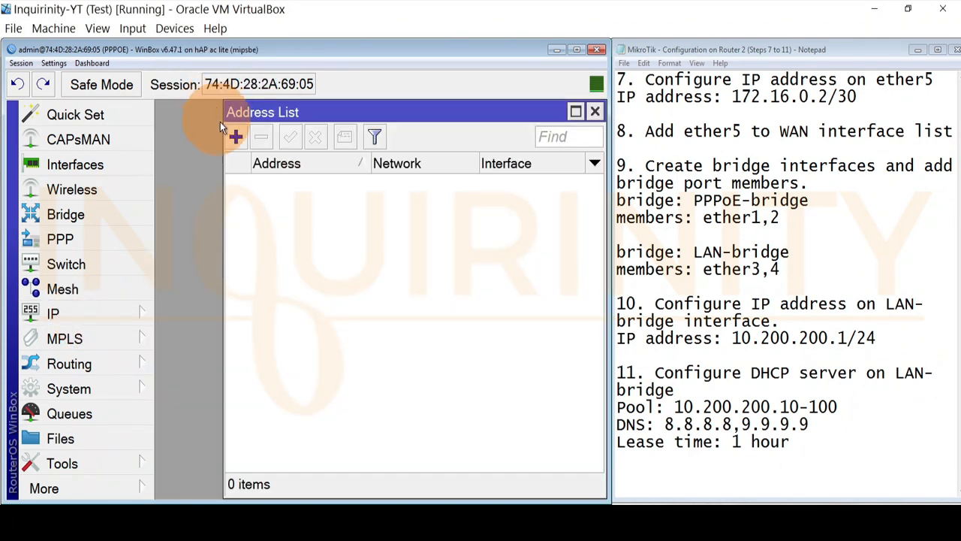
pyautogui.click(236, 137)
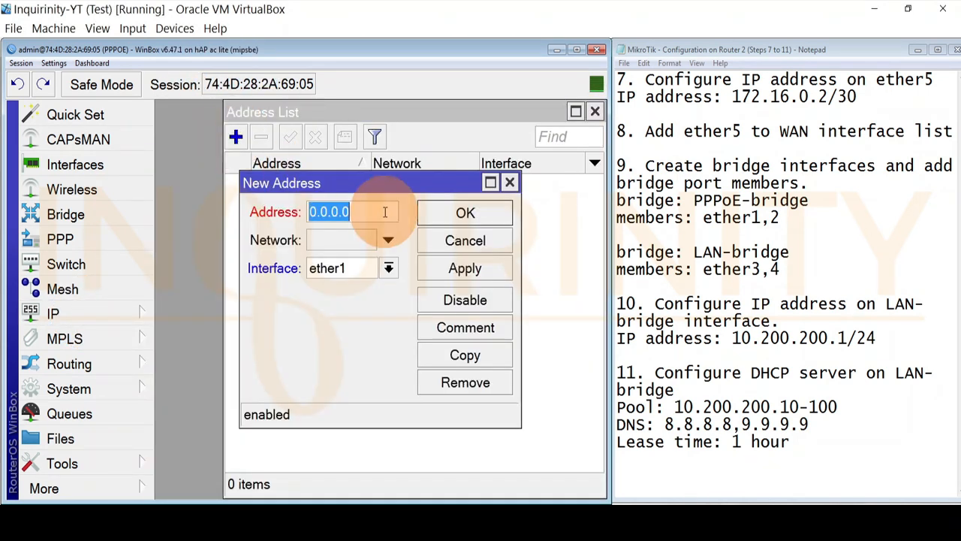
pyautogui.write('172.16')
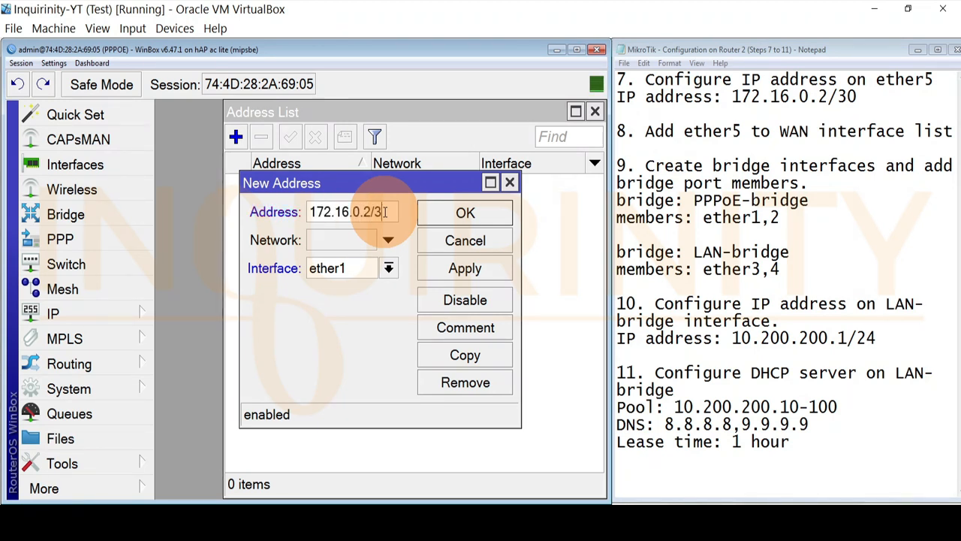
pyautogui.click(388, 268)
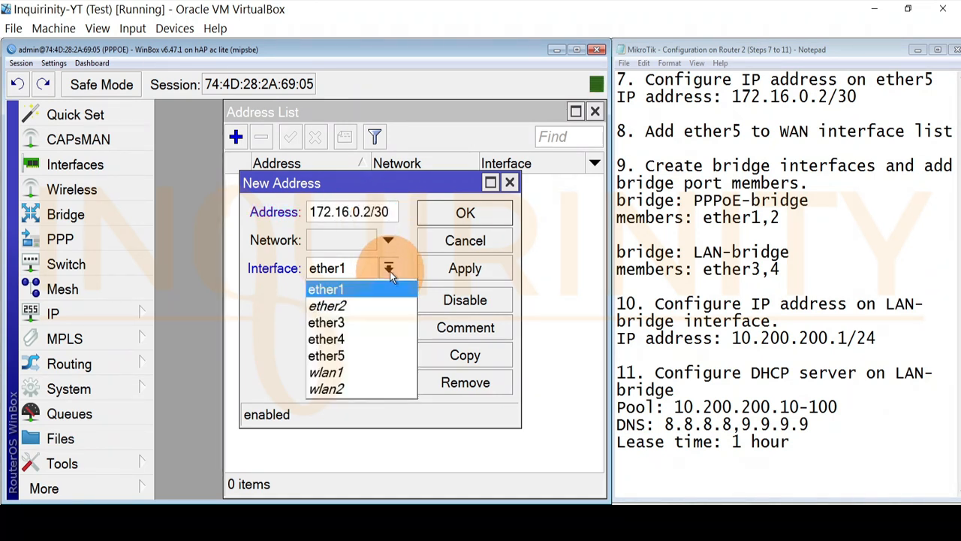
pyautogui.click(350, 356)
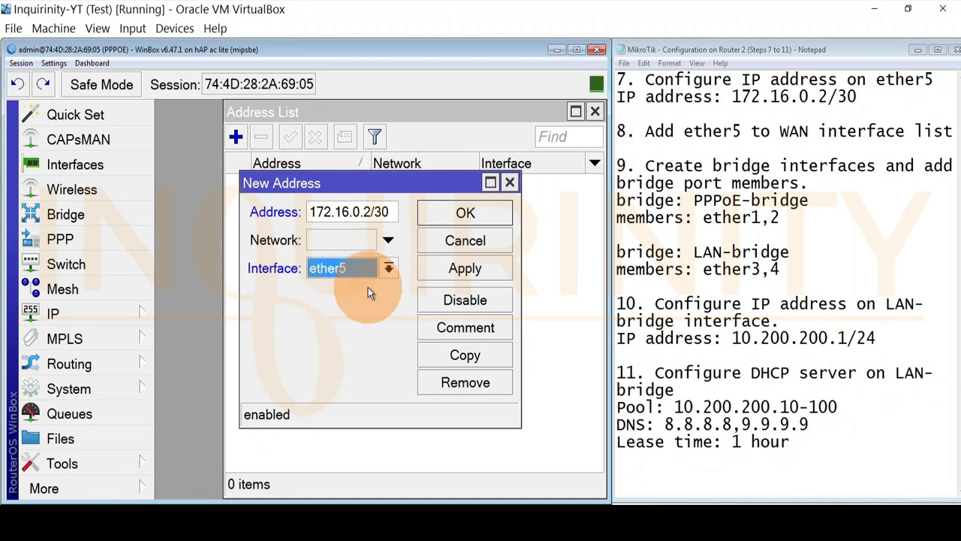
pyautogui.click(451, 275)
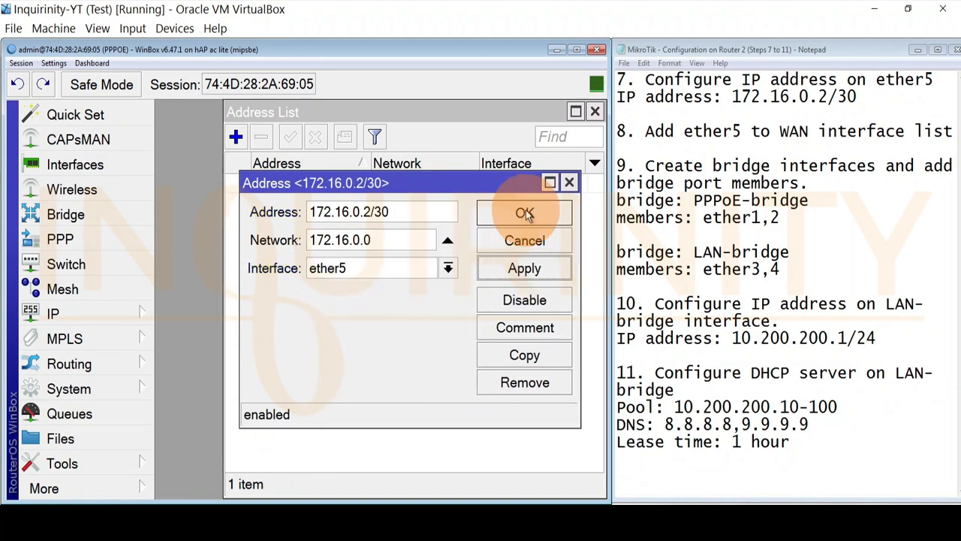
pyautogui.click(505, 215)
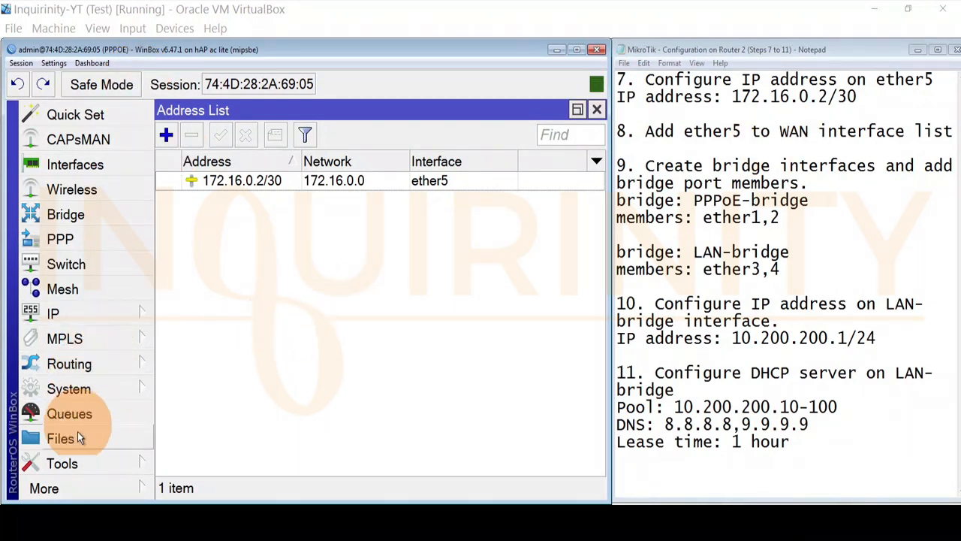
pyautogui.click(88, 466)
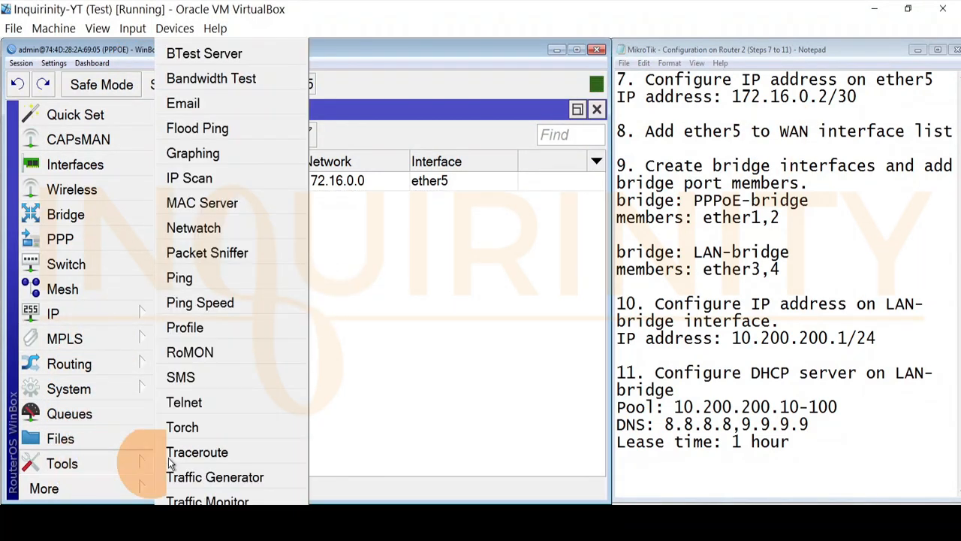
# - Ping 172.16.0.1, confirm replies with 0% packet loss, and close the ping window
pyautogui.click(212, 274)
pyautogui.write('17')
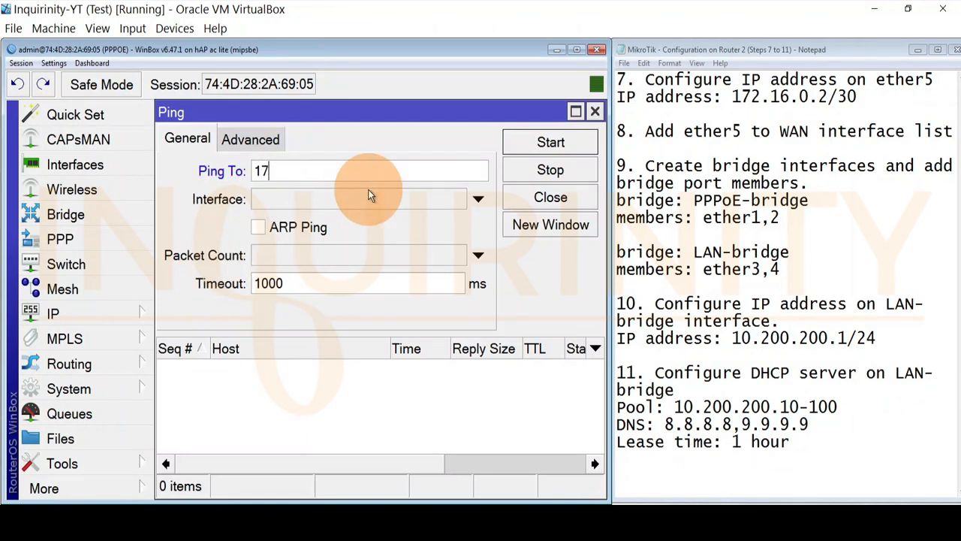
pyautogui.write('2.16.0.1')
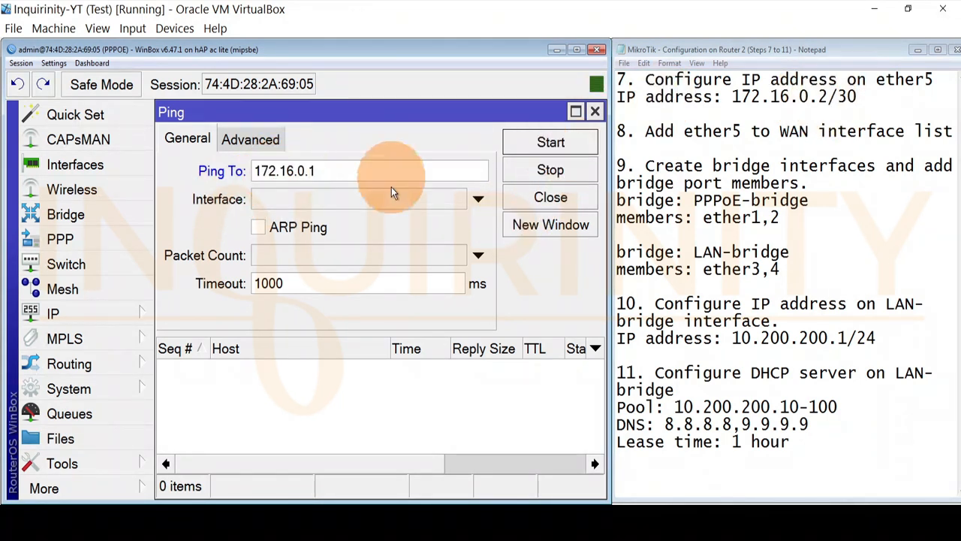
pyautogui.click(553, 146)
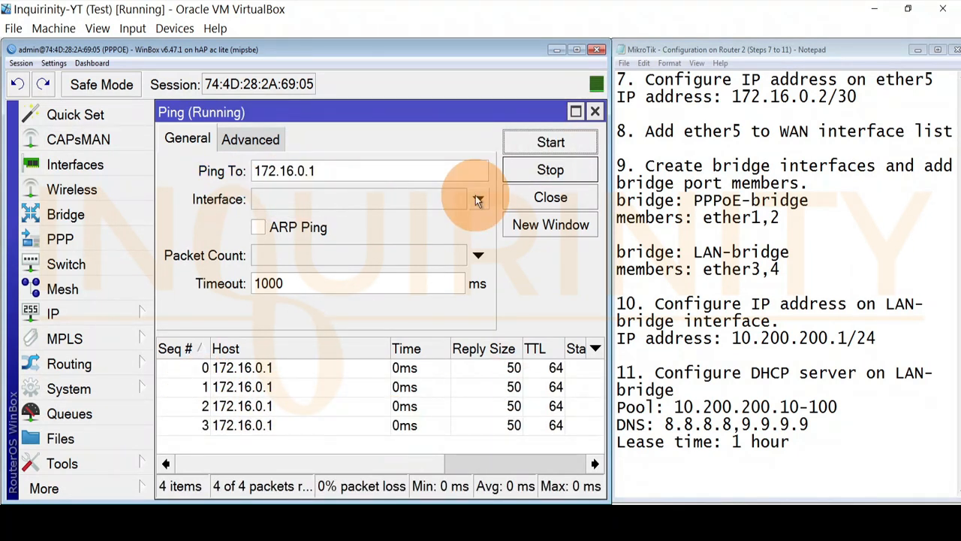
pyautogui.click(550, 197)
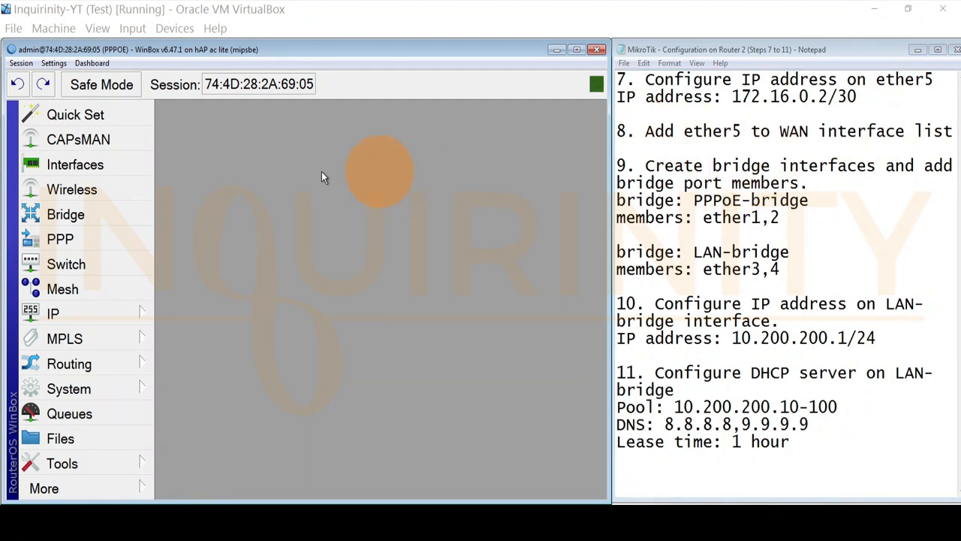
# - Add an interface list member placing ether5 in the WAN list
pyautogui.click(103, 166)
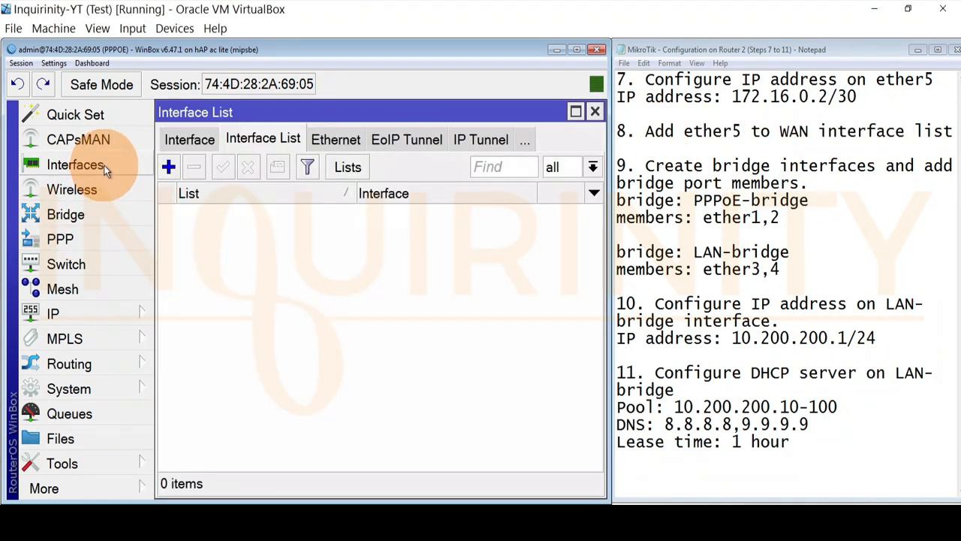
pyautogui.click(346, 166)
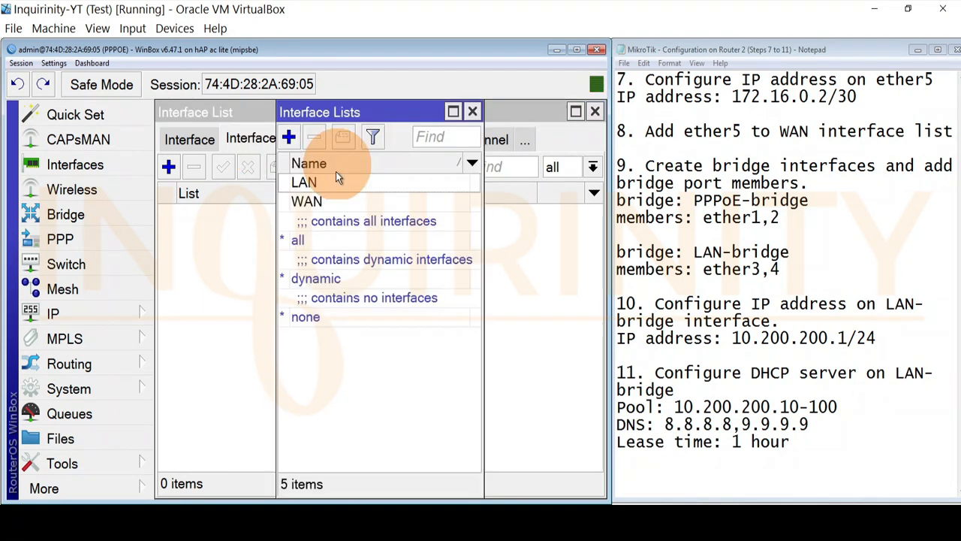
pyautogui.click(473, 111)
pyautogui.click(169, 166)
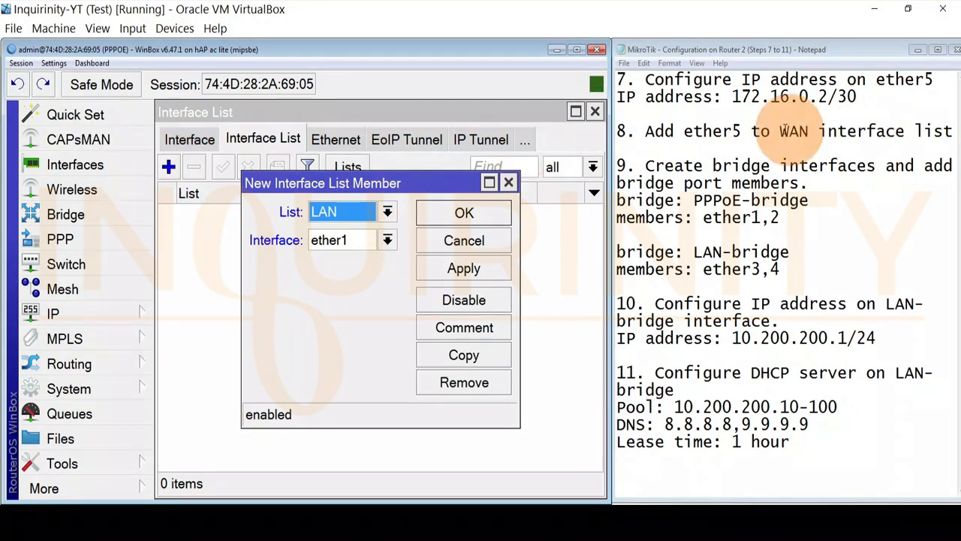
pyautogui.click(385, 240)
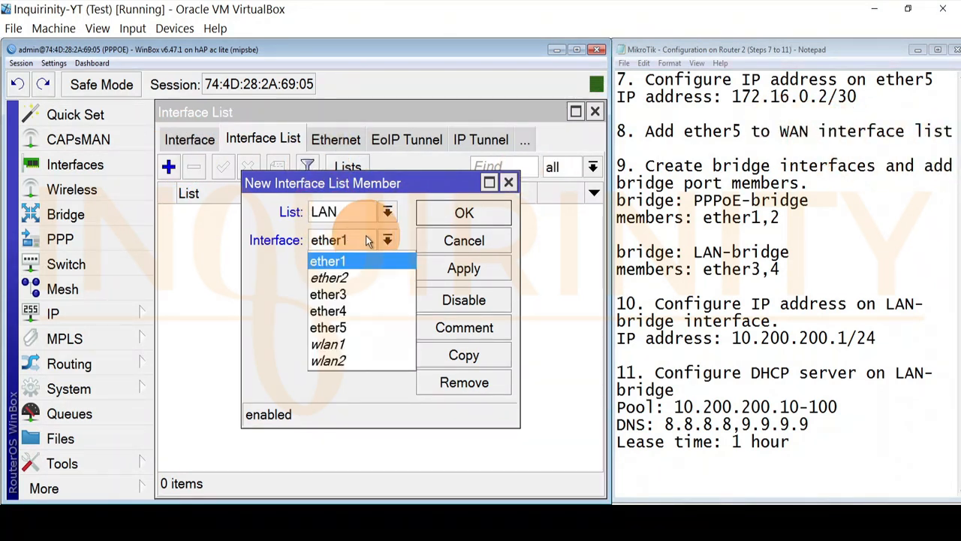
pyautogui.click(349, 324)
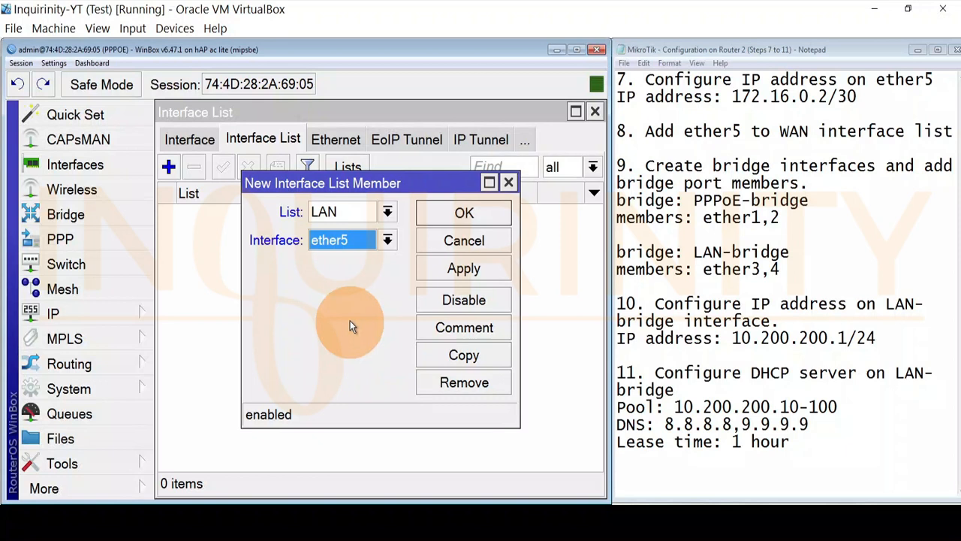
pyautogui.click(388, 212)
pyautogui.click(344, 249)
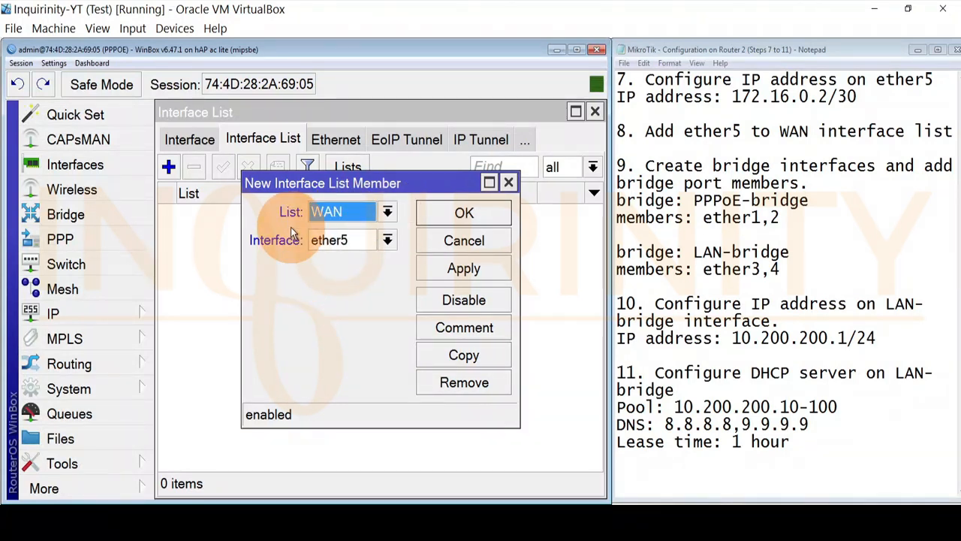
pyautogui.click(469, 264)
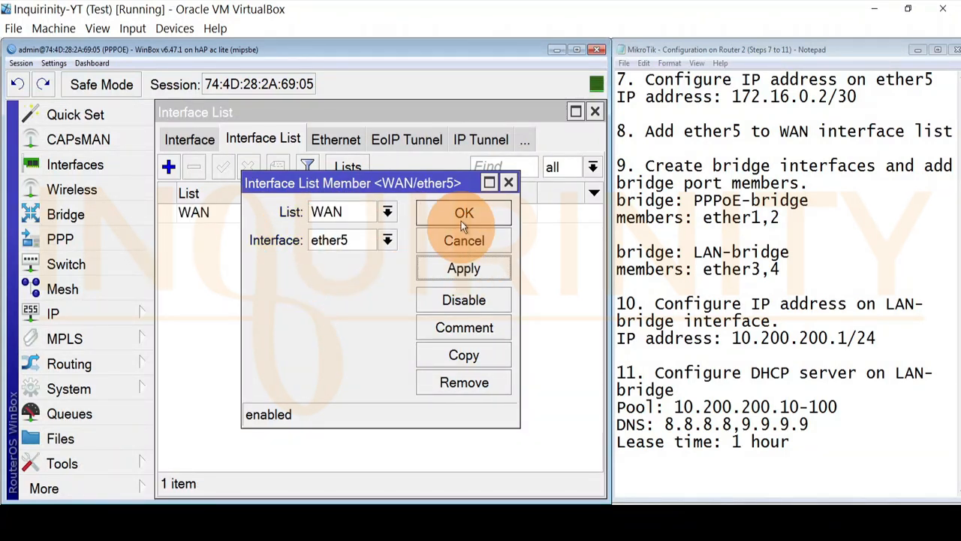
pyautogui.click(461, 221)
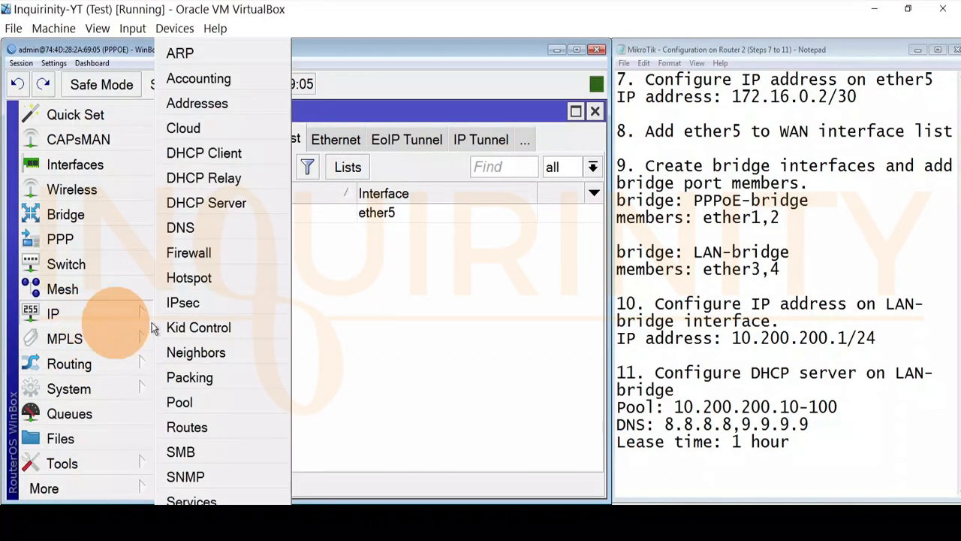
# - Scroll through the firewall filter rules, then ping 172.16.0.1 again for 12/12 replies
pyautogui.click(222, 253)
pyautogui.scroll(-3, 450, 360)
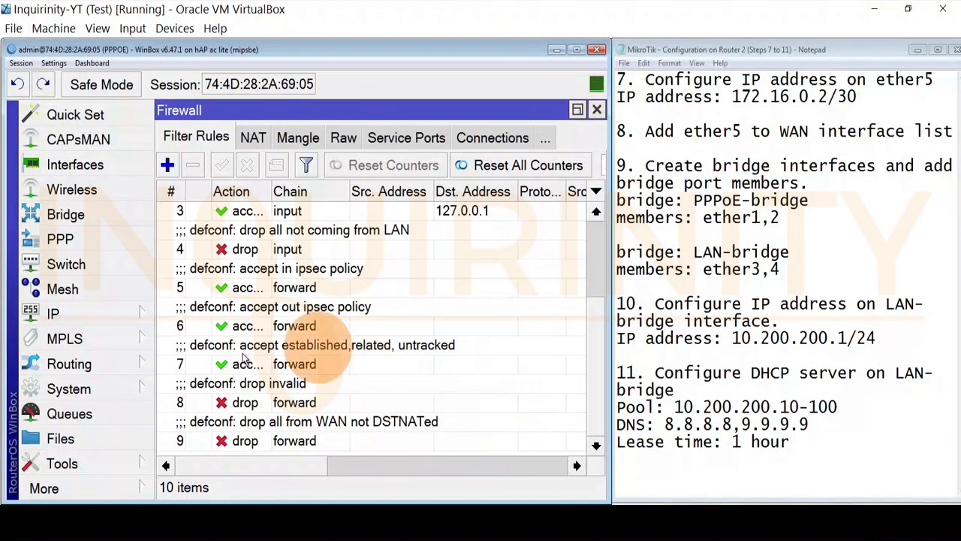
pyautogui.click(62, 463)
pyautogui.click(218, 278)
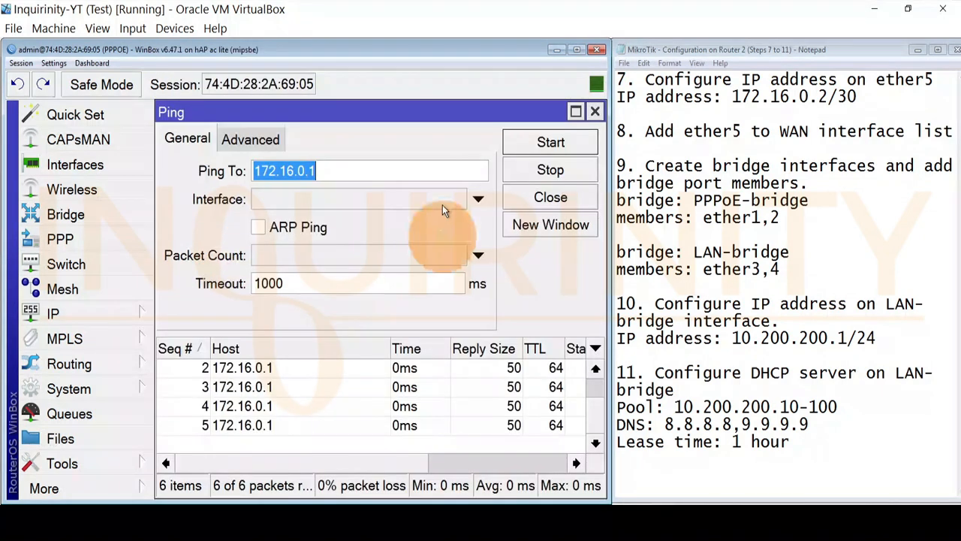
pyautogui.click(551, 142)
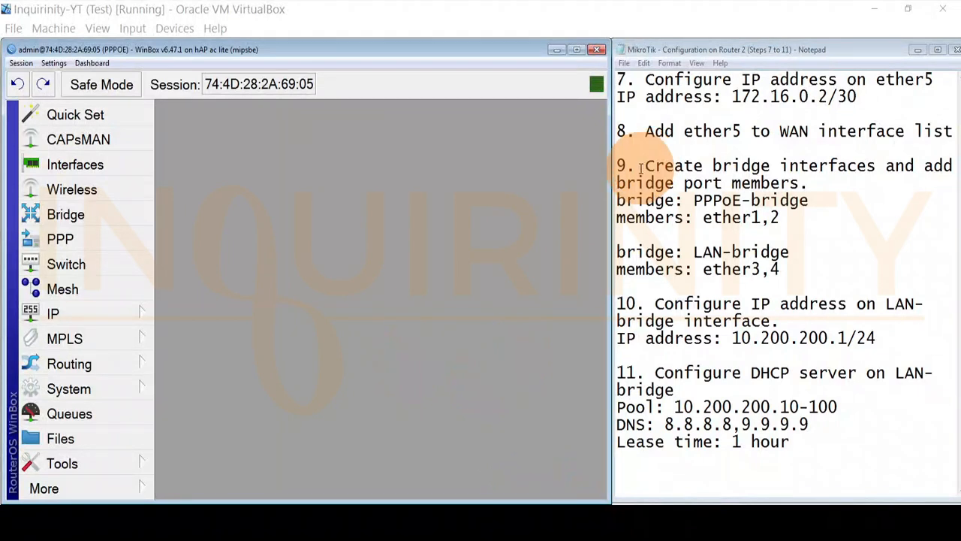
pyautogui.moveTo(644, 165); pyautogui.dragTo(872, 167)
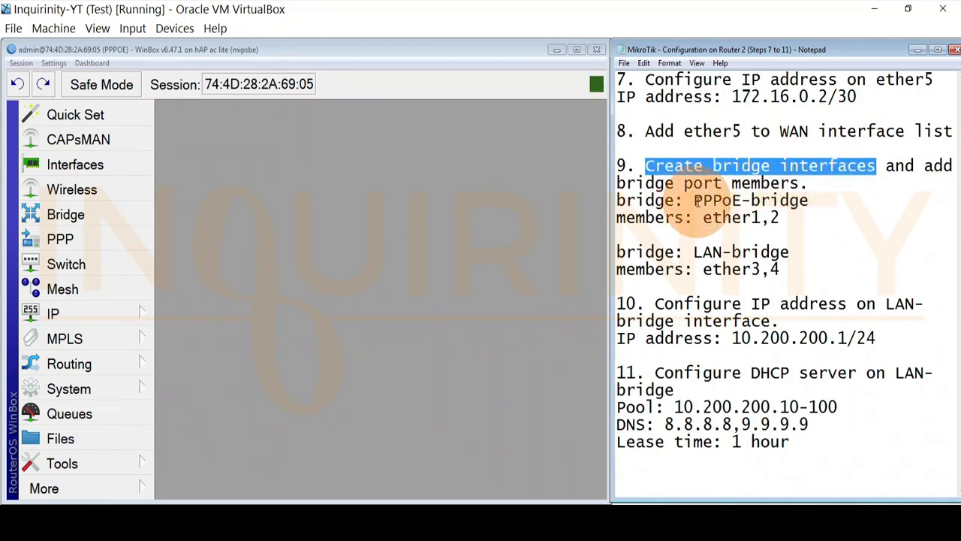
pyautogui.moveTo(694, 201); pyautogui.dragTo(809, 200)
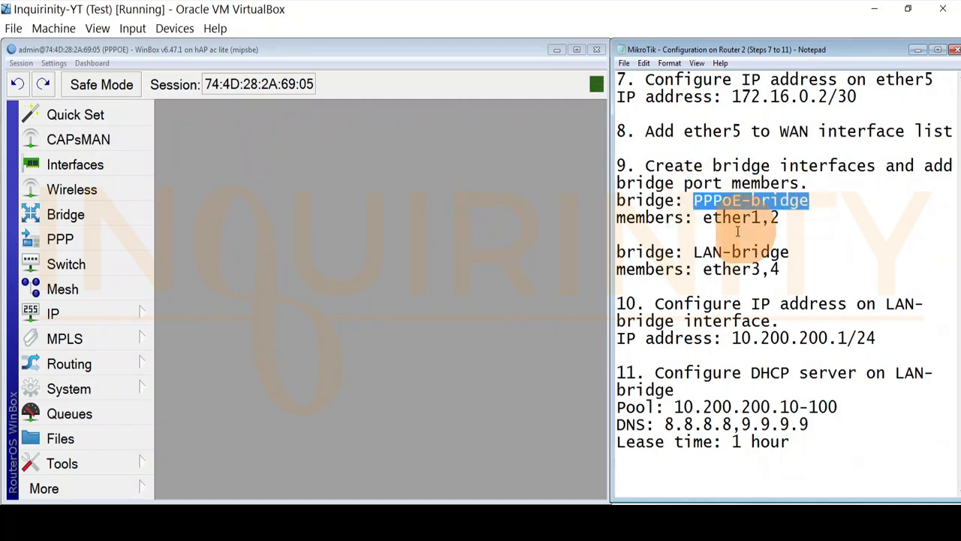
pyautogui.moveTo(694, 253); pyautogui.dragTo(797, 254)
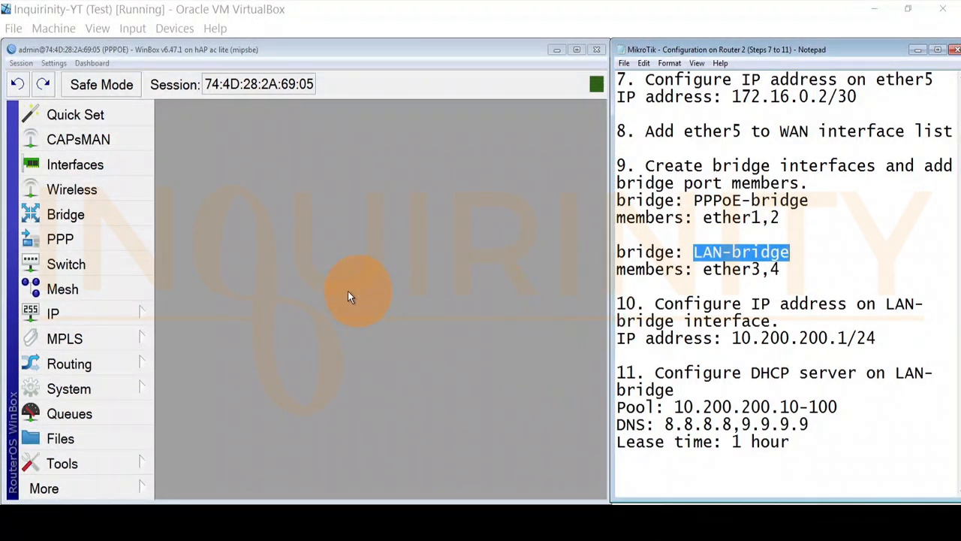
# - Create a bridge named PPPoE-bridge
pyautogui.click(95, 219)
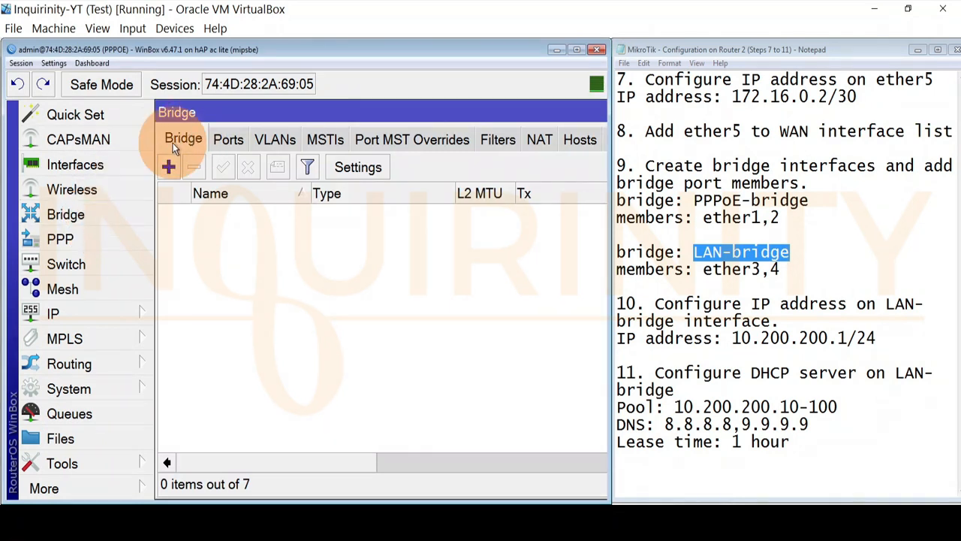
pyautogui.click(169, 166)
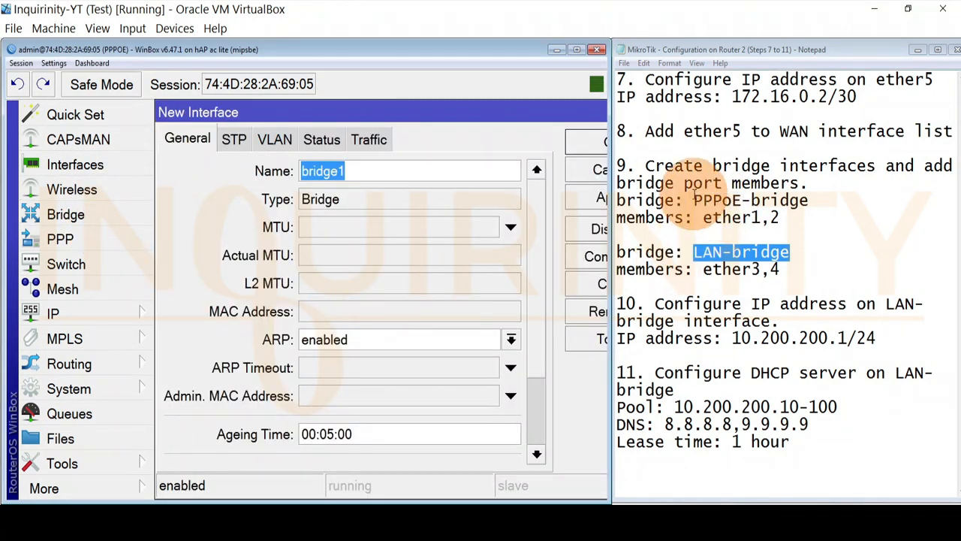
pyautogui.click(693, 200)
pyautogui.moveTo(693, 200); pyautogui.dragTo(832, 197)
pyautogui.hotkey('ctrl', 'c')
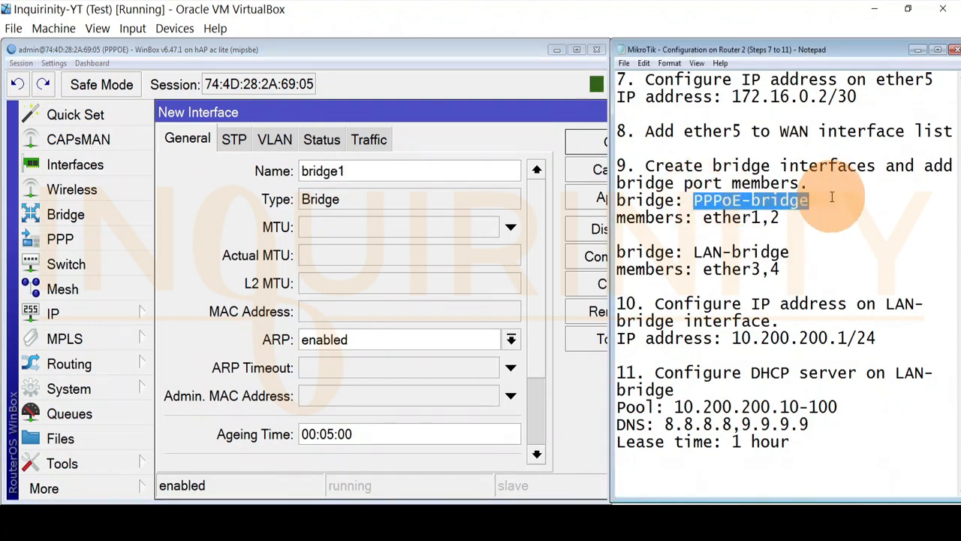
pyautogui.click(284, 171)
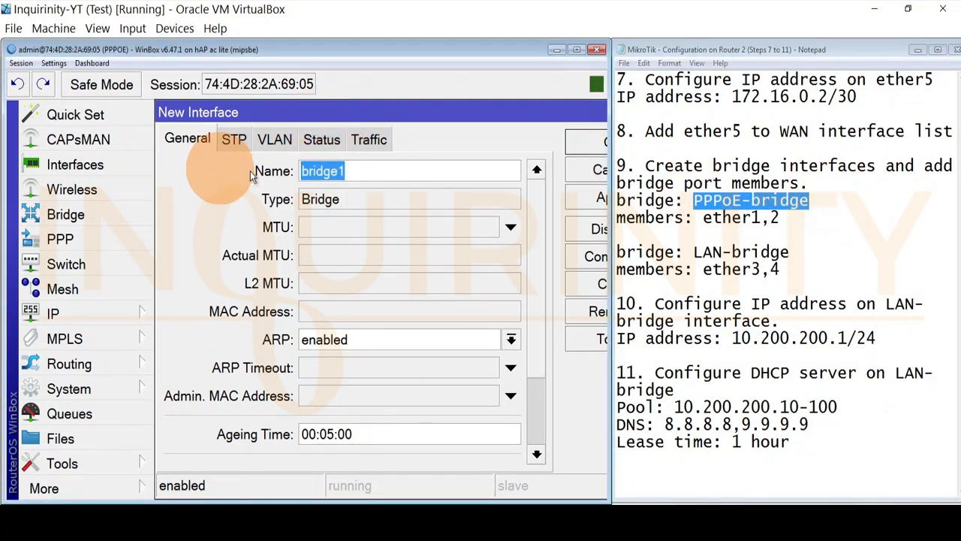
pyautogui.hotkey('ctrl', 'v')
pyautogui.doubleClick(437, 108)
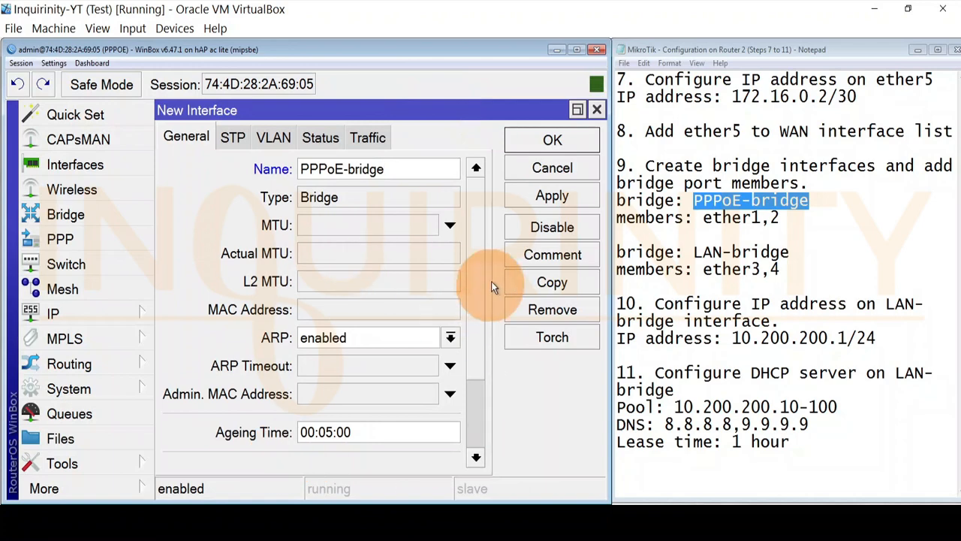
pyautogui.scroll(-3, 477, 284)
pyautogui.scroll(3, 471, 272)
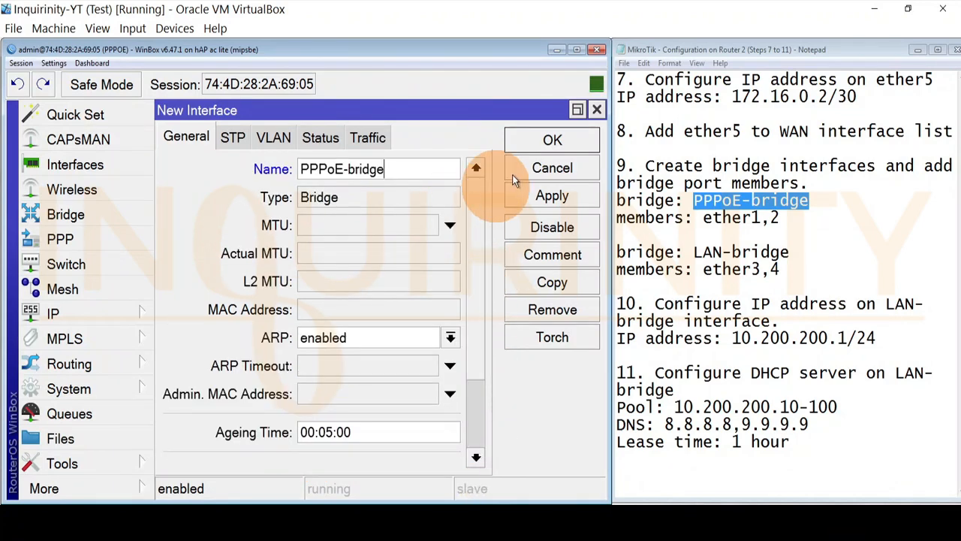
pyautogui.click(536, 144)
# - Create a second bridge named LAN-bridge, then show the bridge Ports list
pyautogui.click(168, 167)
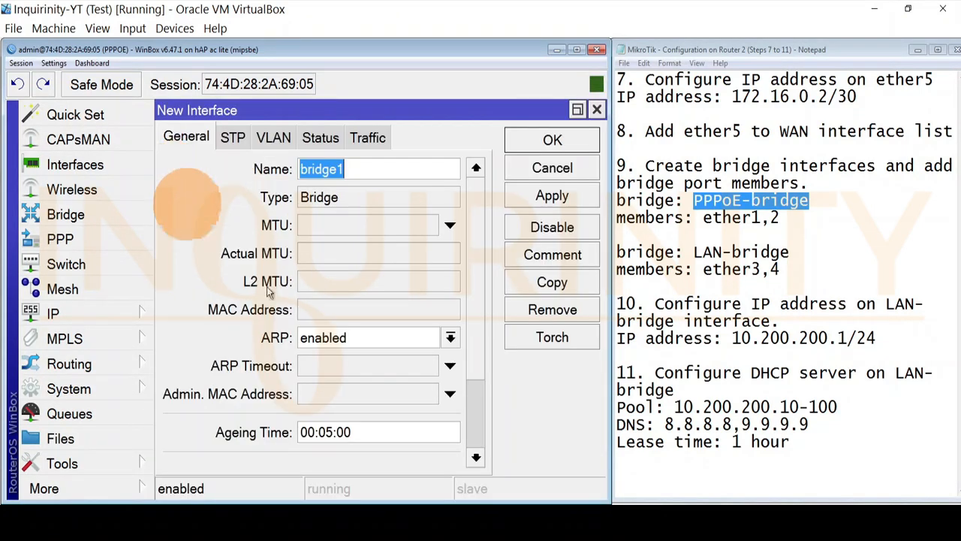
pyautogui.moveTo(693, 253); pyautogui.dragTo(796, 252)
pyautogui.hotkey('ctrl', 'c')
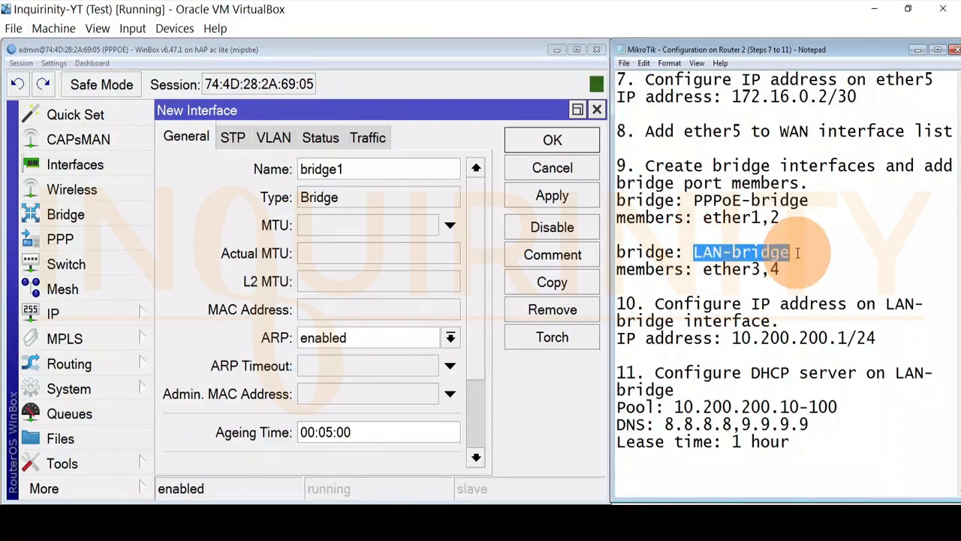
pyautogui.moveTo(365, 170); pyautogui.dragTo(232, 169)
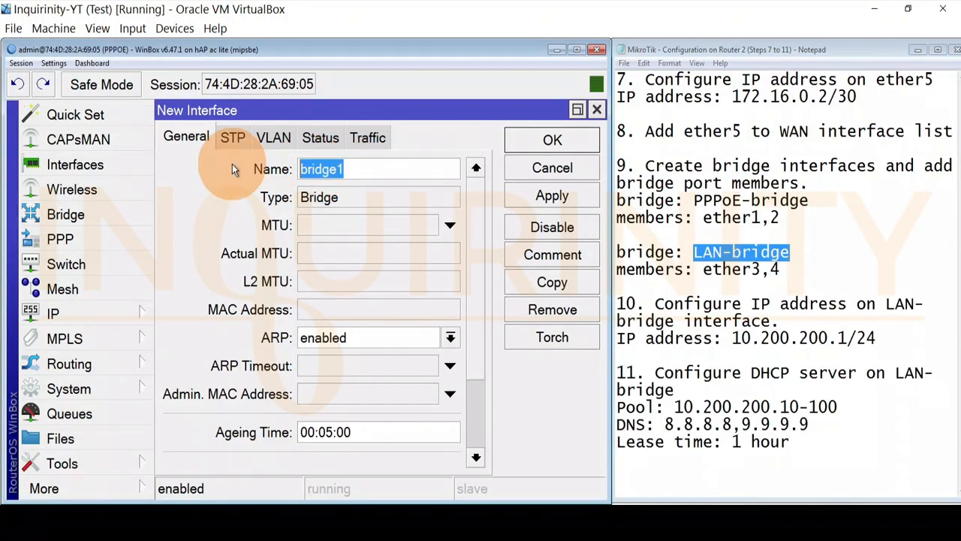
pyautogui.hotkey('ctrl', 'v')
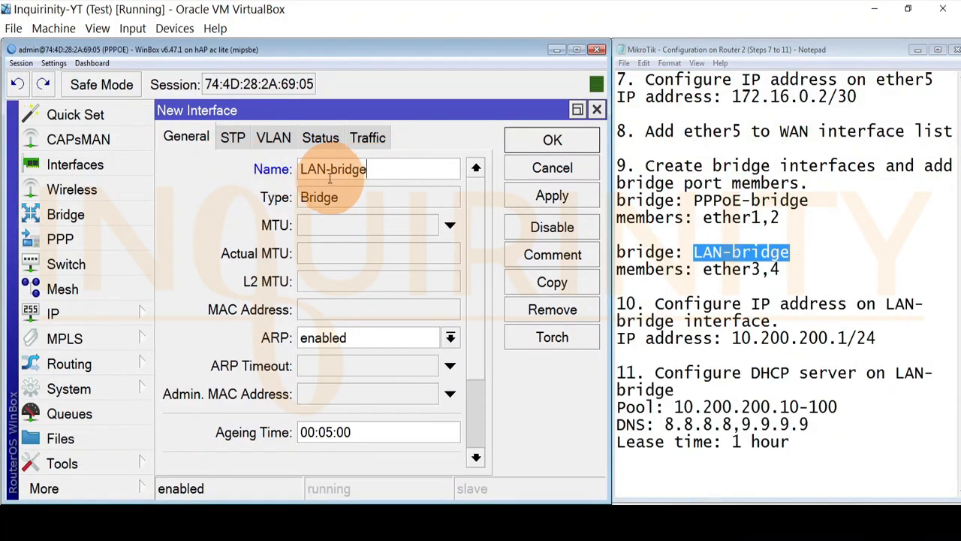
pyautogui.moveTo(476, 199); pyautogui.dragTo(479, 181)
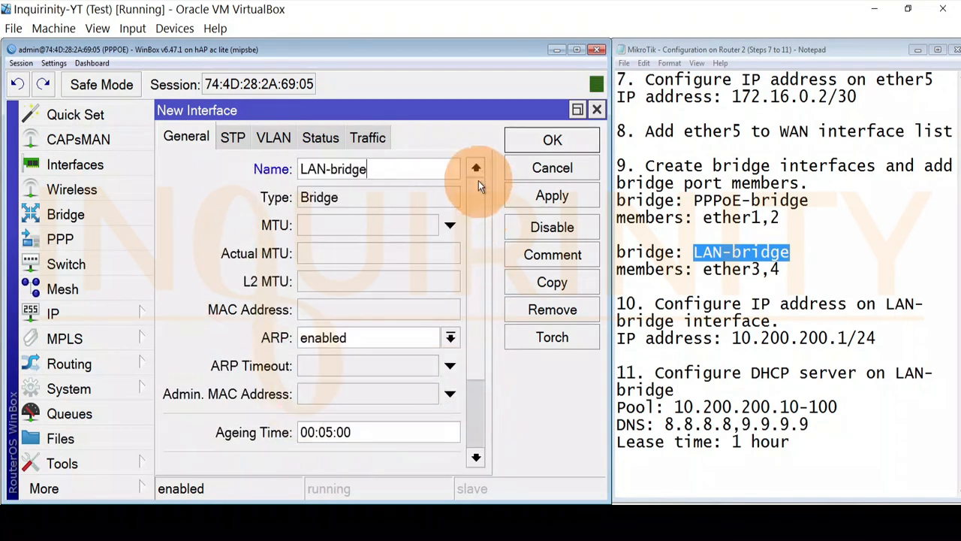
pyautogui.click(563, 143)
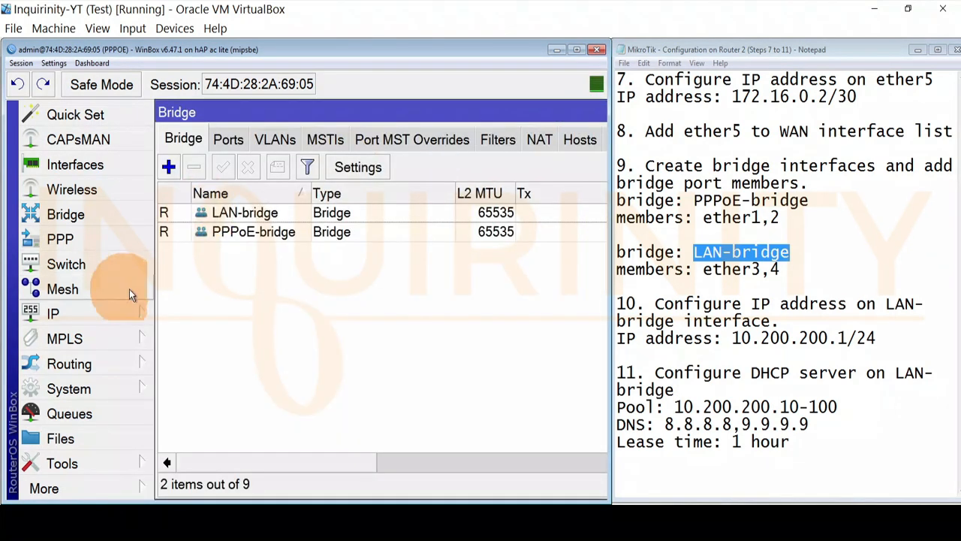
pyautogui.click(702, 217)
pyautogui.moveTo(702, 217); pyautogui.dragTo(801, 218)
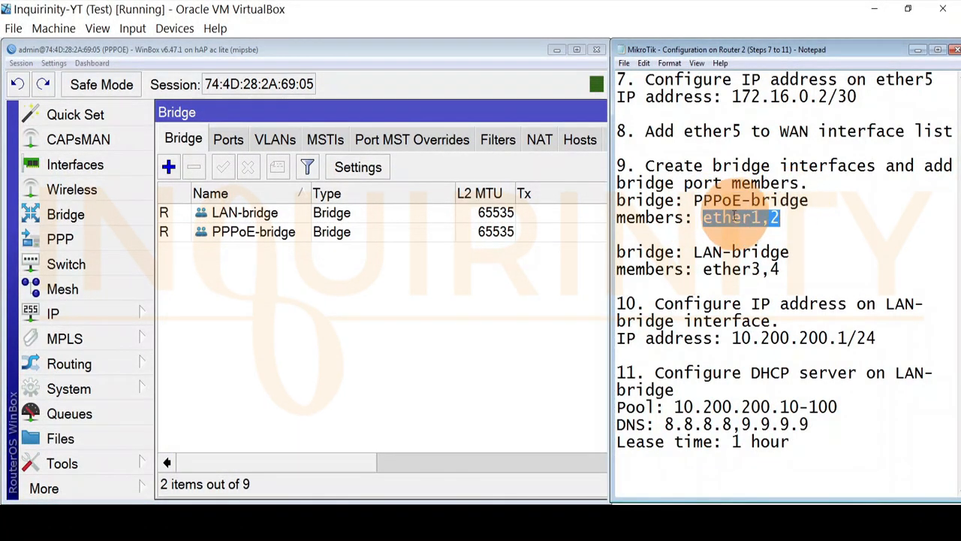
pyautogui.click(230, 142)
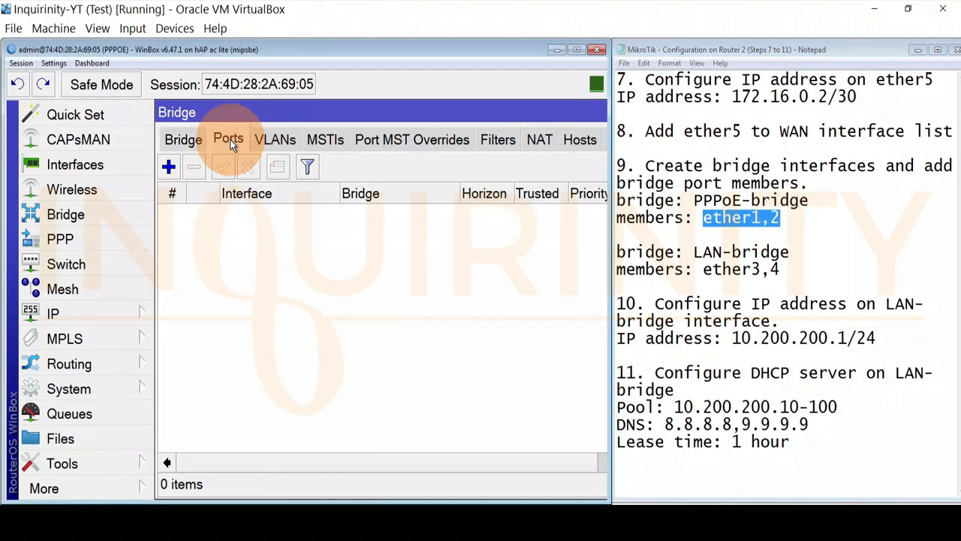
# - Add ether1 and ether2 as ports of PPPoE-bridge
pyautogui.click(169, 167)
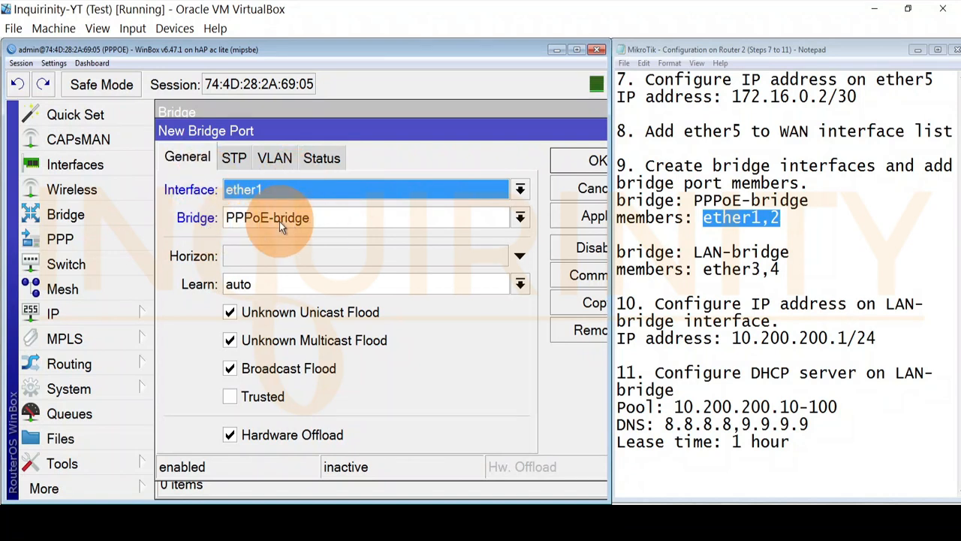
pyautogui.doubleClick(548, 133)
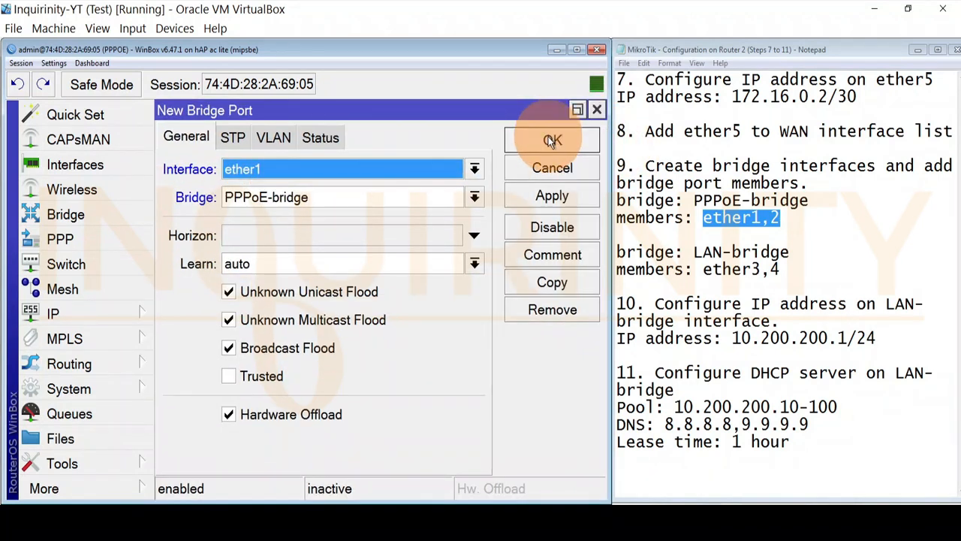
pyautogui.click(556, 143)
pyautogui.click(168, 166)
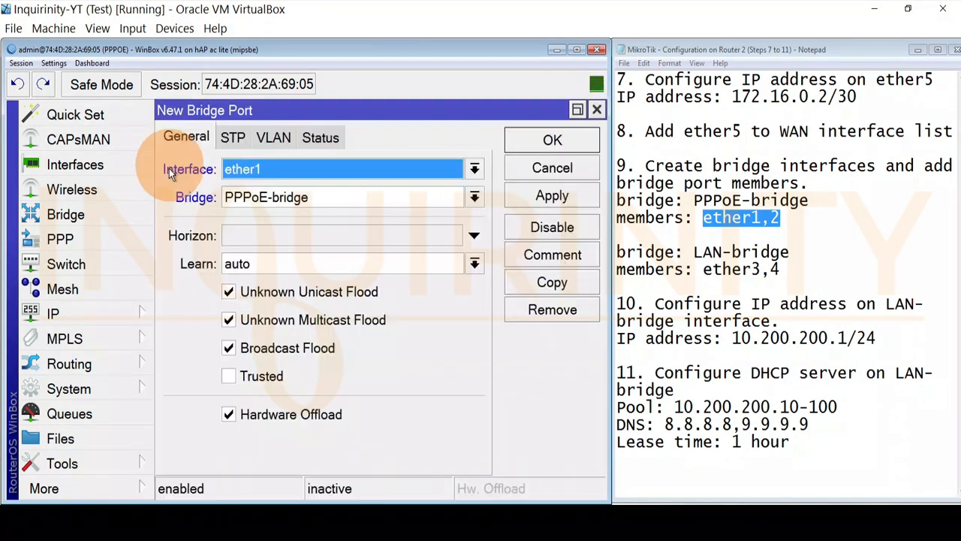
pyautogui.click(347, 179)
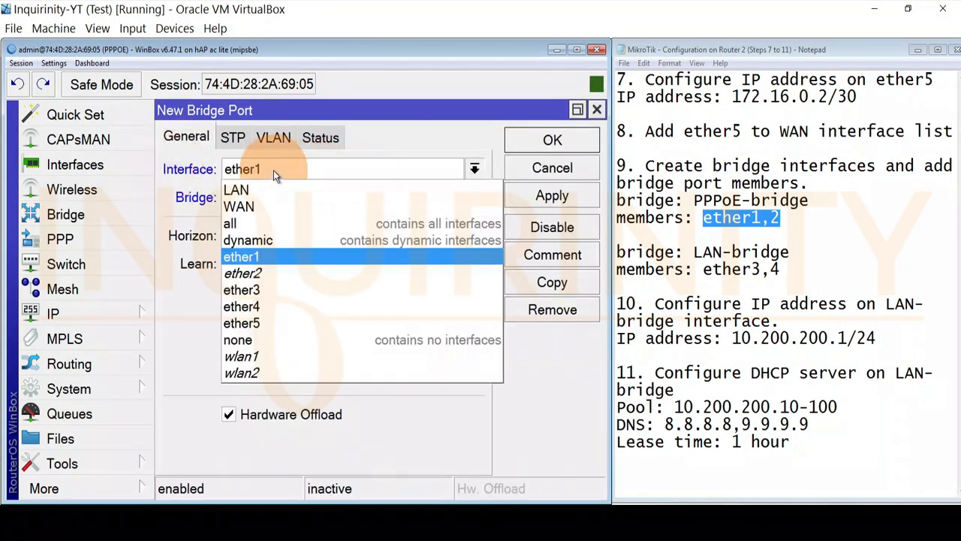
pyautogui.click(255, 273)
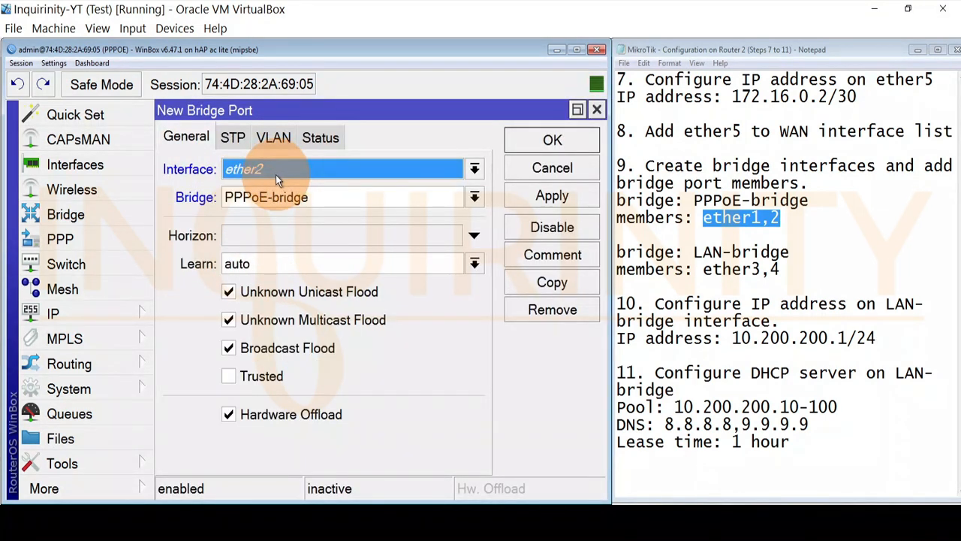
pyautogui.press('Return')
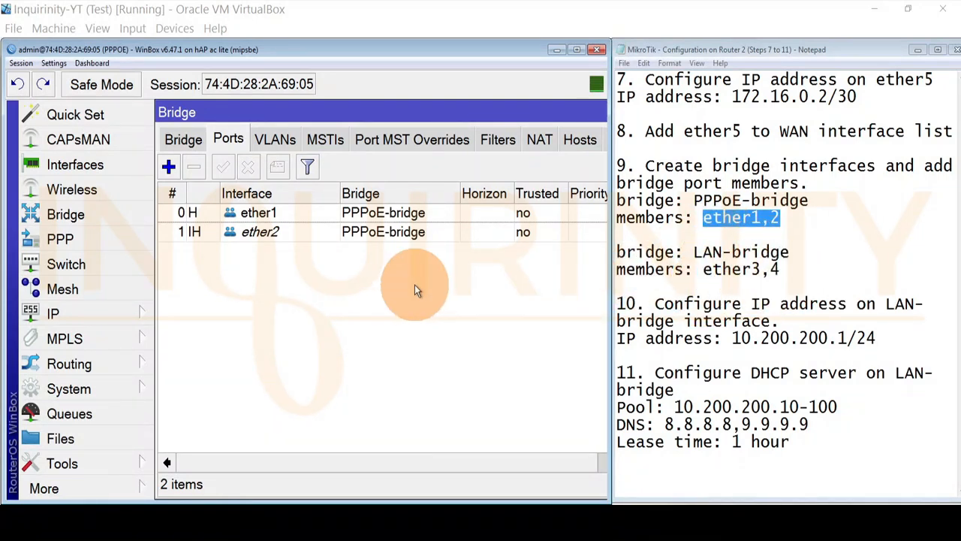
# - Add ether3 and ether4 as ports of LAN-bridge
pyautogui.click(169, 166)
pyautogui.click(284, 172)
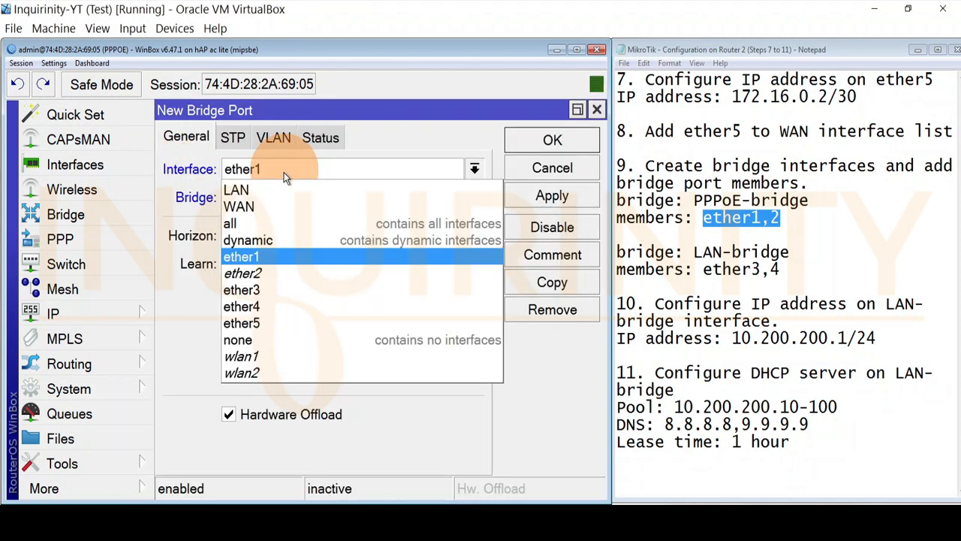
pyautogui.click(258, 290)
pyautogui.click(255, 198)
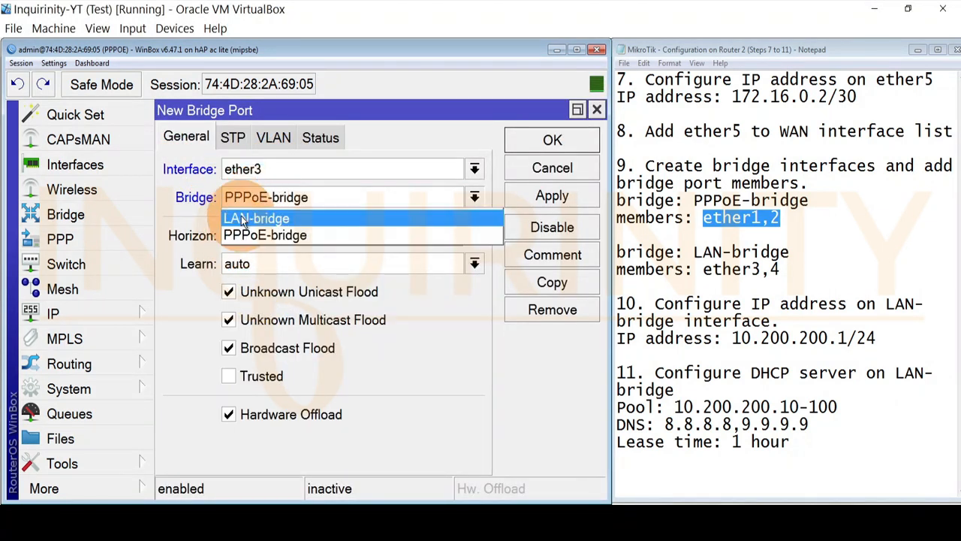
pyautogui.click(256, 218)
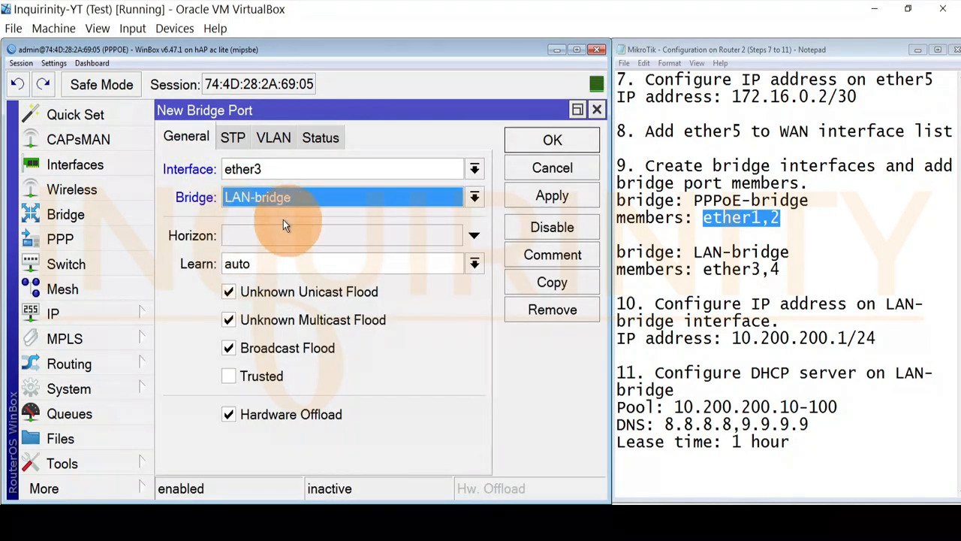
pyautogui.click(536, 137)
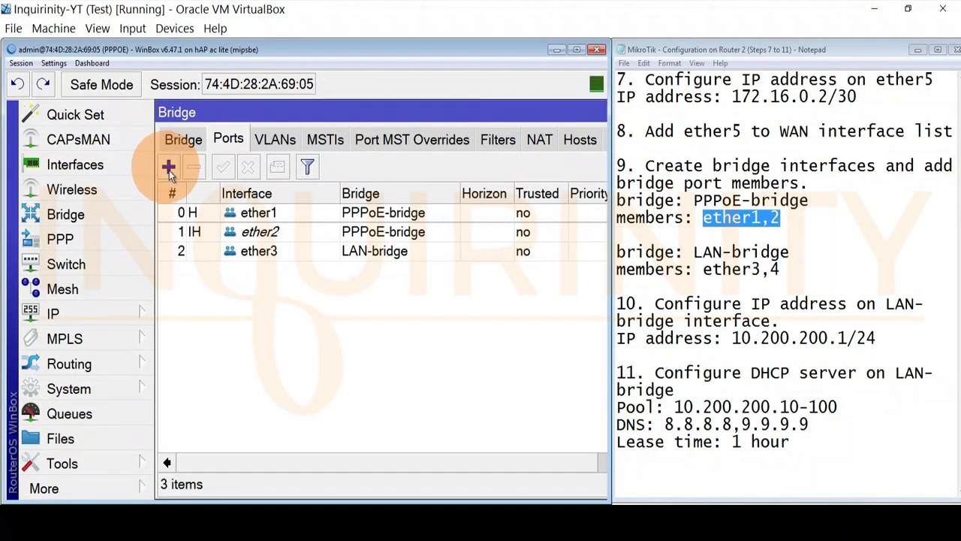
pyautogui.click(168, 167)
pyautogui.click(284, 169)
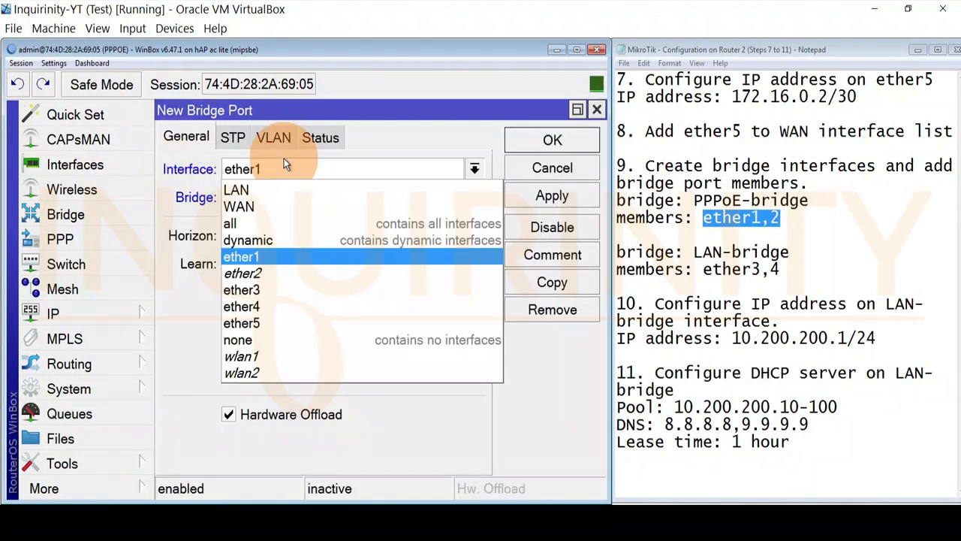
pyautogui.click(260, 305)
pyautogui.click(266, 198)
pyautogui.click(262, 220)
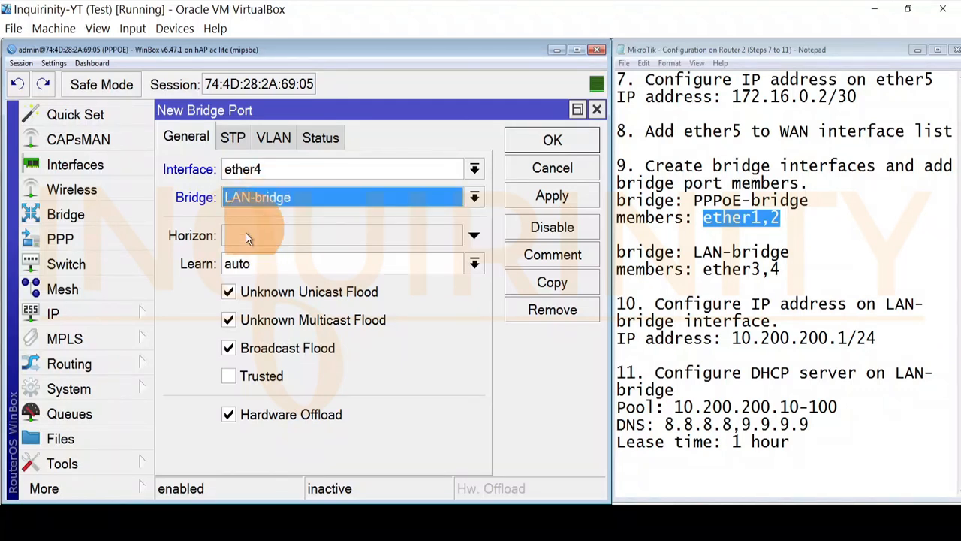
pyautogui.click(551, 141)
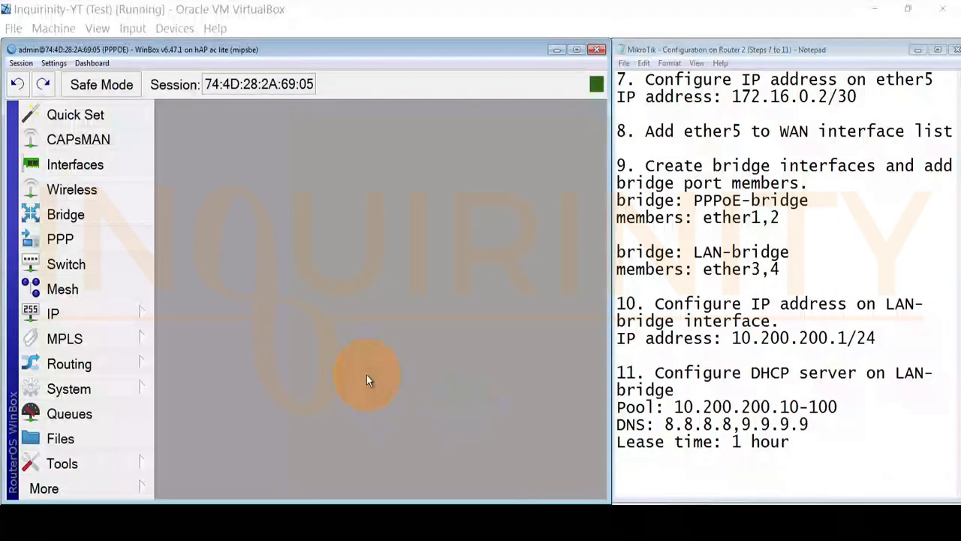
# - Bring up the IP Addresses list showing the existing 172.16.0.2/30 entry
pyautogui.click(634, 330)
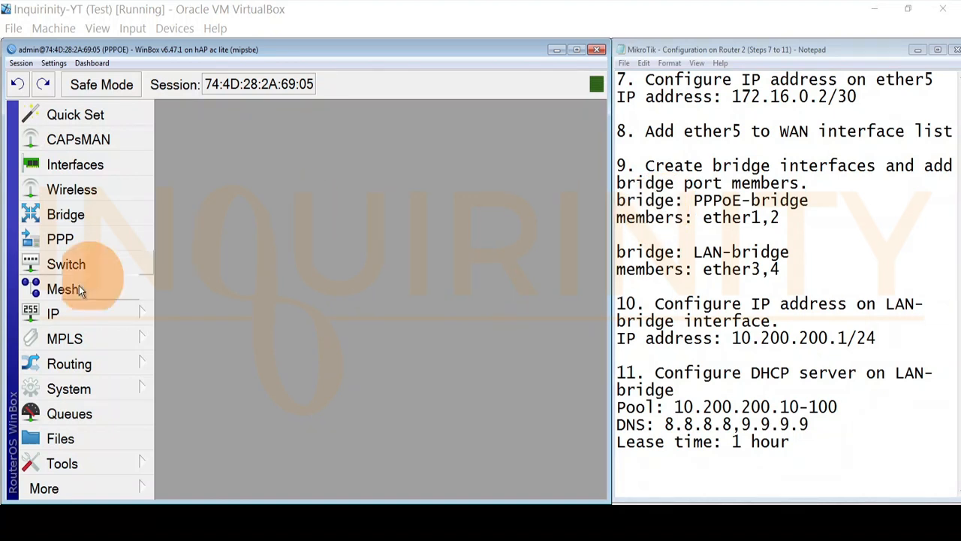
pyautogui.click(66, 314)
pyautogui.click(240, 106)
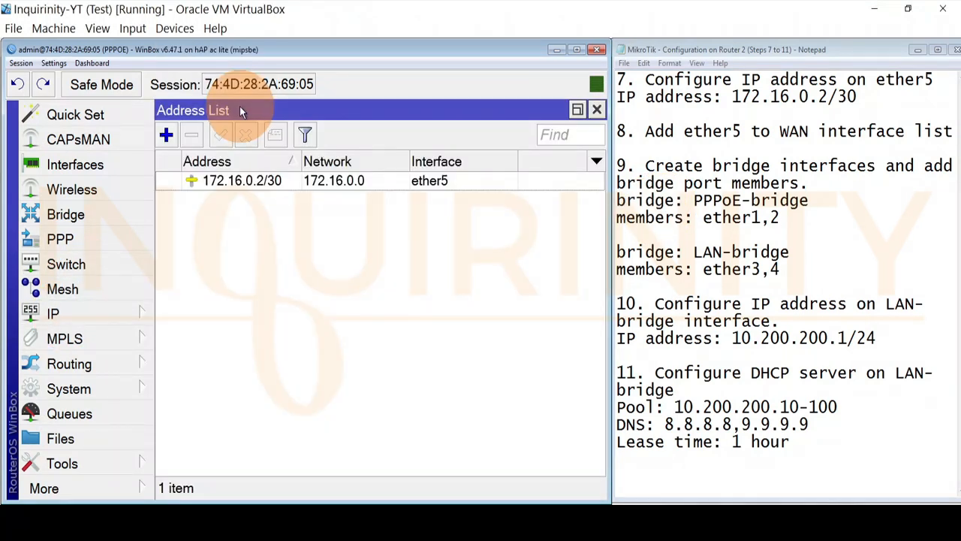
pyautogui.click(239, 190)
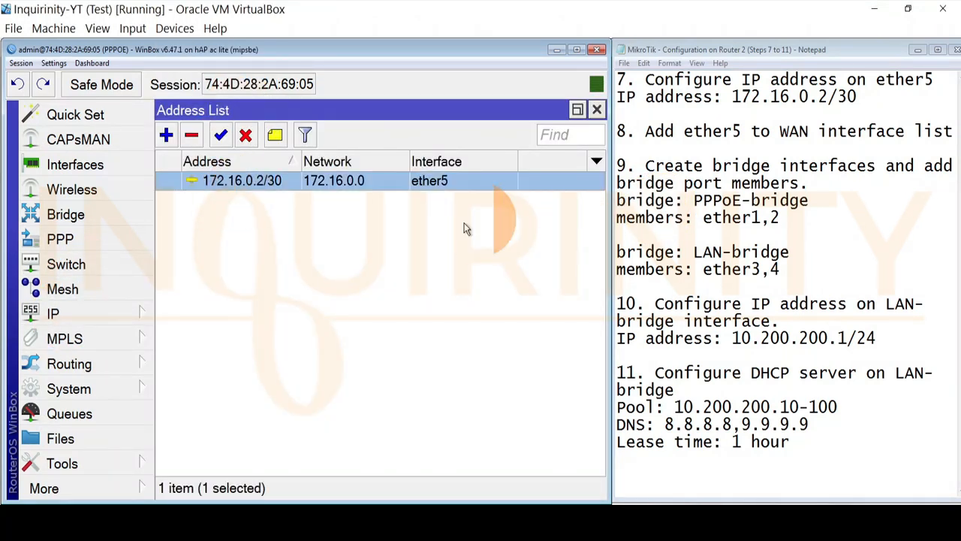
# - Add the address 10.200.200.1/24 on the LAN-bridge interface
pyautogui.click(172, 138)
pyautogui.click(448, 268)
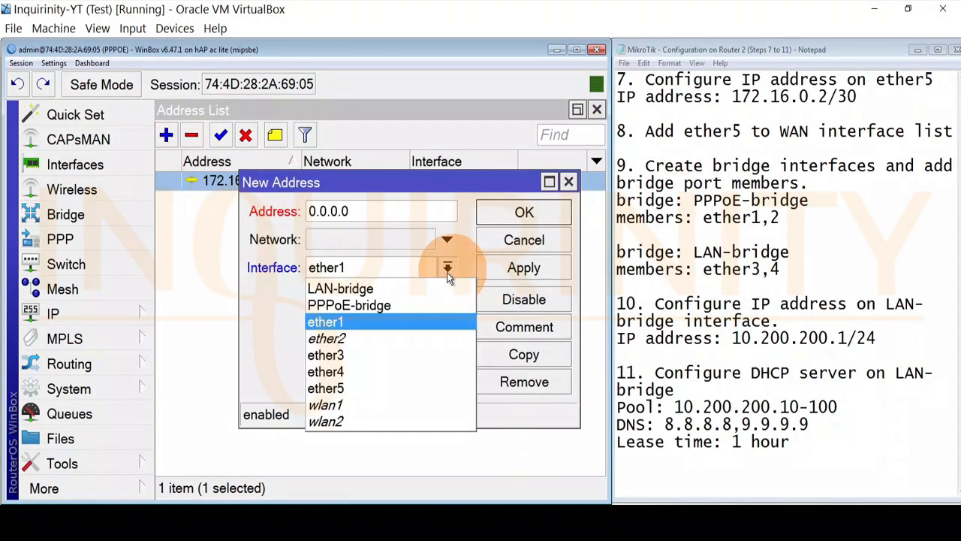
pyautogui.click(351, 288)
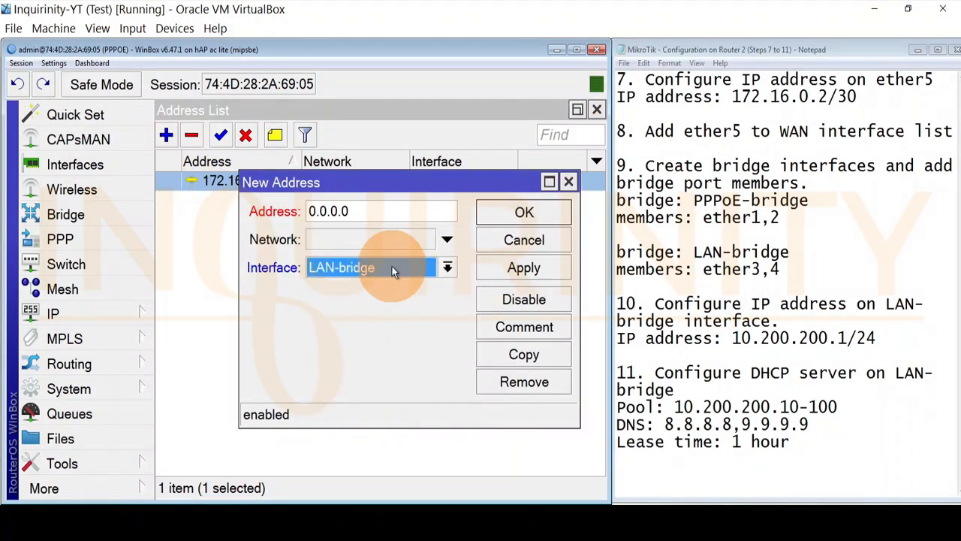
pyautogui.click(369, 211)
pyautogui.write('10.100')
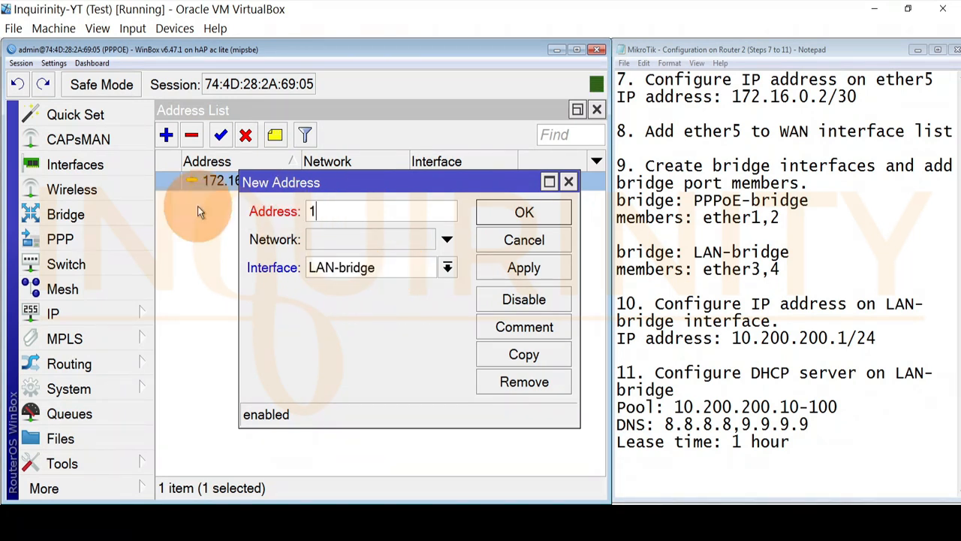
pyautogui.press('BackSpace')
pyautogui.press('BackSpace')
pyautogui.press('BackSpace')
pyautogui.write('200.200.1/24')
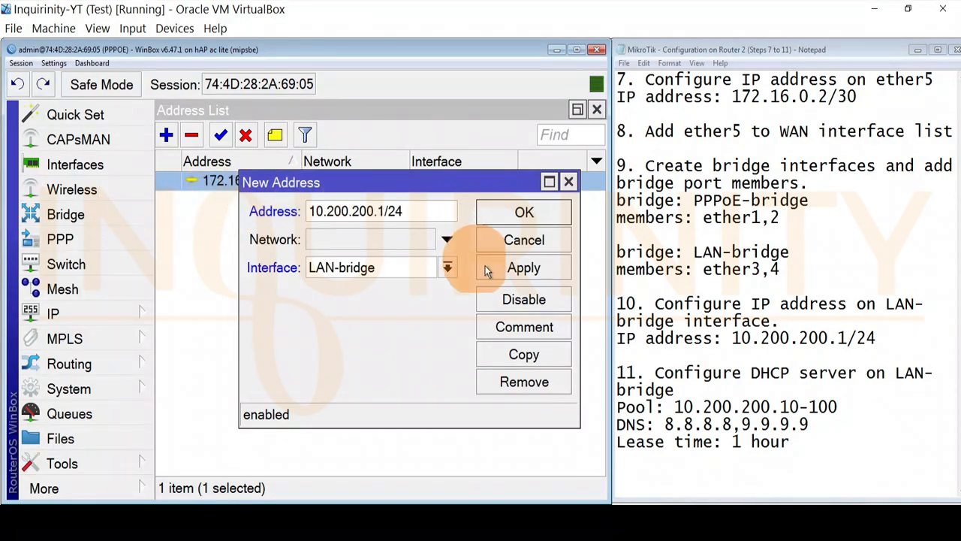
pyautogui.click(522, 268)
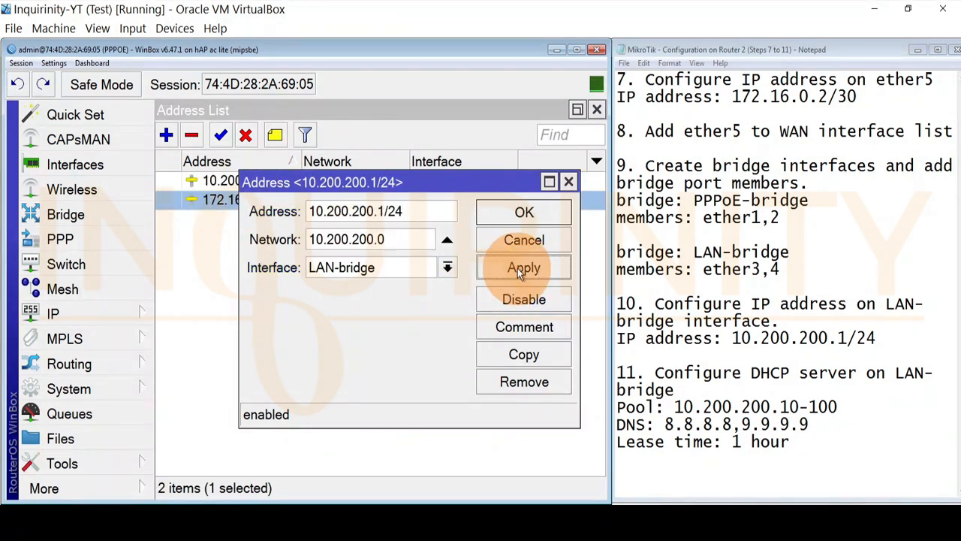
pyautogui.click(524, 214)
pyautogui.click(301, 184)
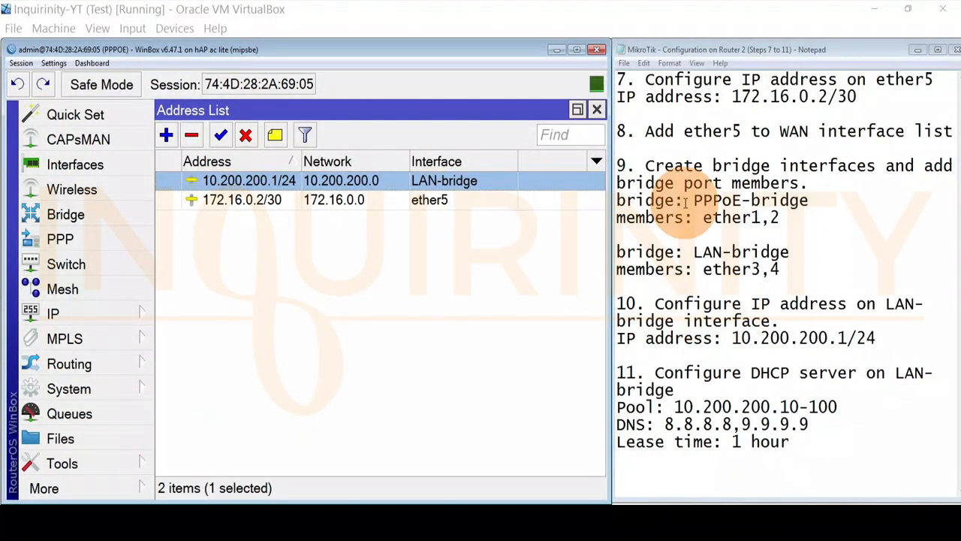
pyautogui.moveTo(694, 201); pyautogui.dragTo(864, 200)
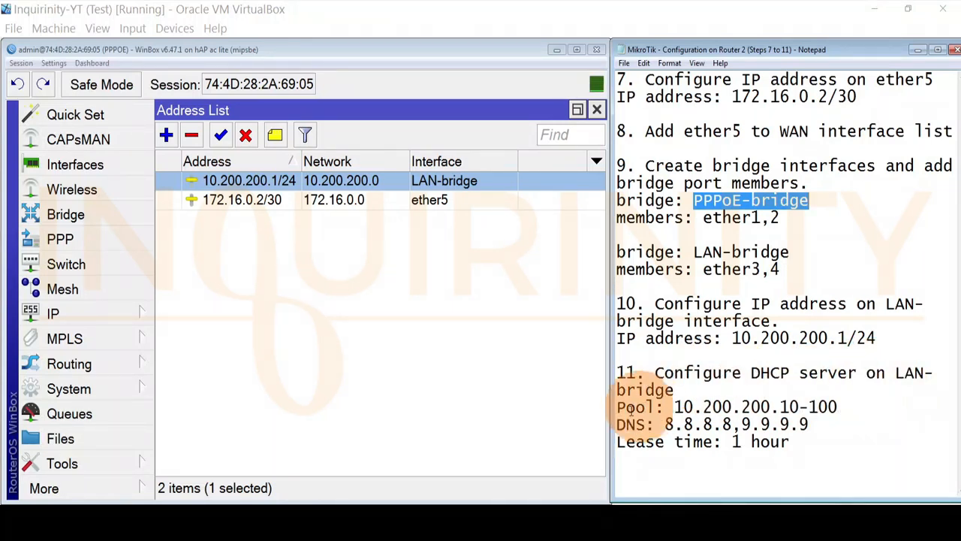
# - Start DHCP Setup on LAN-bridge and accept the 10.200.200.0/24 address space
pyautogui.click(597, 109)
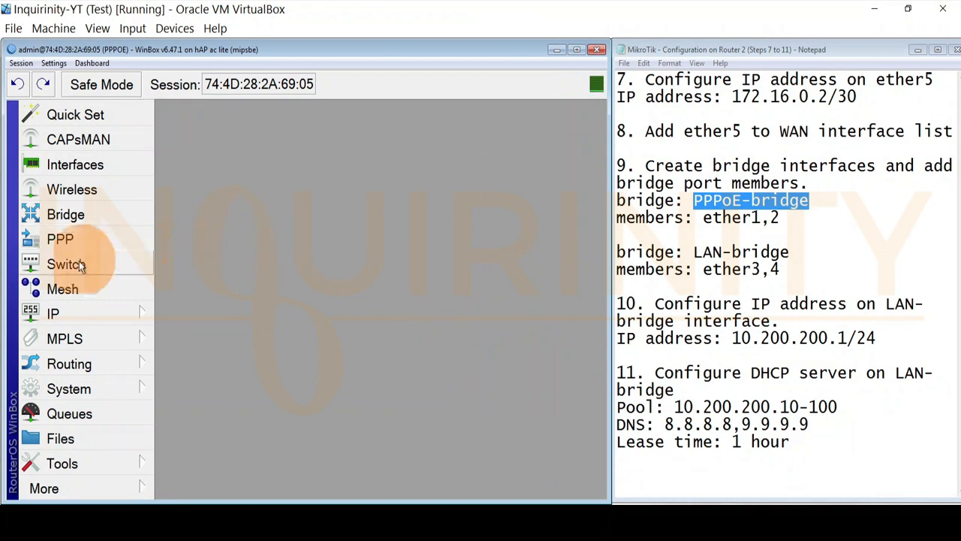
pyautogui.click(67, 312)
pyautogui.click(202, 208)
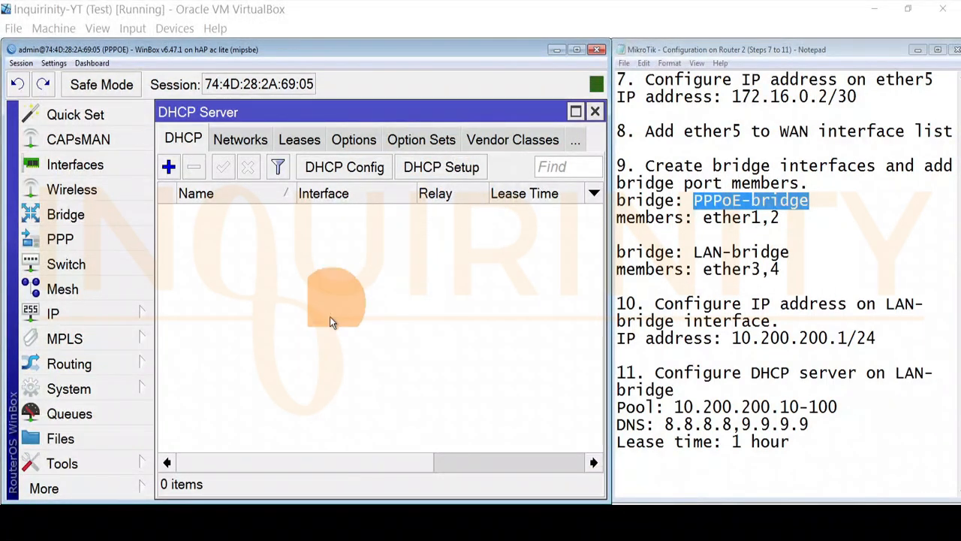
pyautogui.click(433, 168)
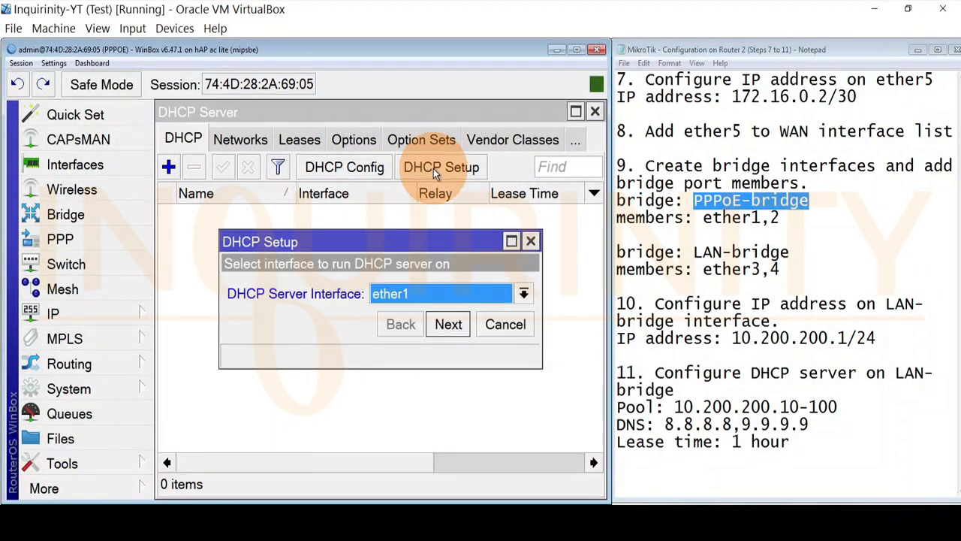
pyautogui.click(524, 293)
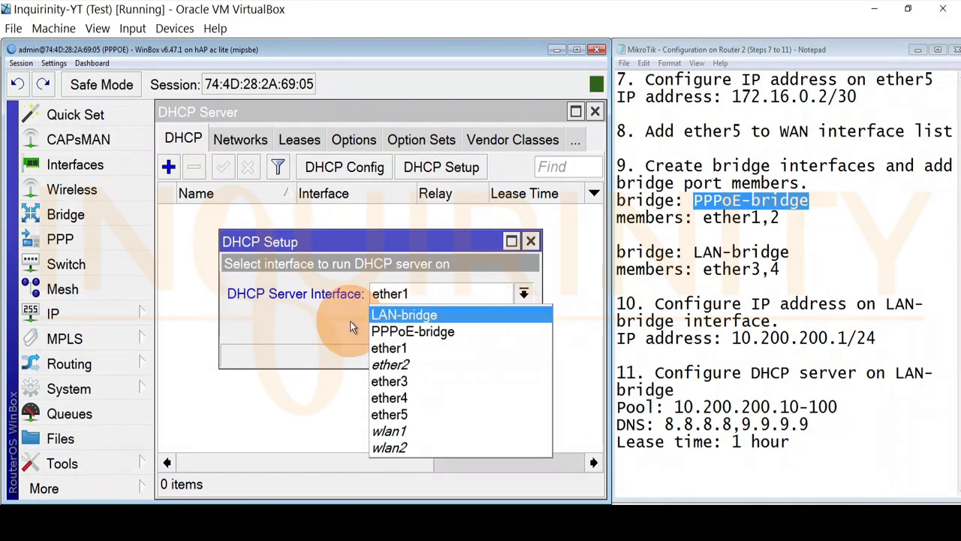
pyautogui.click(415, 316)
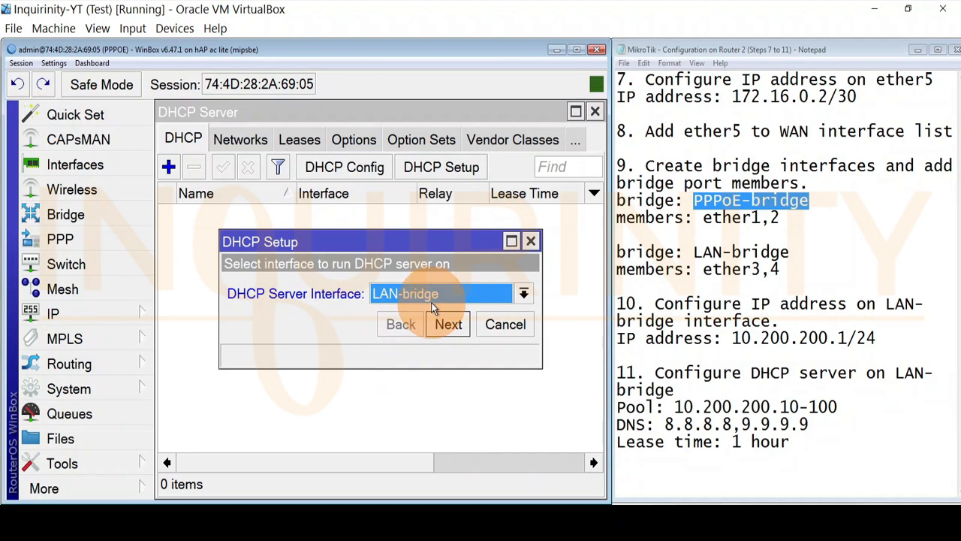
pyautogui.click(444, 324)
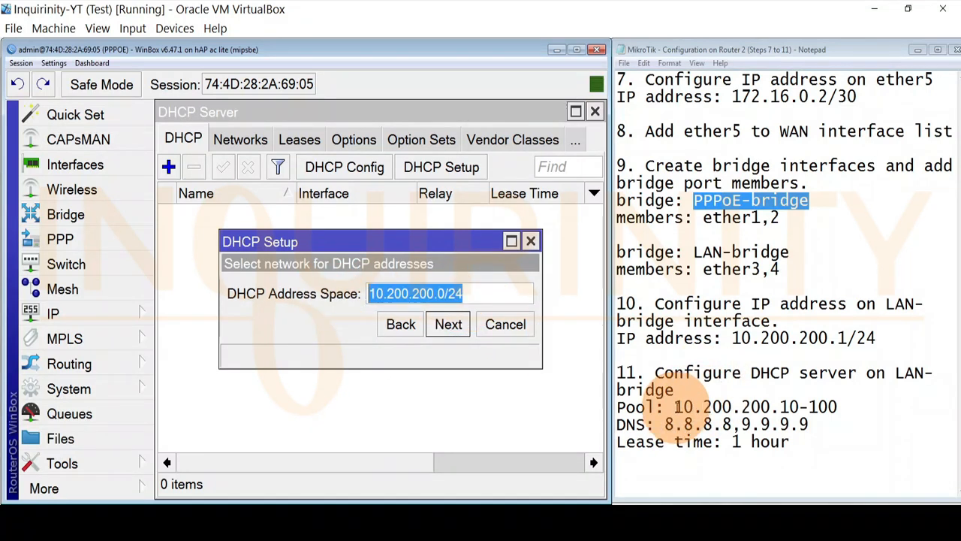
pyautogui.moveTo(732, 338); pyautogui.dragTo(851, 338)
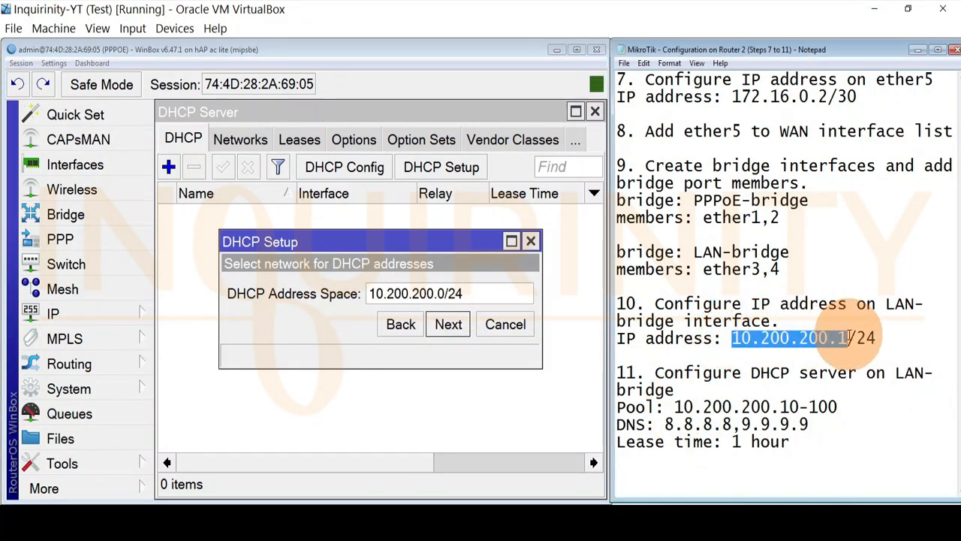
pyautogui.click(450, 323)
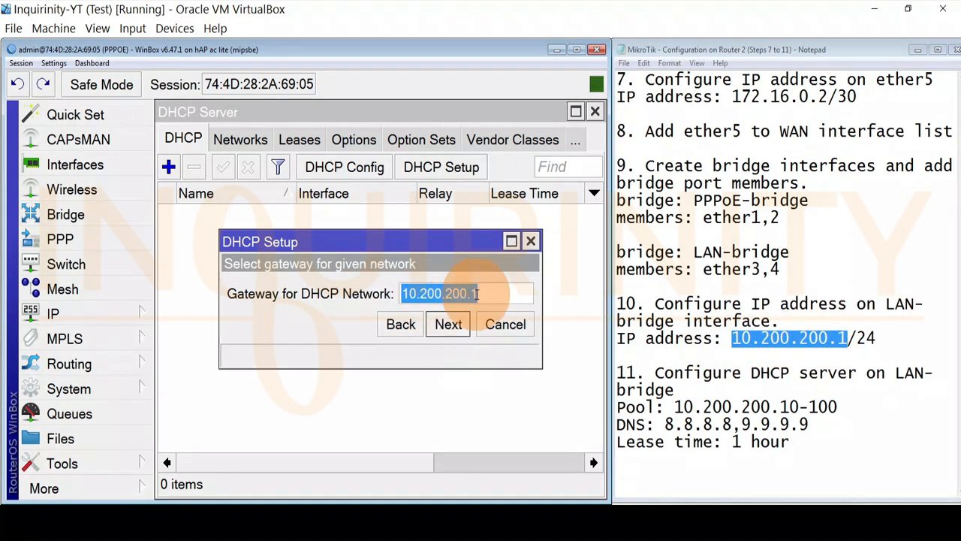
pyautogui.click(455, 326)
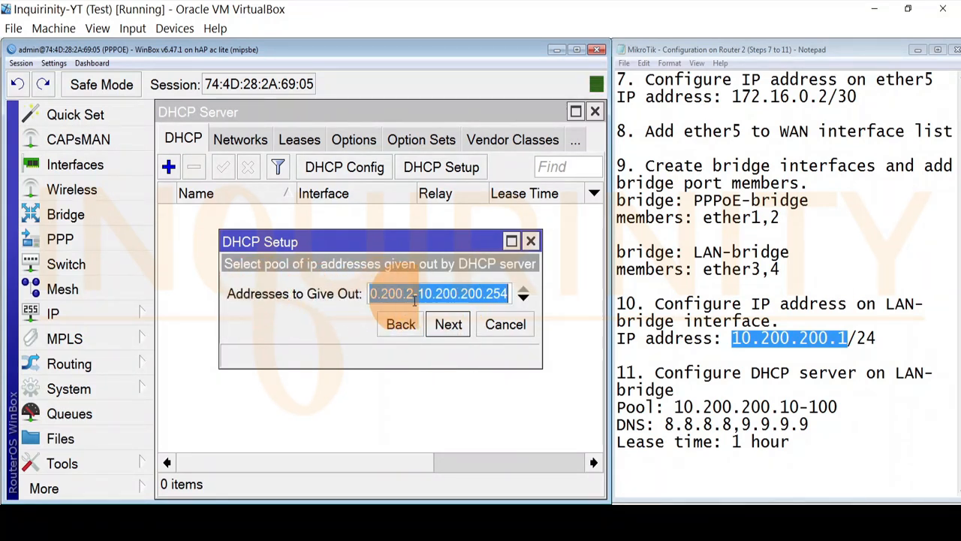
# - Set the DHCP pool to give out 10.200.200.10-10.200.200.100
pyautogui.click(785, 406)
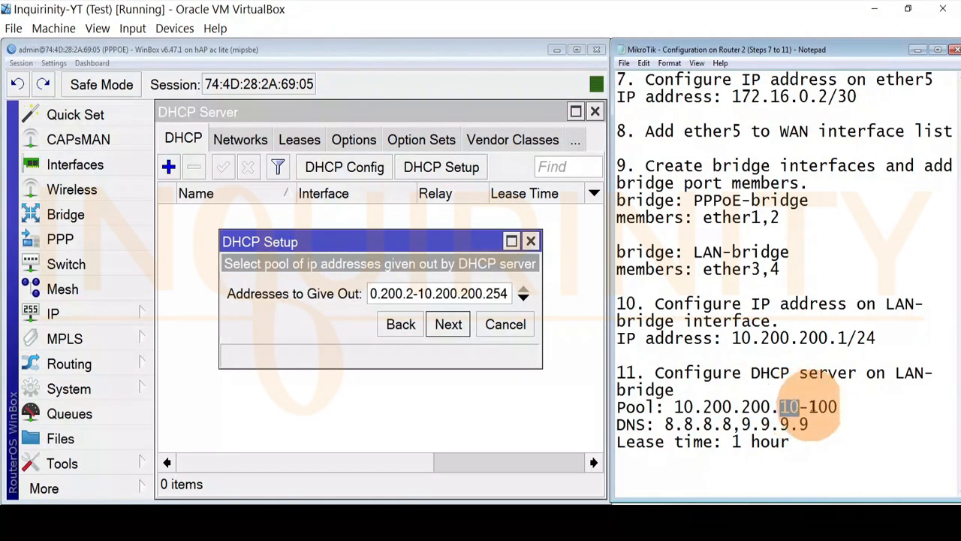
pyautogui.doubleClick(822, 407)
pyautogui.click(406, 294)
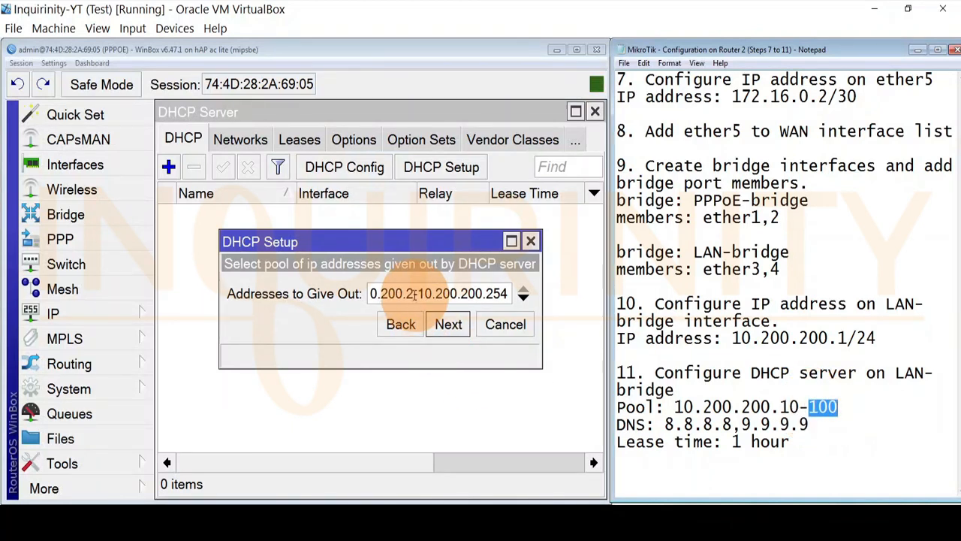
pyautogui.press('BackSpace')
pyautogui.write('10')
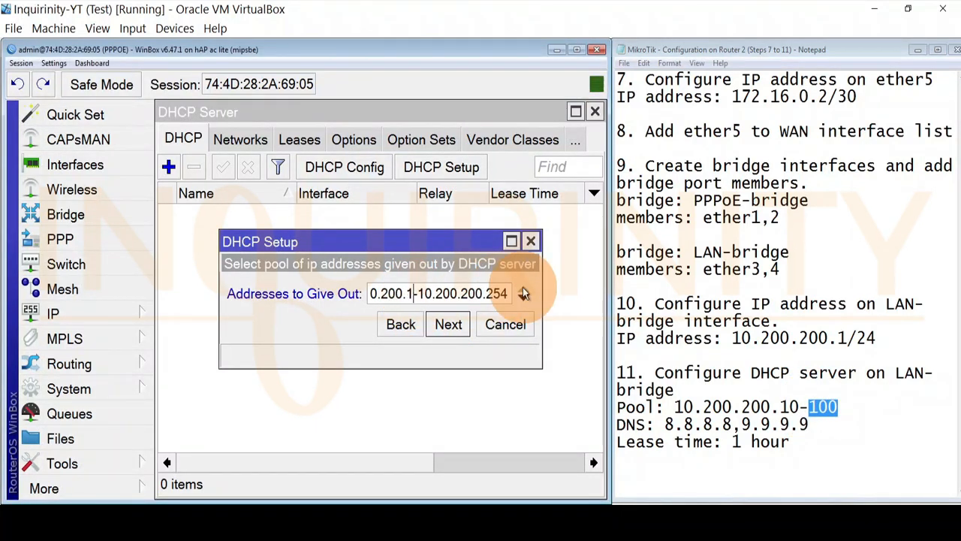
pyautogui.moveTo(539, 297); pyautogui.dragTo(570, 297)
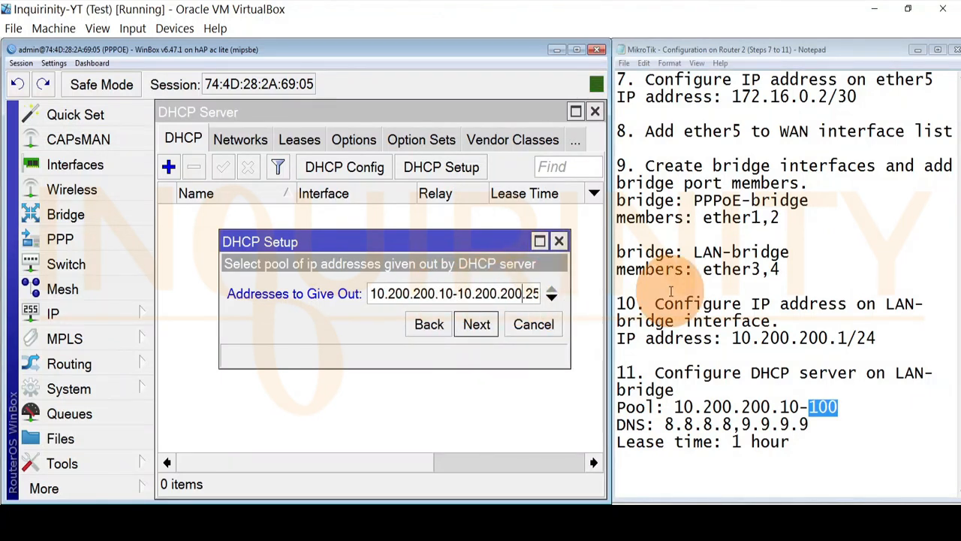
pyautogui.press('Right')
pyautogui.press('Right')
pyautogui.press('Right')
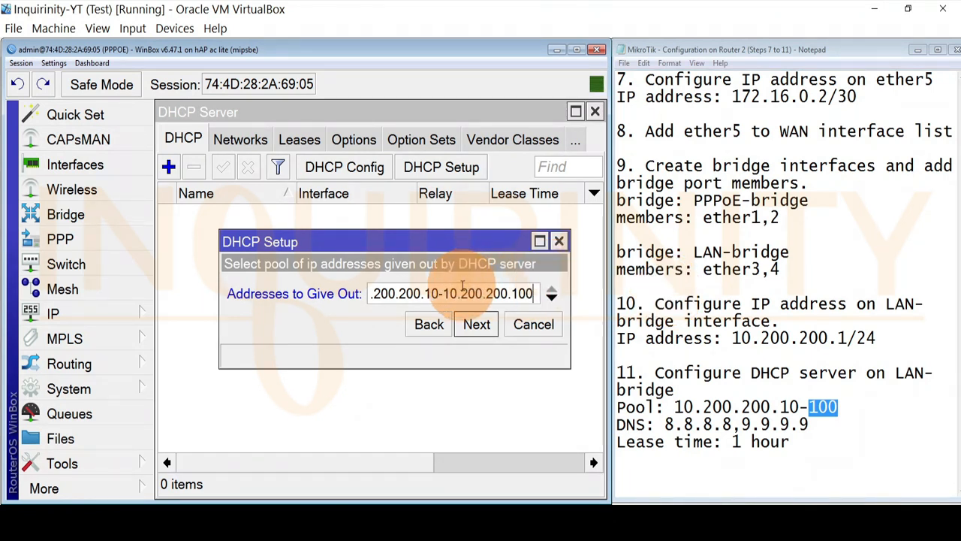
pyautogui.click(477, 327)
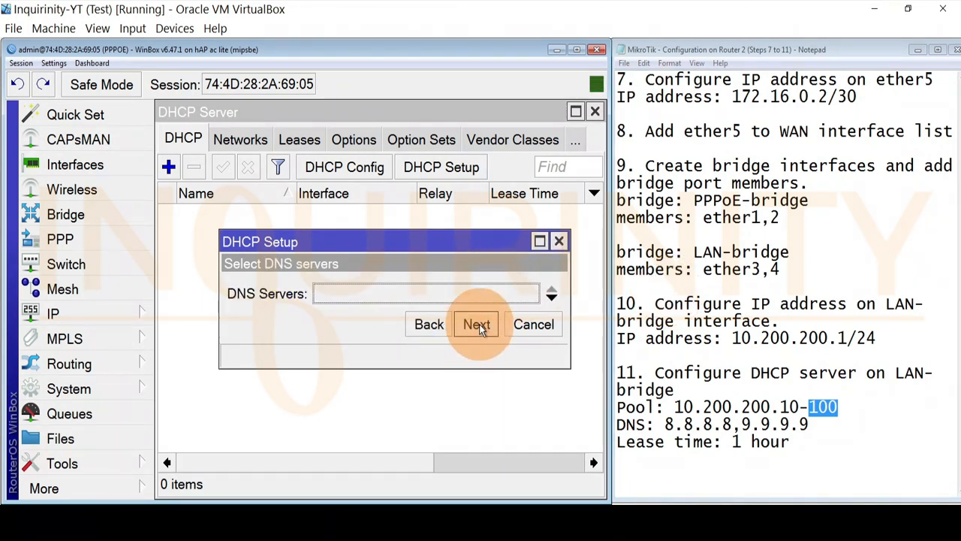
# - Set the DHCP DNS servers to 8.8.8.8 and 9.9.9.9
pyautogui.click(405, 298)
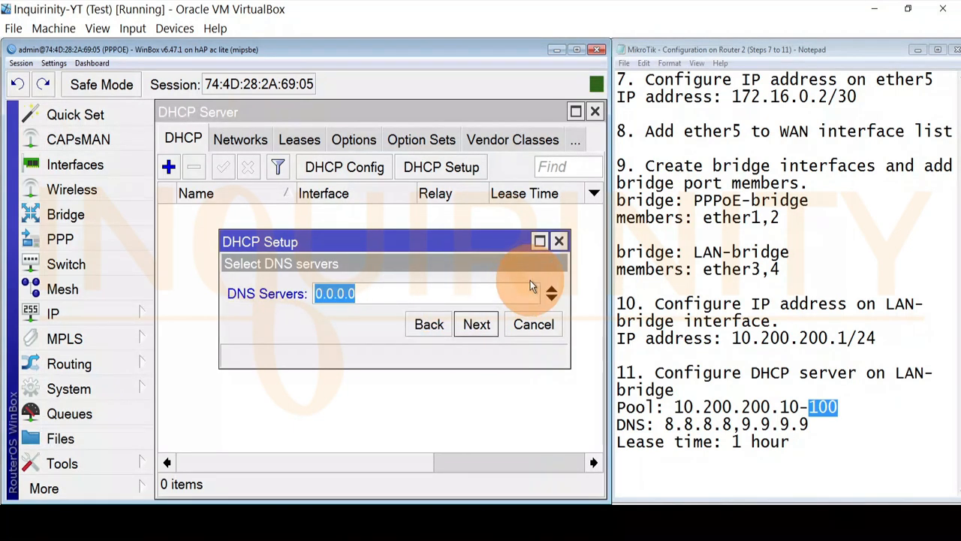
pyautogui.write('8.8.8.8')
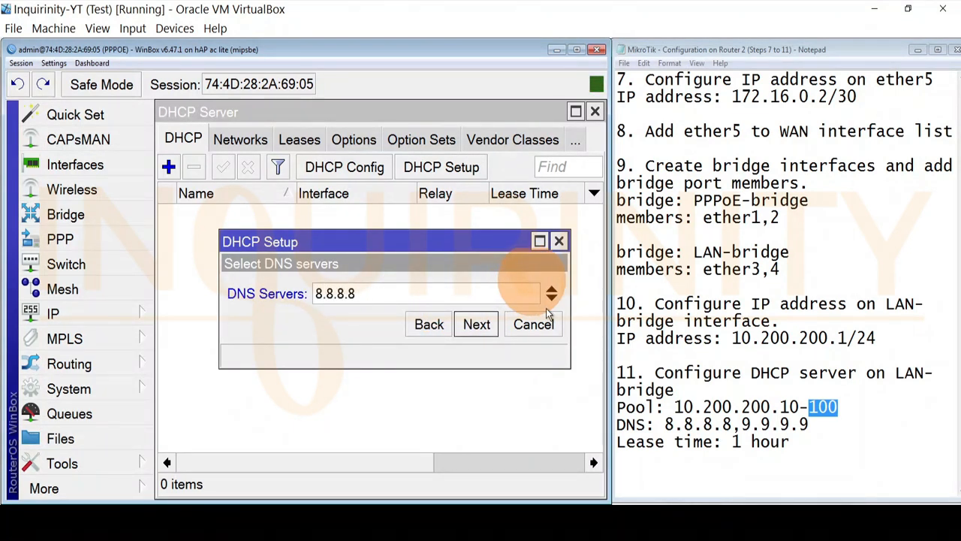
pyautogui.click(550, 301)
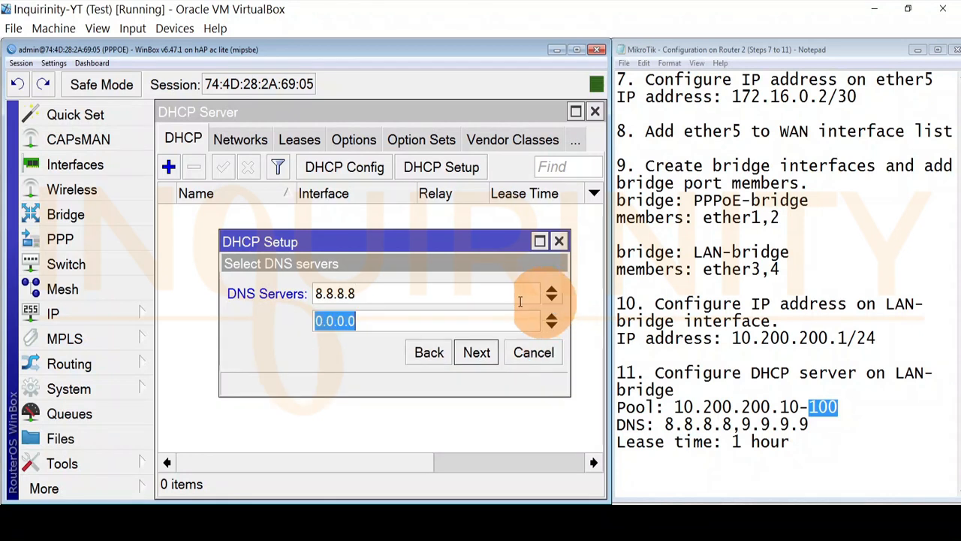
pyautogui.write('9.9.9.9')
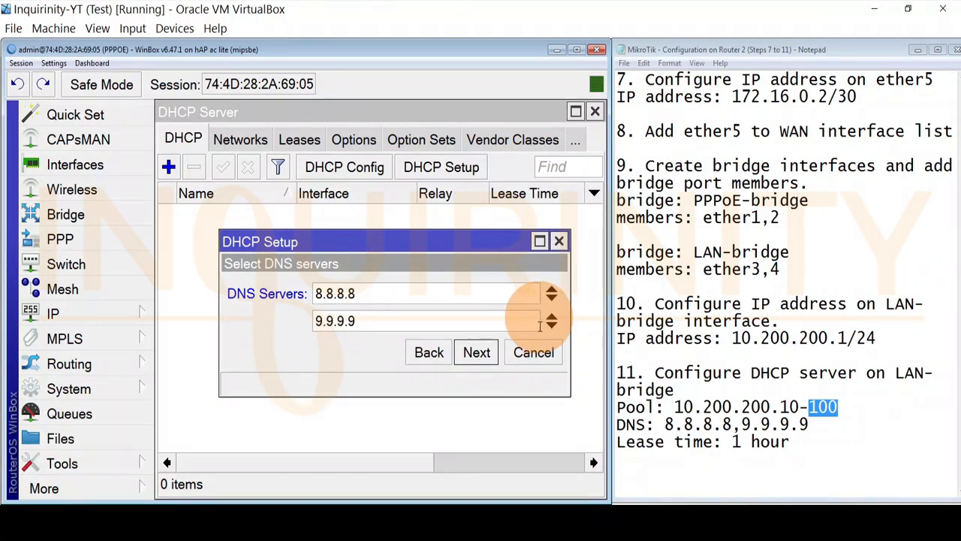
pyautogui.click(481, 353)
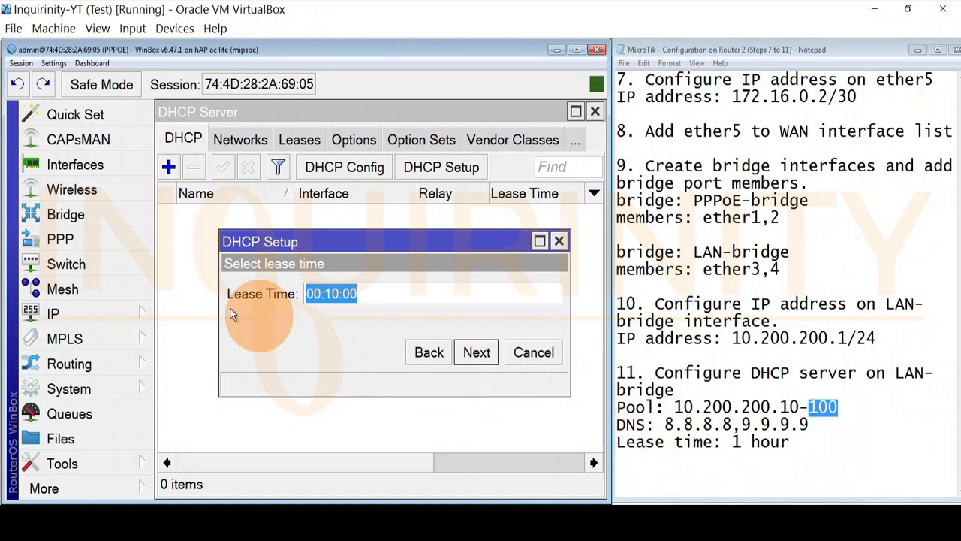
# - Set the lease time to 01:00:00 and finish the DHCP setup
pyautogui.click(327, 293)
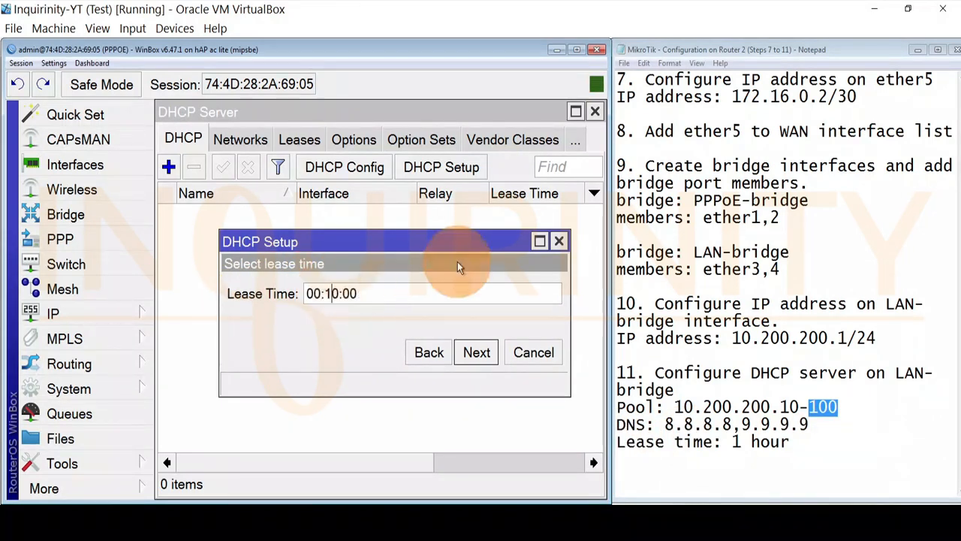
pyautogui.press('BackSpace')
pyautogui.write('0')
pyautogui.press('Left')
pyautogui.press('Left')
pyautogui.press('BackSpace')
pyautogui.write('1')
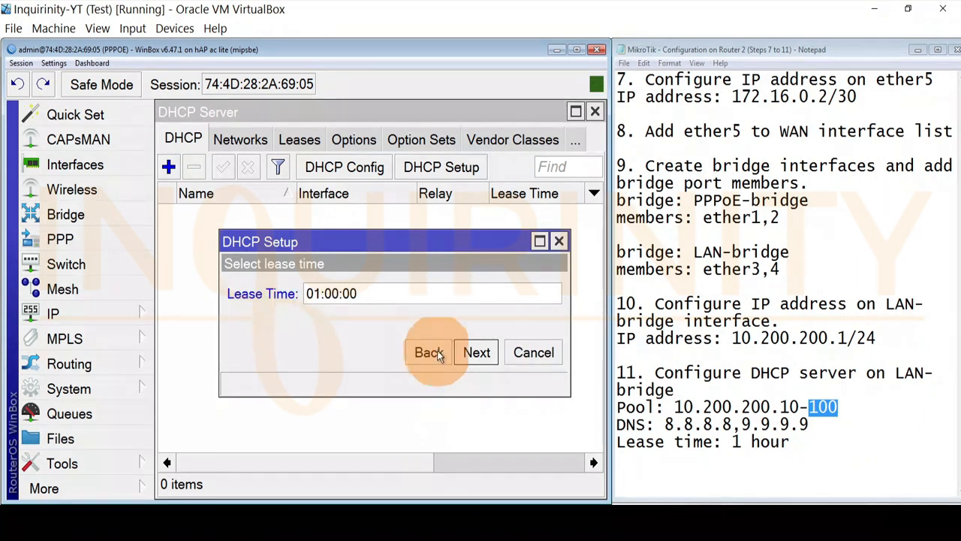
pyautogui.click(480, 358)
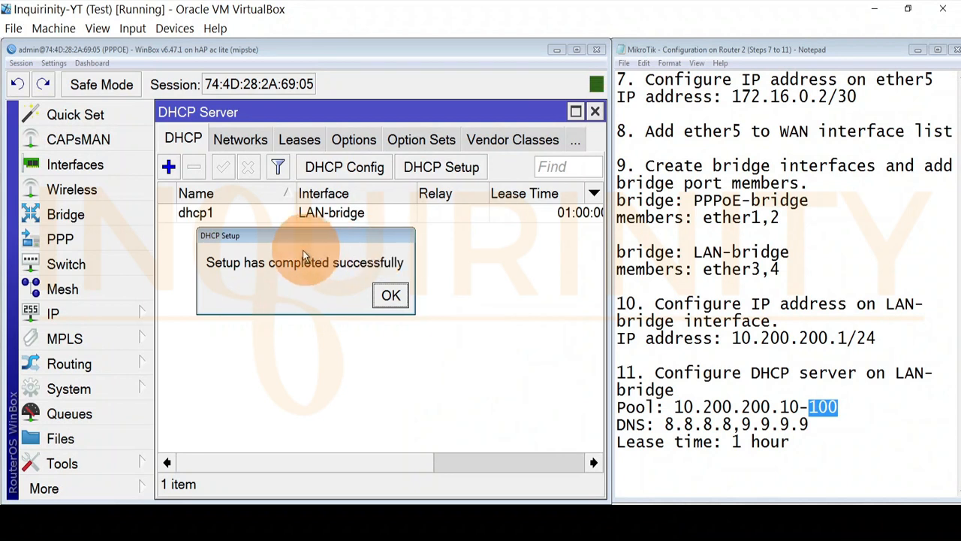
# - Move the DHCP setup-complete message out of the way
pyautogui.moveTo(299, 239); pyautogui.dragTo(340, 267)
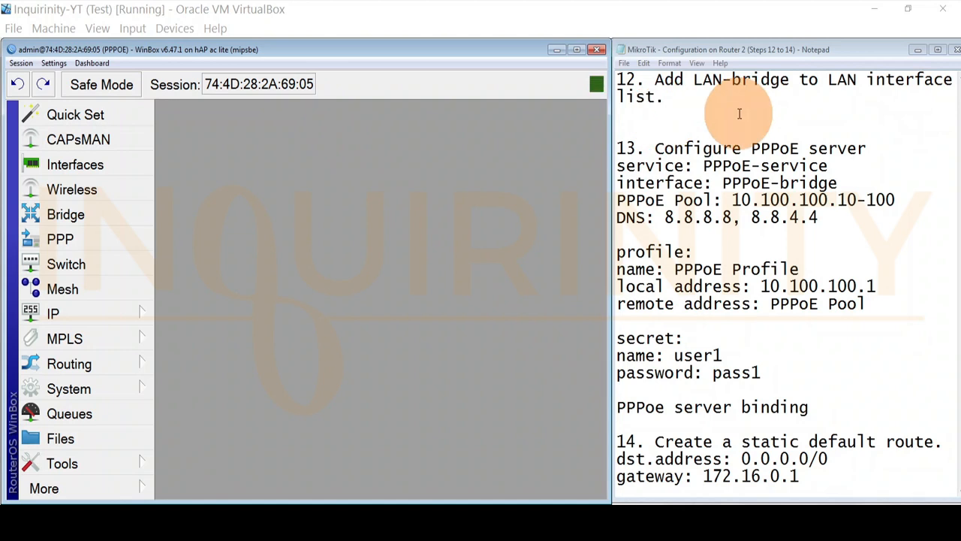
# - Add LAN-bridge as a member of the LAN interface list and save it
pyautogui.click(50, 167)
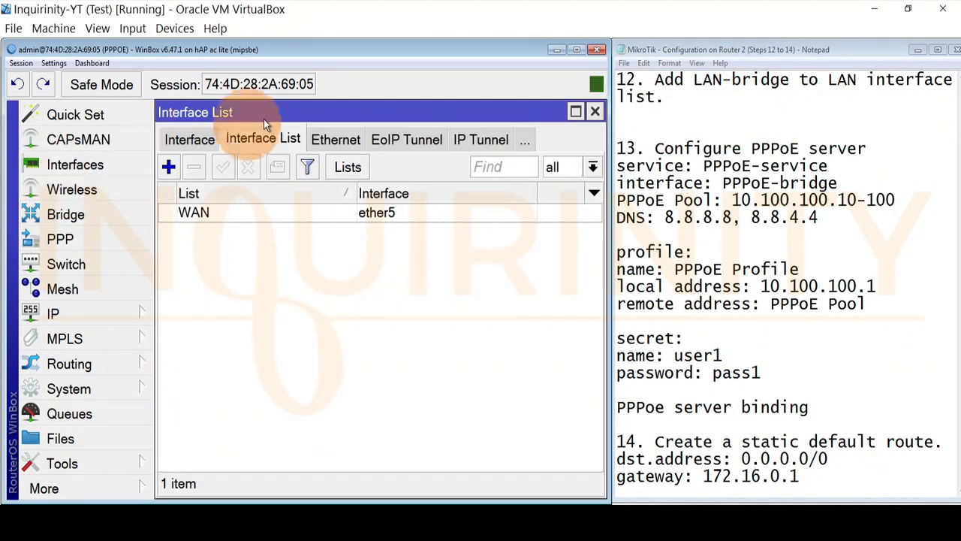
pyautogui.click(169, 167)
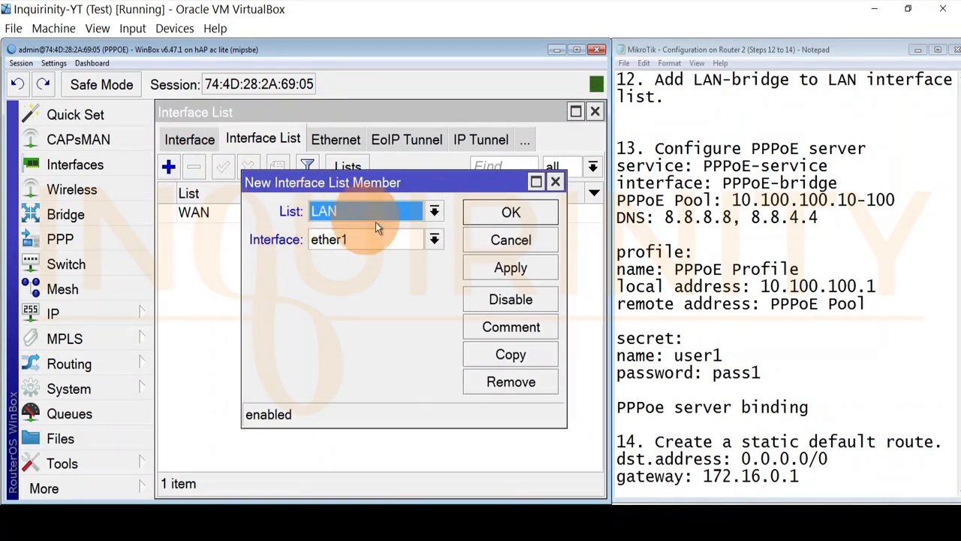
pyautogui.click(368, 240)
pyautogui.click(346, 261)
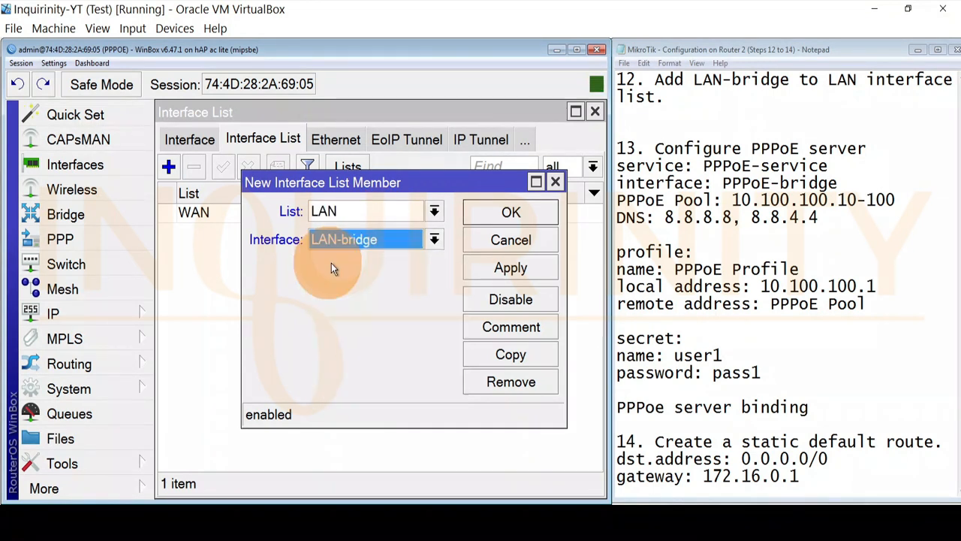
pyautogui.click(510, 268)
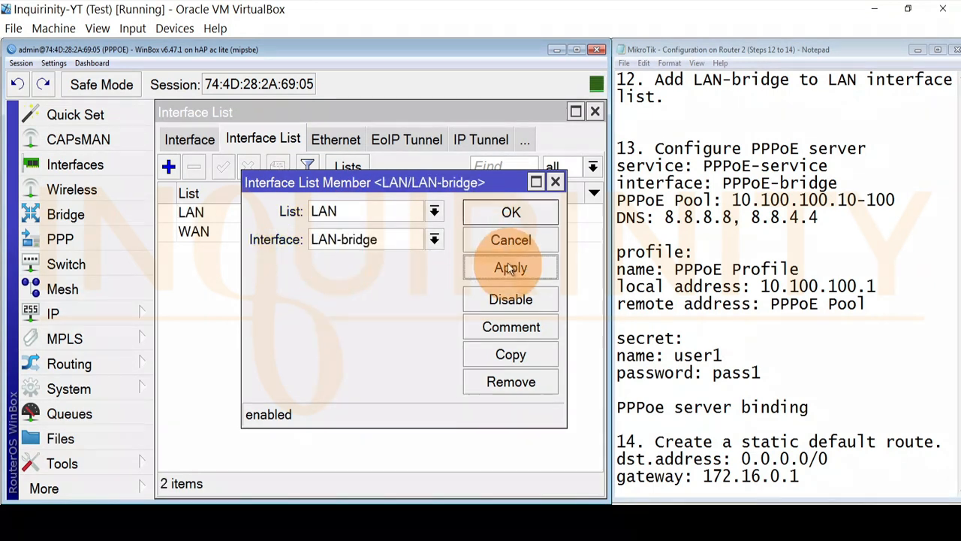
pyautogui.click(511, 213)
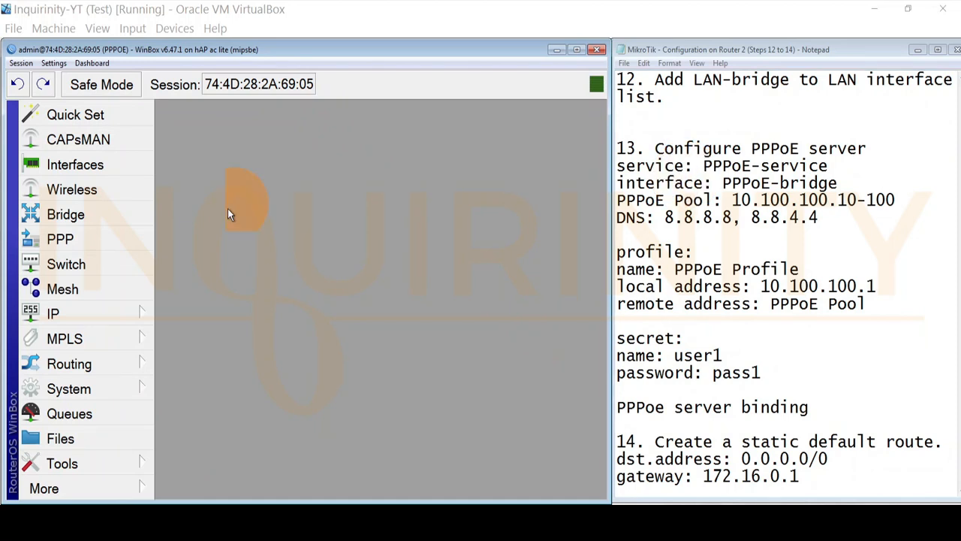
# - Open the PPP window and mark the PPPoE Pool line in the notes
pyautogui.click(62, 239)
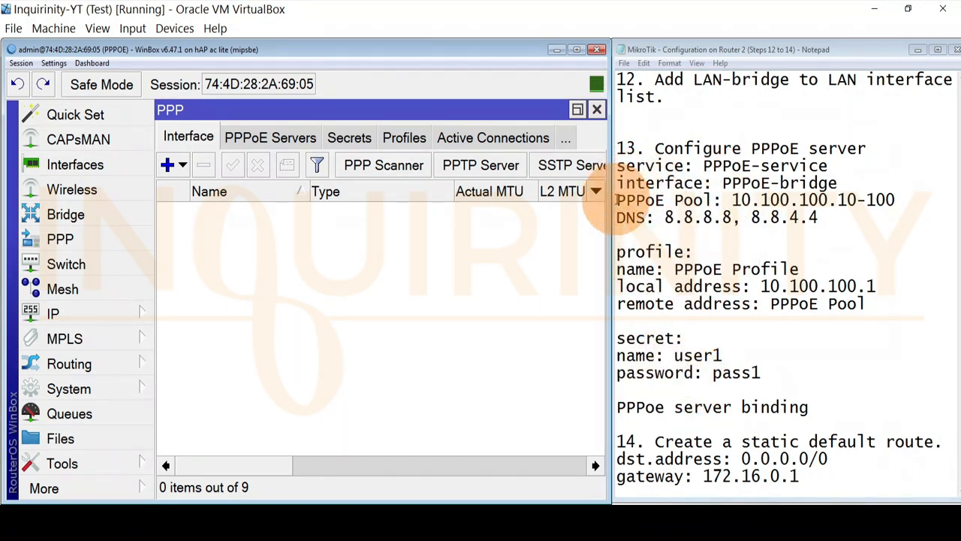
pyautogui.moveTo(617, 200); pyautogui.dragTo(937, 200)
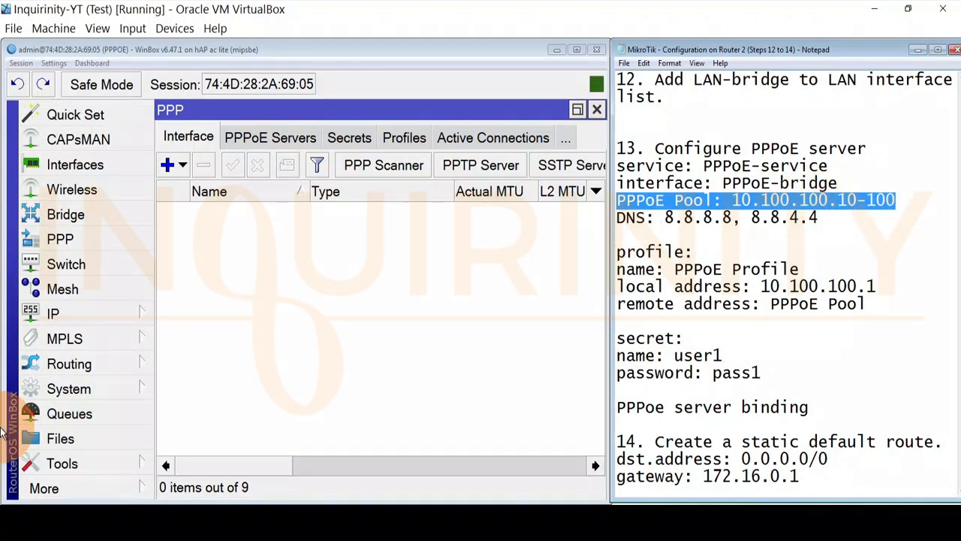
# - Create IP pool PPPoE-Pool with range 10.100.100.10-10.100.100.100
pyautogui.click(106, 318)
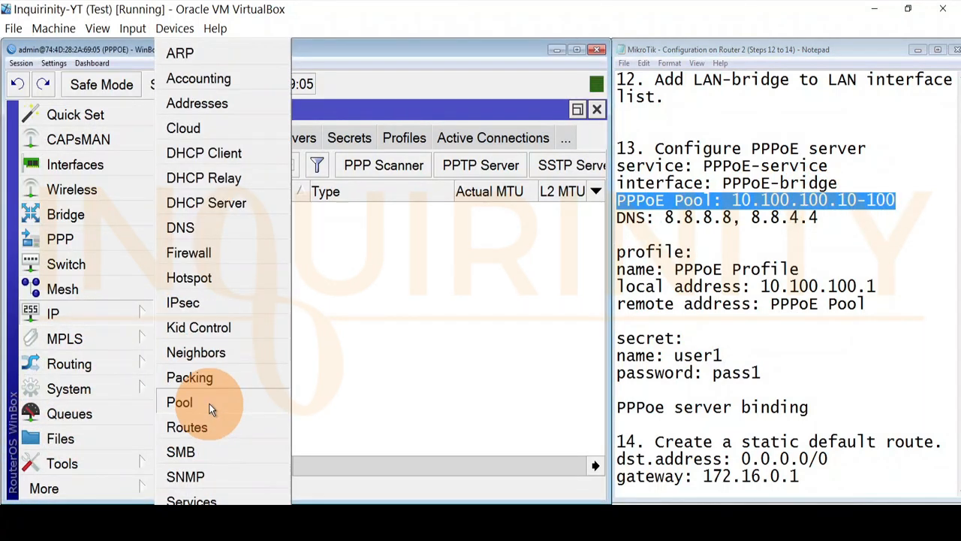
pyautogui.click(184, 404)
pyautogui.click(168, 166)
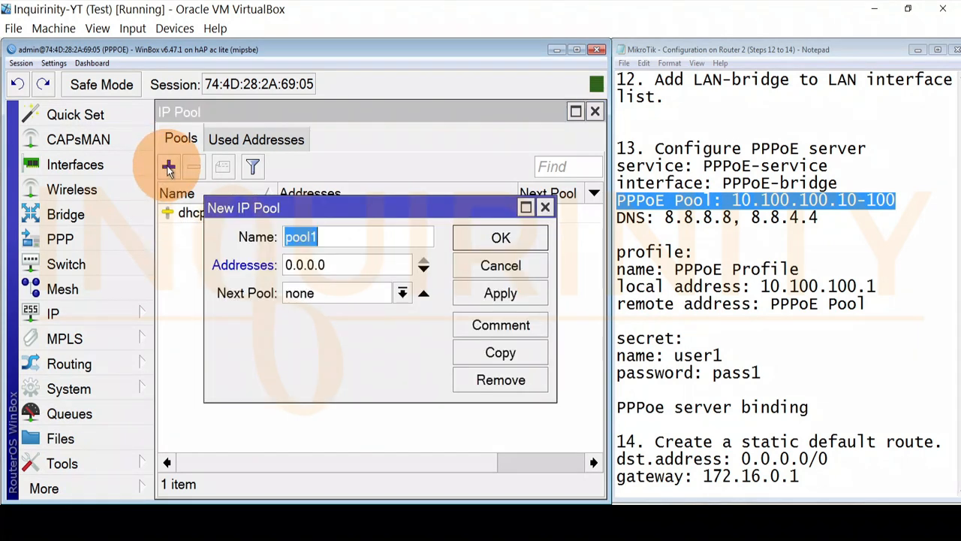
pyautogui.moveTo(350, 186); pyautogui.dragTo(339, 214)
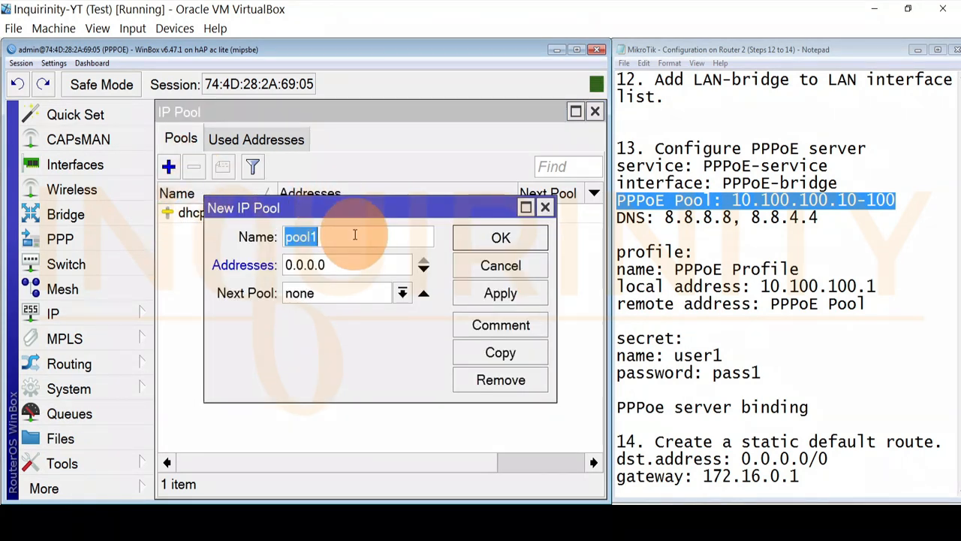
pyautogui.write('PPPoE-P')
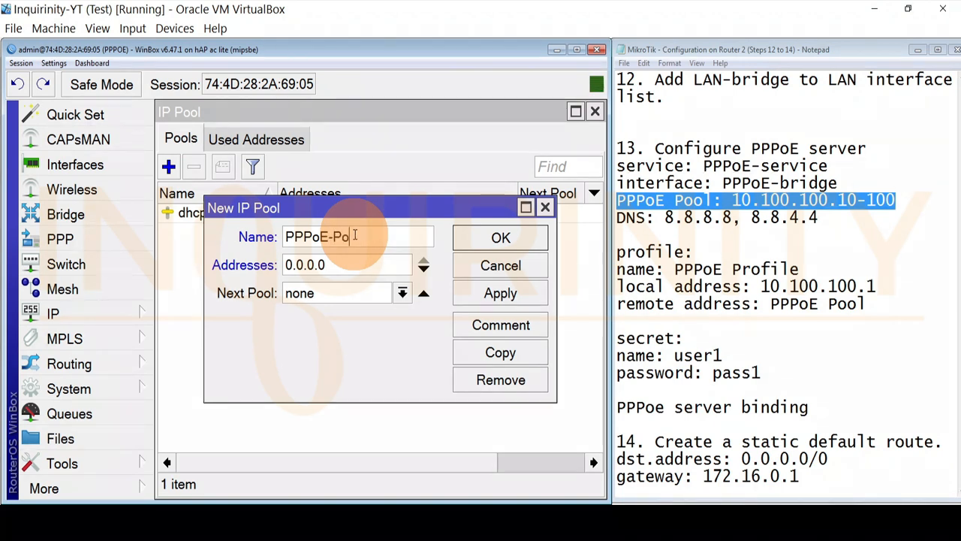
pyautogui.moveTo(339, 267); pyautogui.dragTo(219, 274)
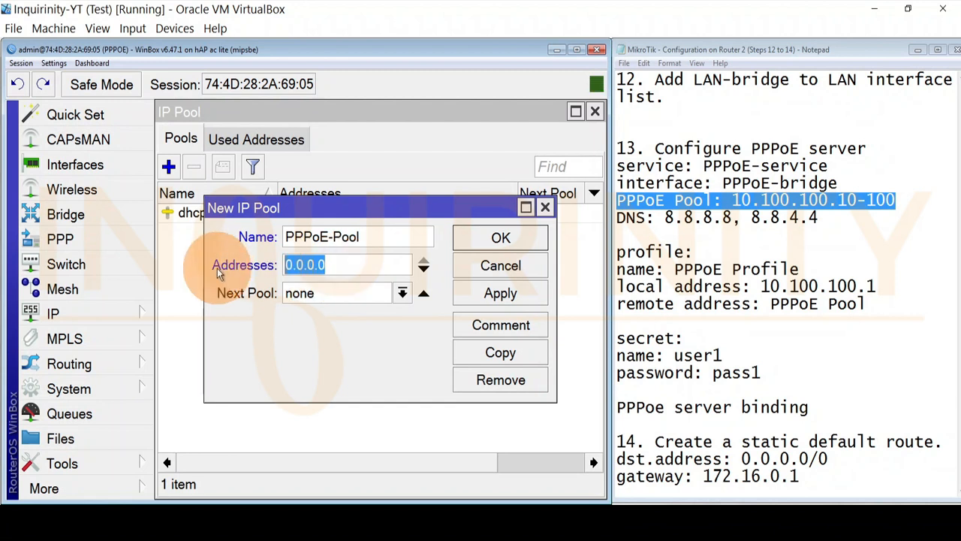
pyautogui.write('10')
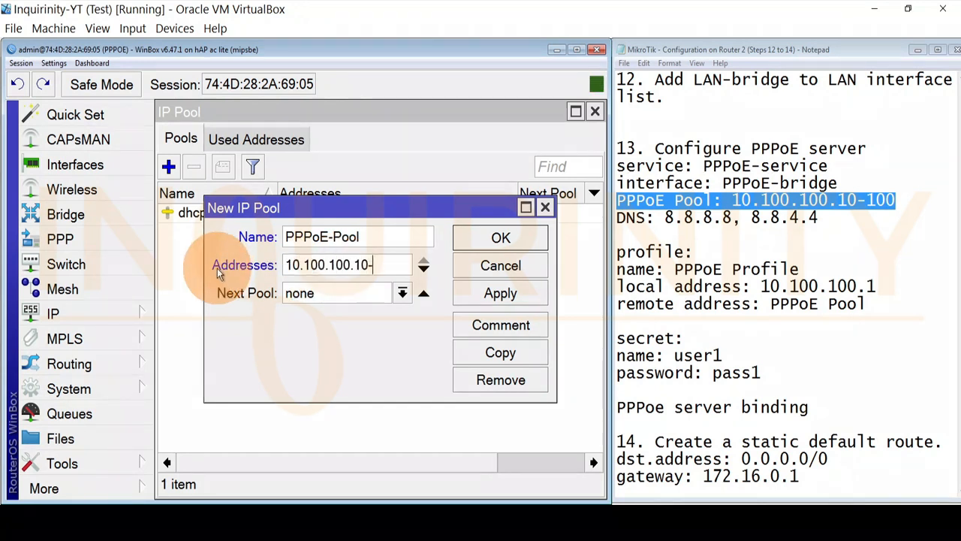
pyautogui.write('.100.100.')
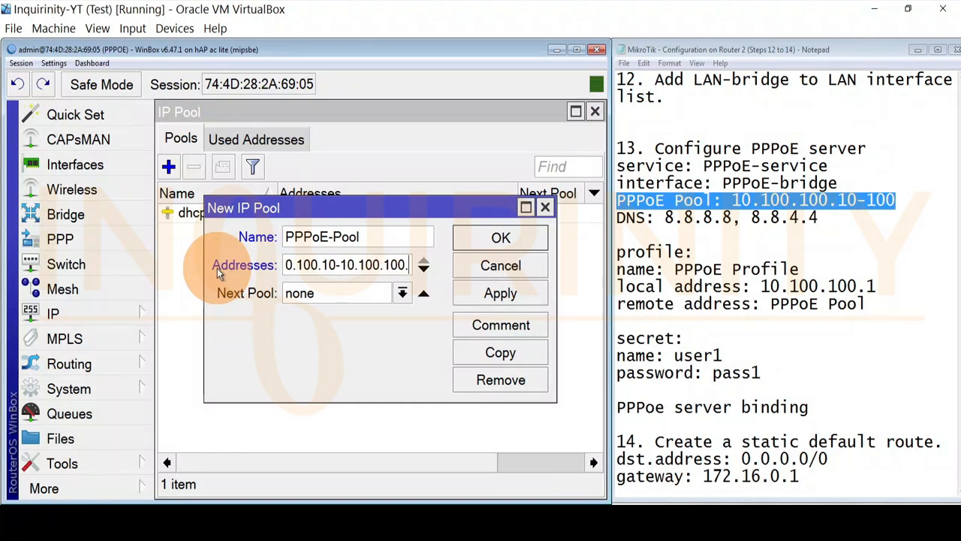
pyautogui.write('10-10.100.100.100')
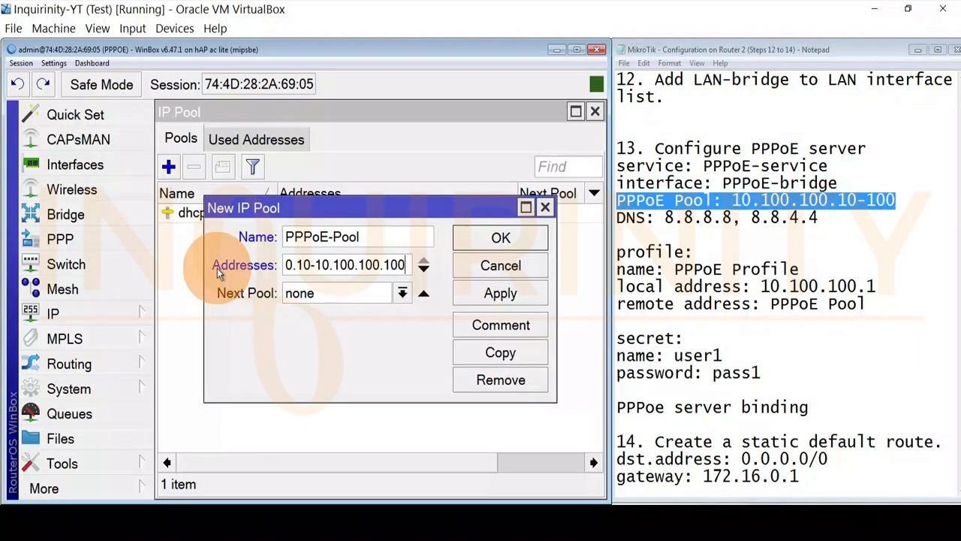
pyautogui.click(515, 299)
pyautogui.click(501, 242)
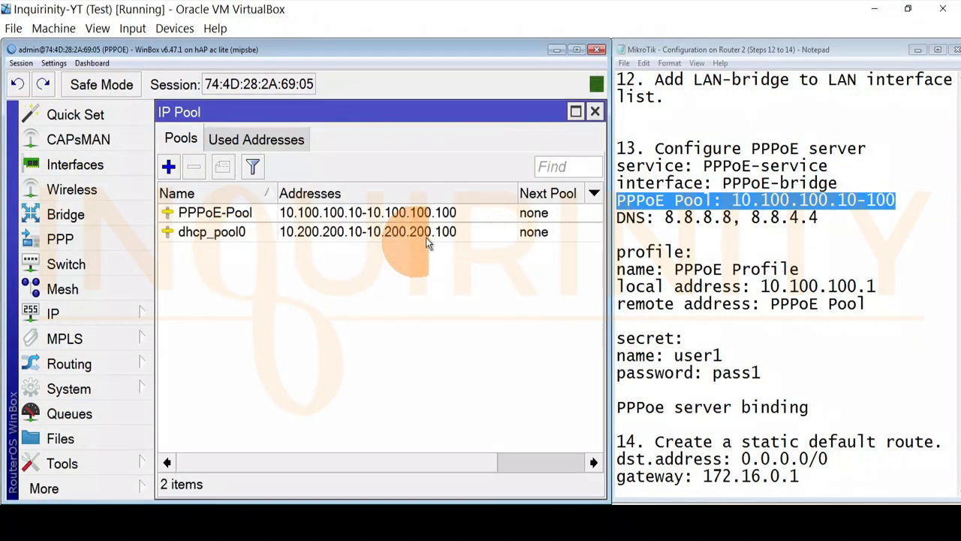
pyautogui.click(233, 212)
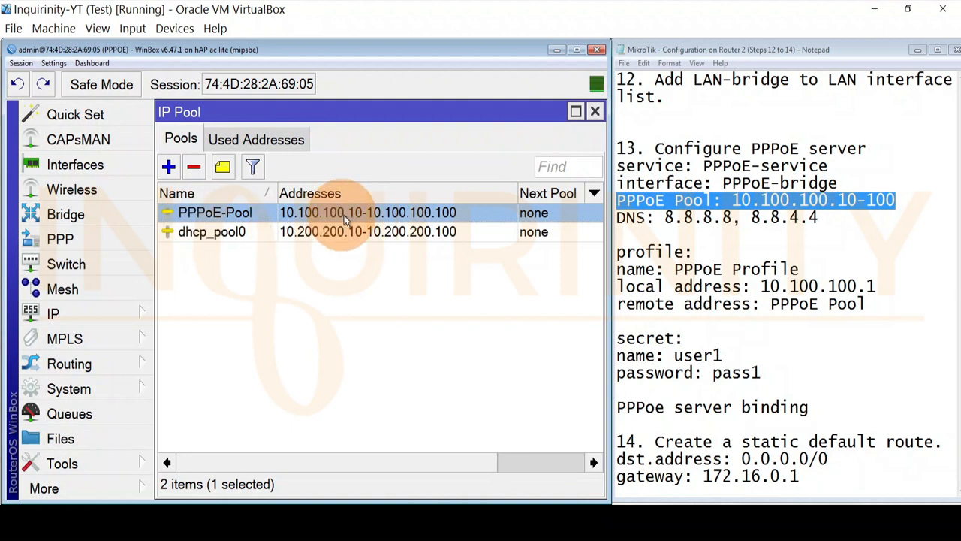
# - Start PPP profile 'PPPoE Profile' with local address 10.100.100.1 and remote address PPPoE-Pool
pyautogui.click(595, 112)
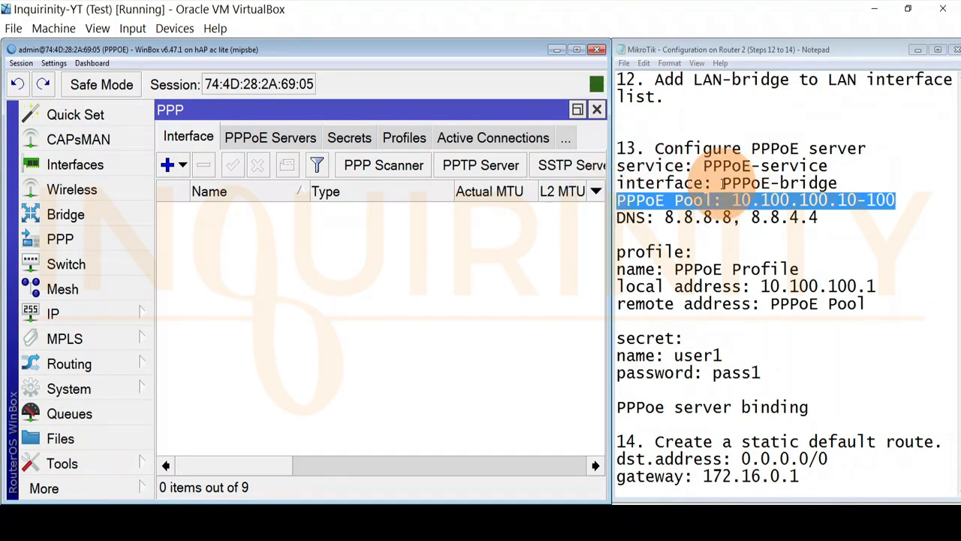
pyautogui.moveTo(637, 252); pyautogui.dragTo(828, 304)
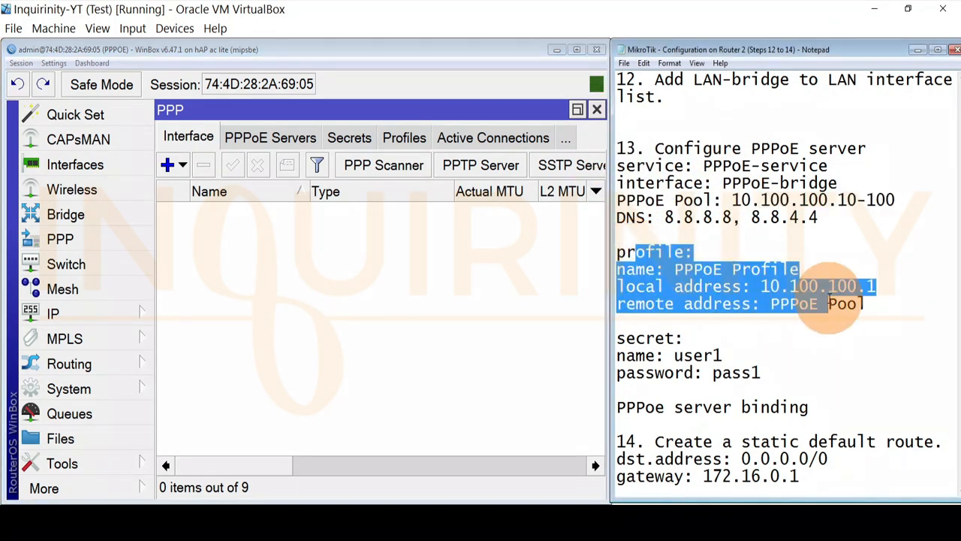
pyautogui.click(404, 137)
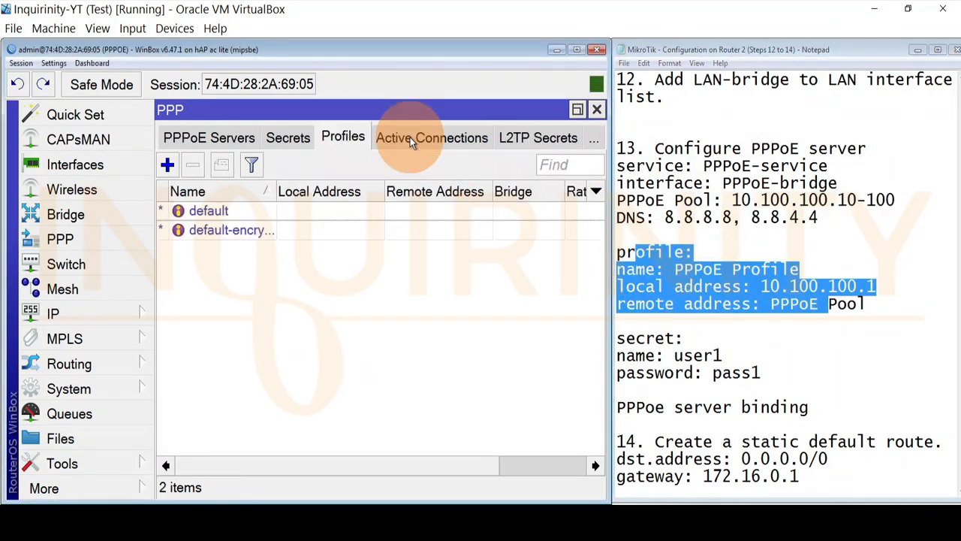
pyautogui.click(167, 164)
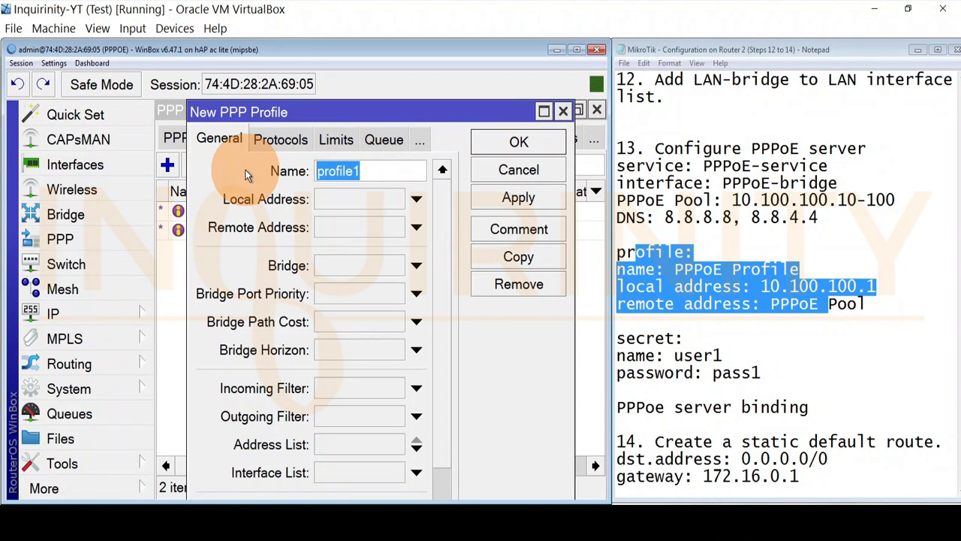
pyautogui.write('PPPoE P')
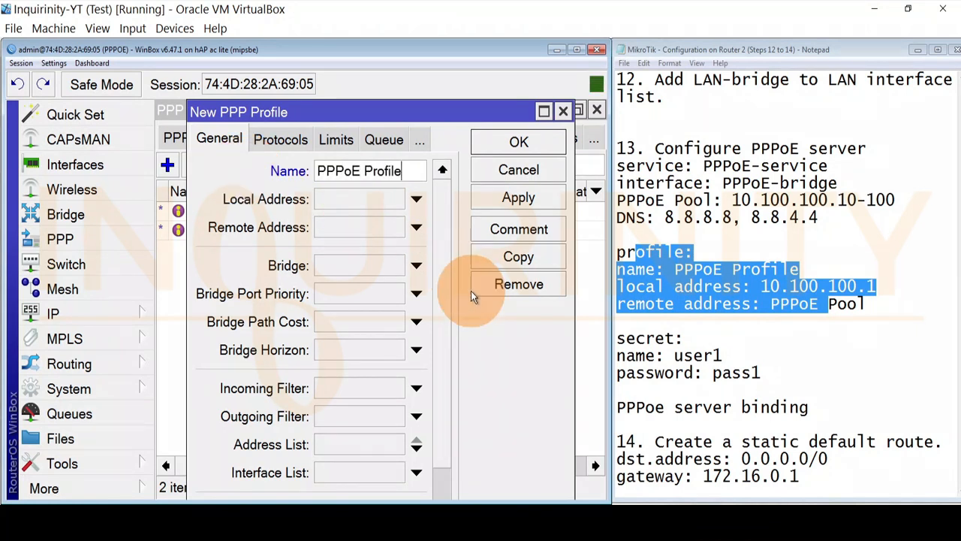
pyautogui.click(356, 200)
pyautogui.write('10.100.100.1')
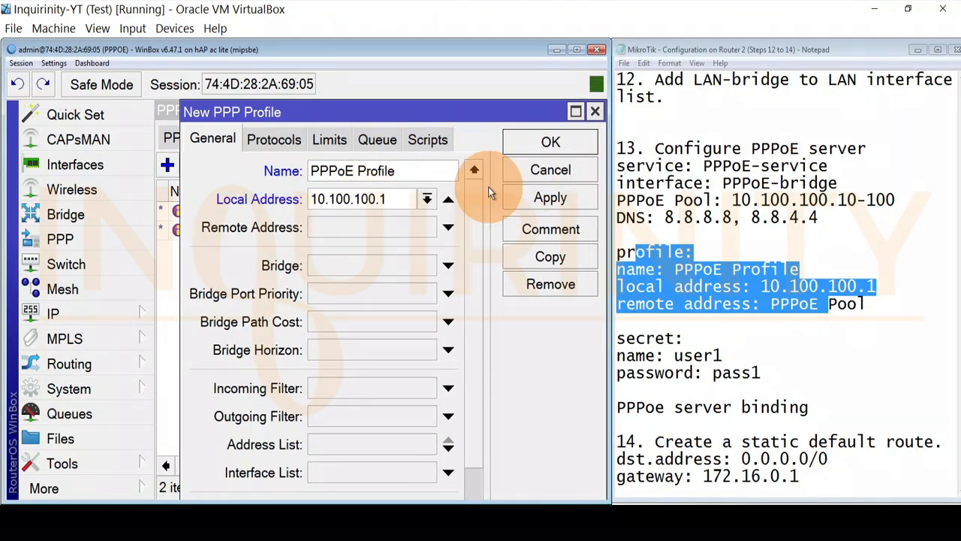
pyautogui.click(449, 227)
pyautogui.click(427, 227)
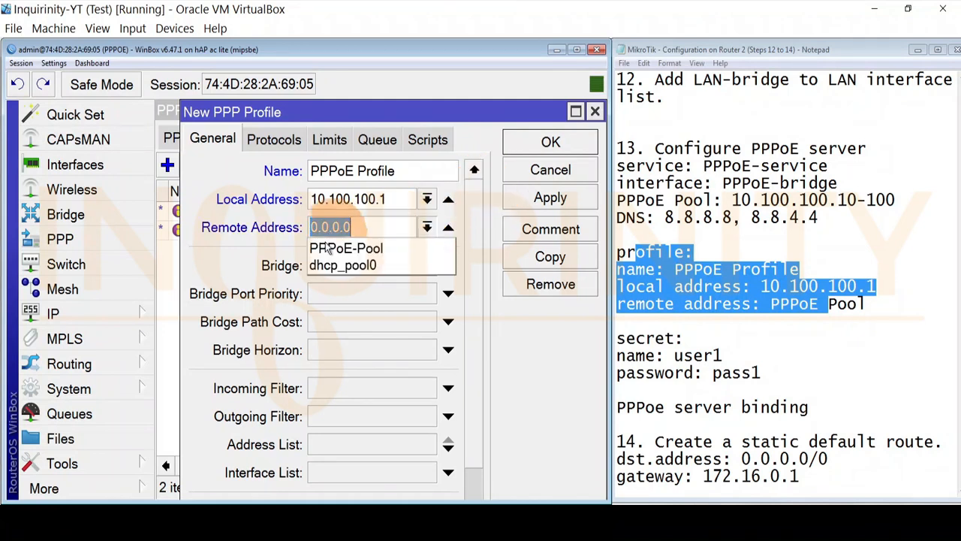
pyautogui.click(323, 250)
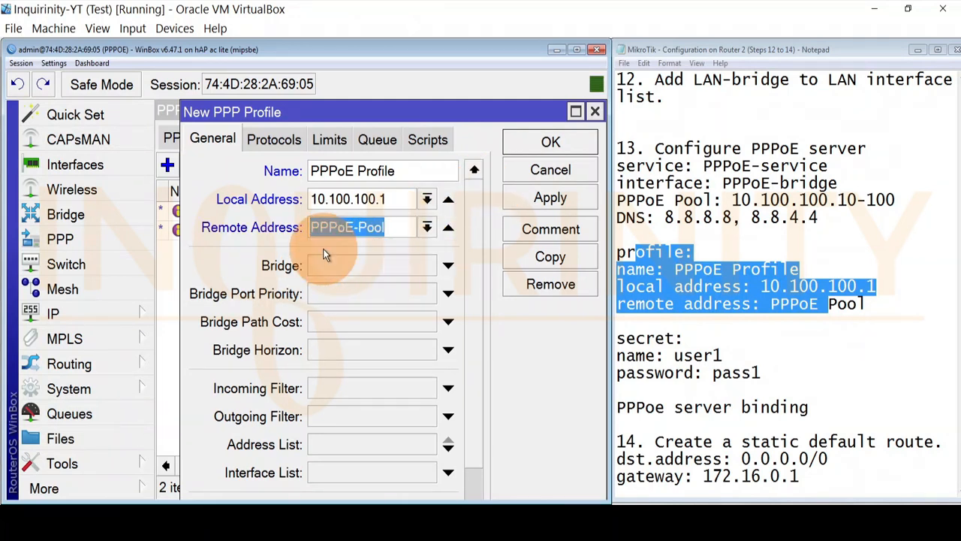
# - Give the profile DNS servers 8.8.8.8 and 8.8.4.4 and interface list LAN
pyautogui.scroll(-3, 474, 241)
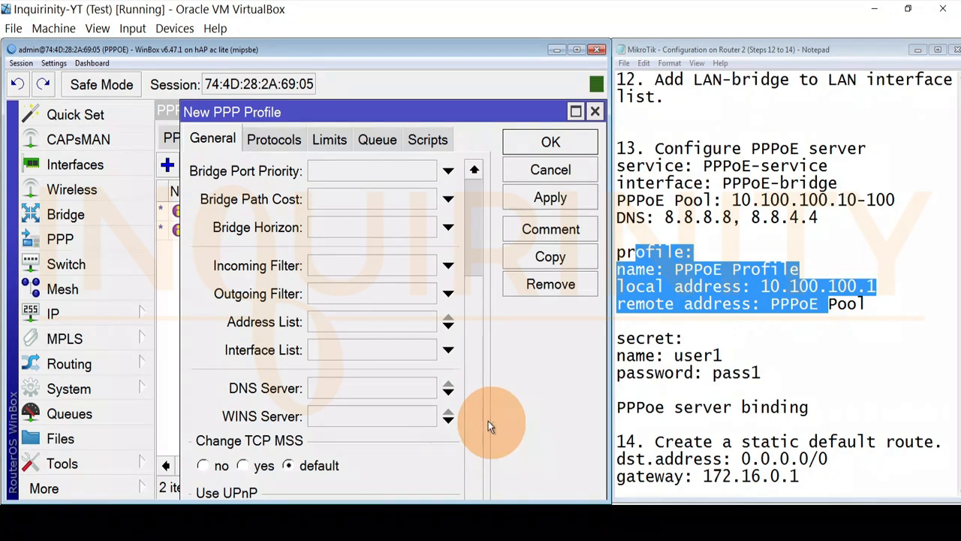
pyautogui.click(396, 393)
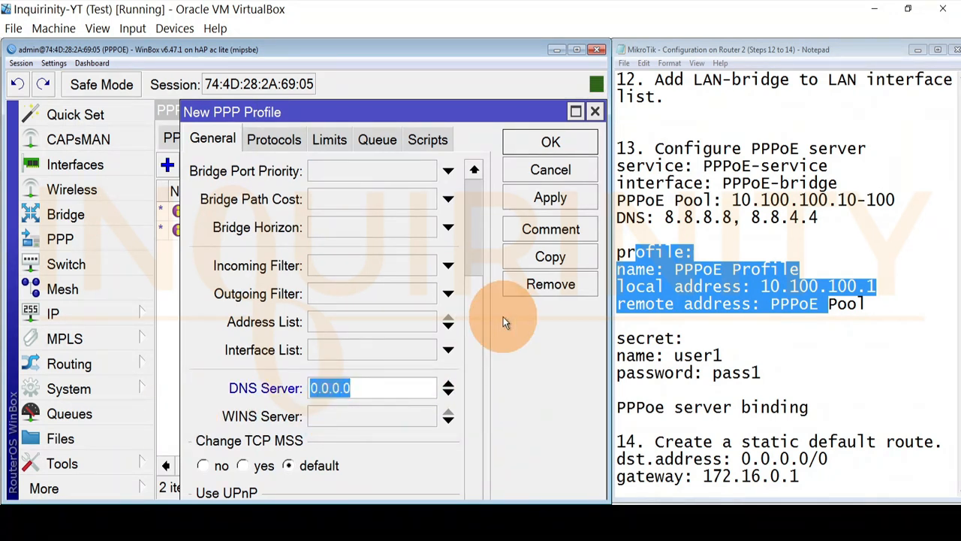
pyautogui.write('8.8.8.8')
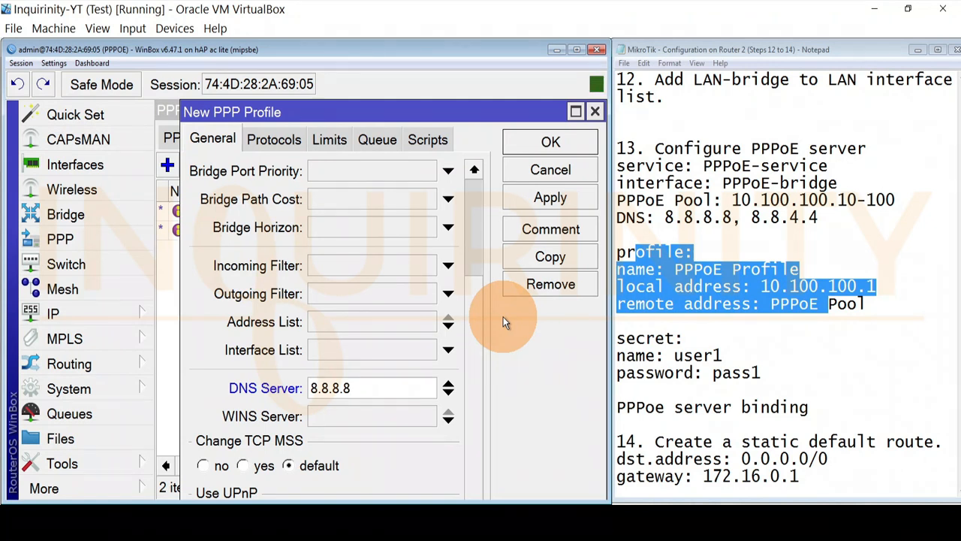
pyautogui.click(449, 398)
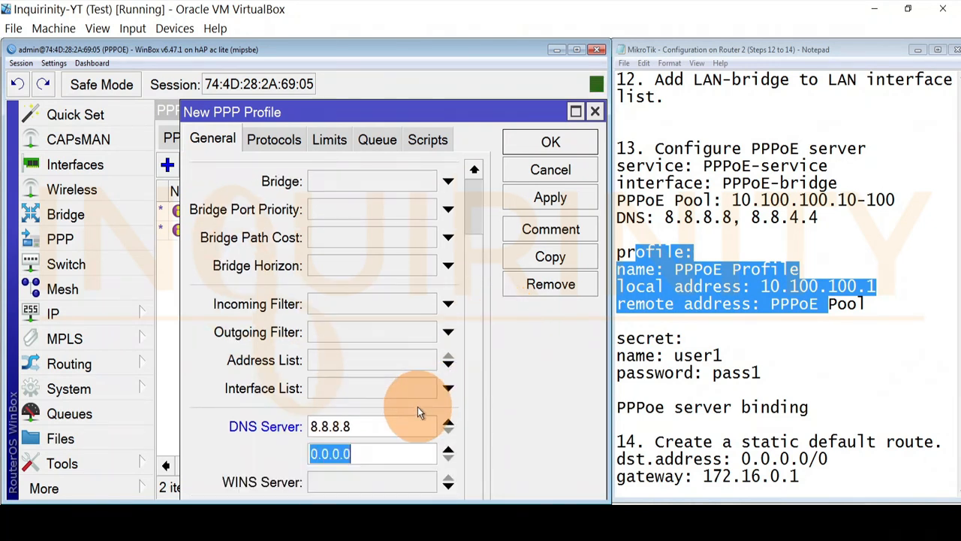
pyautogui.write('8.8.4.4')
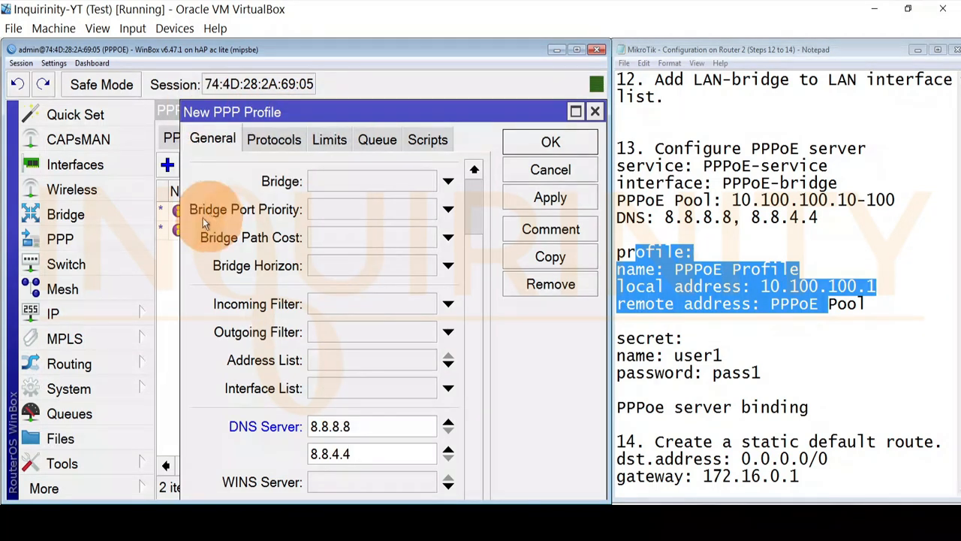
pyautogui.click(350, 390)
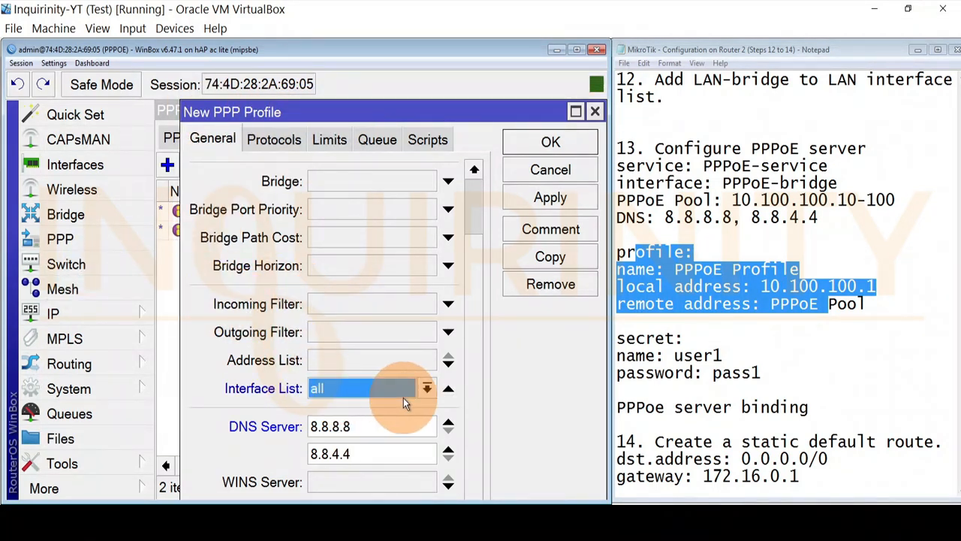
pyautogui.click(426, 388)
pyautogui.click(350, 405)
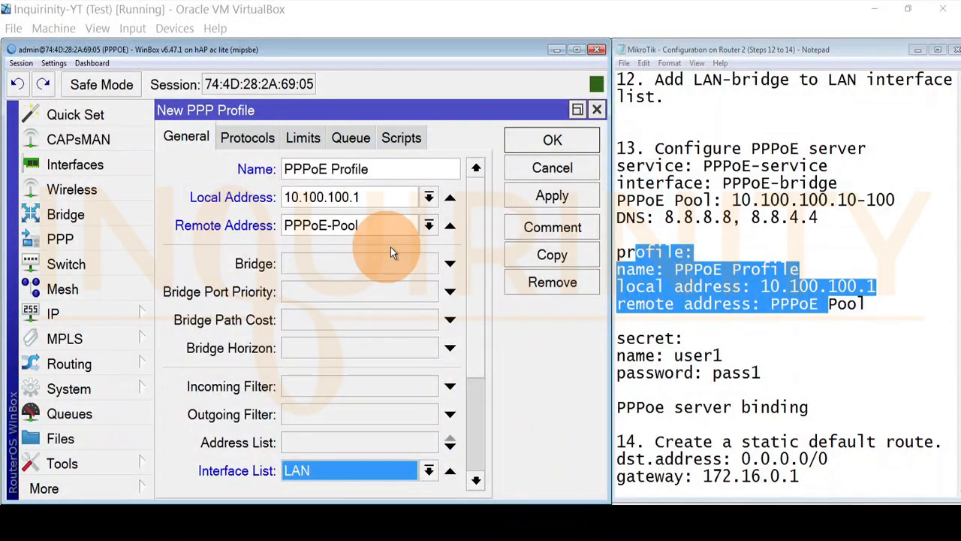
# - Set the PPPoE Profile rate limit to 5M/5M and save the profile
pyautogui.click(302, 138)
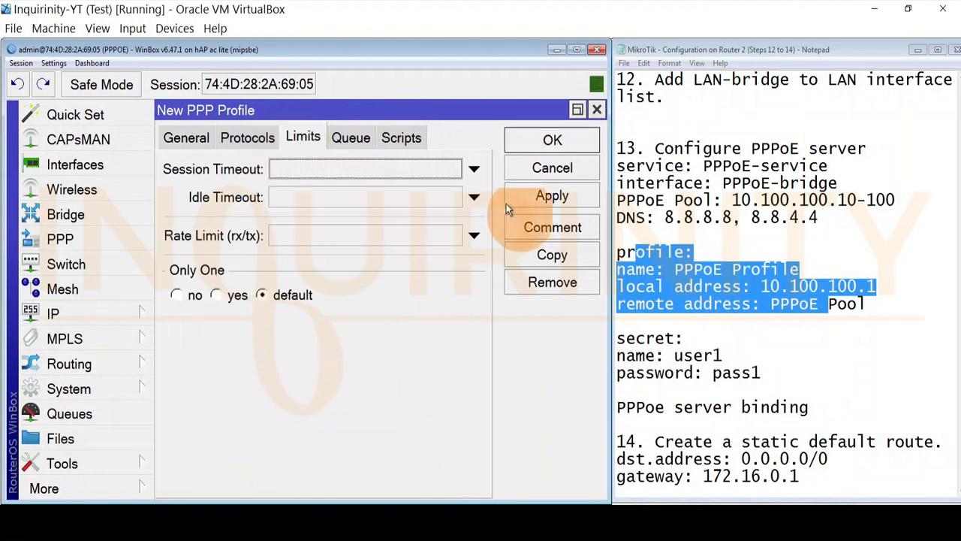
pyautogui.click(297, 238)
pyautogui.click(262, 139)
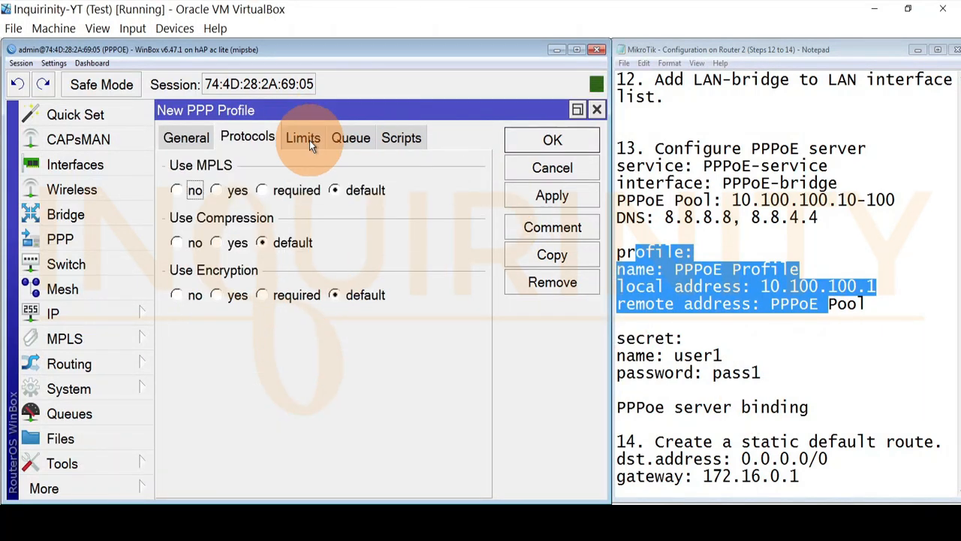
pyautogui.click(308, 138)
pyautogui.click(301, 238)
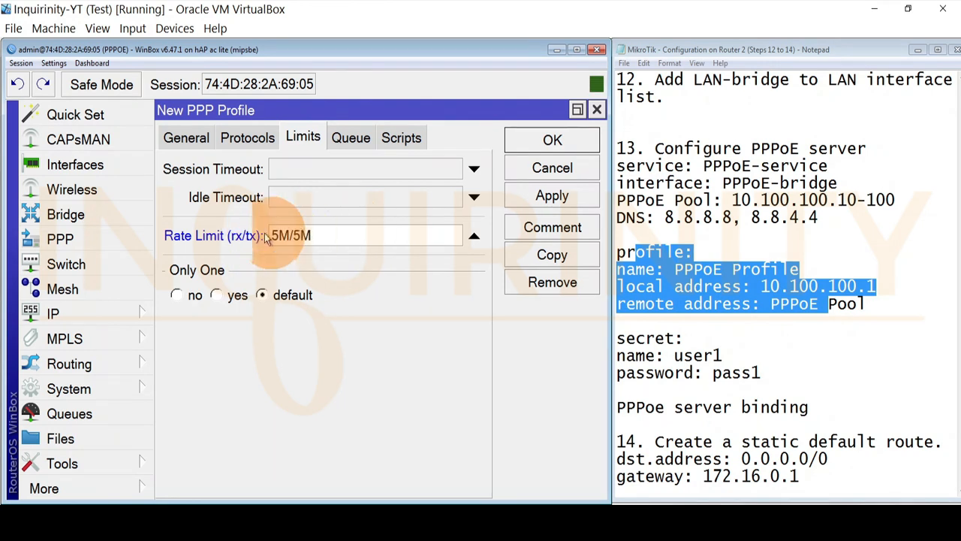
pyautogui.click(186, 138)
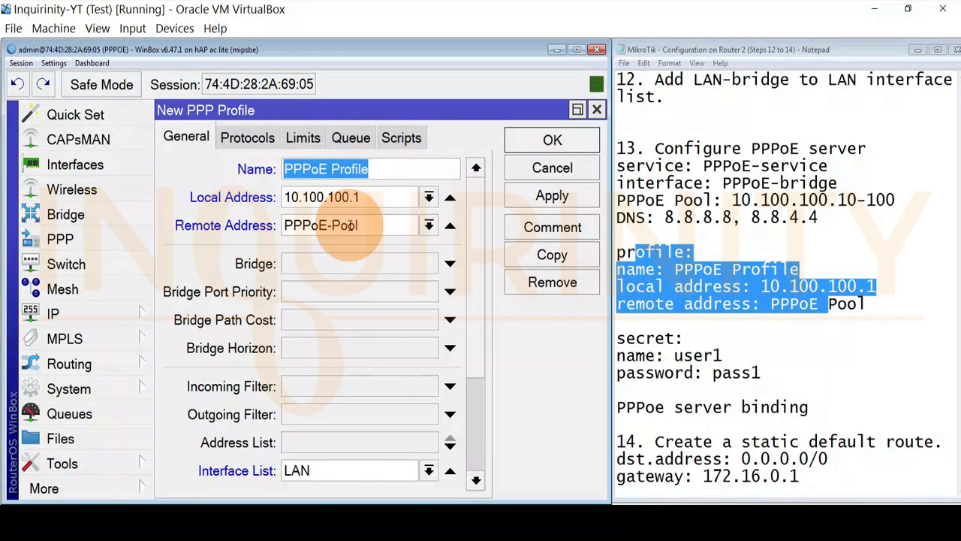
pyautogui.scroll(-6, 477, 241)
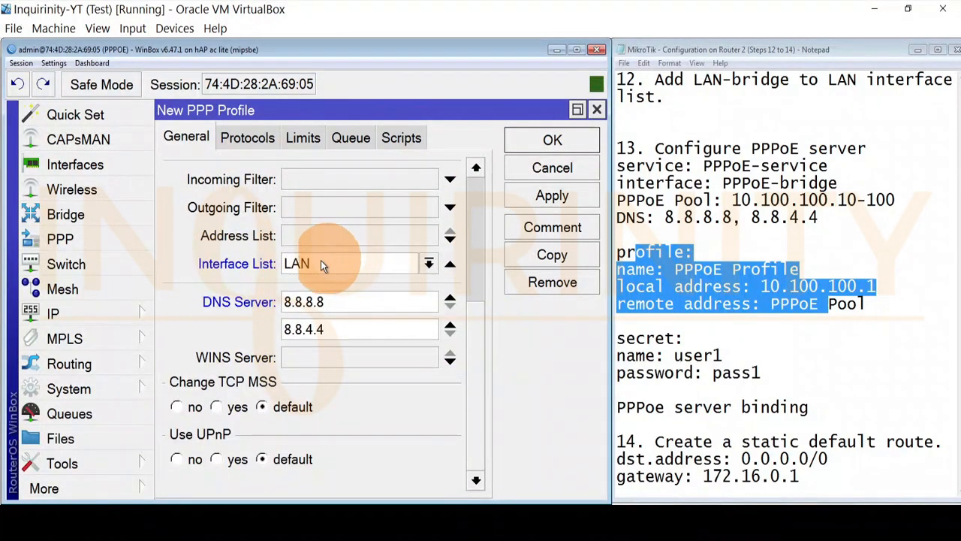
pyautogui.click(306, 140)
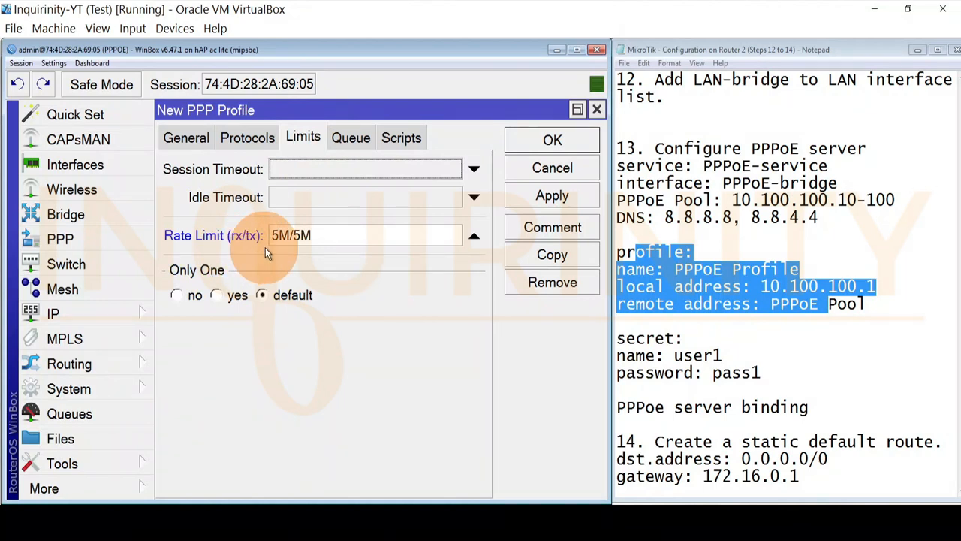
pyautogui.click(553, 197)
pyautogui.click(556, 145)
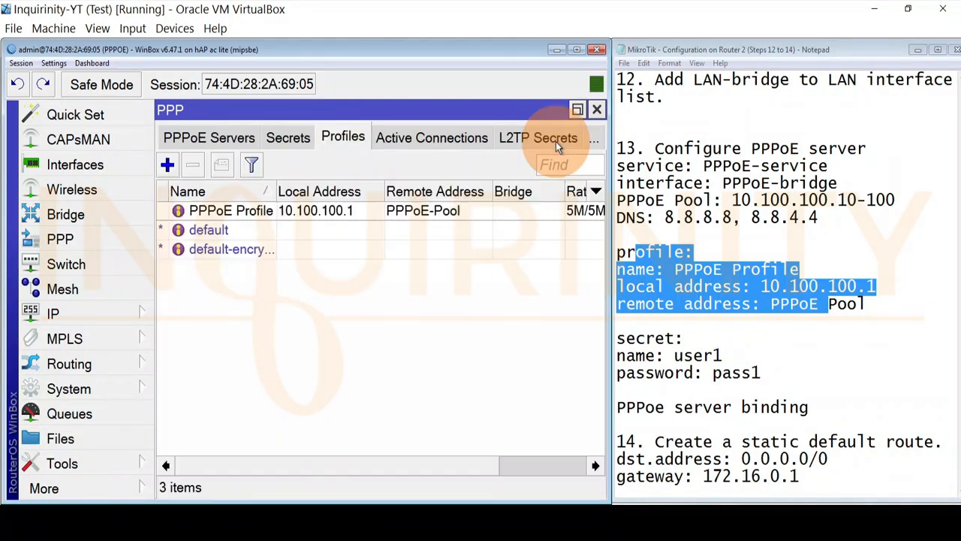
# - Start a new PPP secret with name user1 and fill in its password
pyautogui.click(620, 253)
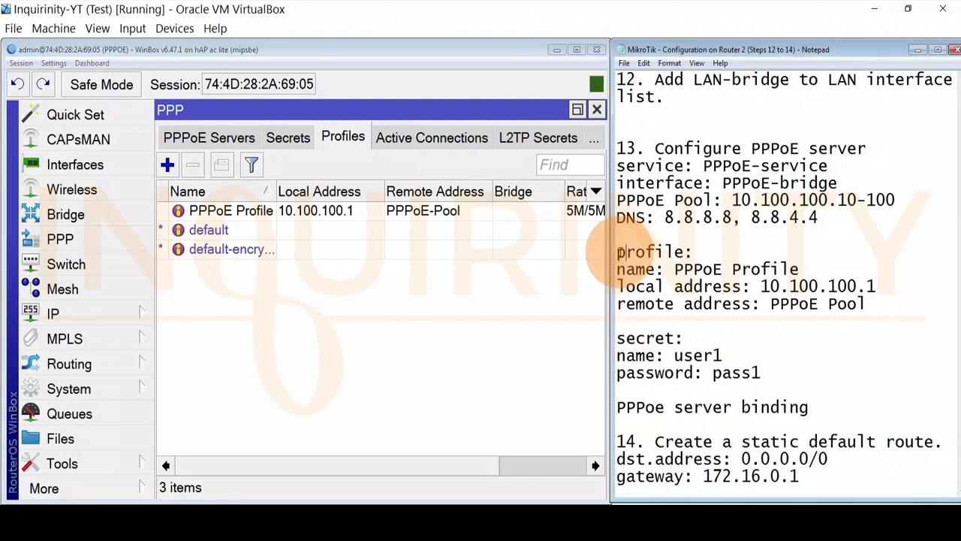
pyautogui.moveTo(619, 252); pyautogui.dragTo(881, 290)
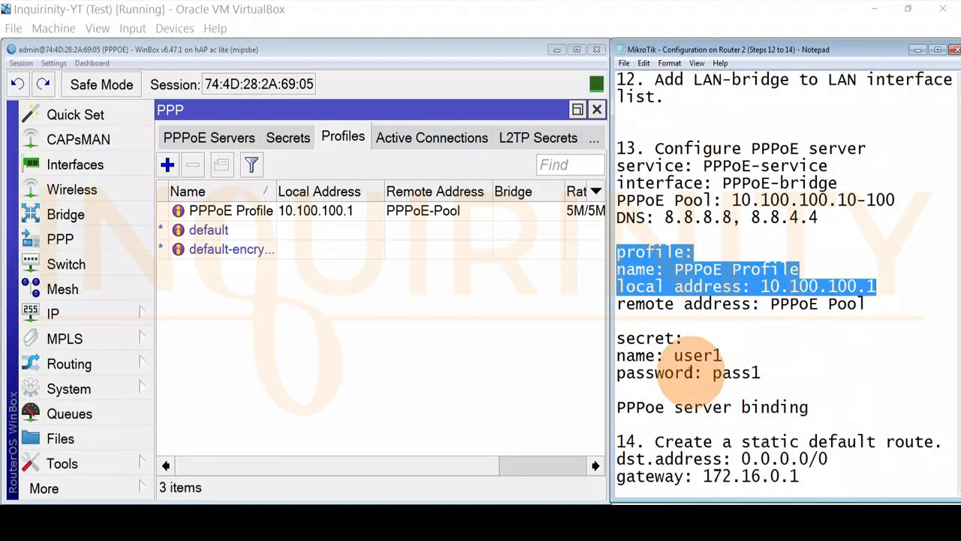
pyautogui.click(288, 138)
pyautogui.click(167, 165)
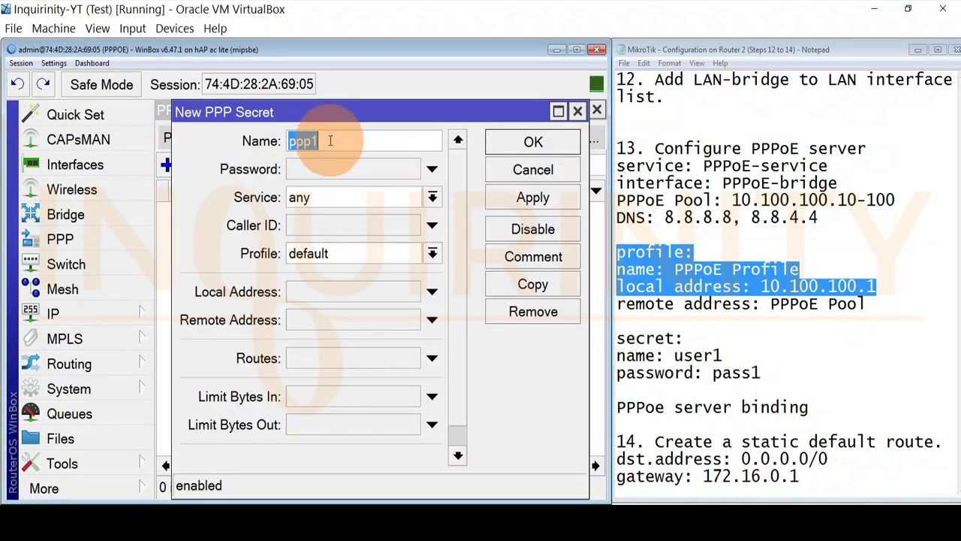
pyautogui.write('user1')
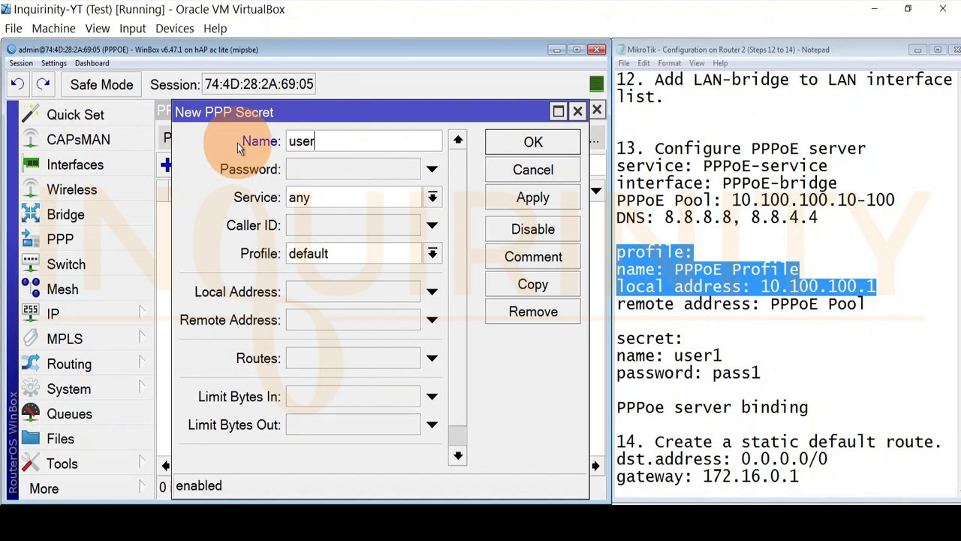
pyautogui.click(309, 170)
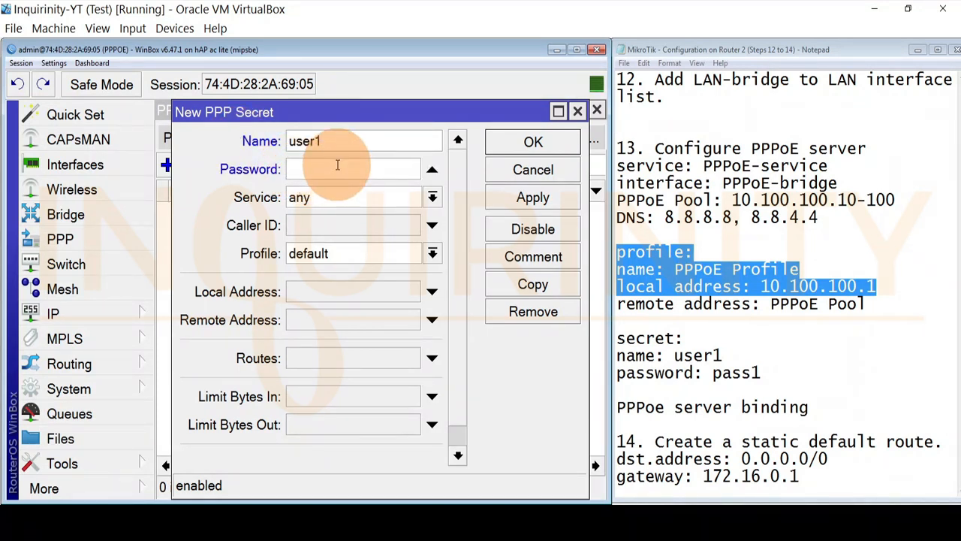
# - Give the secret service pppoe and profile PPPoE Profile, then apply and save it
pyautogui.click(403, 199)
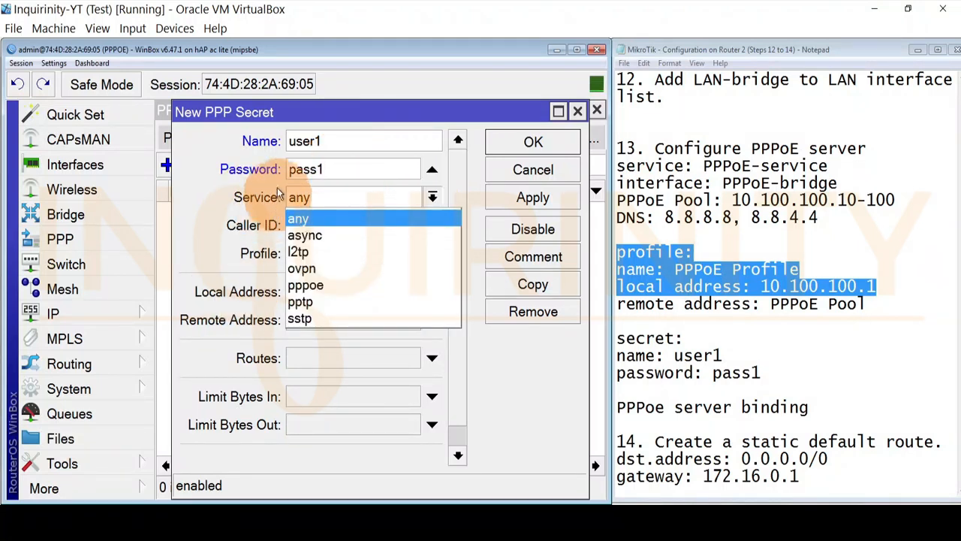
pyautogui.click(305, 285)
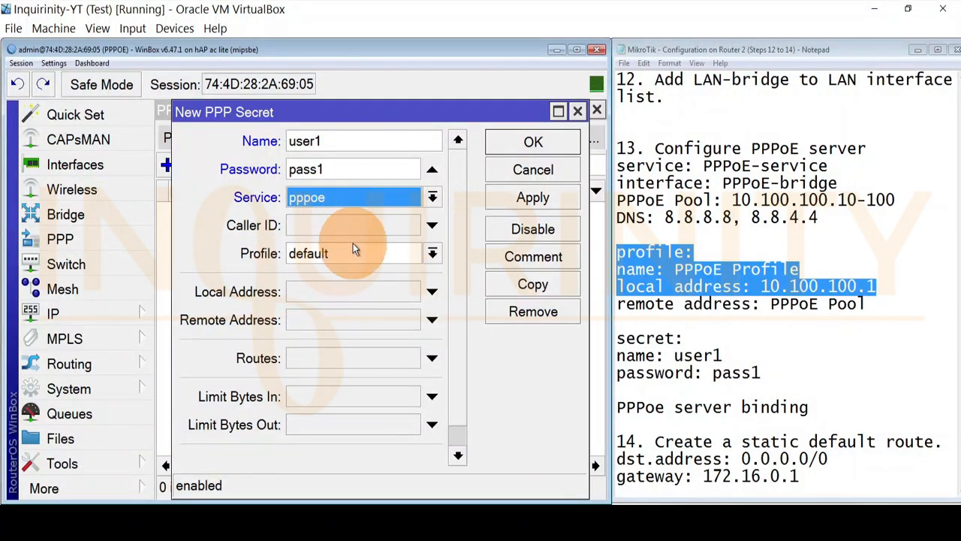
pyautogui.click(433, 253)
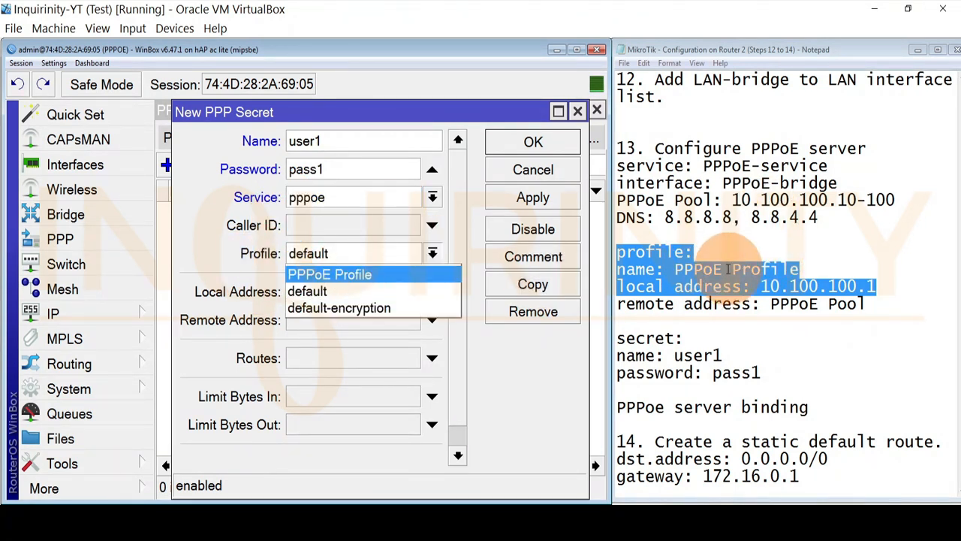
pyautogui.click(303, 275)
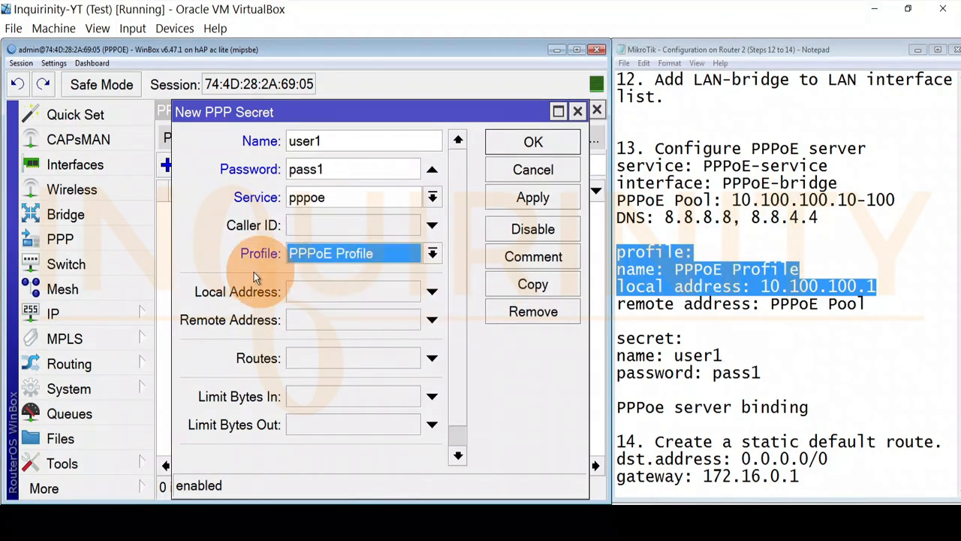
pyautogui.scroll(-1, 463, 226)
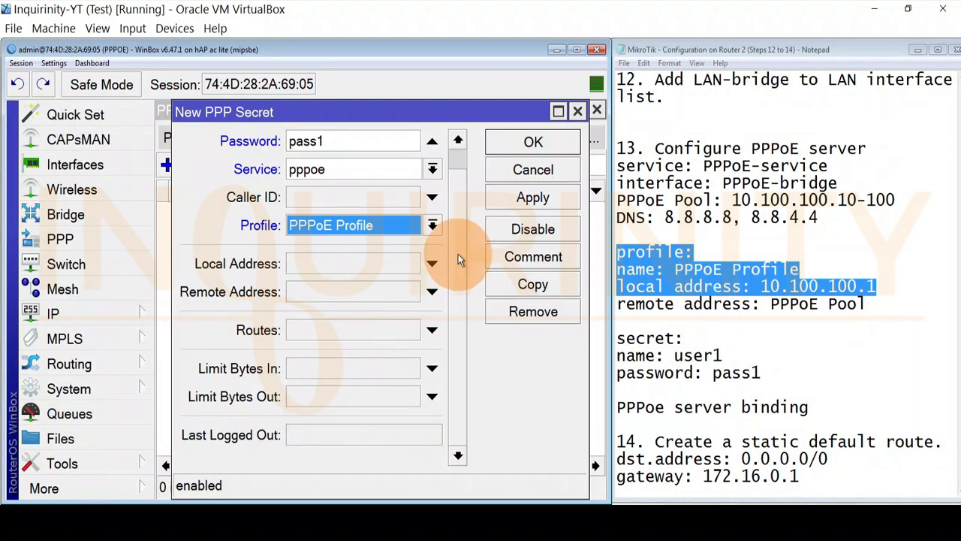
pyautogui.scroll(1, 451, 240)
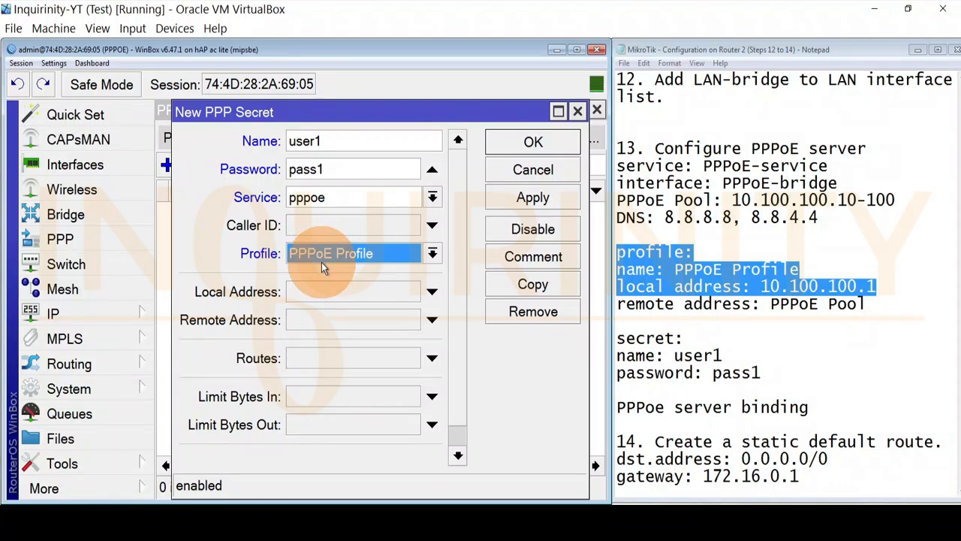
pyautogui.click(533, 197)
pyautogui.click(532, 142)
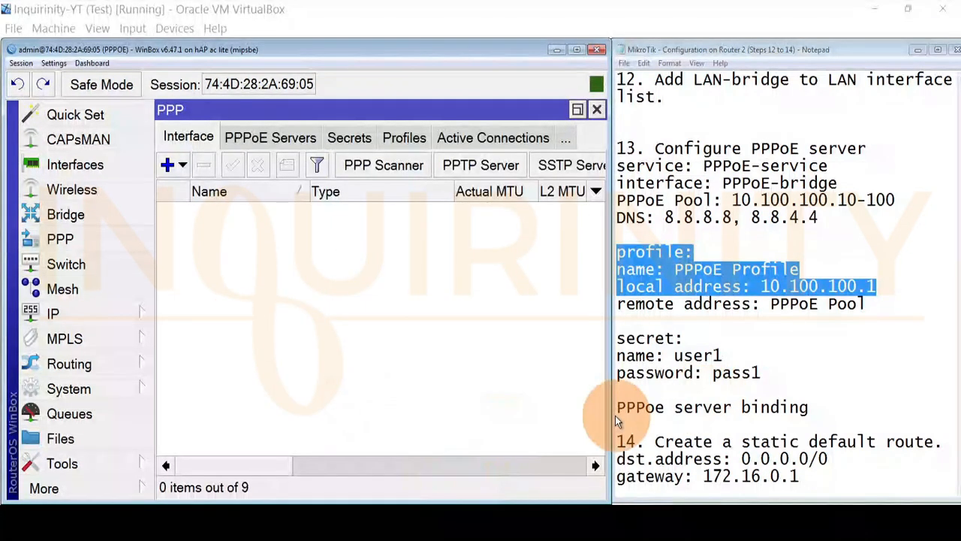
# - Create a PPPoE Server Binding named pppoe-user1, fill its User field, and save it
pyautogui.moveTo(617, 407); pyautogui.dragTo(827, 409)
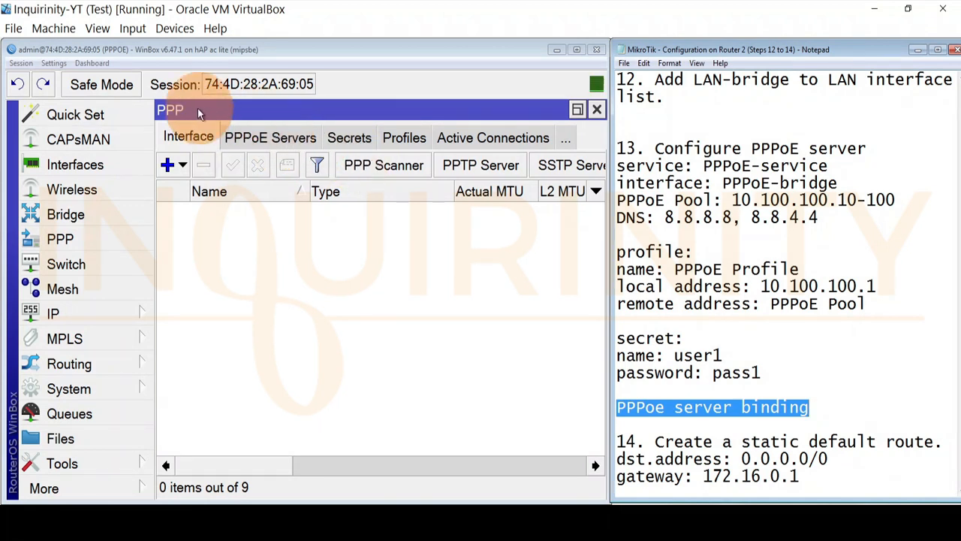
pyautogui.click(168, 164)
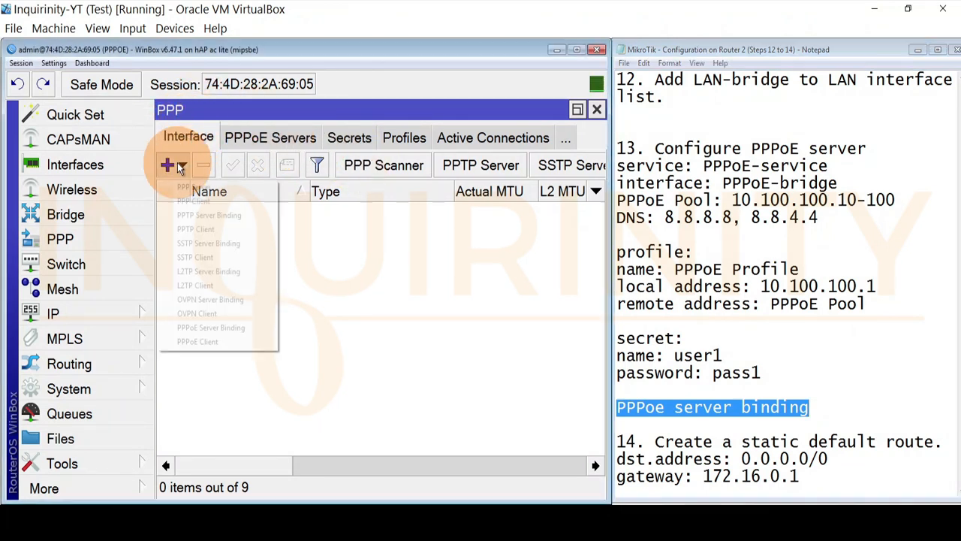
pyautogui.click(205, 329)
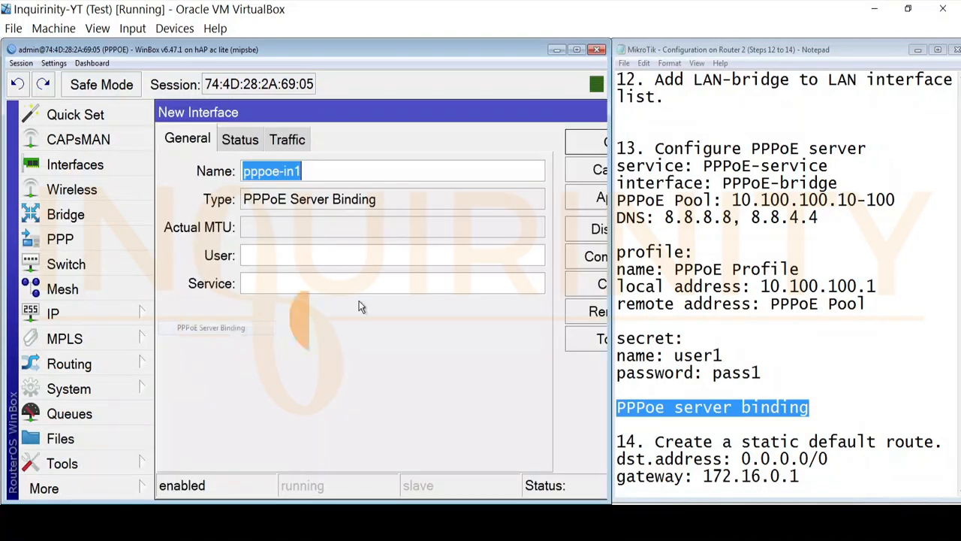
pyautogui.click(316, 165)
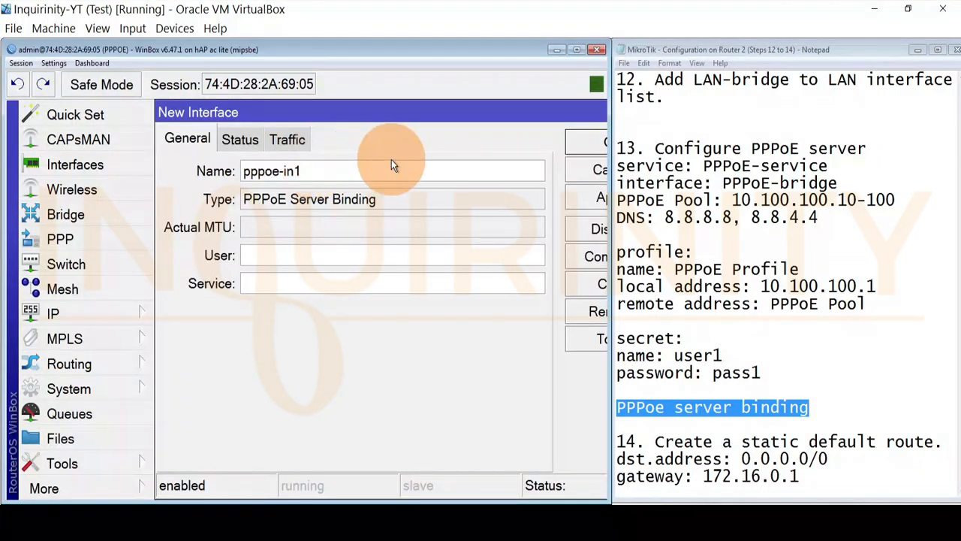
pyautogui.press('BackSpace')
pyautogui.press('BackSpace')
pyautogui.press('BackSpace')
pyautogui.write('user1')
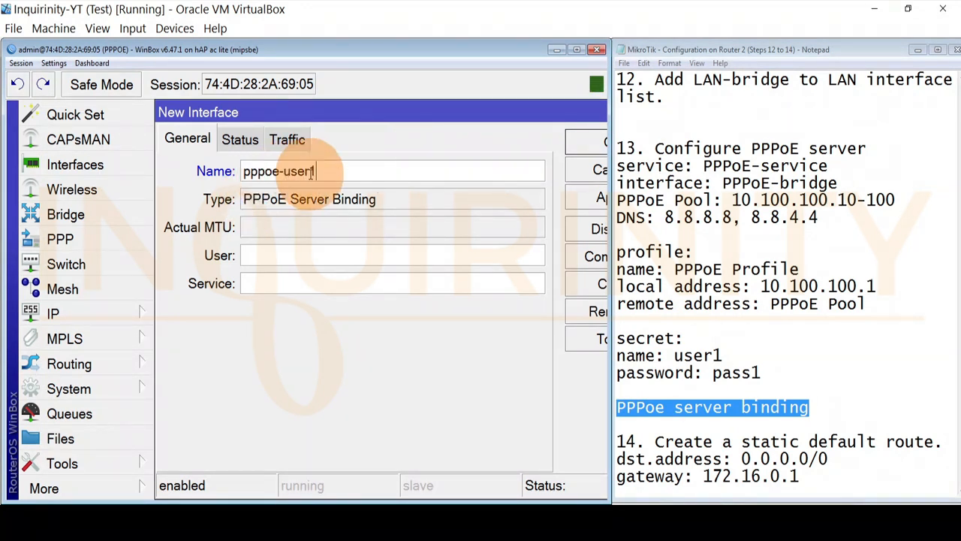
pyautogui.moveTo(311, 170); pyautogui.dragTo(222, 179)
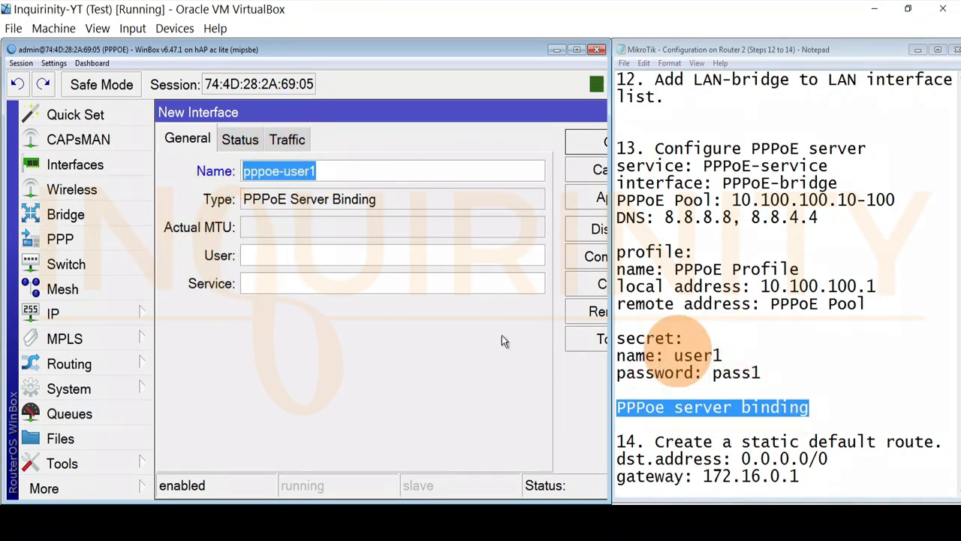
pyautogui.click(335, 254)
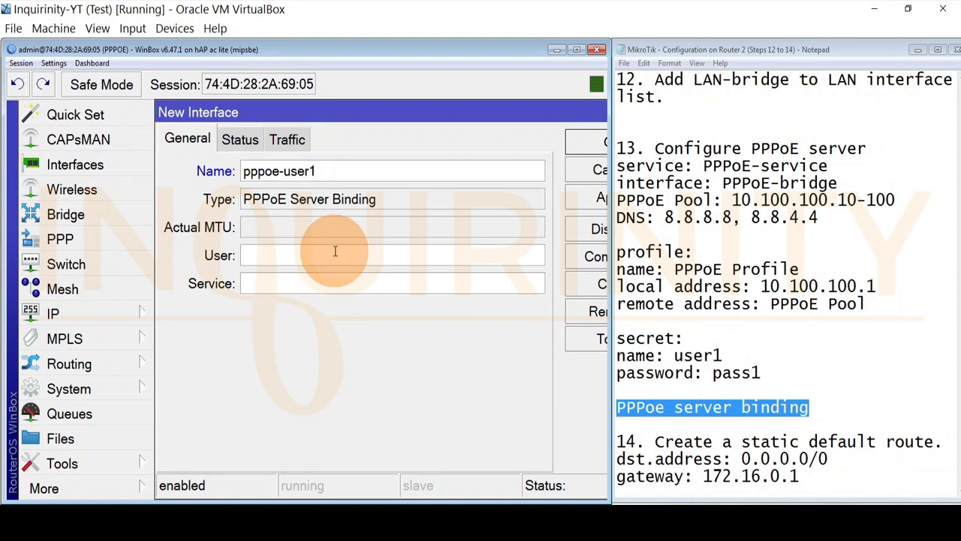
pyautogui.doubleClick(484, 111)
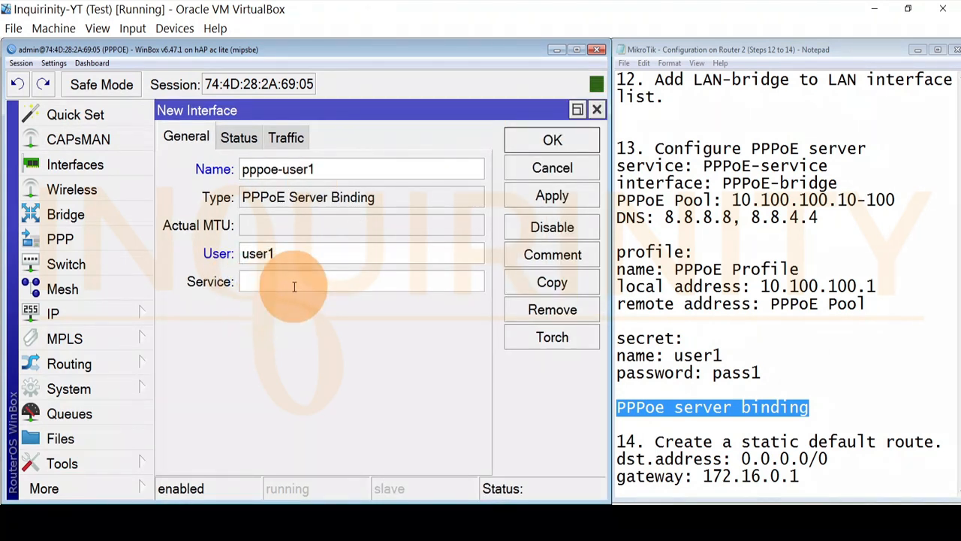
pyautogui.click(552, 197)
pyautogui.click(553, 141)
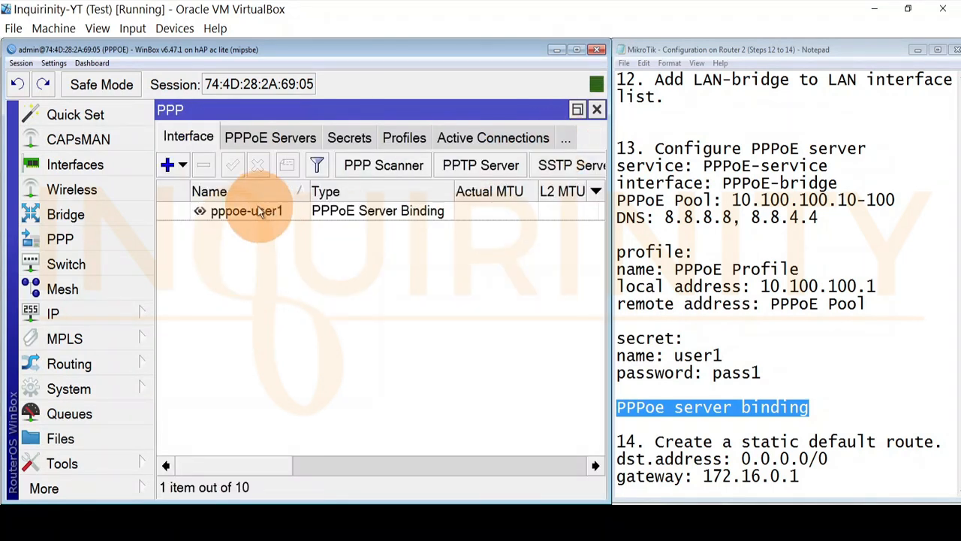
# - Add PPPoE server 'PPPoE-service' on PPPoE-bridge with One Session Per Host ticked, and save
pyautogui.click(269, 137)
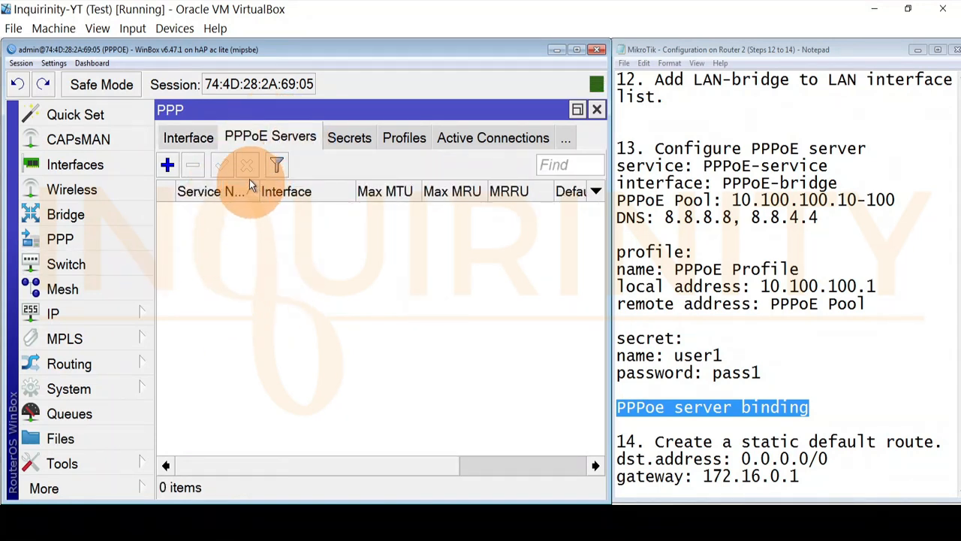
pyautogui.moveTo(258, 184); pyautogui.dragTo(272, 185)
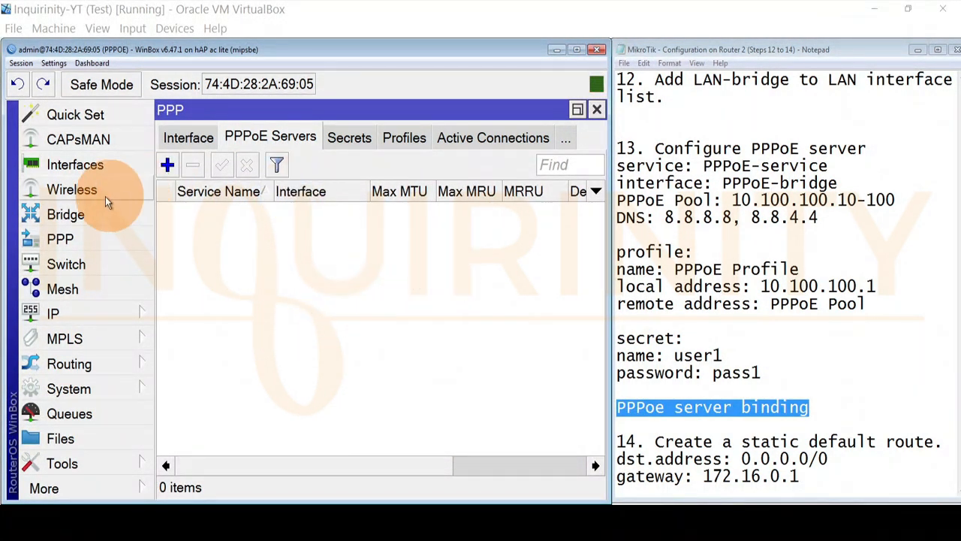
pyautogui.click(167, 164)
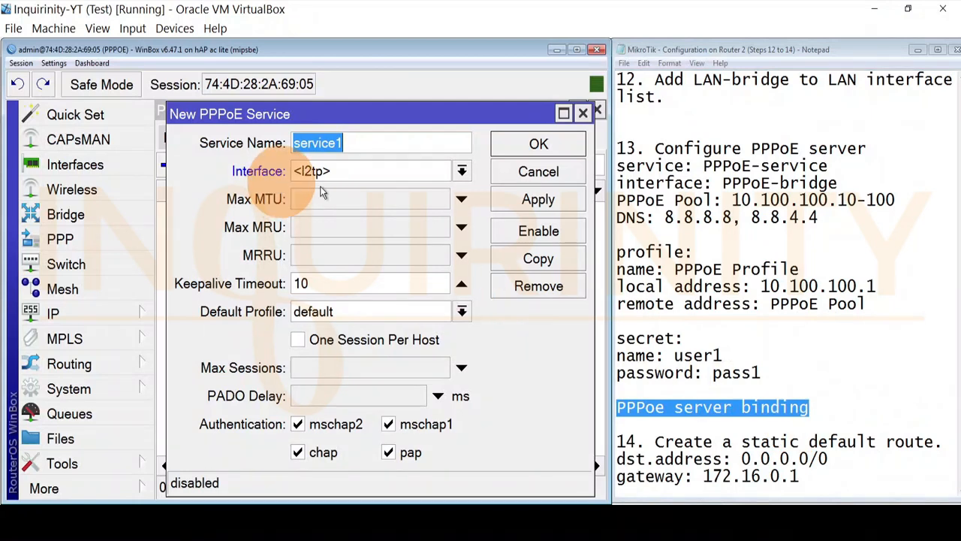
pyautogui.moveTo(703, 166); pyautogui.dragTo(885, 167)
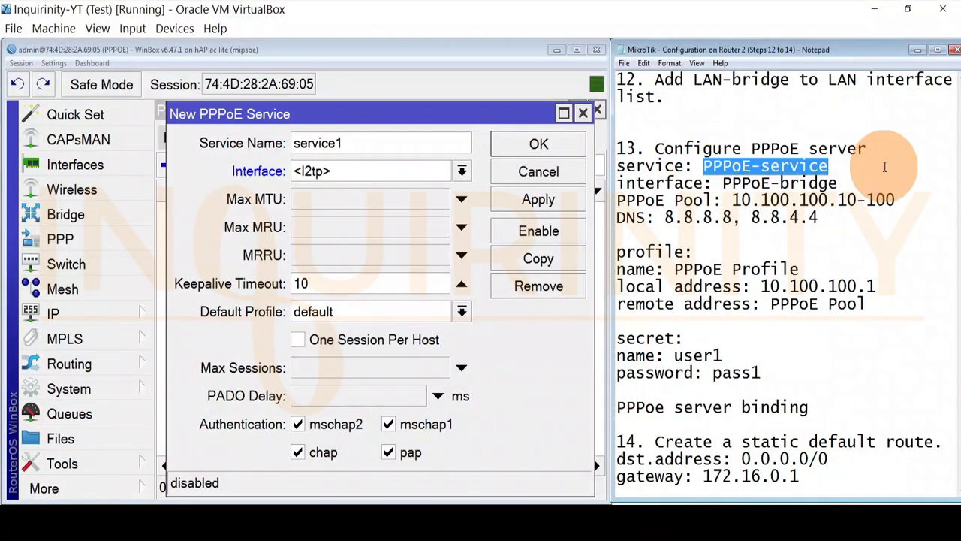
pyautogui.moveTo(359, 142); pyautogui.dragTo(117, 139)
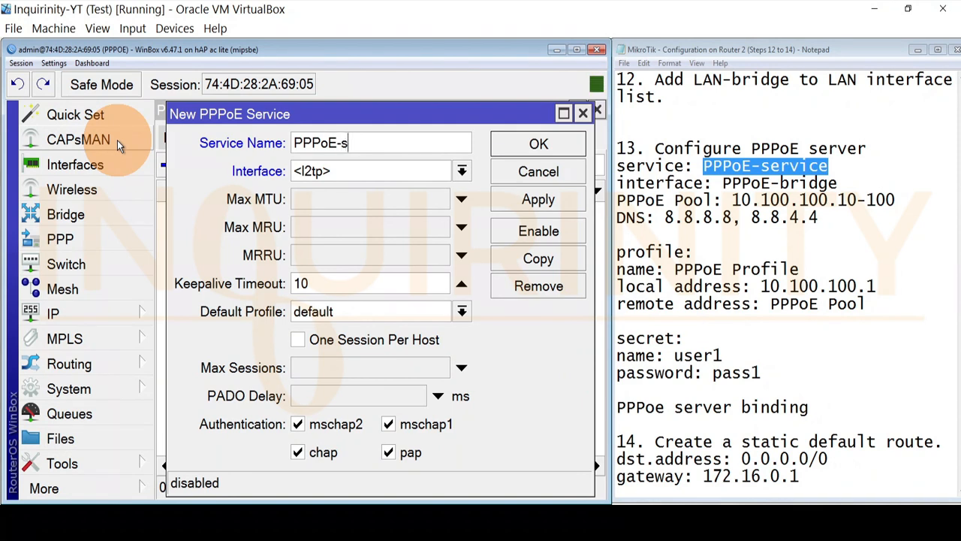
pyautogui.write('PPPoE-service')
pyautogui.click(460, 171)
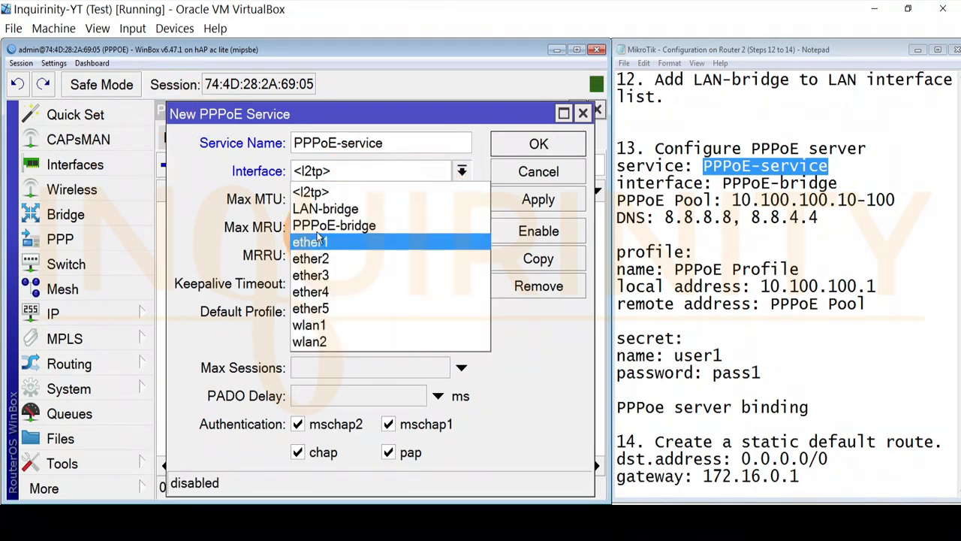
pyautogui.click(338, 225)
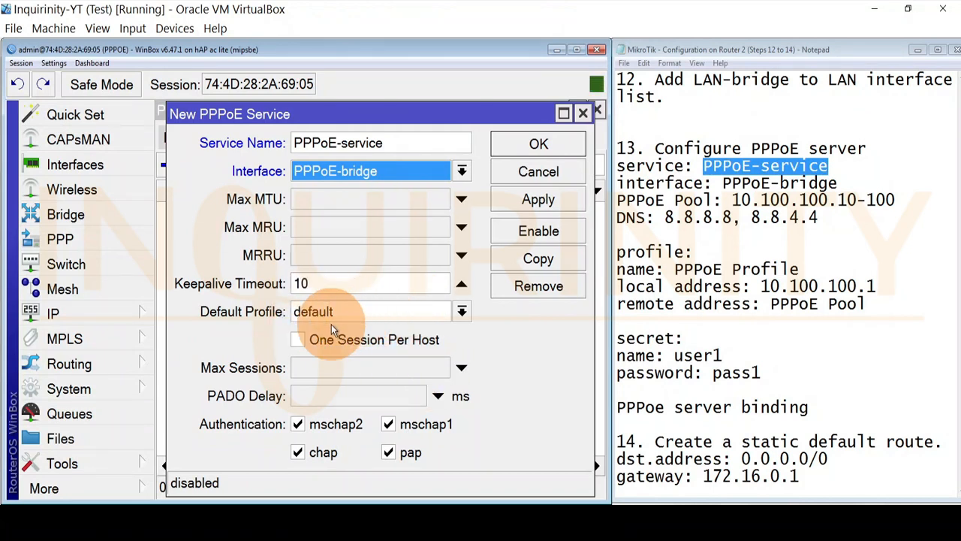
pyautogui.click(296, 342)
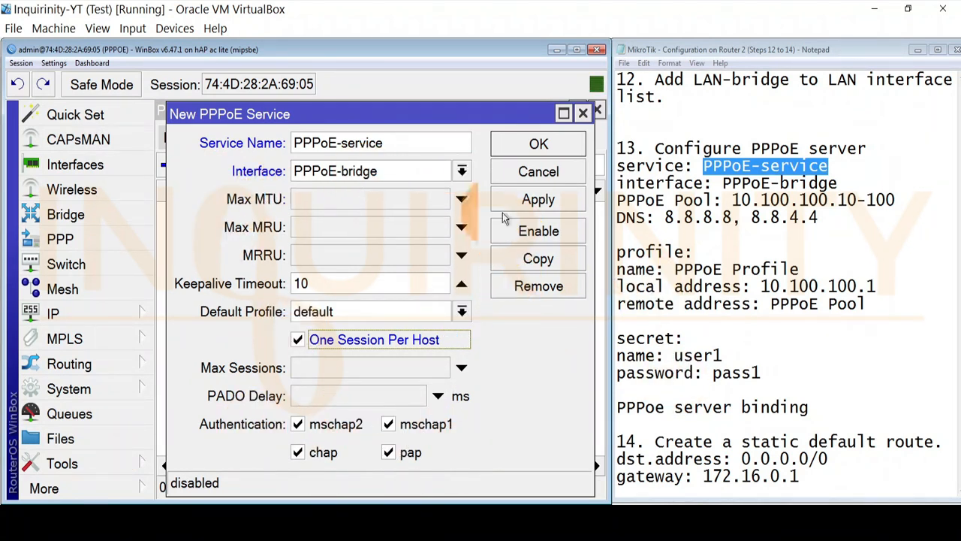
pyautogui.click(536, 199)
pyautogui.click(526, 147)
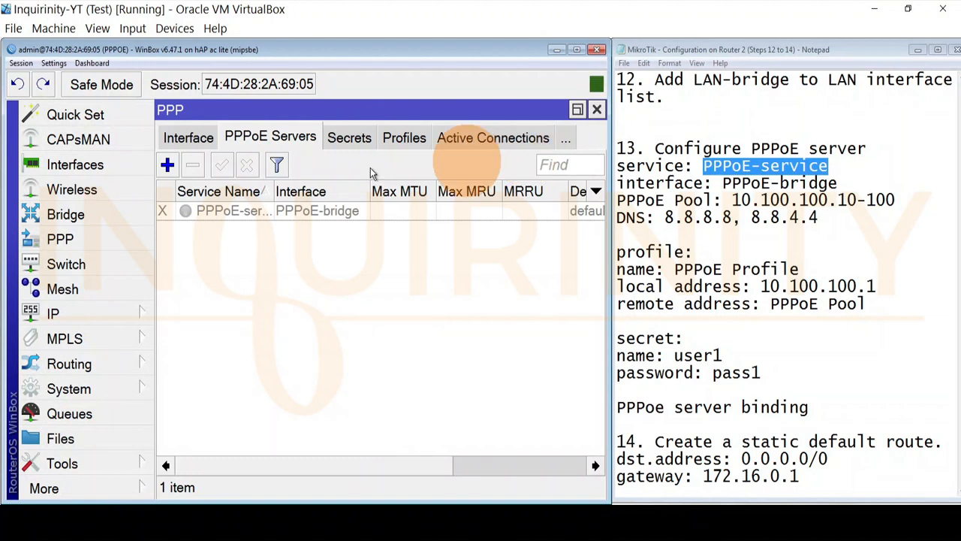
# - Enable the PPPoE-service server, recheck its settings, and close them with OK
pyautogui.click(171, 216)
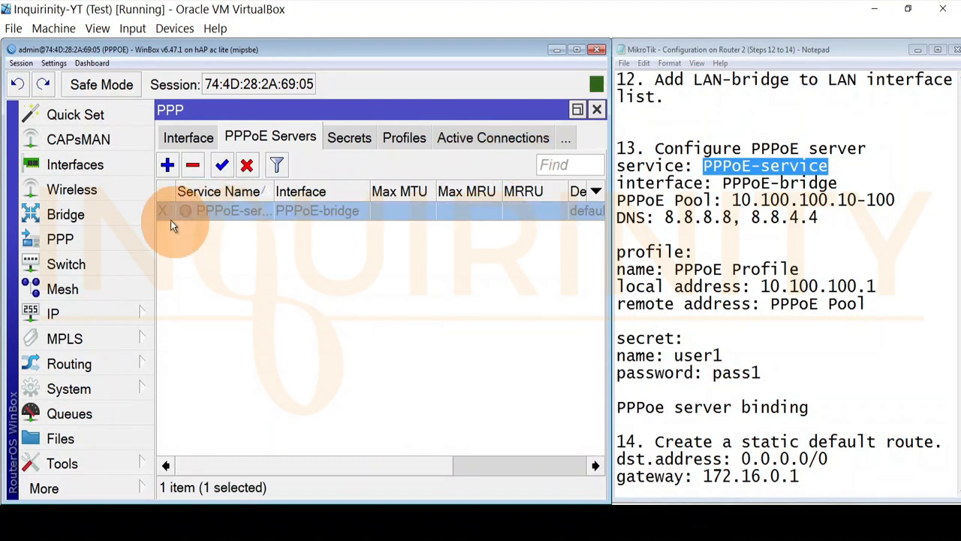
pyautogui.click(221, 165)
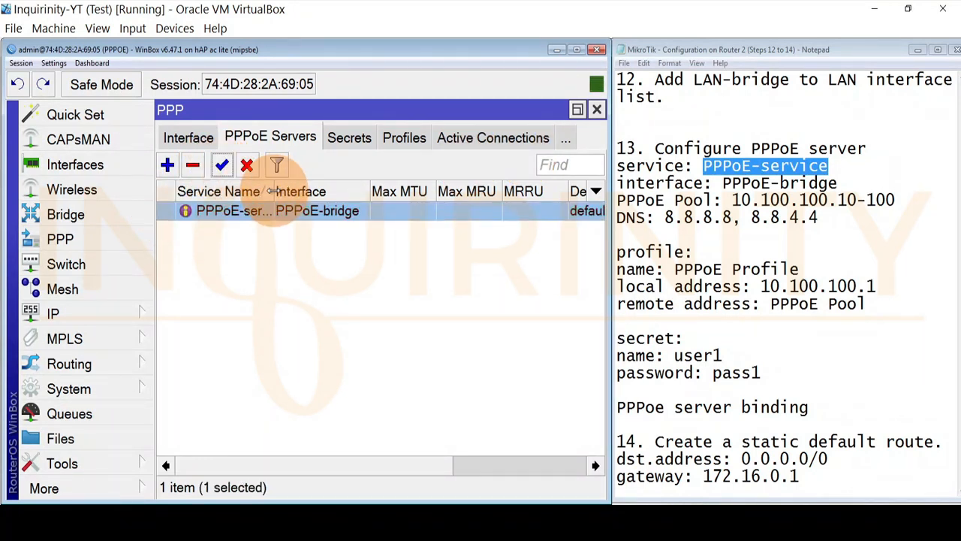
pyautogui.moveTo(272, 192); pyautogui.dragTo(331, 191)
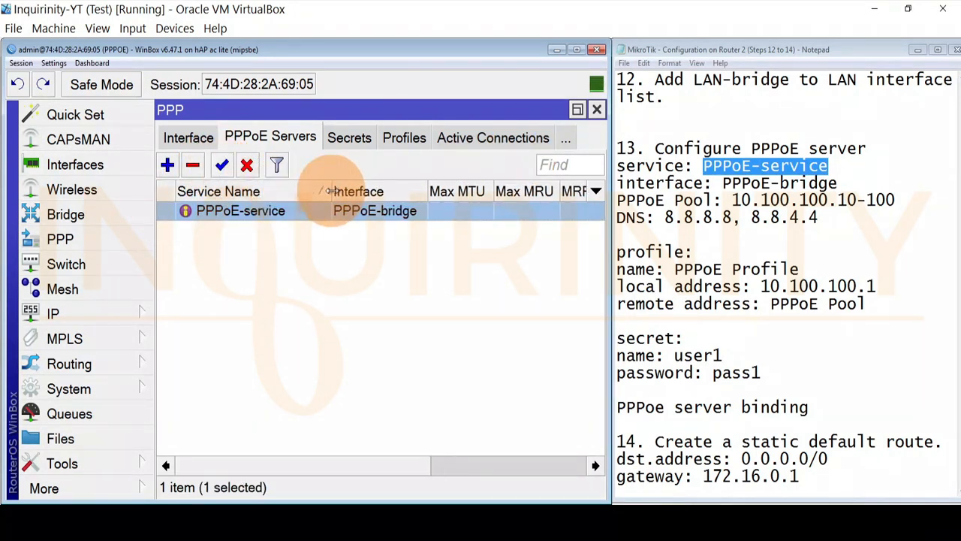
pyautogui.doubleClick(256, 213)
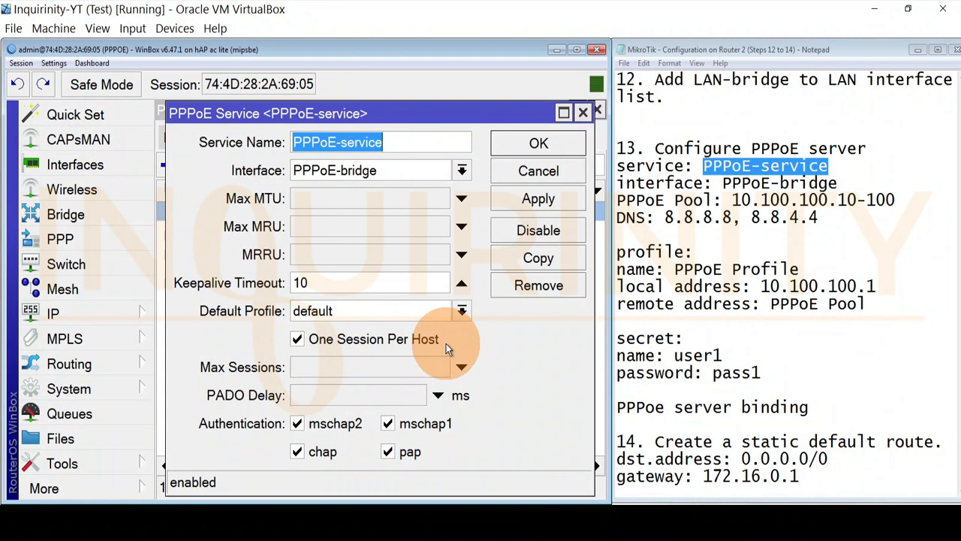
pyautogui.click(520, 143)
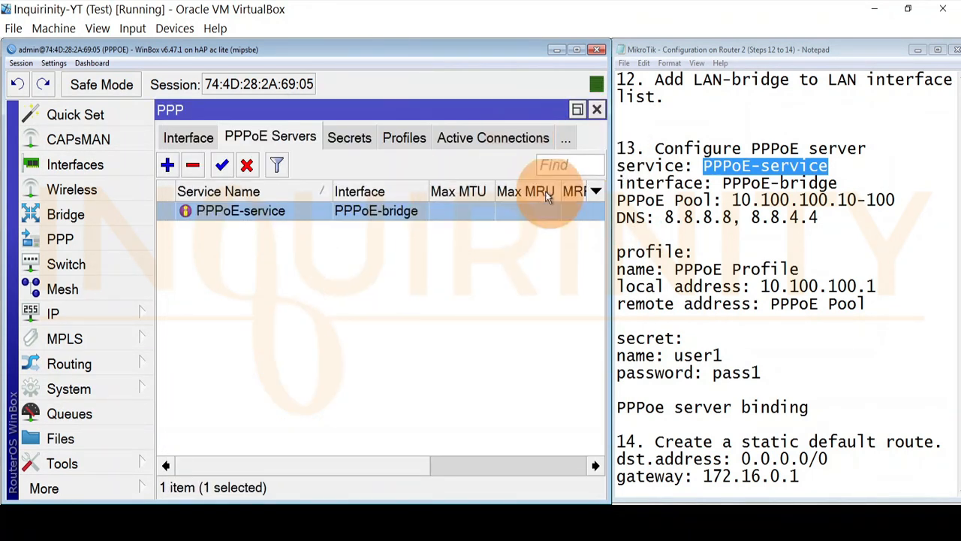
pyautogui.moveTo(376, 471); pyautogui.dragTo(320, 470)
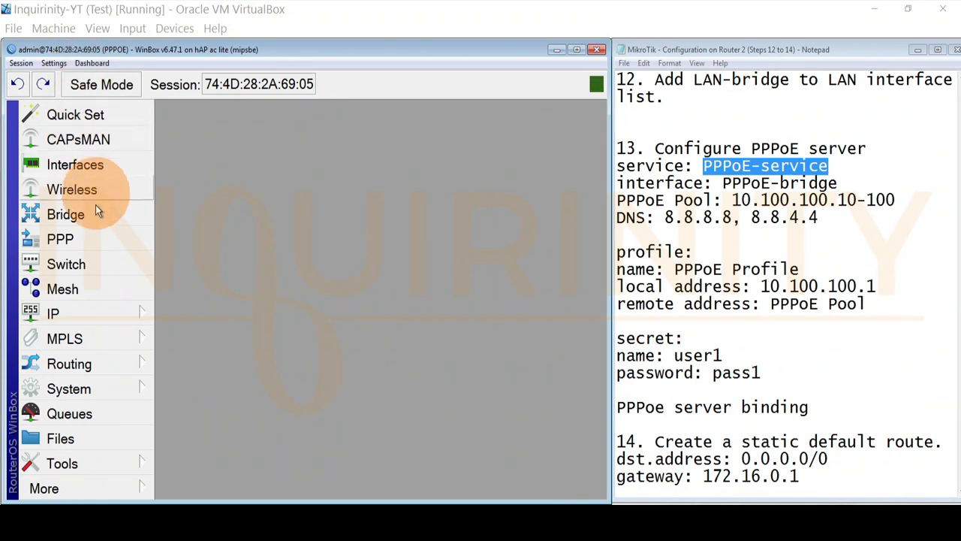
# - In IP > Routes, add route 0.0.0.0/0 with gateway 172.16.0.1 and save it
pyautogui.click(103, 322)
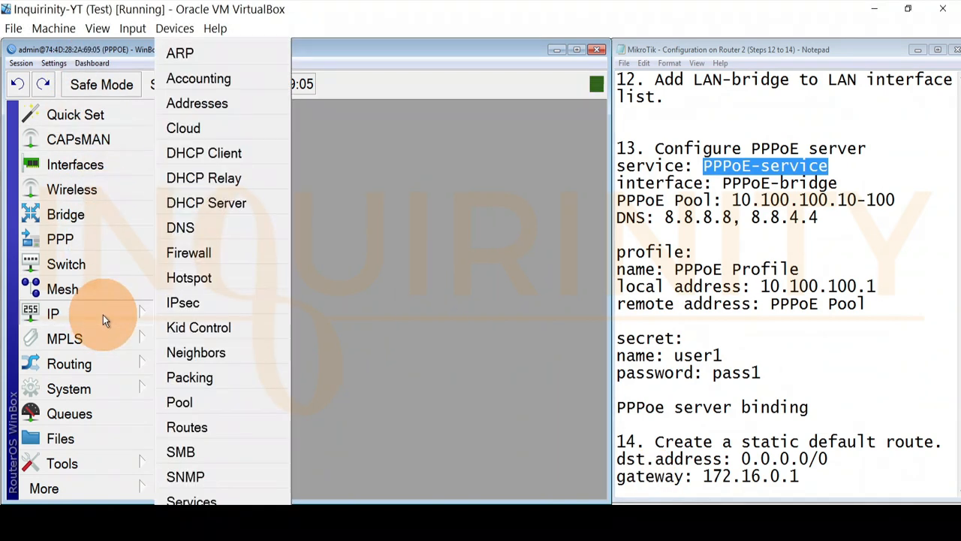
pyautogui.click(214, 425)
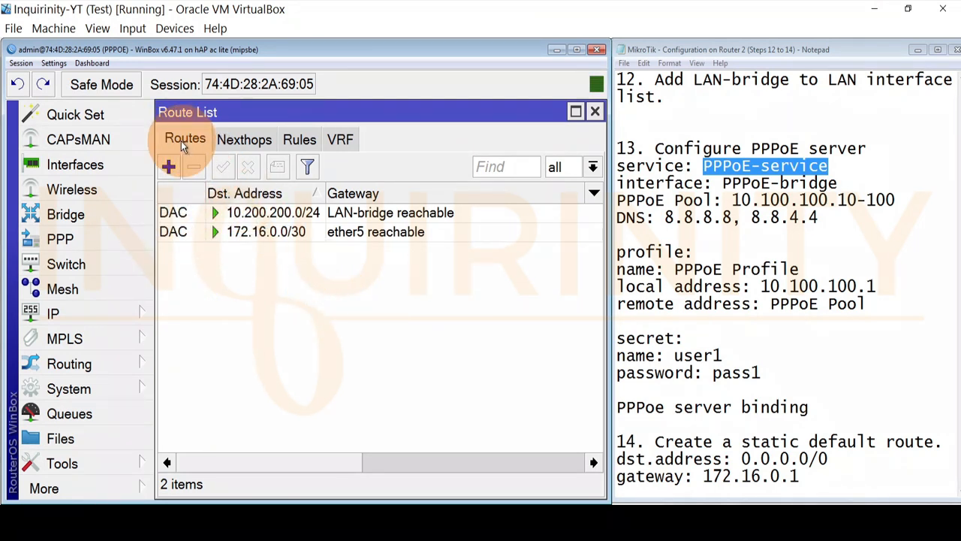
pyautogui.click(168, 165)
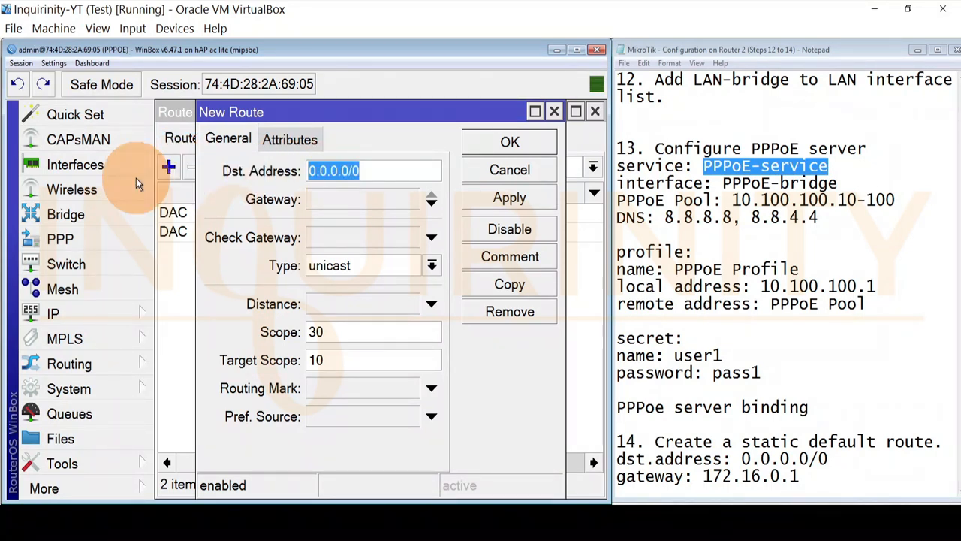
pyautogui.moveTo(308, 170); pyautogui.dragTo(354, 171)
pyautogui.click(347, 202)
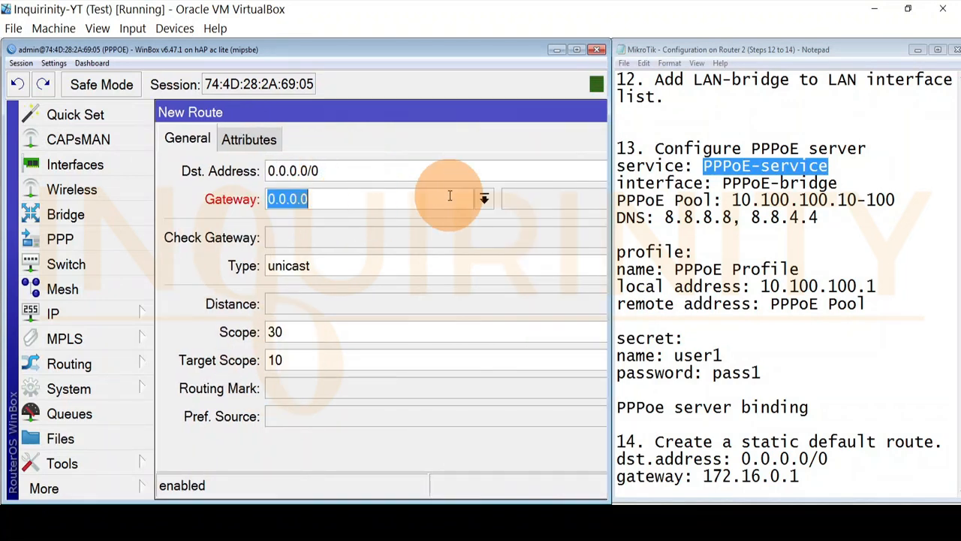
pyautogui.write('172.1')
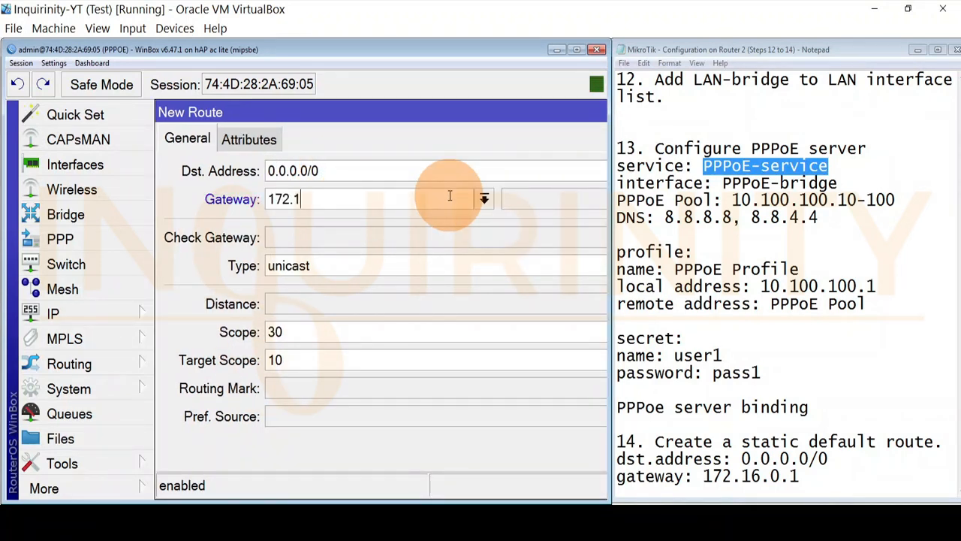
pyautogui.write('6.0.1')
pyautogui.click(375, 116)
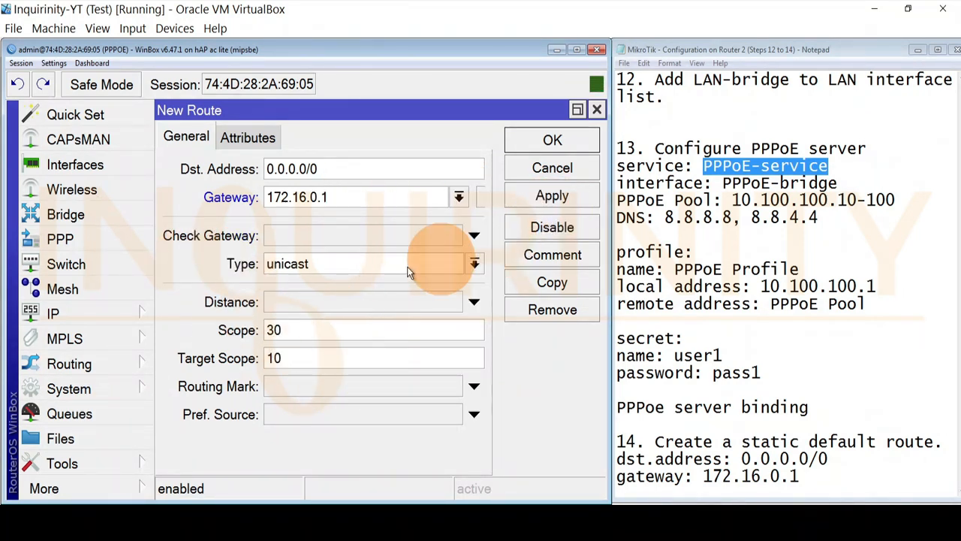
pyautogui.click(553, 196)
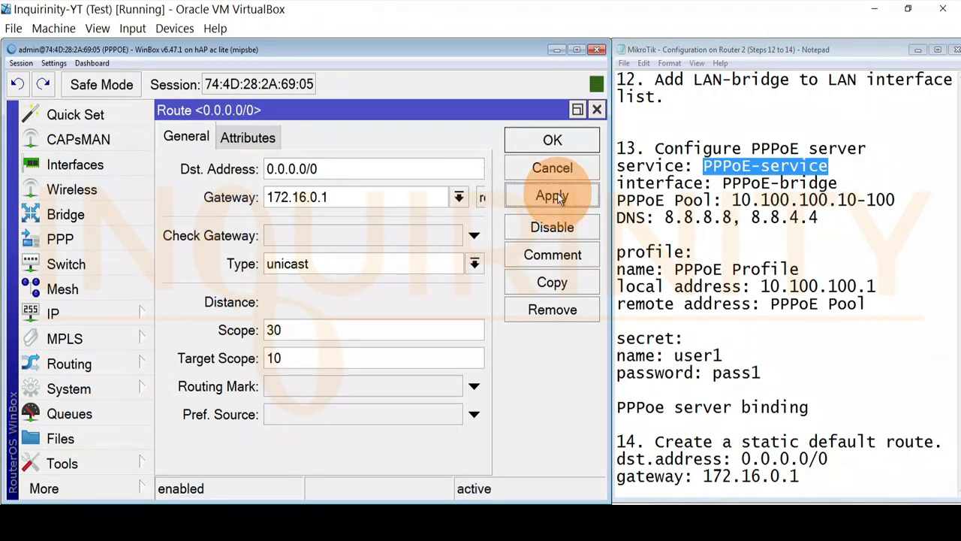
pyautogui.click(553, 143)
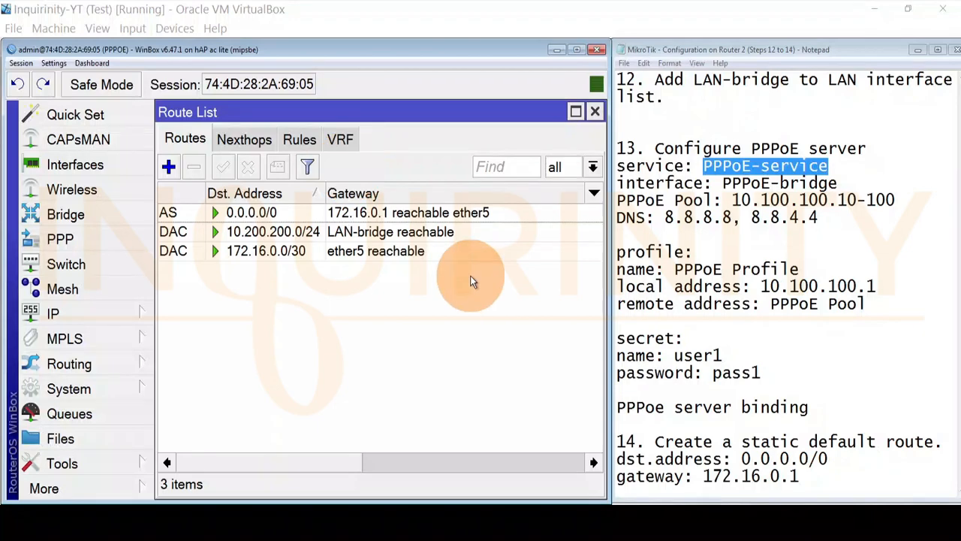
# - Ping 8.8.8.8 from the Tools > Ping window, replacing the old 172.16.0.1 target
pyautogui.click(94, 463)
pyautogui.click(220, 283)
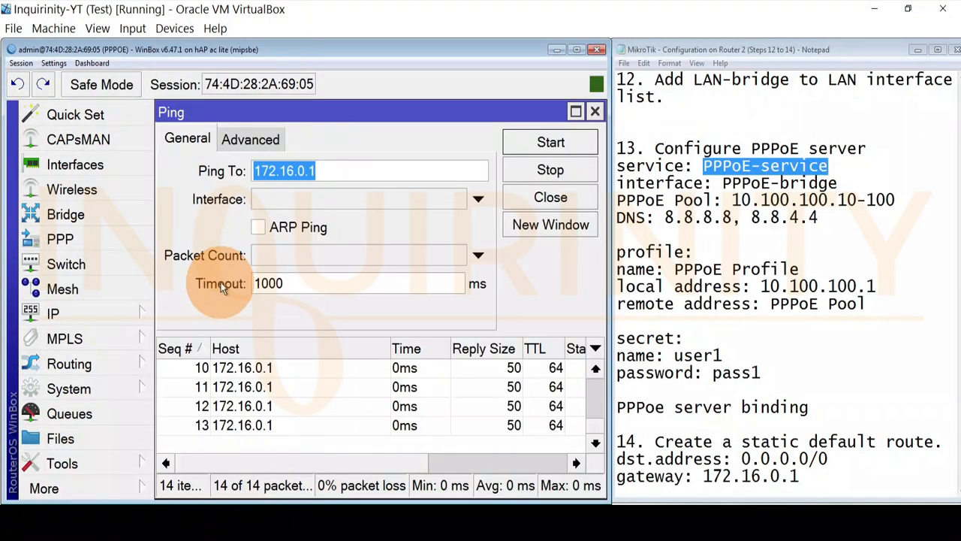
pyautogui.click(353, 169)
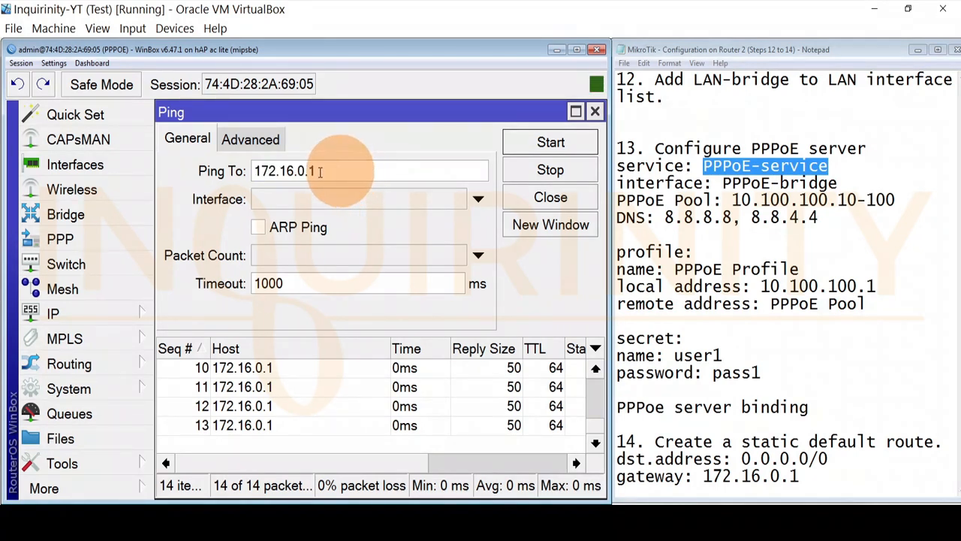
pyautogui.moveTo(320, 172); pyautogui.dragTo(104, 172)
pyautogui.write('8.')
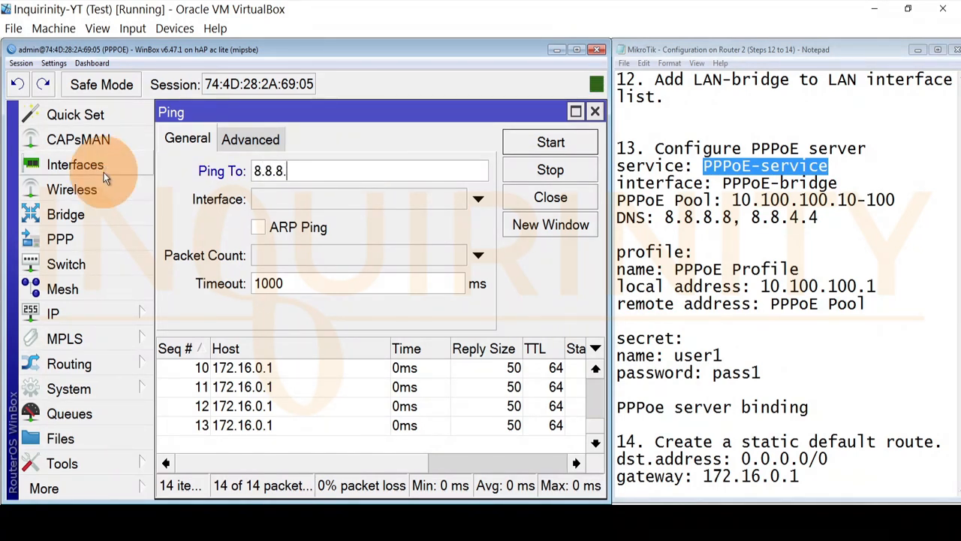
pyautogui.write('8.8.8')
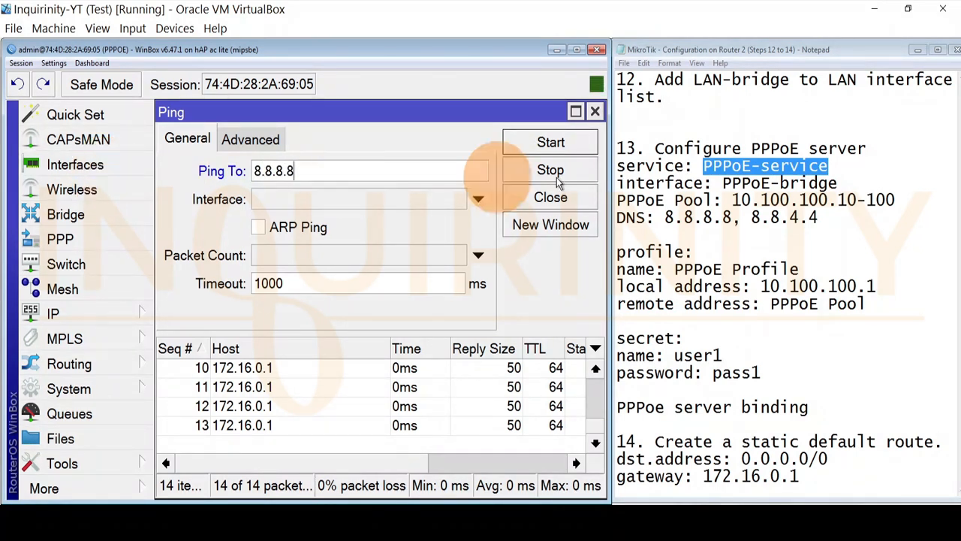
pyautogui.click(561, 145)
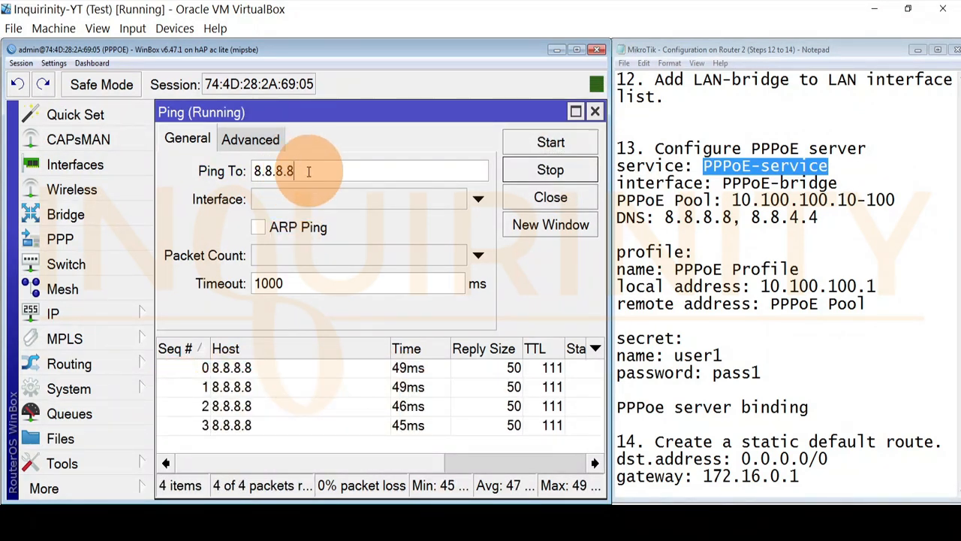
# - Change the ping target to 9.9.9.9 and ping again
pyautogui.moveTo(296, 164); pyautogui.dragTo(168, 157)
pyautogui.write('9.9.9.9')
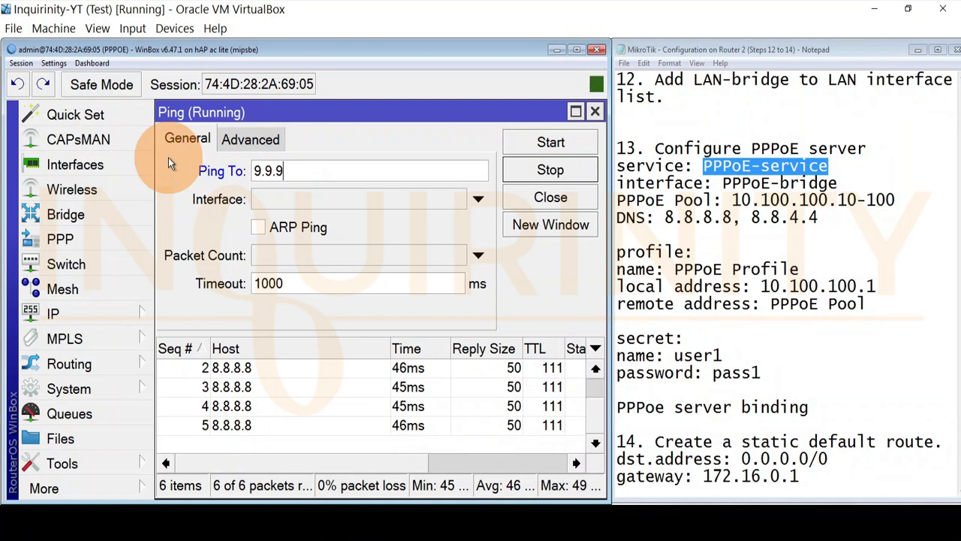
pyautogui.click(551, 144)
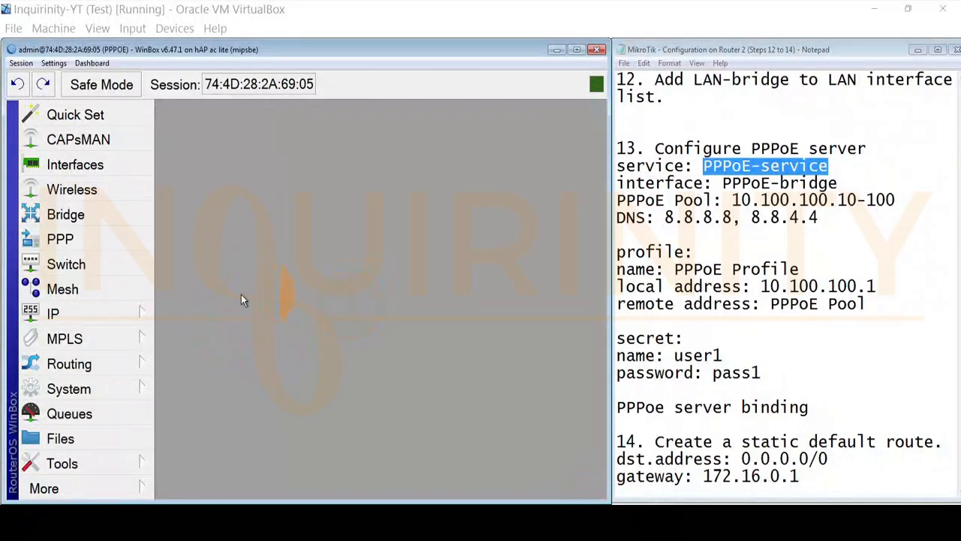
# - Enter 8.8.8.8 as the server in IP > DNS settings and confirm with OK
pyautogui.click(111, 311)
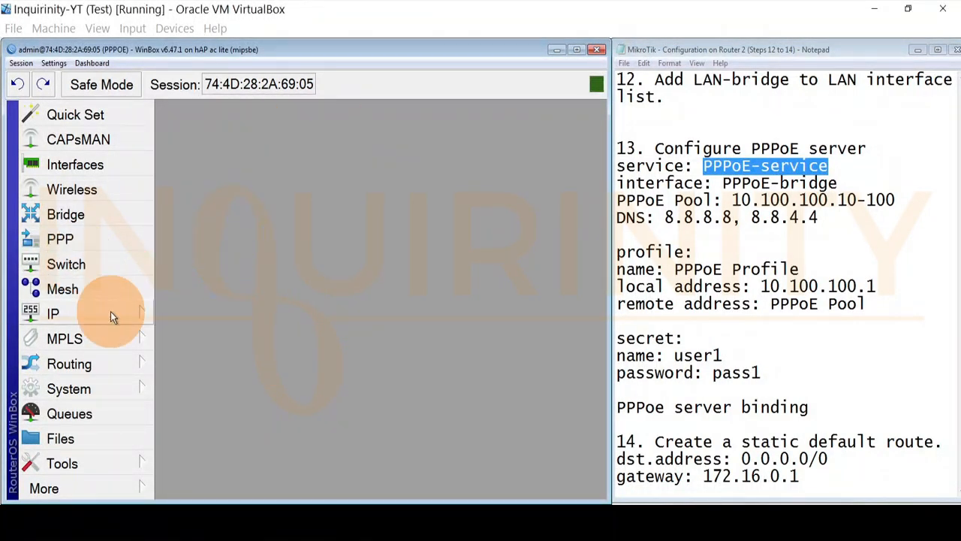
pyautogui.click(248, 227)
pyautogui.click(421, 142)
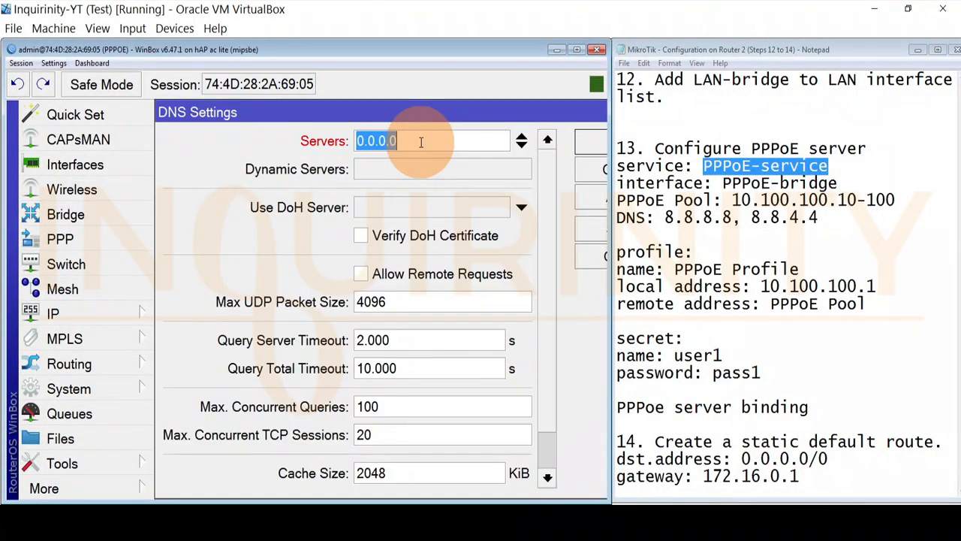
pyautogui.write('8.8.8.8')
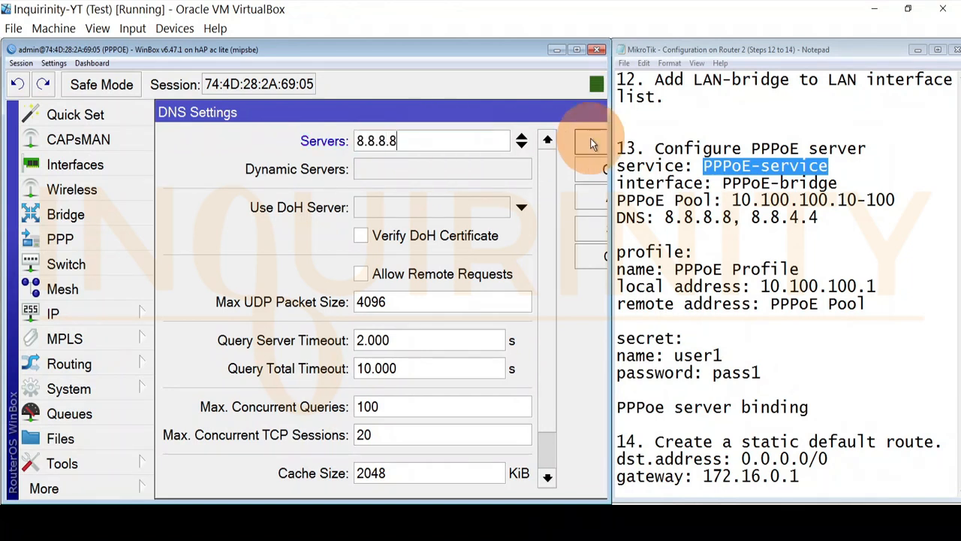
pyautogui.click(590, 143)
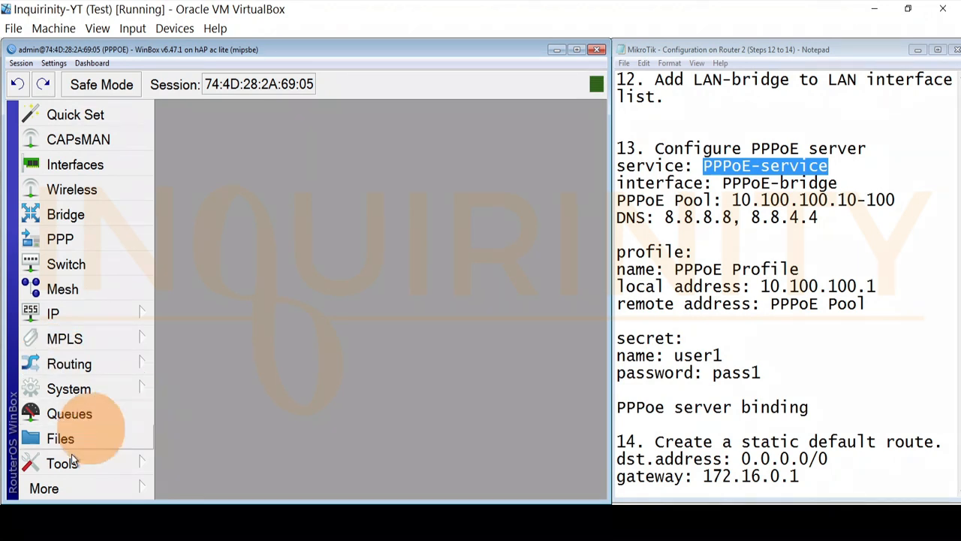
pyautogui.click(105, 489)
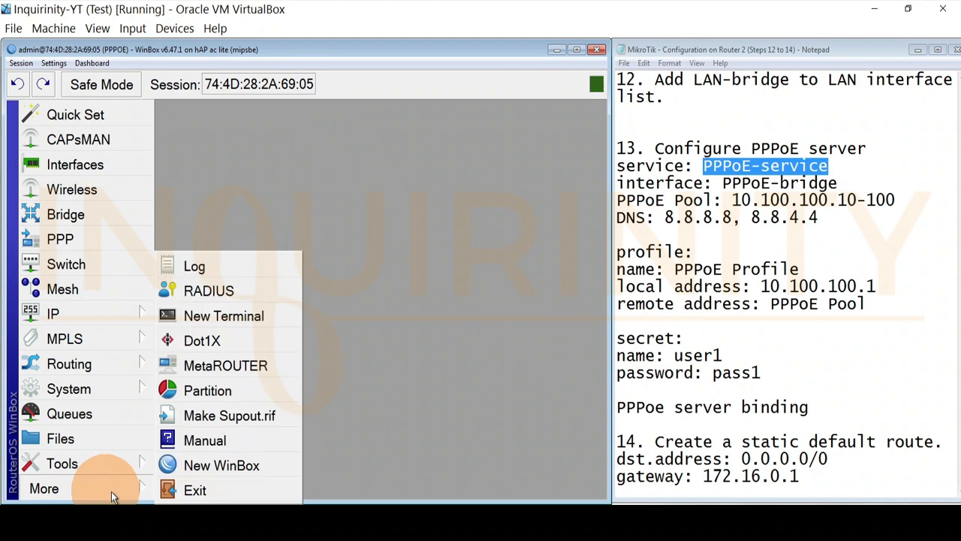
pyautogui.click(258, 318)
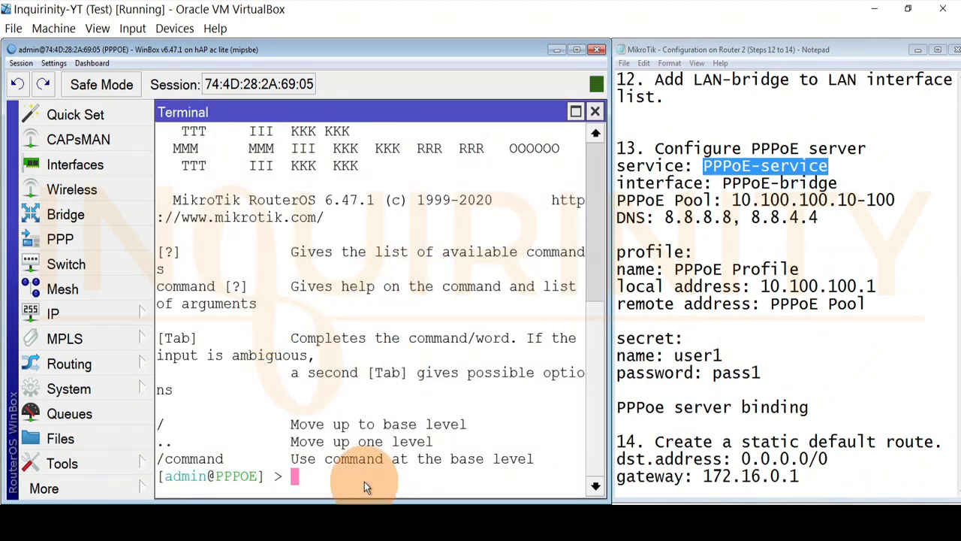
pyautogui.write('ping www.facebook.com')
pyautogui.press('Return')
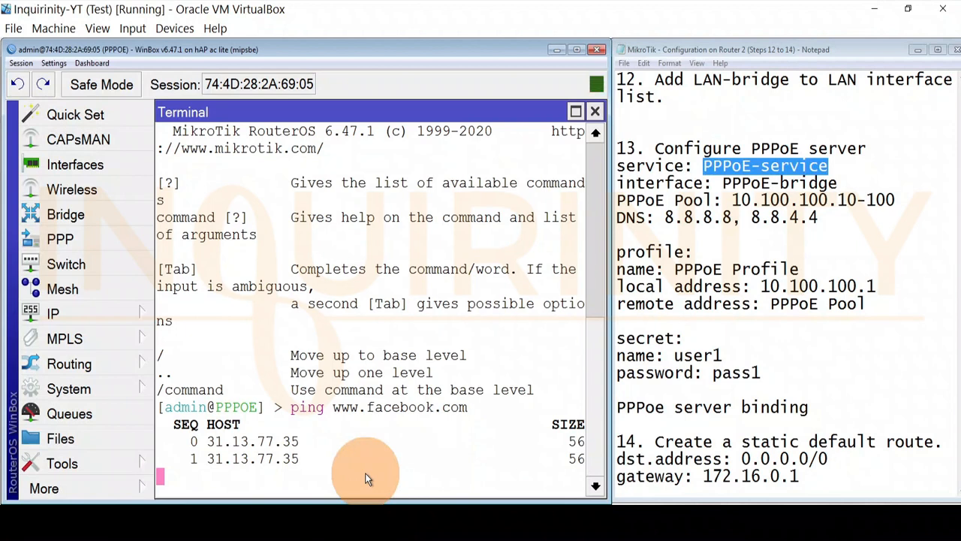
pyautogui.hotkey('ctrl', 'c')
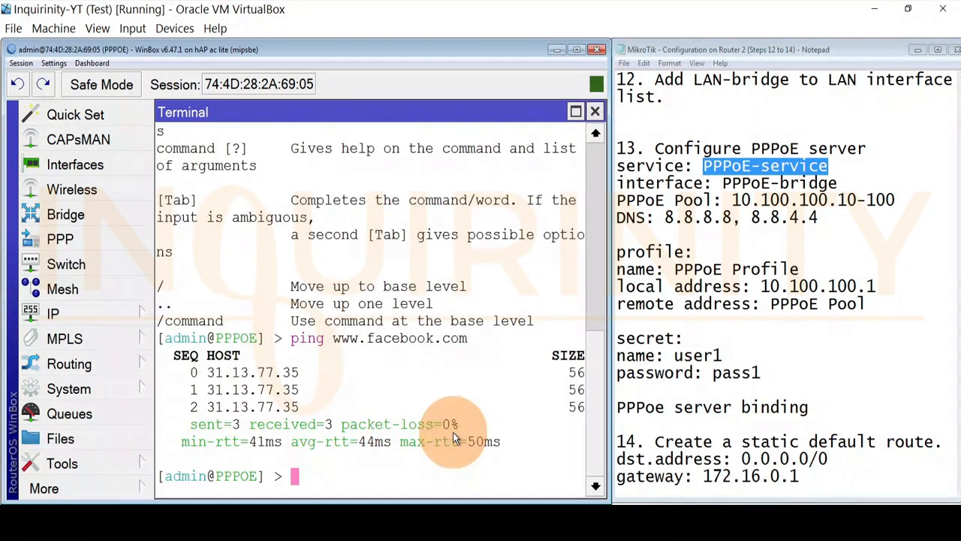
pyautogui.write('ping www.')
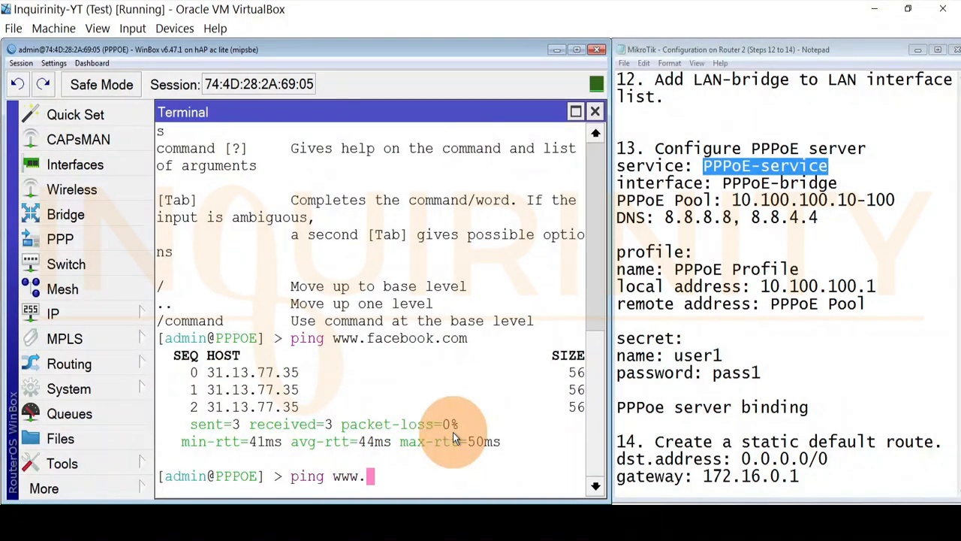
pyautogui.write('youtube.com')
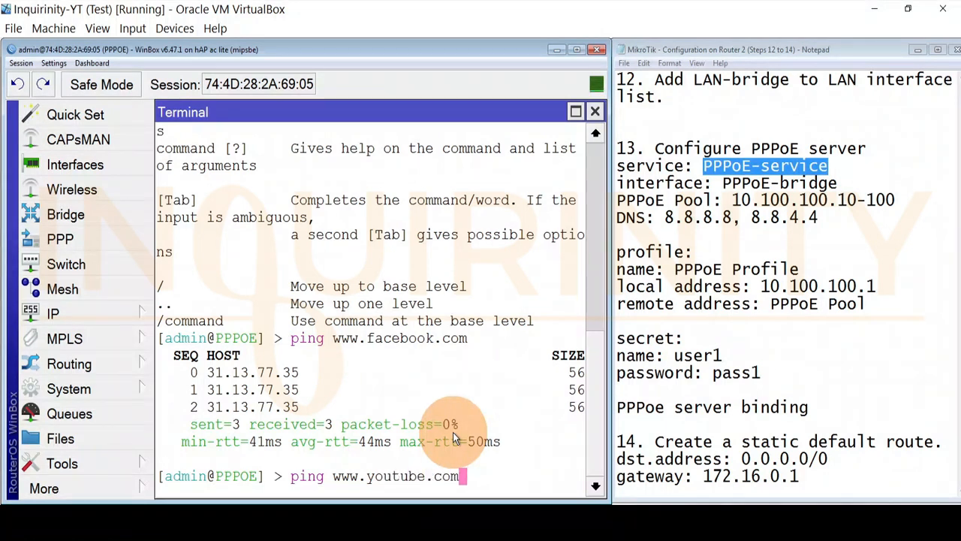
pyautogui.press('Return')
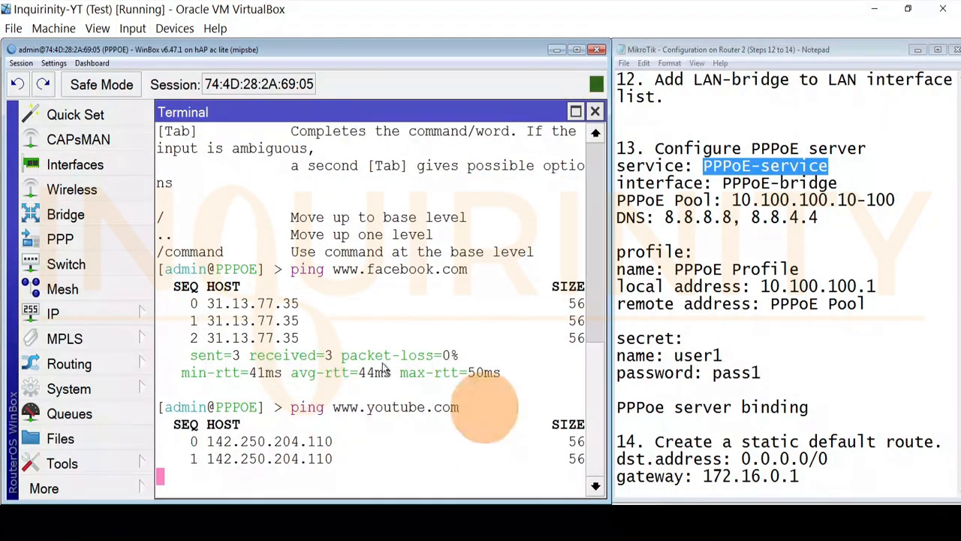
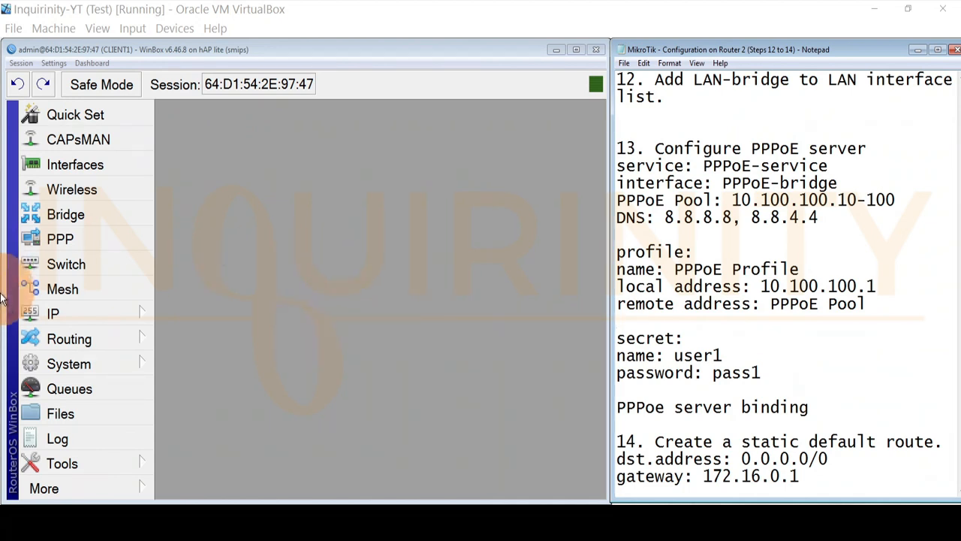
# - Review the IP address list, firewall settings and bridge settings, closing each window
pyautogui.click(46, 313)
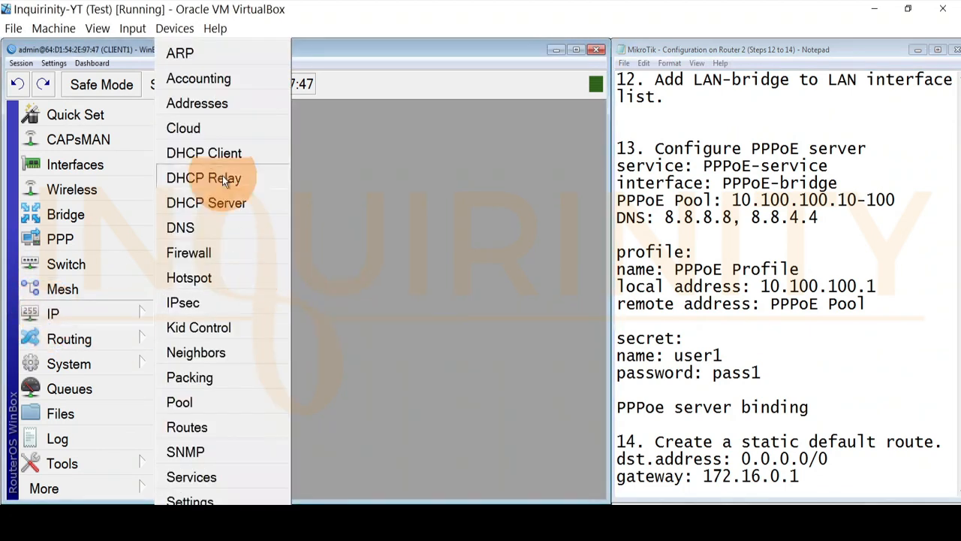
pyautogui.click(200, 103)
pyautogui.click(597, 109)
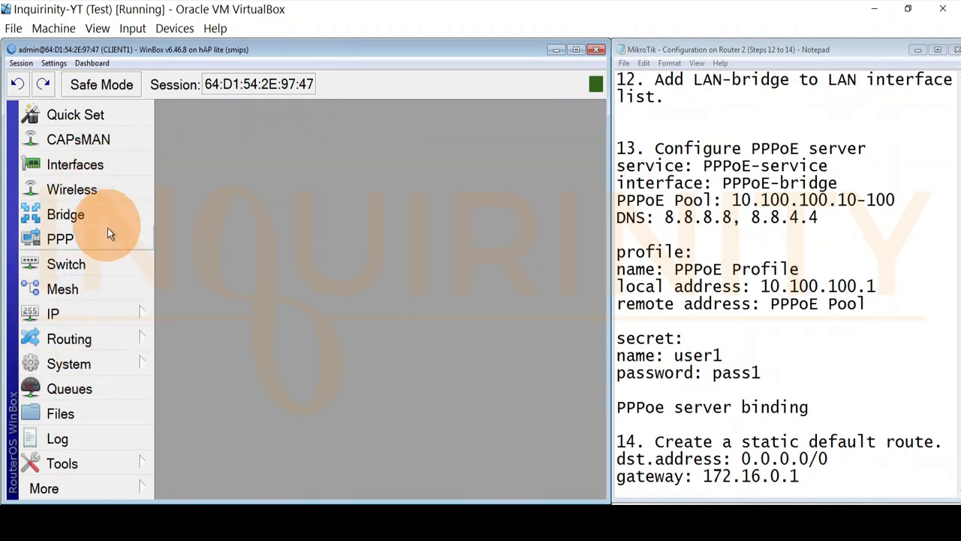
pyautogui.click(97, 311)
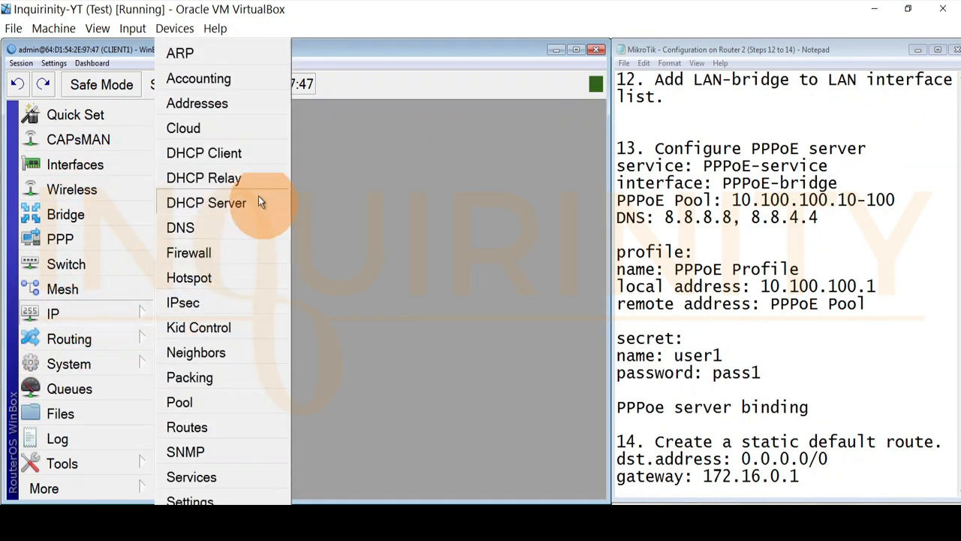
pyautogui.click(214, 253)
pyautogui.click(595, 109)
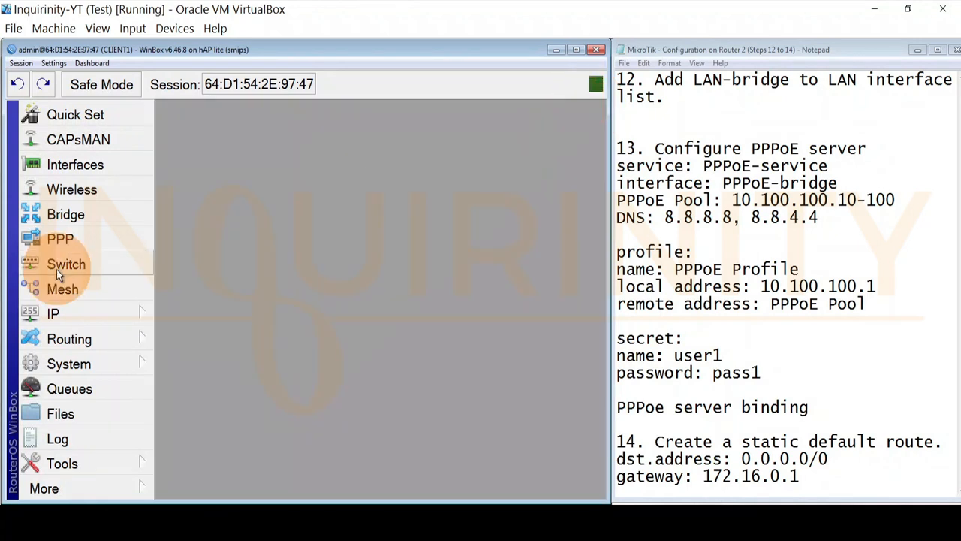
pyautogui.click(75, 219)
pyautogui.click(595, 110)
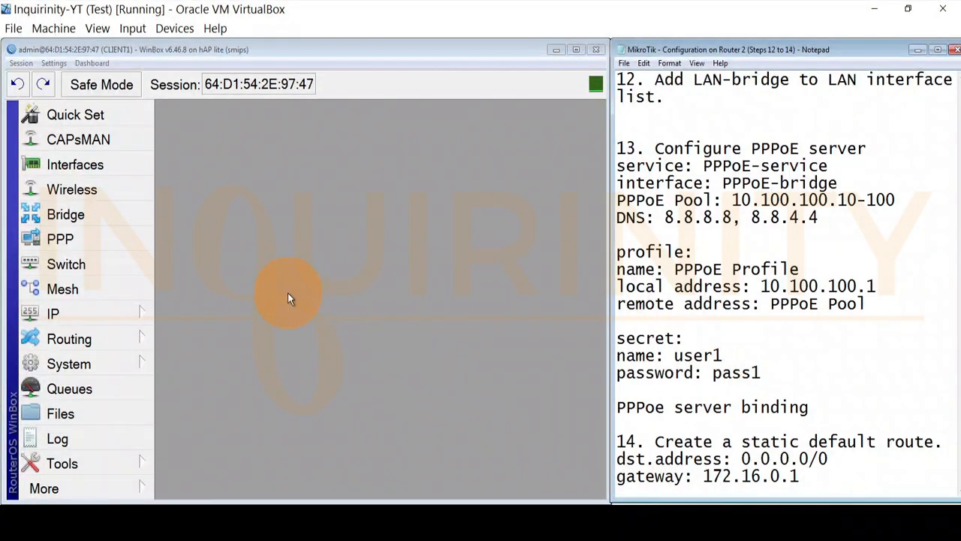
# - Add a new PPPoE client interface pppoe-out1 on ether1 and bring up its Dial Out settings
pyautogui.click(105, 173)
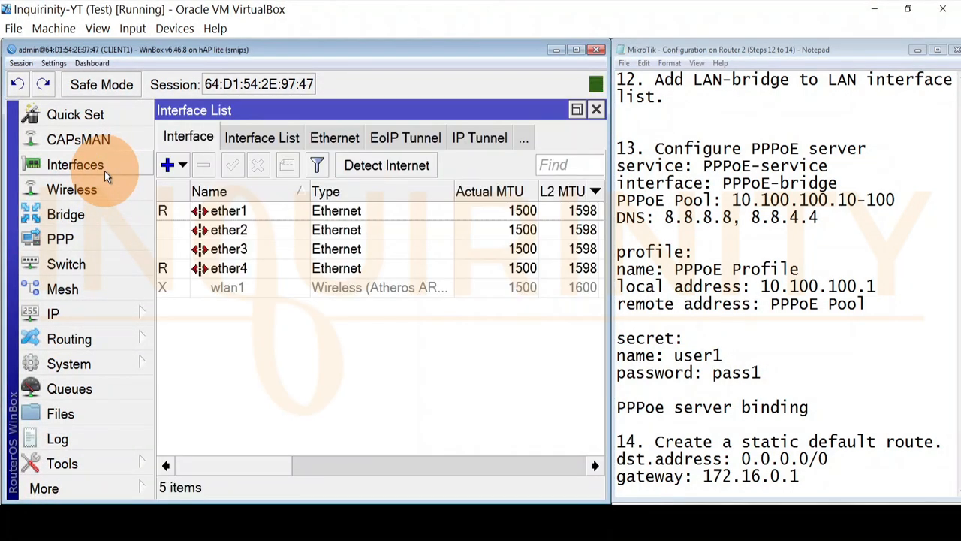
pyautogui.click(182, 164)
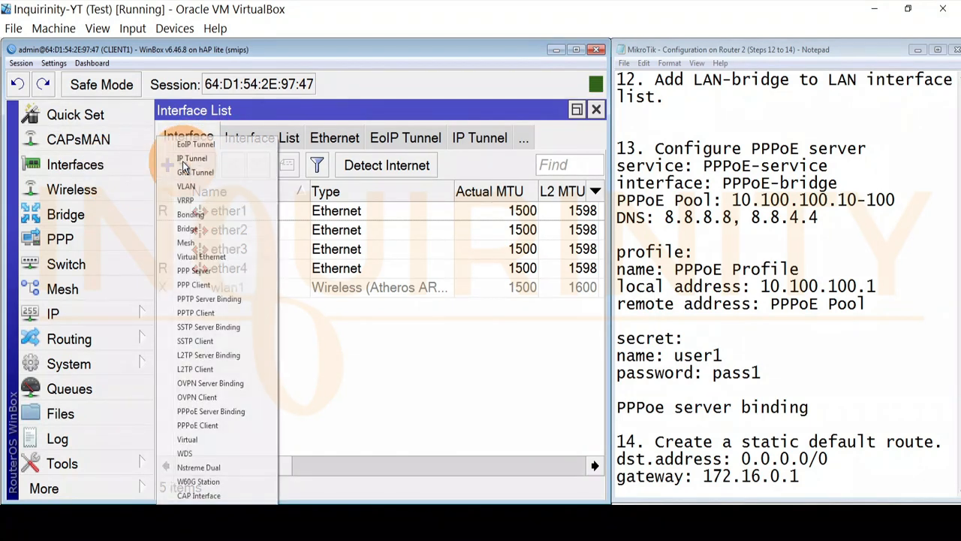
pyautogui.click(189, 427)
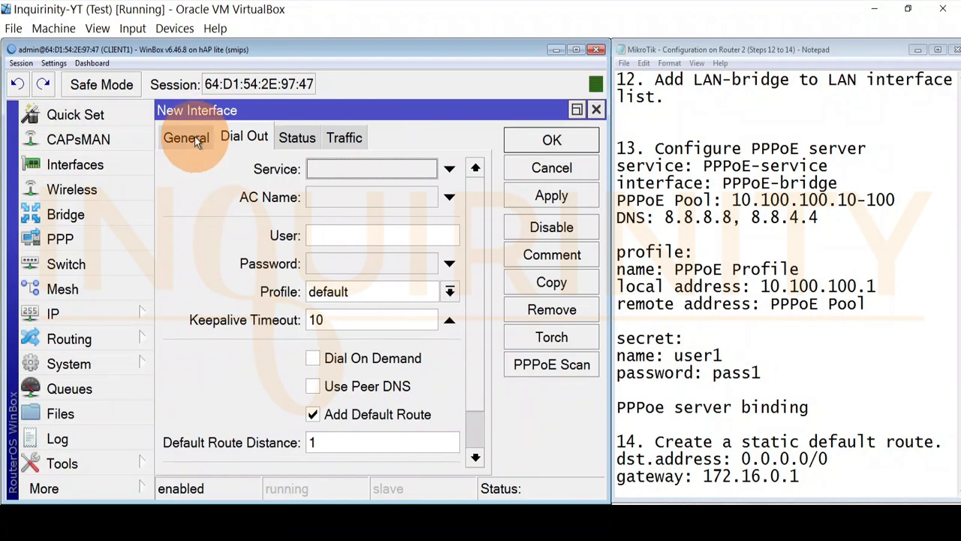
pyautogui.click(194, 136)
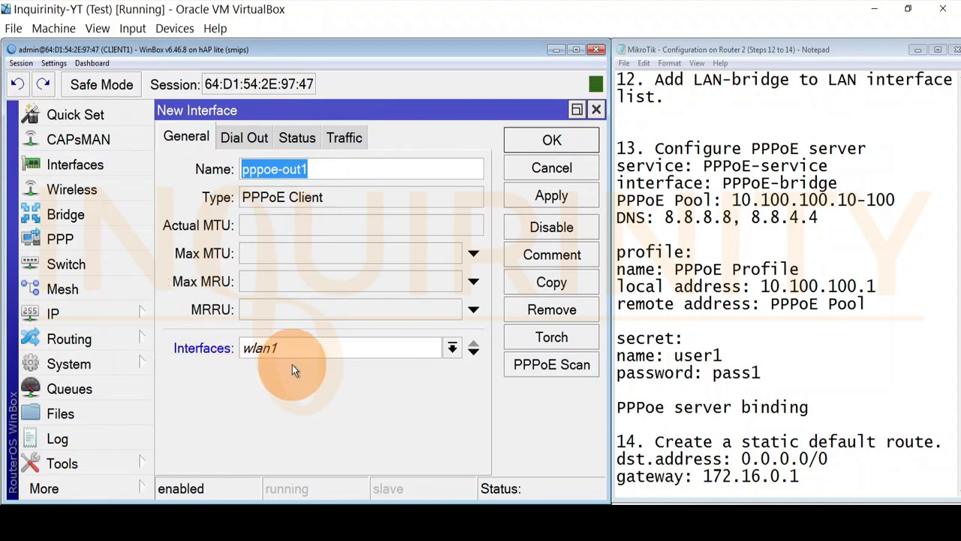
pyautogui.click(452, 348)
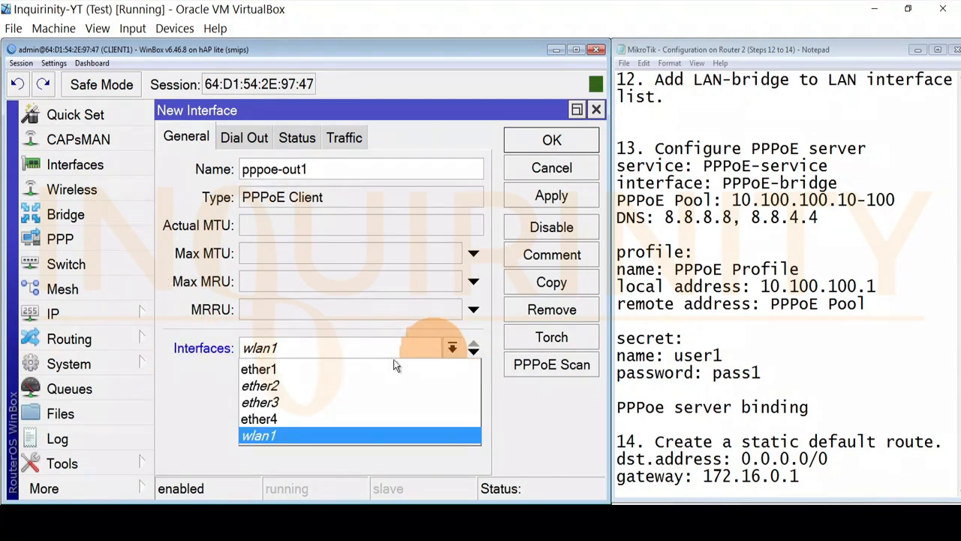
pyautogui.click(279, 369)
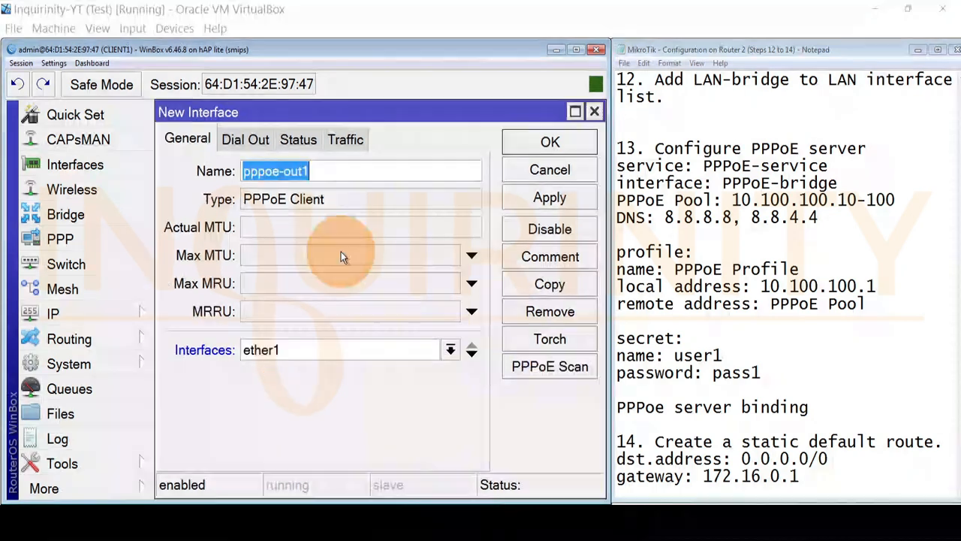
pyautogui.click(236, 141)
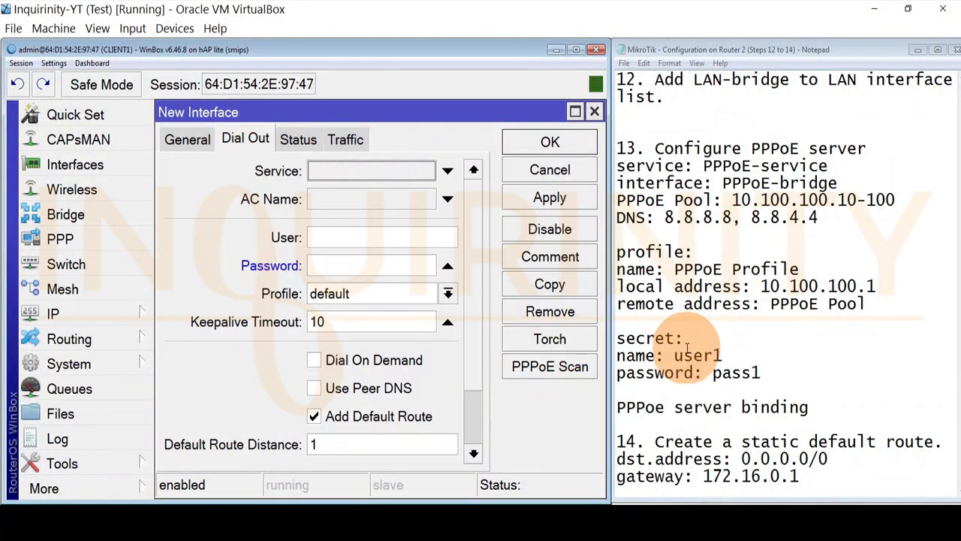
# - Enter the PPPoE user name and password, enable Use Peer DNS, and save pppoe-out1
pyautogui.click(333, 237)
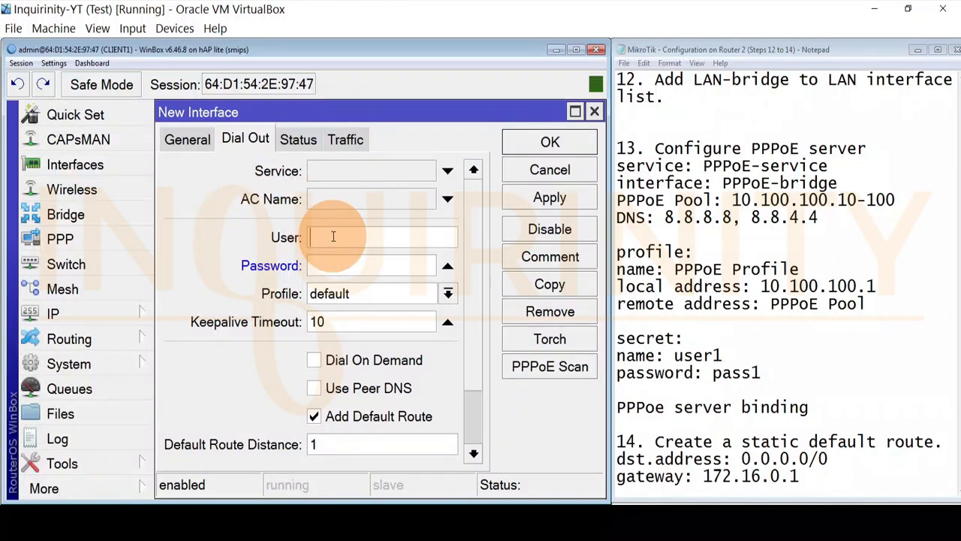
pyautogui.write('1')
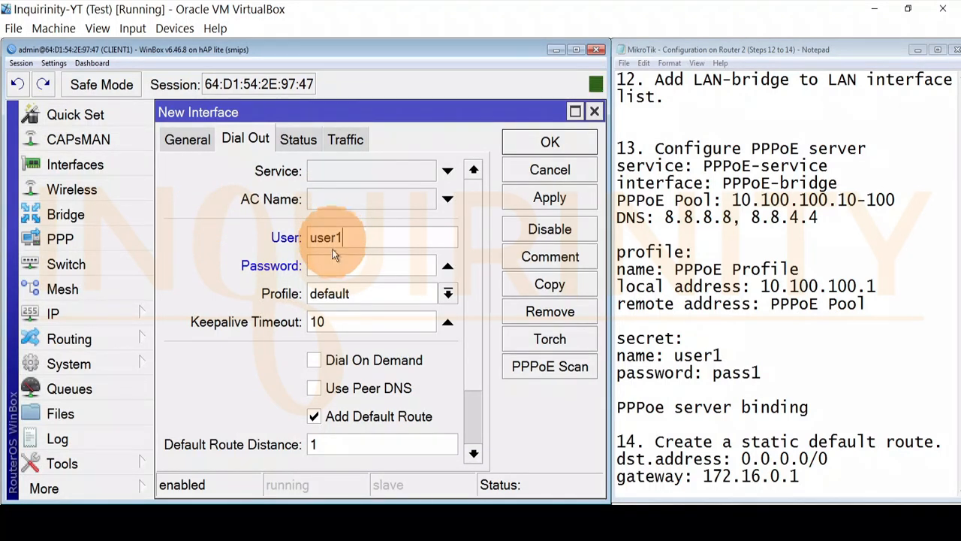
pyautogui.click(319, 263)
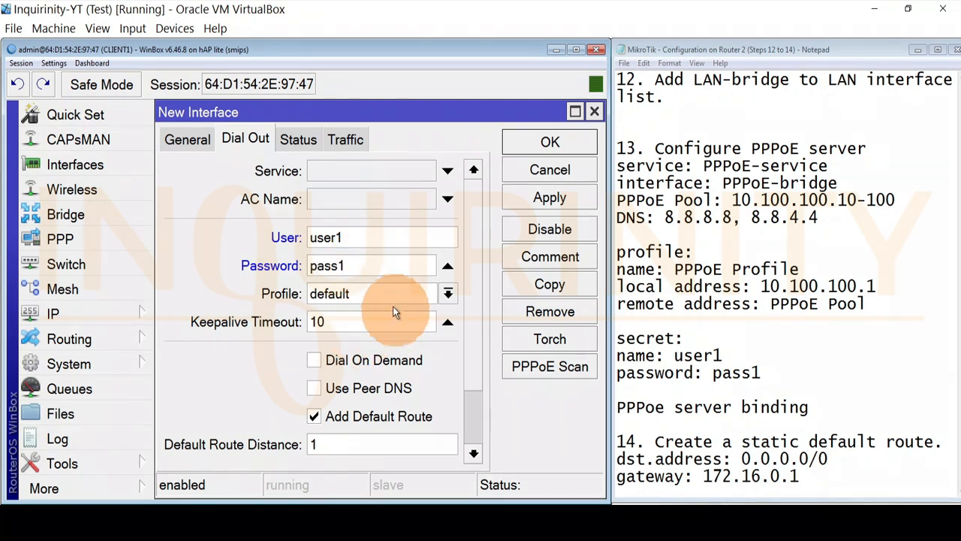
pyautogui.scroll(-2, 475, 383)
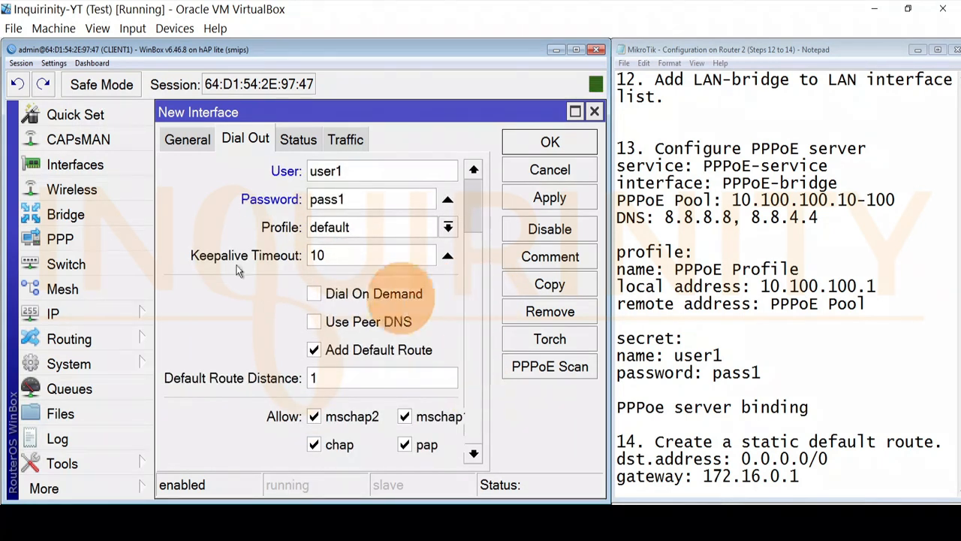
pyautogui.click(315, 321)
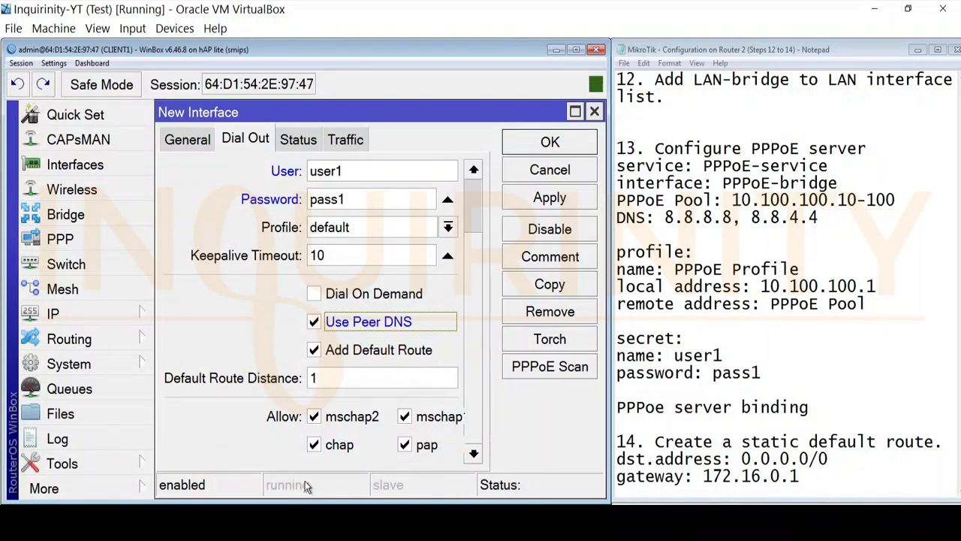
pyautogui.moveTo(471, 354); pyautogui.dragTo(473, 210)
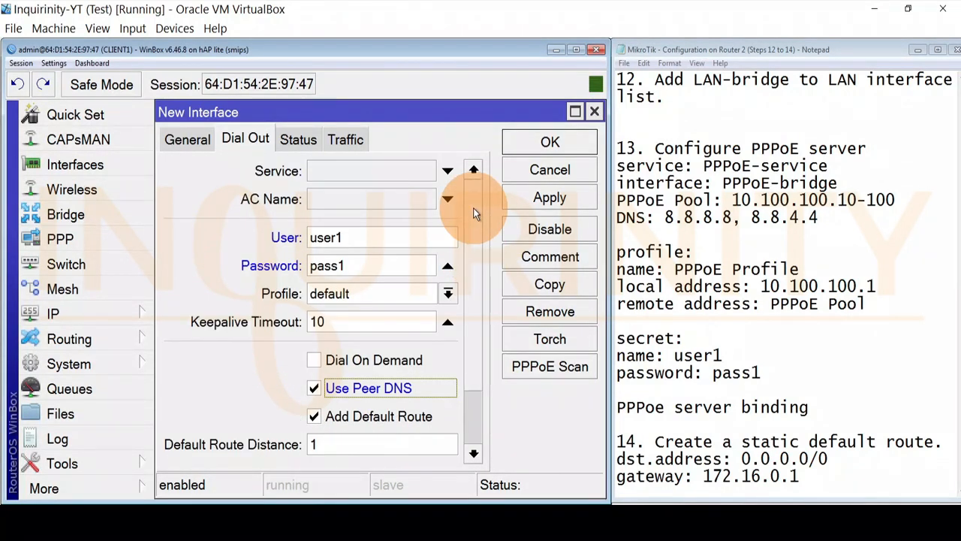
pyautogui.click(551, 154)
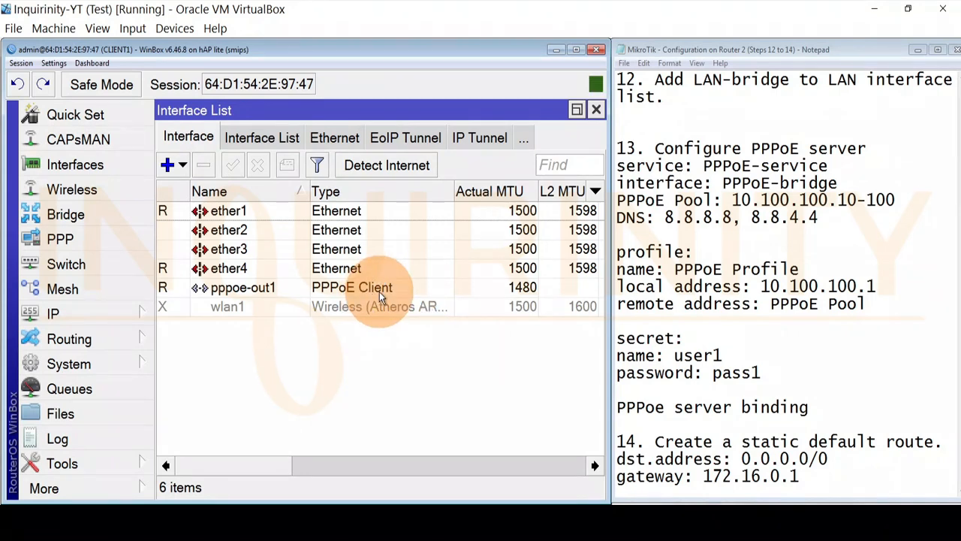
pyautogui.doubleClick(269, 291)
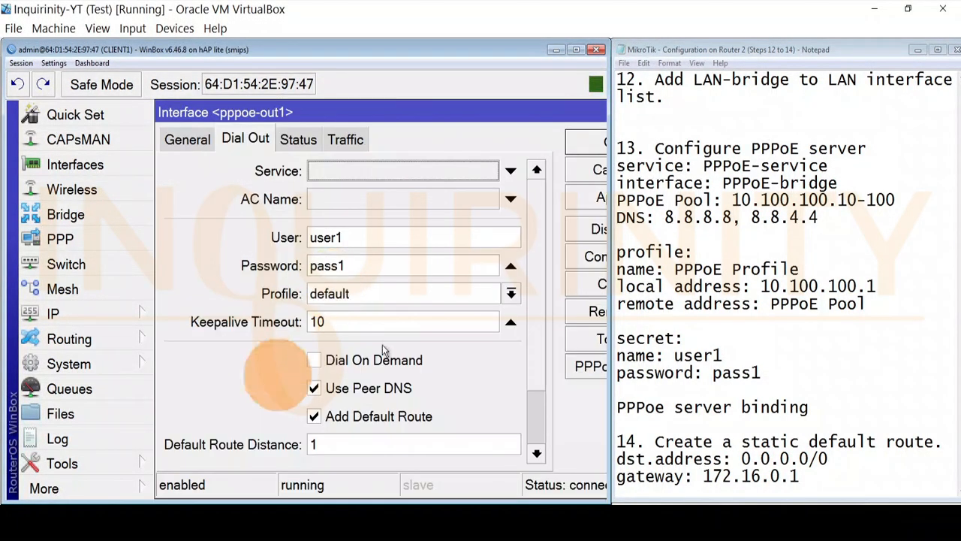
pyautogui.click(299, 140)
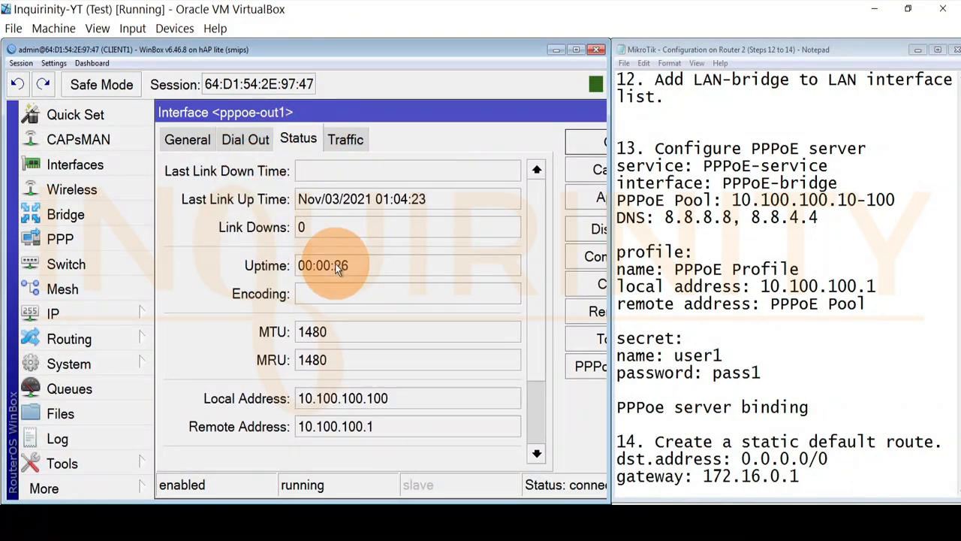
pyautogui.scroll(-3, 535, 257)
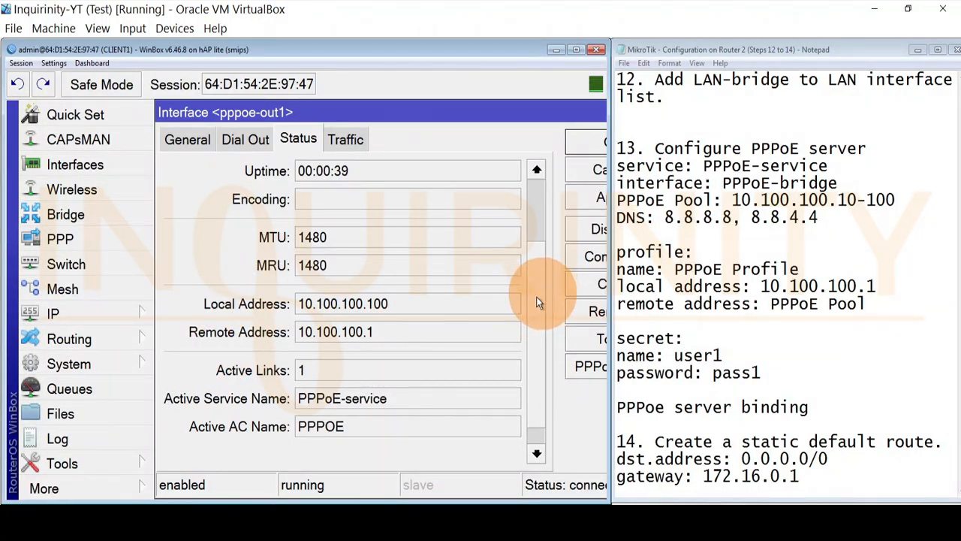
pyautogui.click(585, 144)
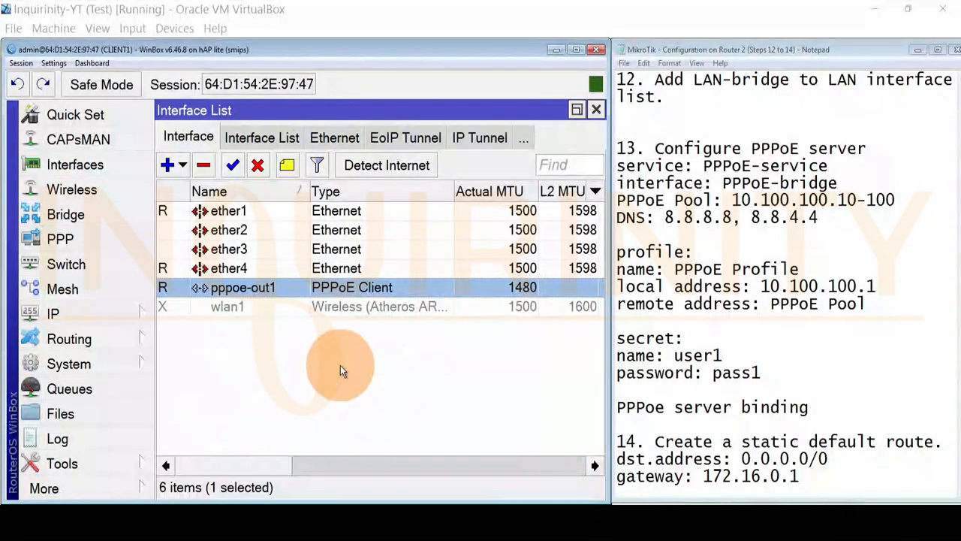
# - Ping 8.8.8.8 from the Ping tool, then change the target to 9.9.9.9 and restart
pyautogui.click(84, 463)
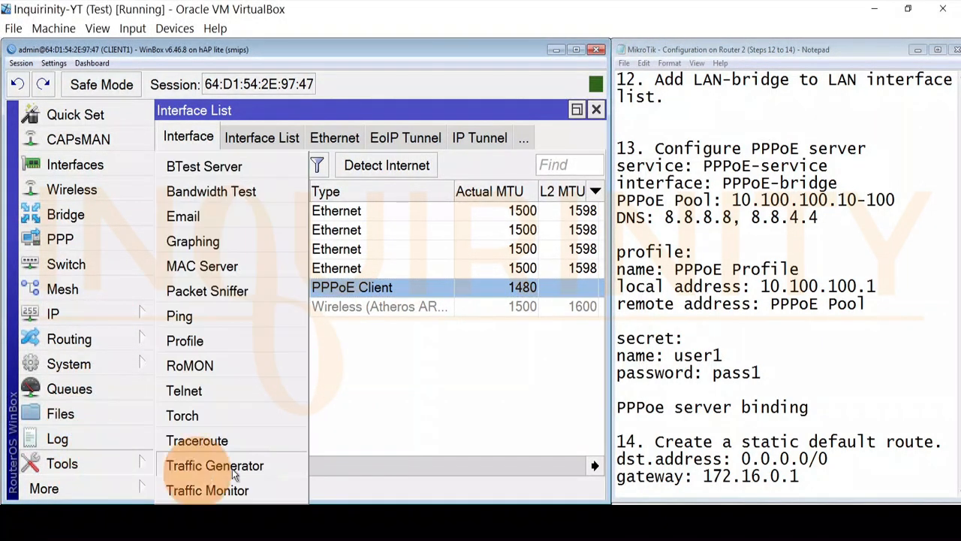
pyautogui.click(221, 323)
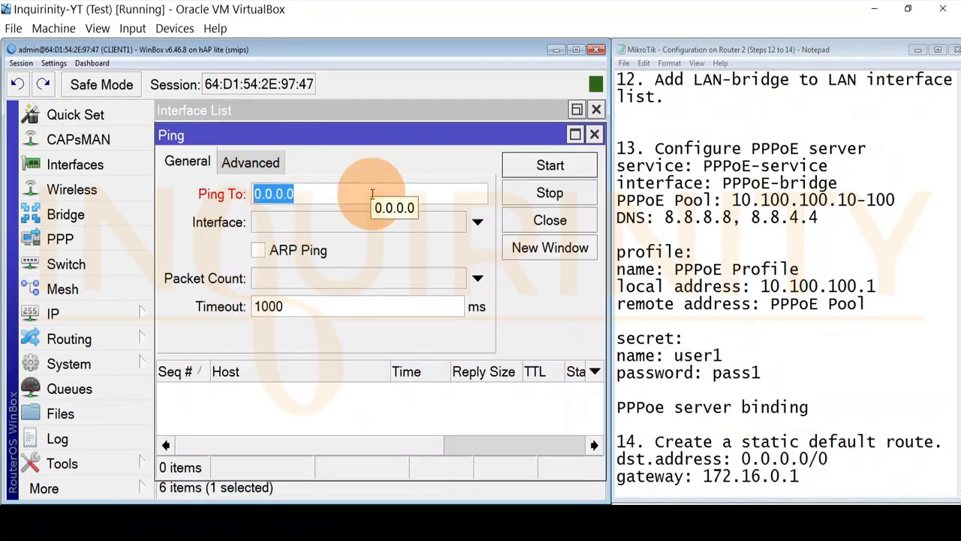
pyautogui.write('8.8.8.8')
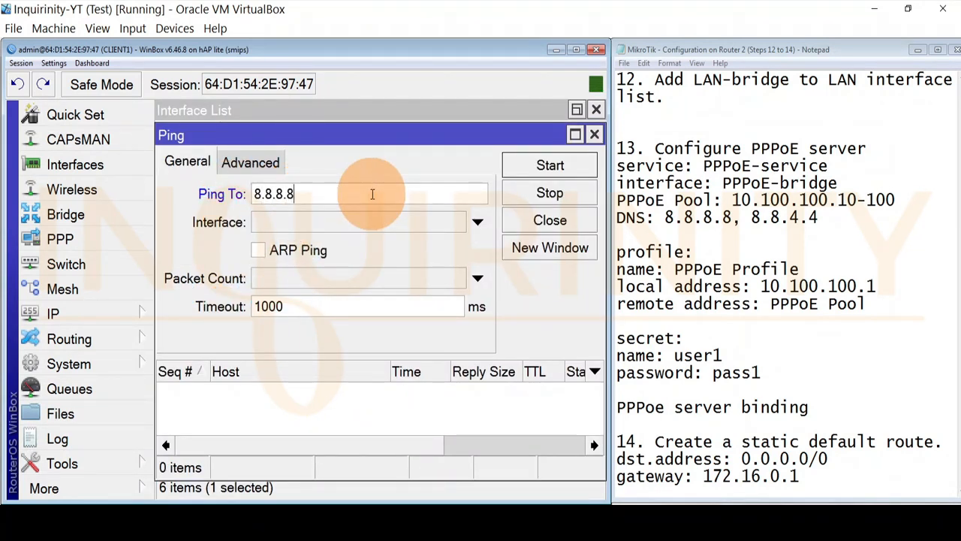
pyautogui.click(526, 167)
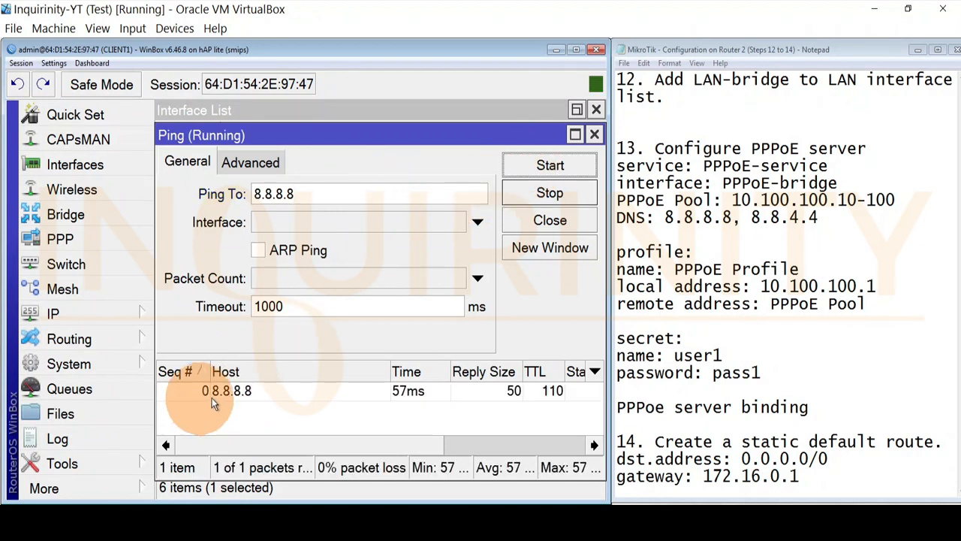
pyautogui.moveTo(300, 193); pyautogui.dragTo(136, 193)
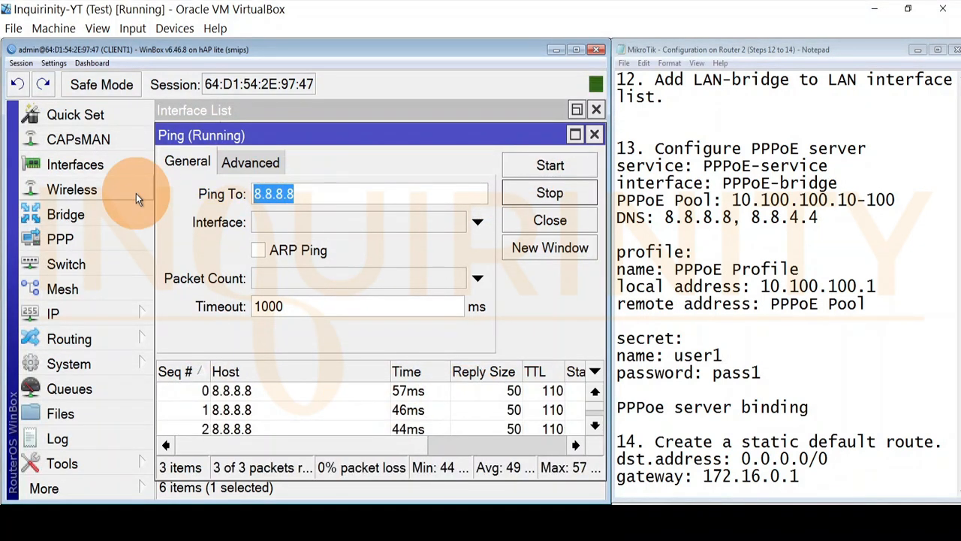
pyautogui.write('9.9.9.9')
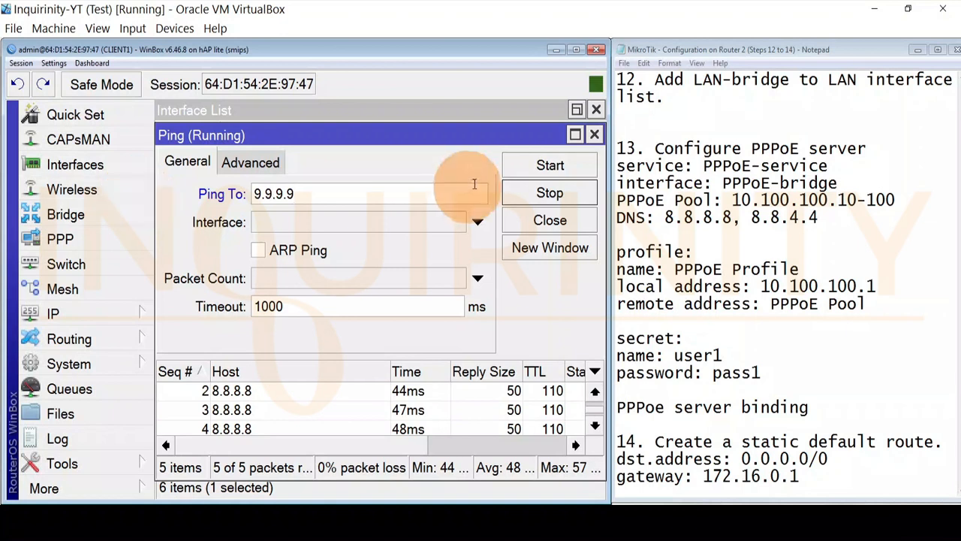
pyautogui.click(526, 165)
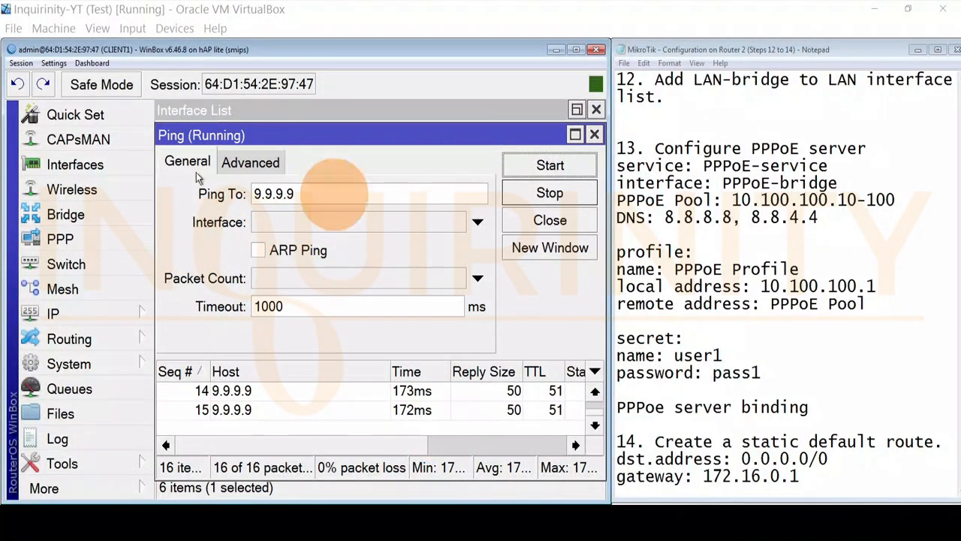
# - Check the DNS server settings under IP > DNS
pyautogui.click(67, 316)
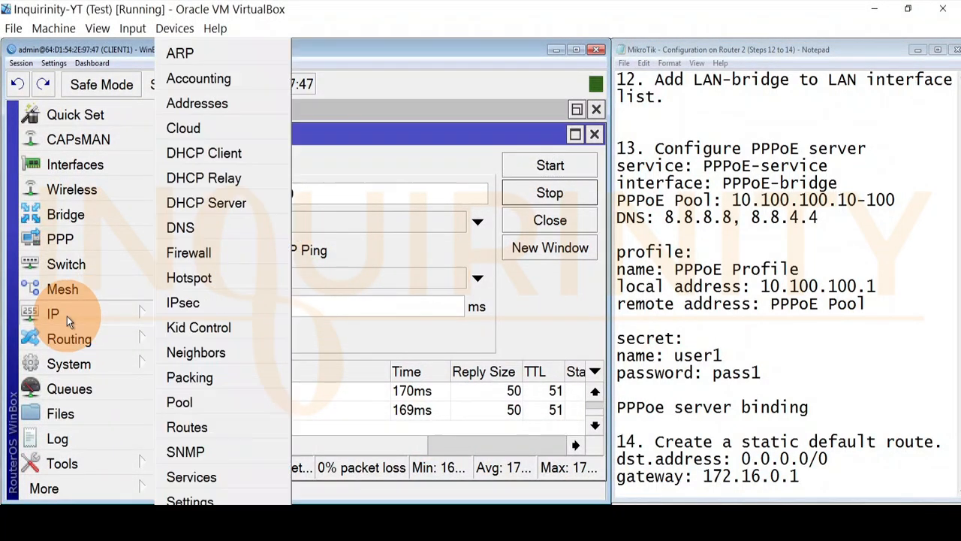
pyautogui.click(216, 225)
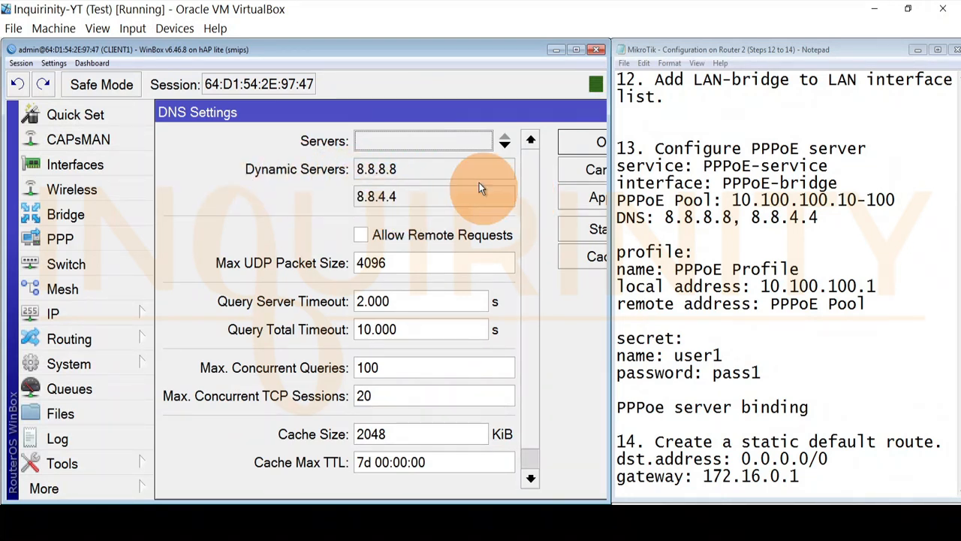
pyautogui.click(593, 141)
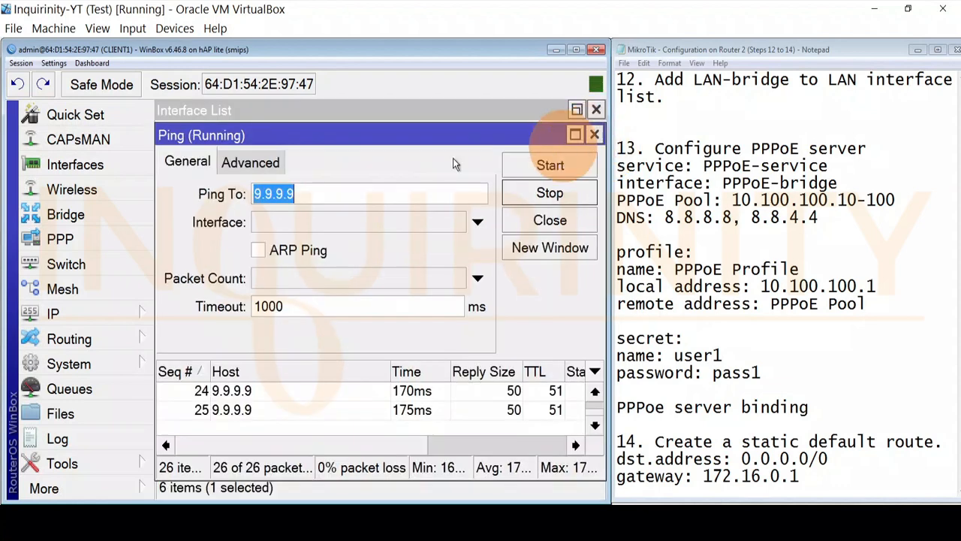
pyautogui.click(64, 488)
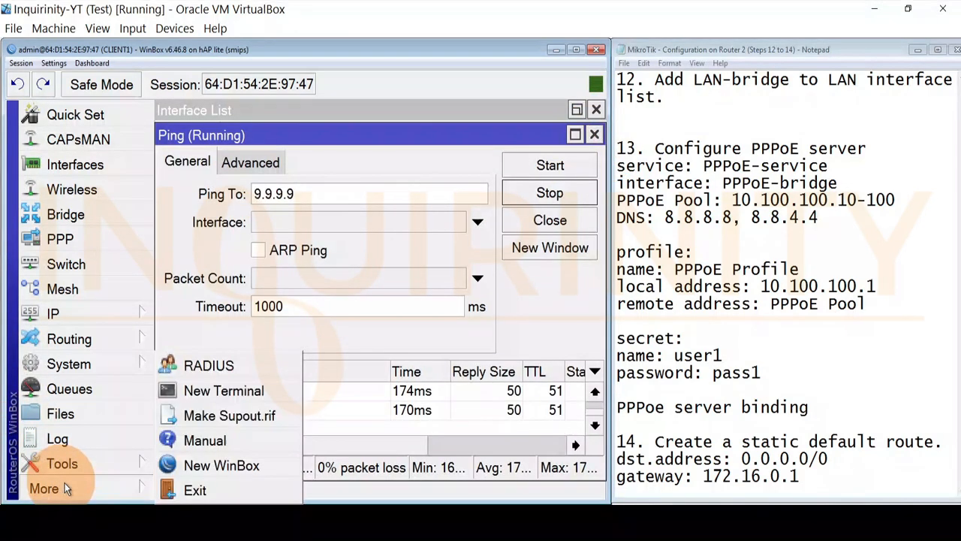
pyautogui.click(248, 390)
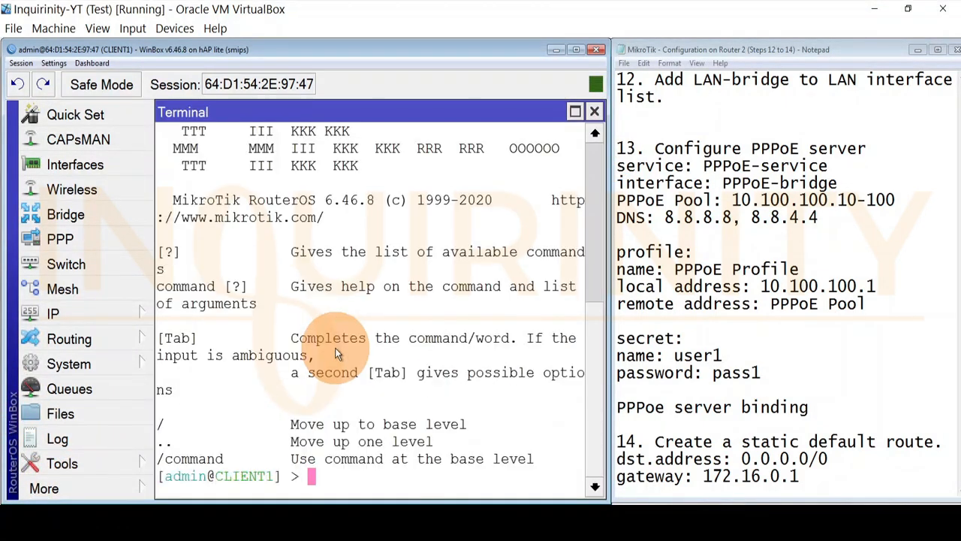
pyautogui.write('ping ww')
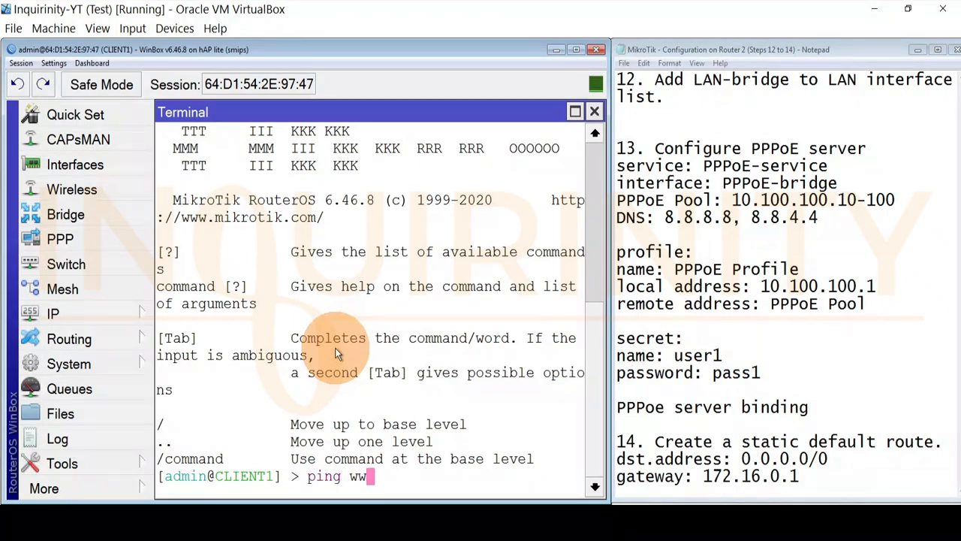
pyautogui.write('w.youtube.com')
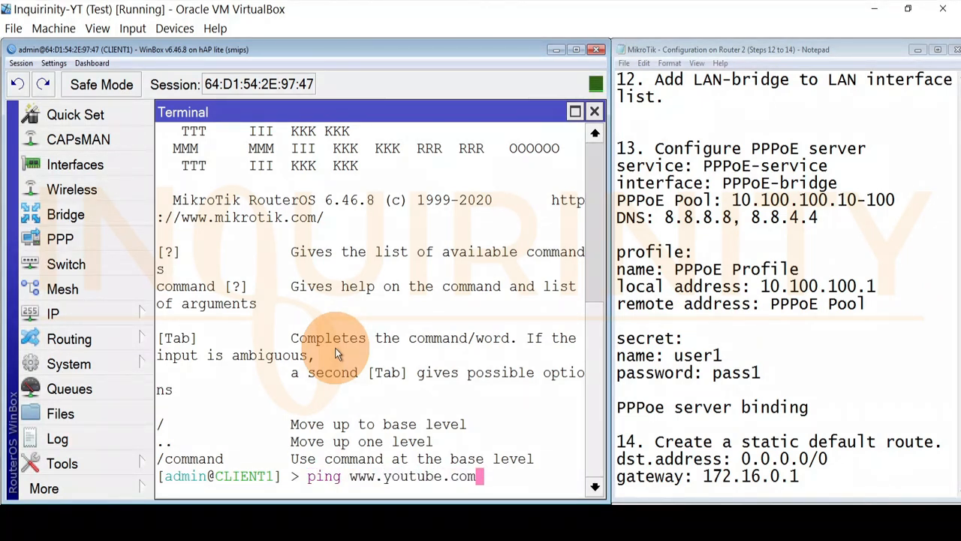
pyautogui.press('Return')
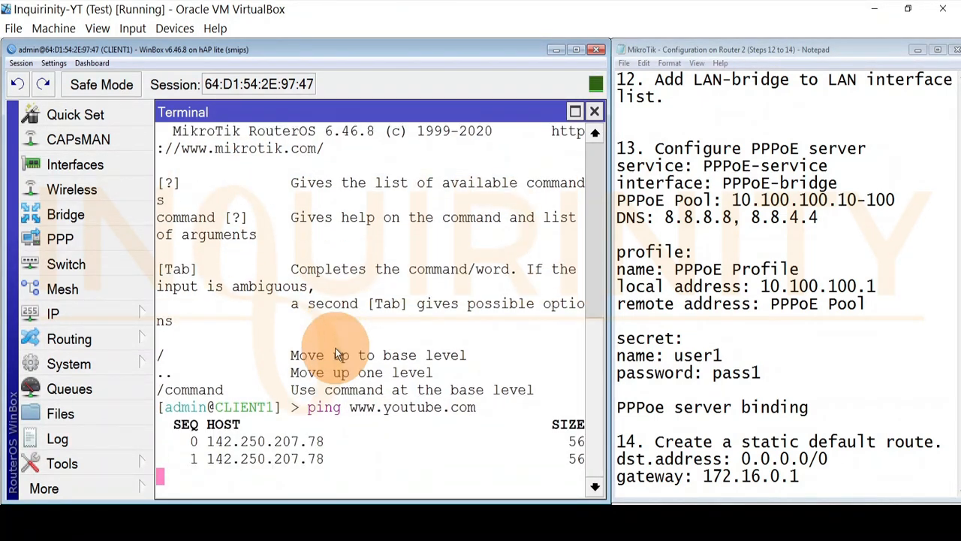
pyautogui.hotkey('ctrl', 'c')
pyautogui.write('ping www')
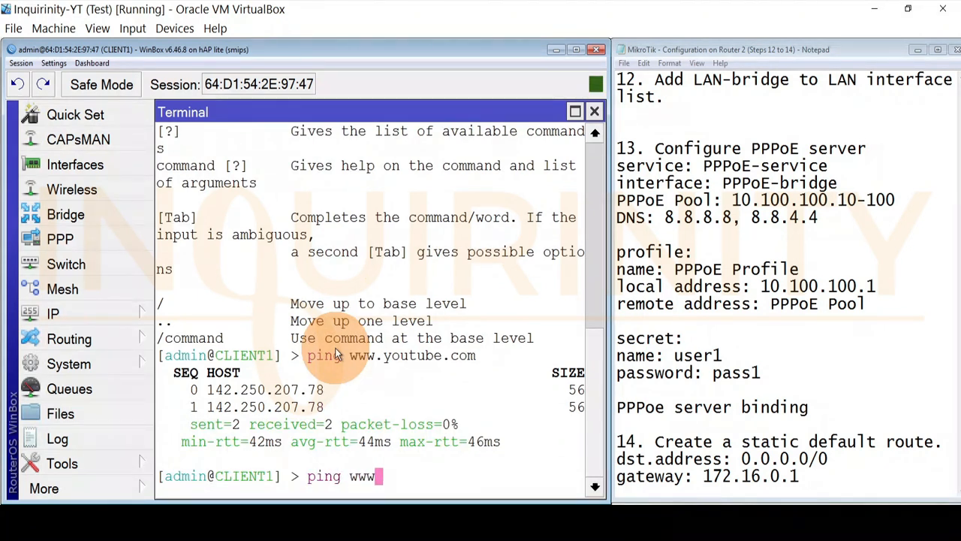
pyautogui.write('.mikrot')
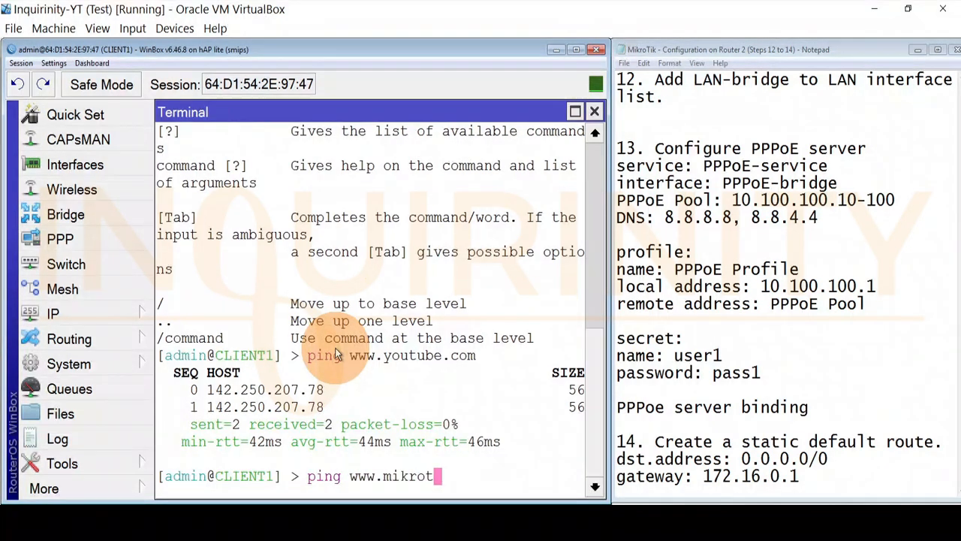
pyautogui.write('ik.com')
pyautogui.press('Return')
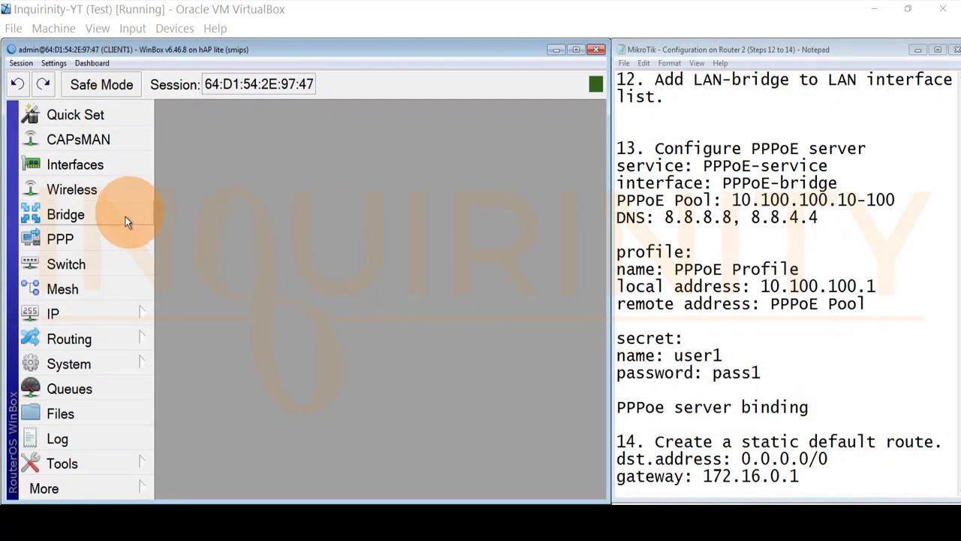
pyautogui.click(111, 237)
pyautogui.click(242, 215)
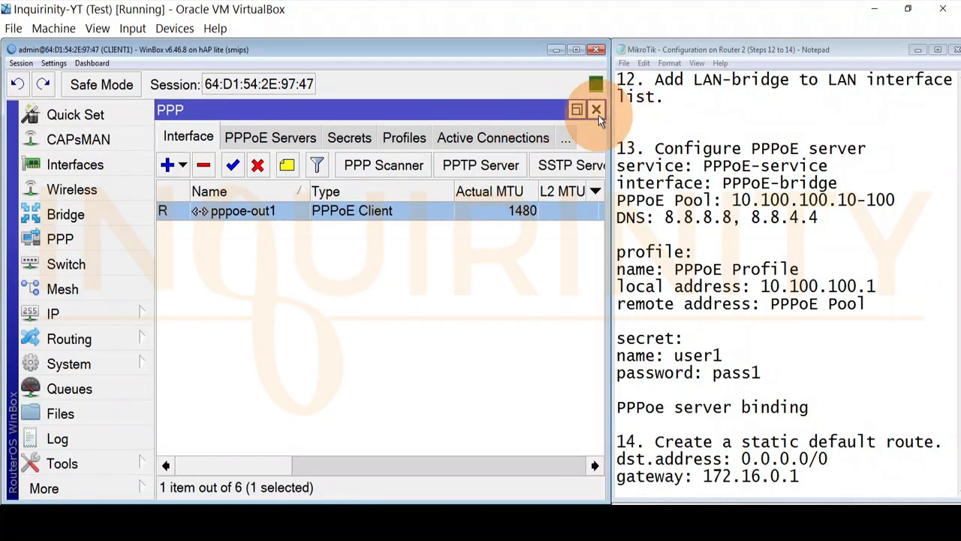
pyautogui.click(599, 113)
pyautogui.click(120, 310)
pyautogui.click(181, 107)
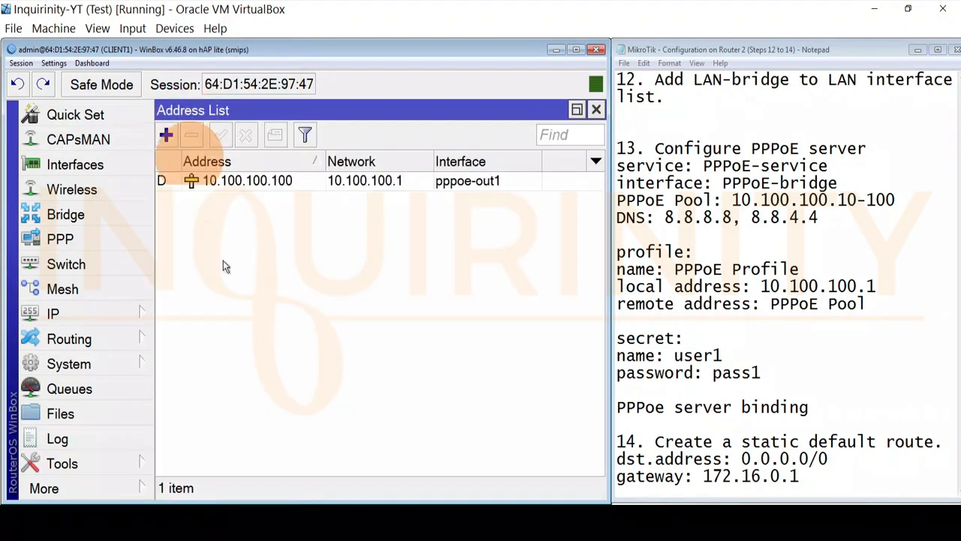
pyautogui.click(595, 112)
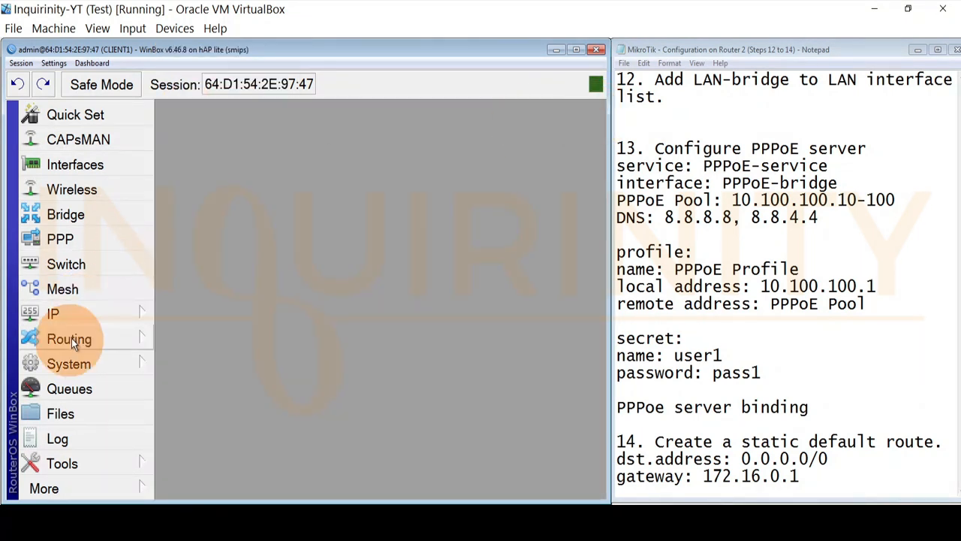
pyautogui.click(86, 315)
pyautogui.click(239, 430)
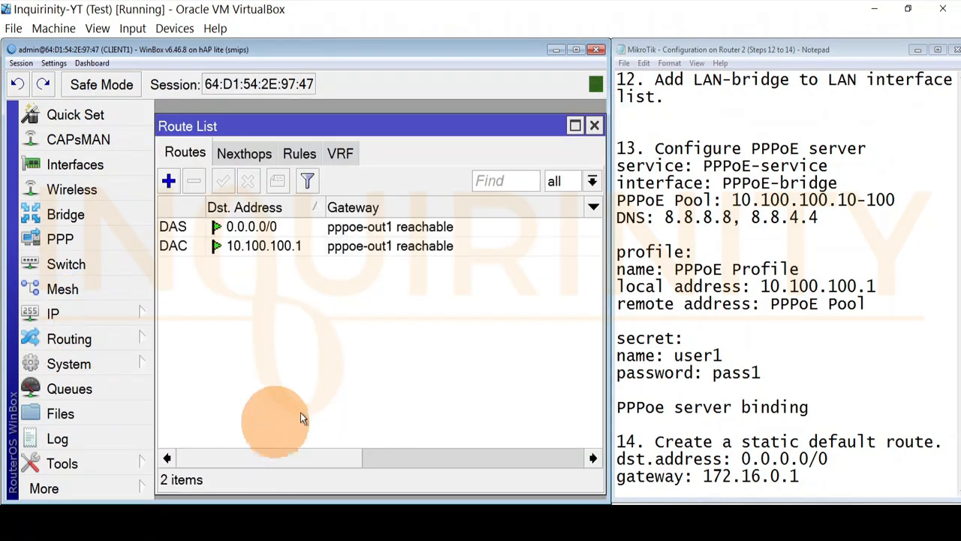
pyautogui.click(250, 227)
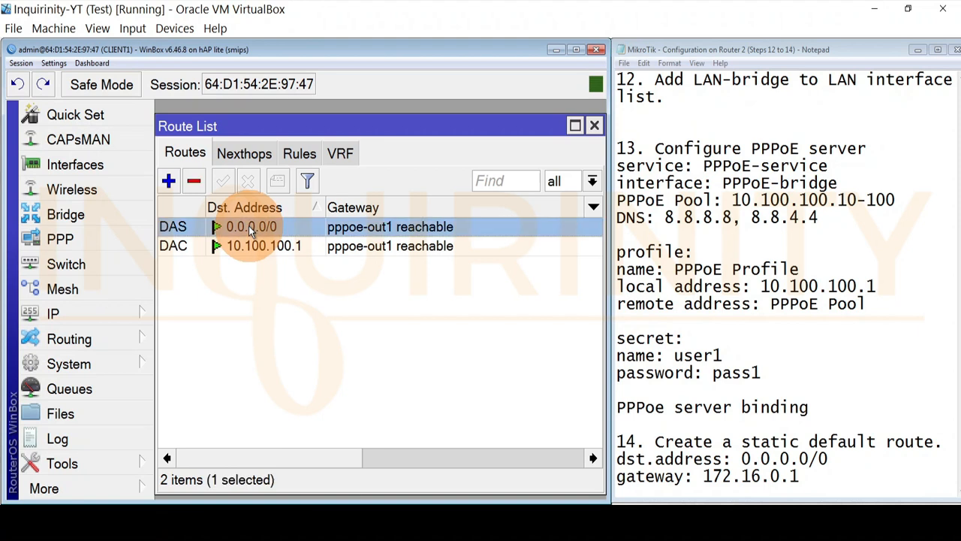
pyautogui.click(594, 126)
pyautogui.click(74, 314)
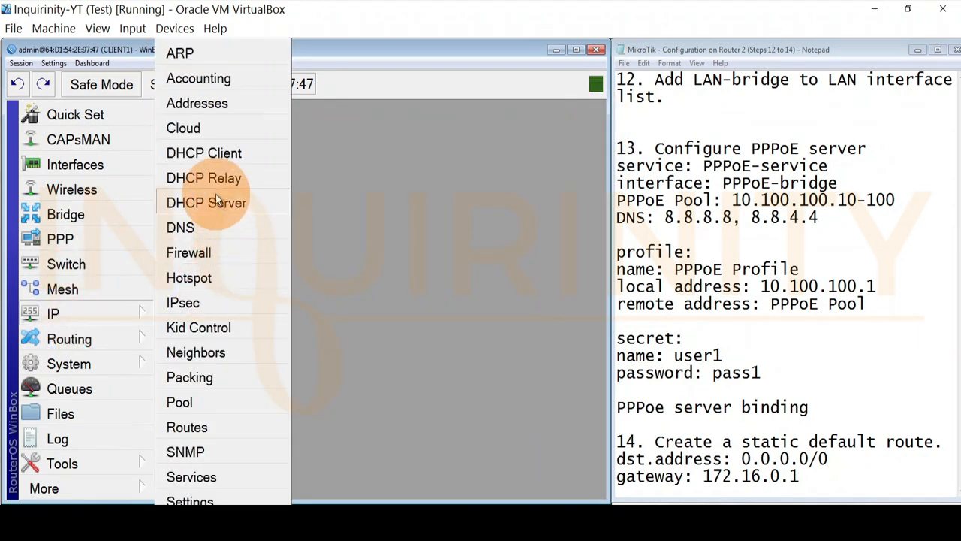
pyautogui.click(203, 224)
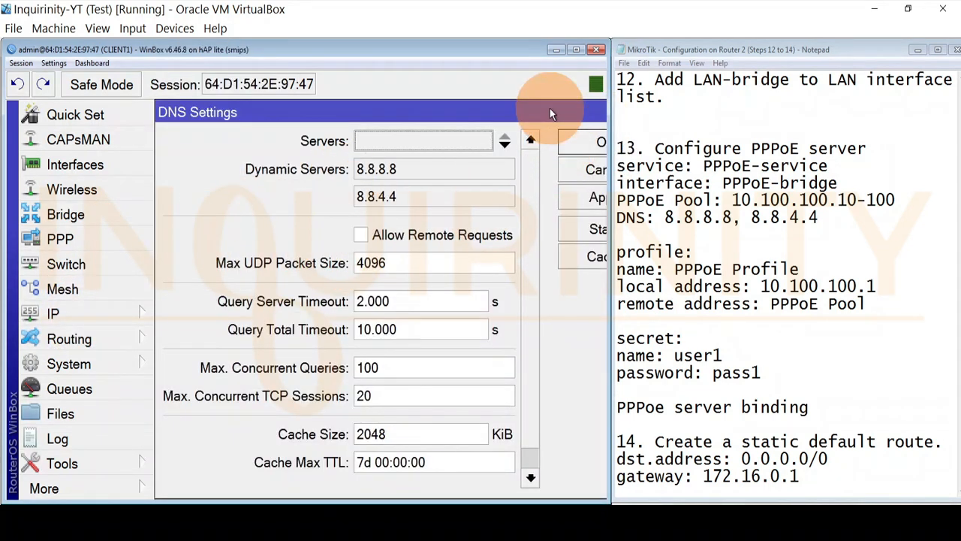
pyautogui.click(597, 108)
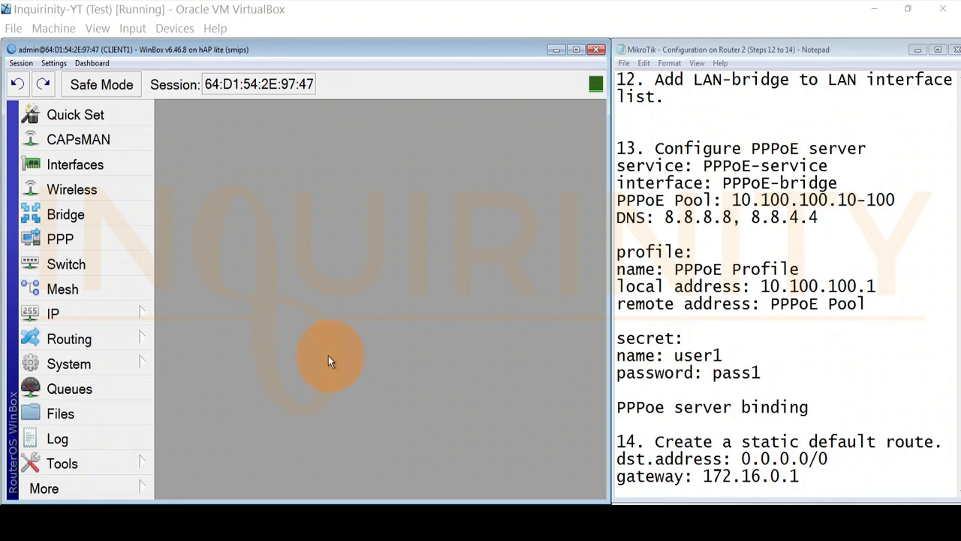
# - Start a TCP bandwidth test from CLIENT1 to 172.16.0.1 in the Bandwidth Test tool
pyautogui.click(94, 460)
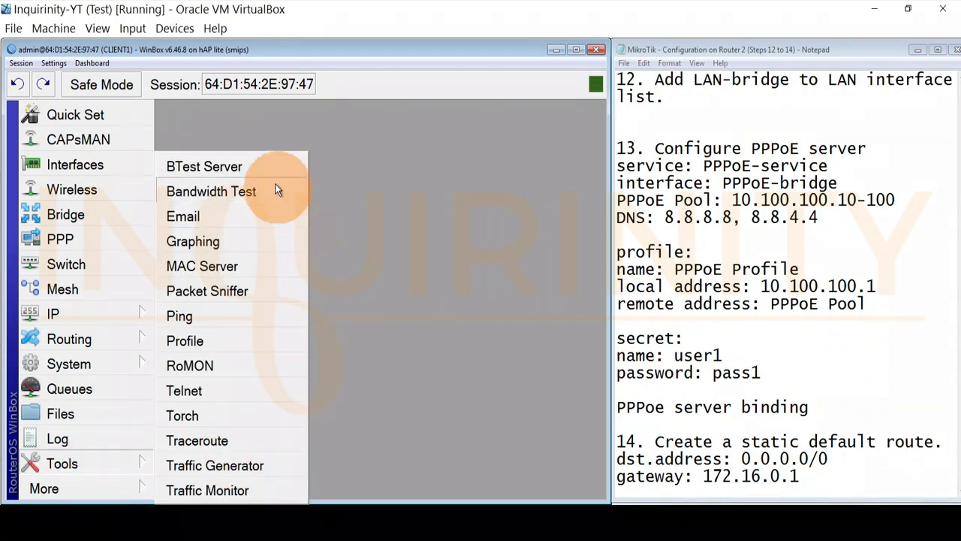
pyautogui.click(191, 193)
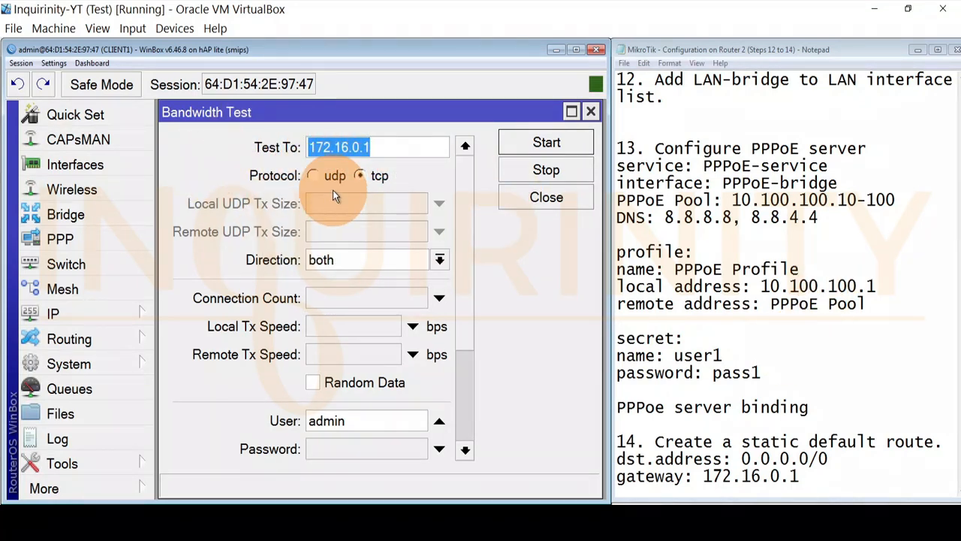
pyautogui.moveTo(468, 190); pyautogui.dragTo(461, 150)
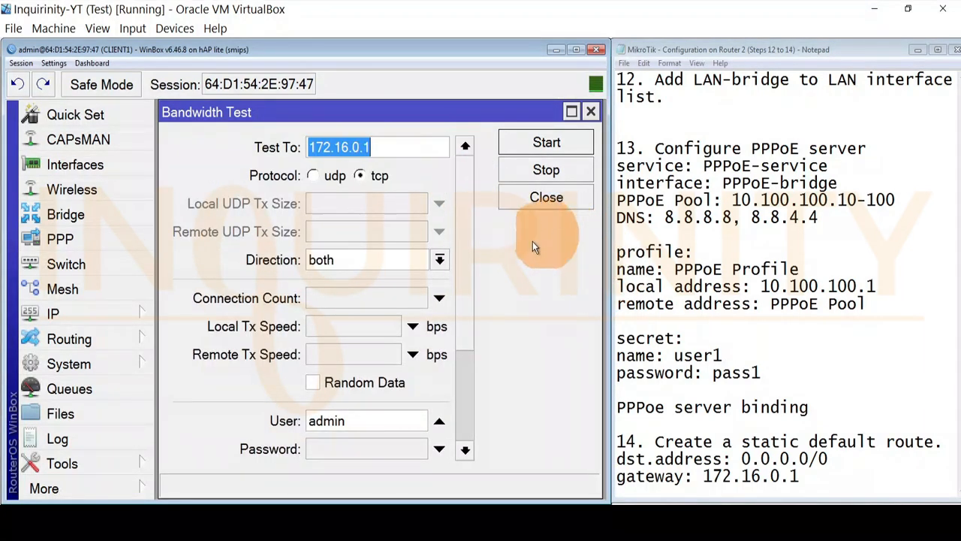
pyautogui.click(527, 141)
pyautogui.moveTo(456, 251); pyautogui.dragTo(444, 342)
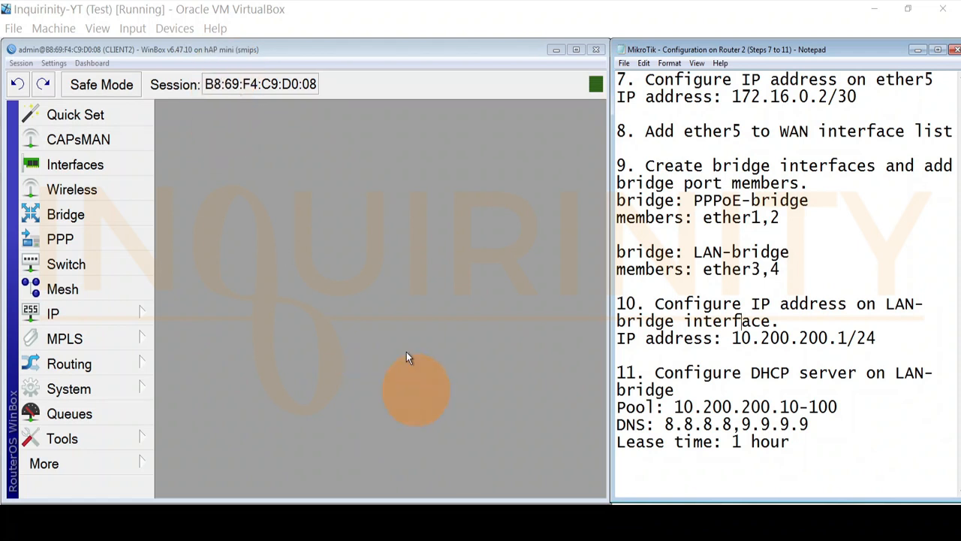
pyautogui.click(444, 317)
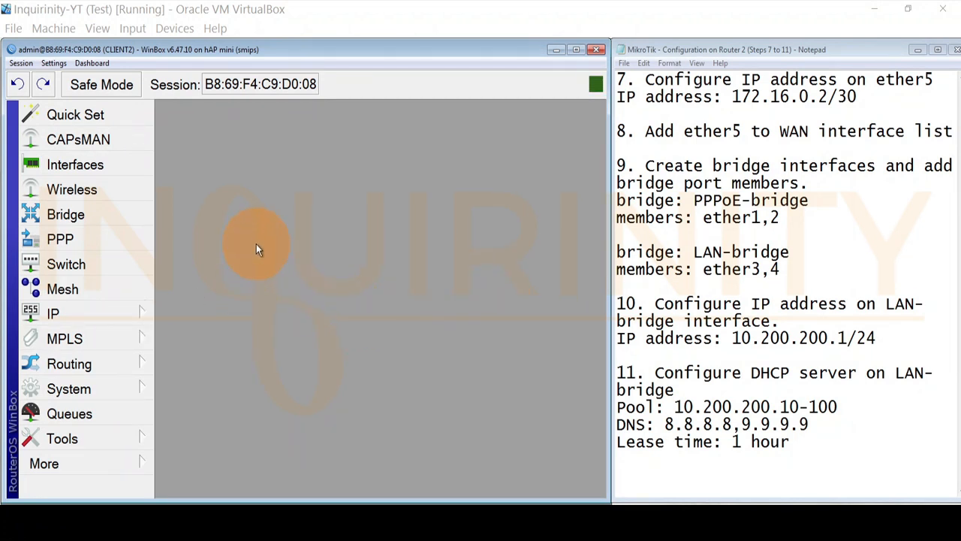
pyautogui.click(68, 316)
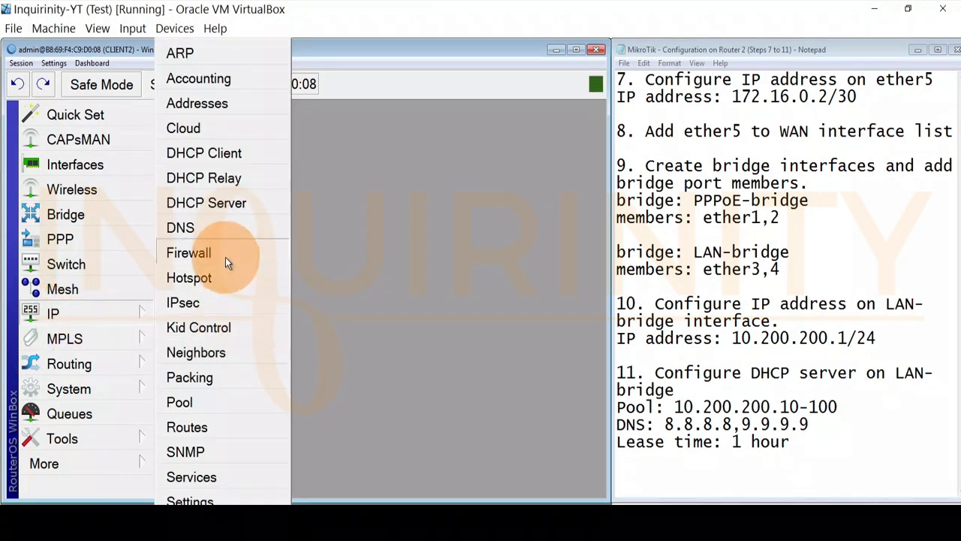
pyautogui.click(224, 255)
pyautogui.click(194, 137)
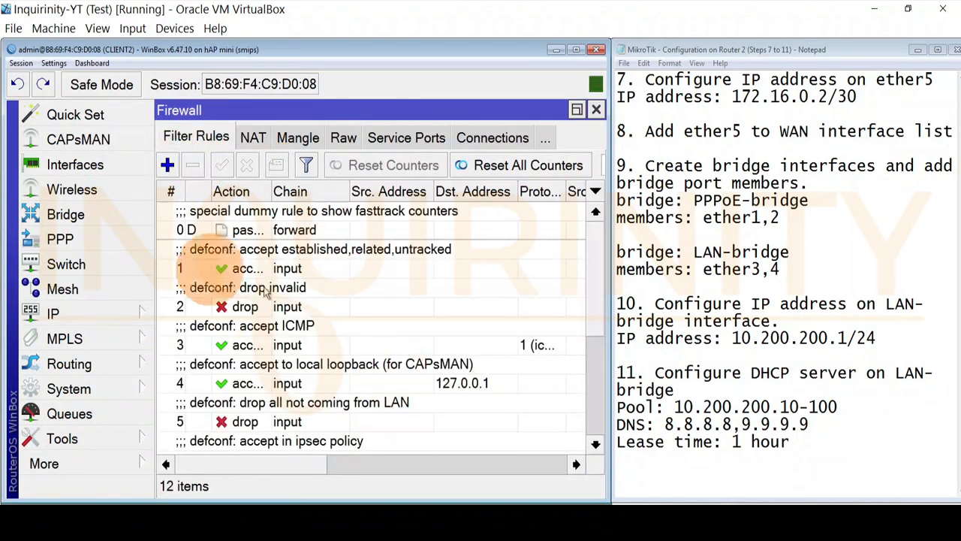
pyautogui.click(254, 137)
pyautogui.click(597, 111)
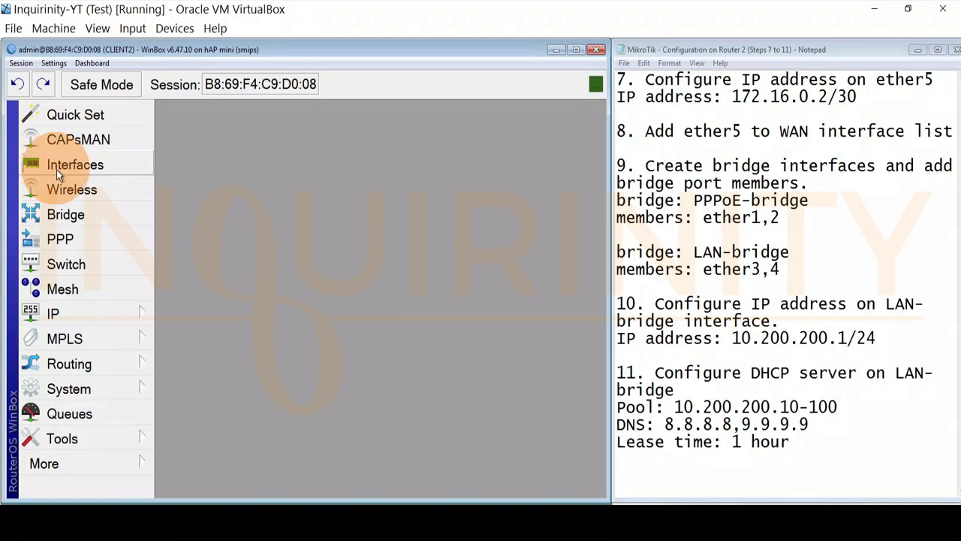
pyautogui.click(75, 217)
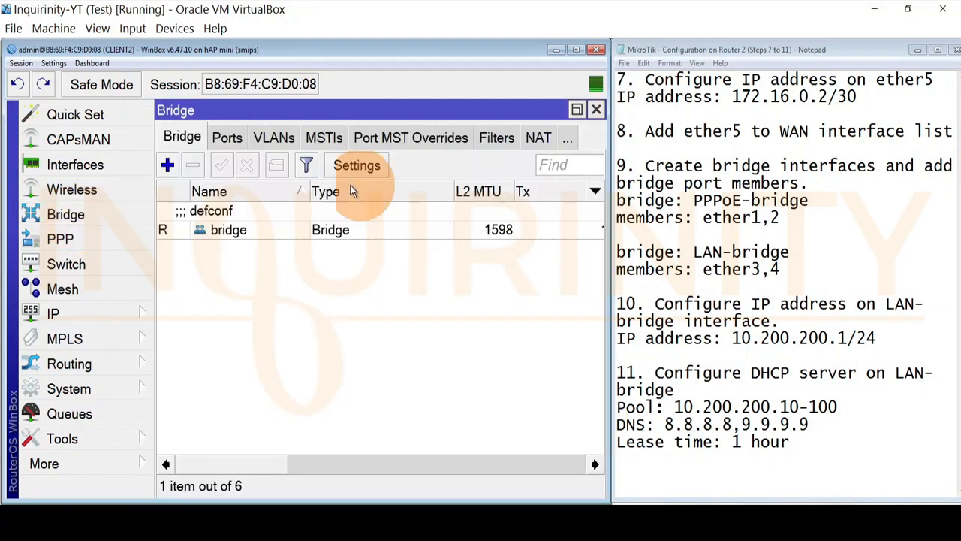
pyautogui.click(227, 138)
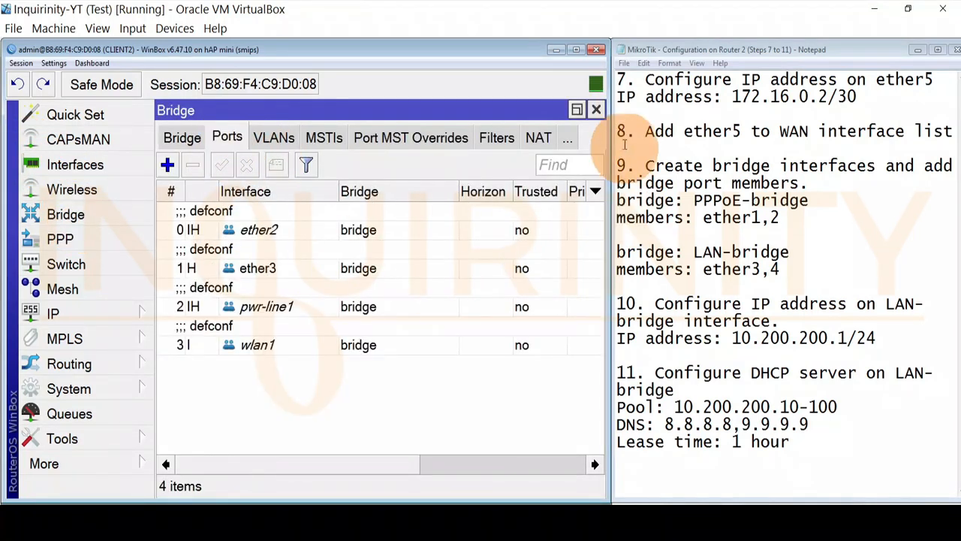
pyautogui.click(596, 109)
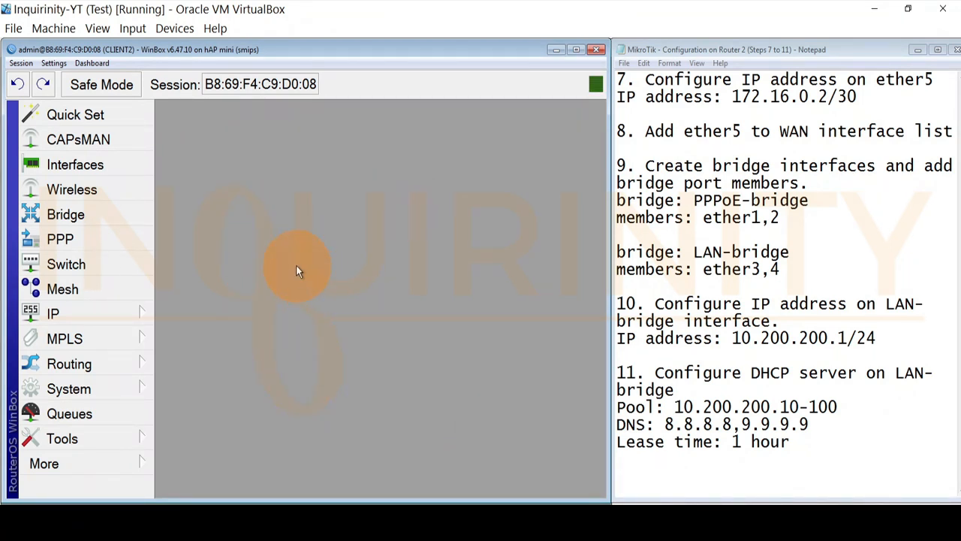
pyautogui.hotkey('alt', 'Tab')
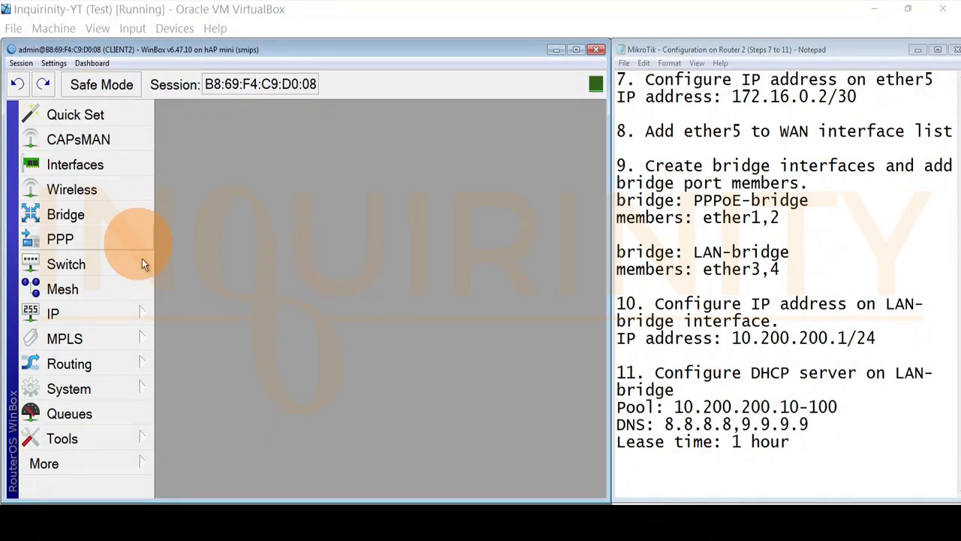
pyautogui.click(122, 314)
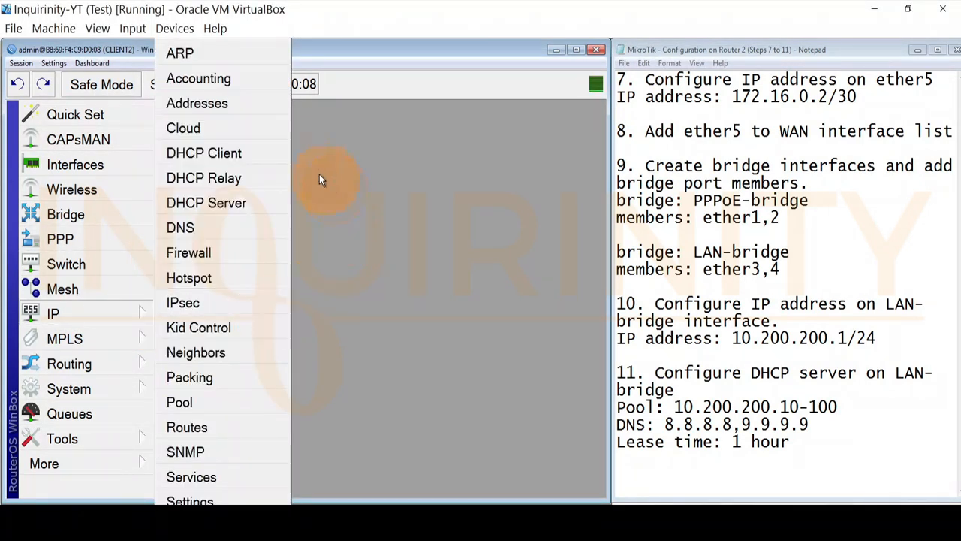
pyautogui.click(204, 153)
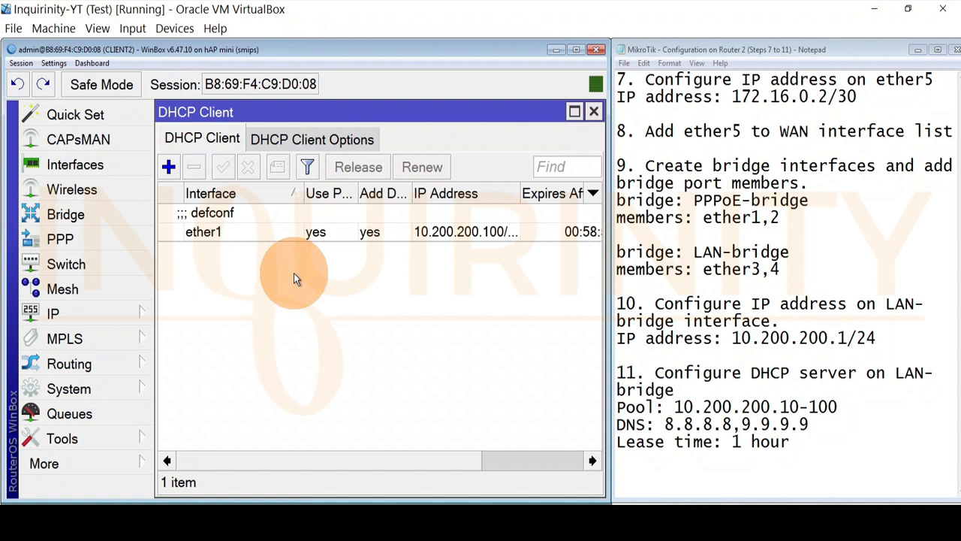
pyautogui.click(215, 235)
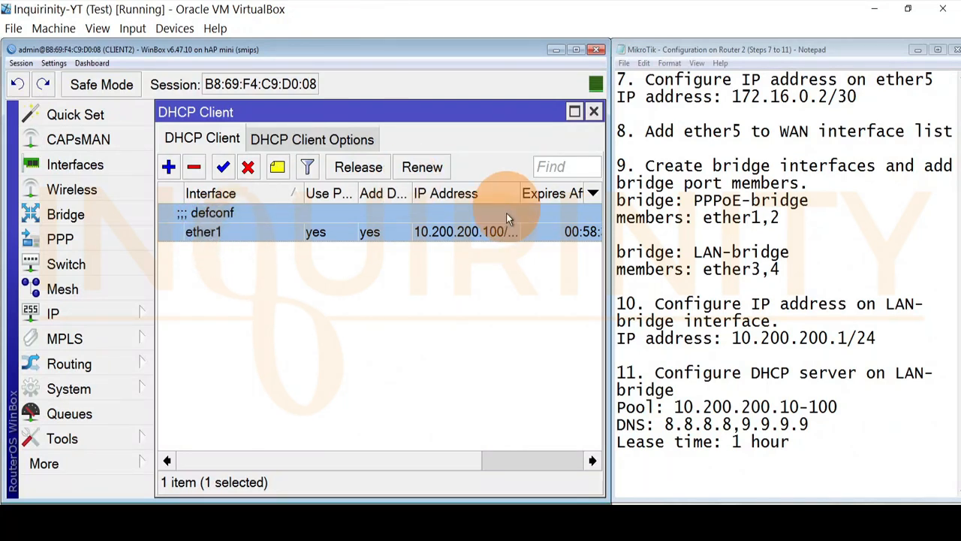
pyautogui.moveTo(517, 193); pyautogui.dragTo(539, 194)
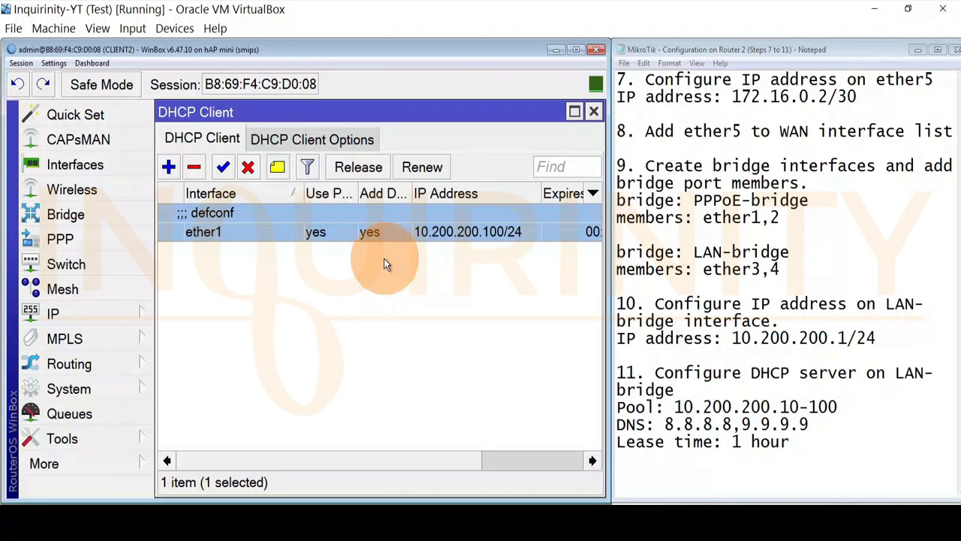
pyautogui.moveTo(675, 407); pyautogui.dragTo(835, 405)
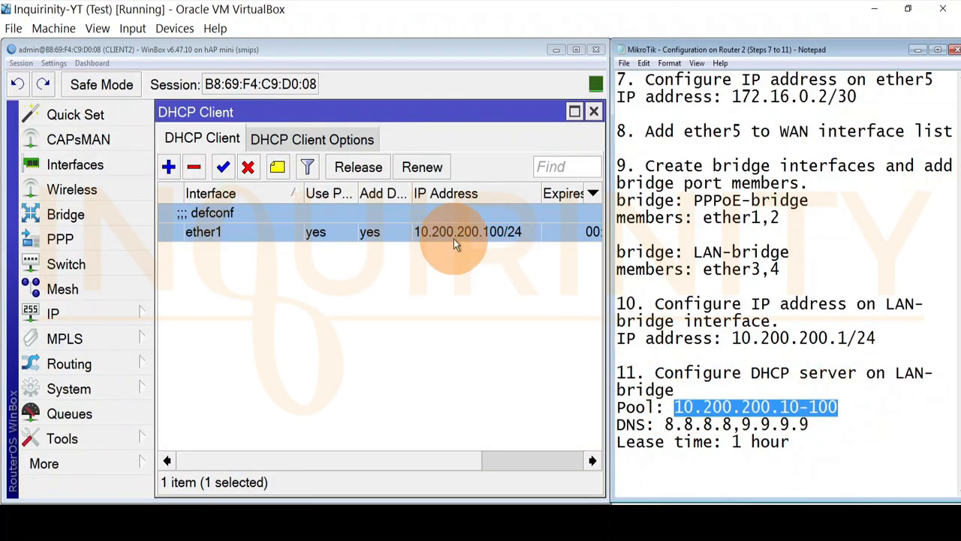
pyautogui.doubleClick(299, 234)
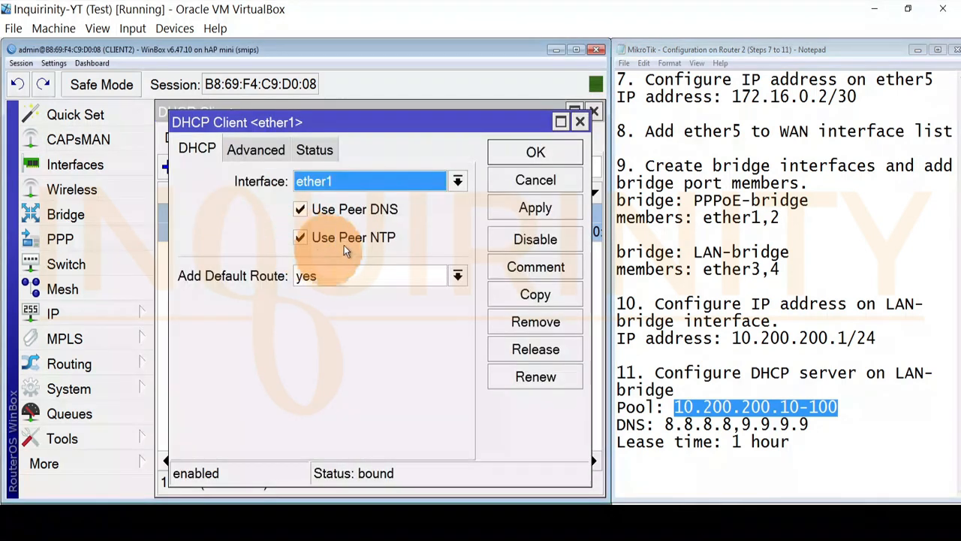
pyautogui.click(321, 157)
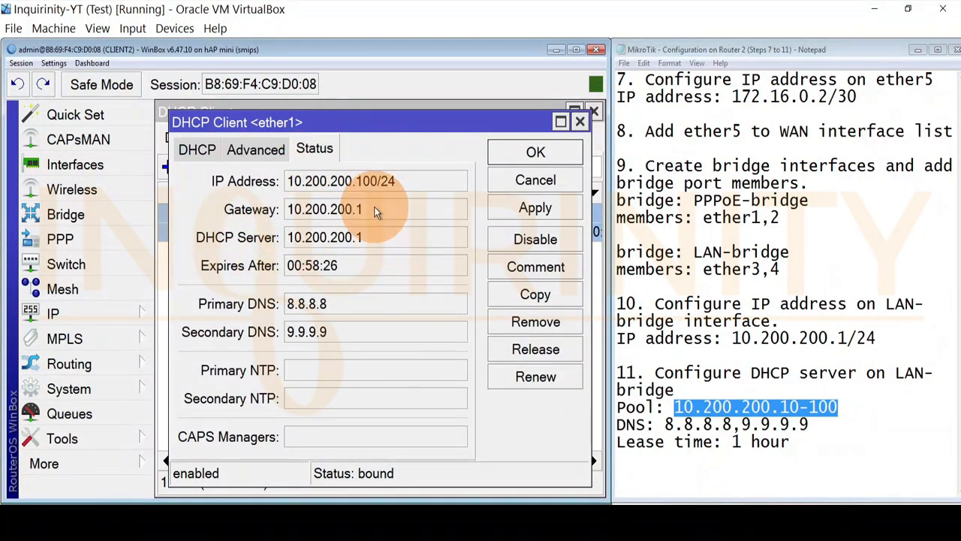
pyautogui.moveTo(374, 209); pyautogui.dragTo(232, 212)
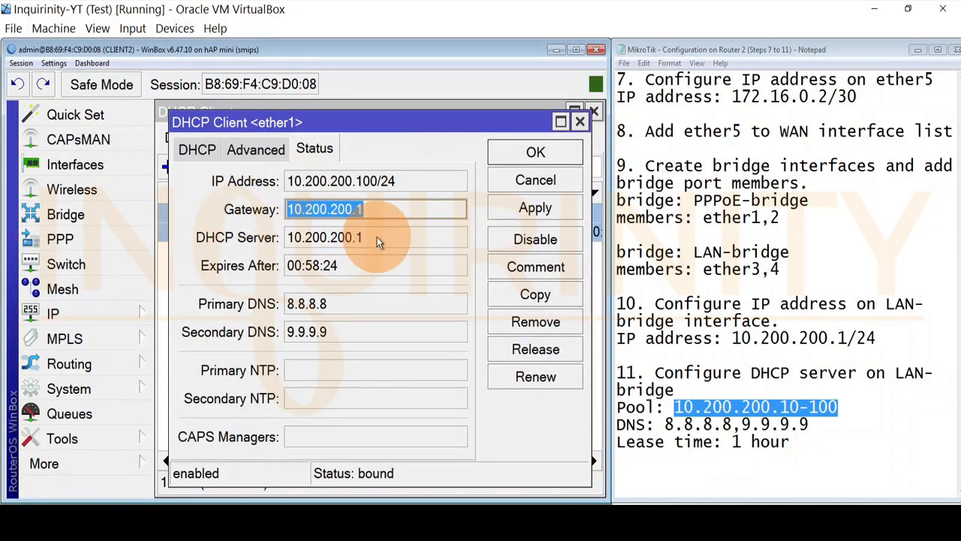
pyautogui.moveTo(377, 237); pyautogui.dragTo(261, 236)
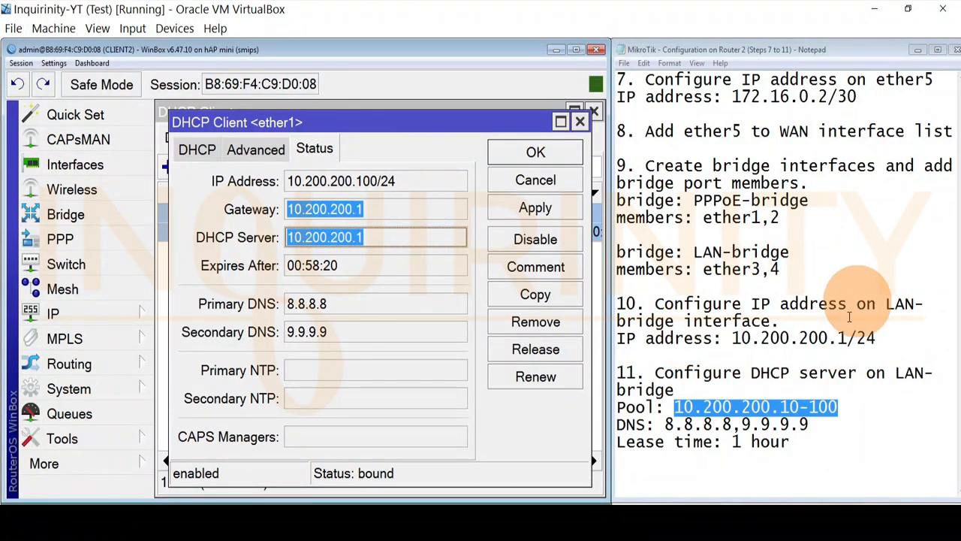
pyautogui.moveTo(733, 338); pyautogui.dragTo(846, 338)
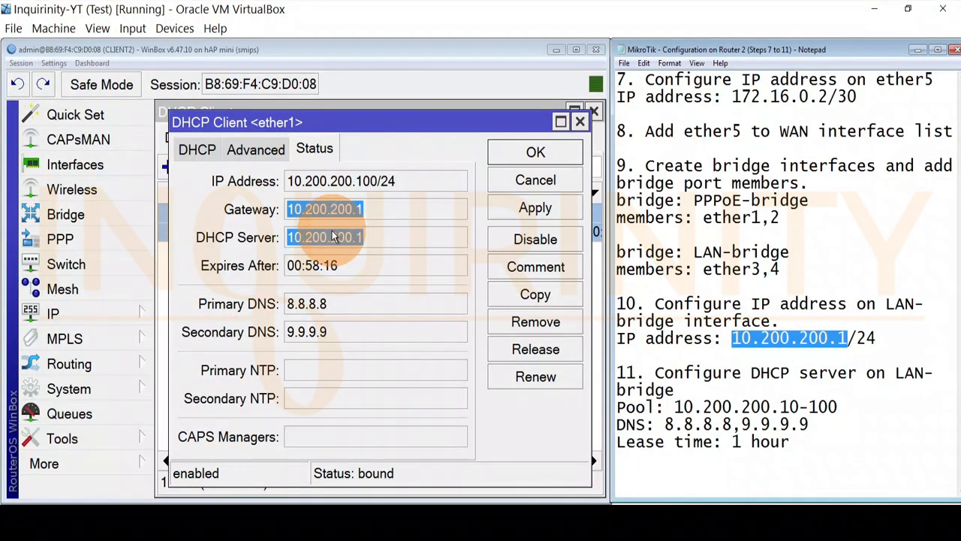
pyautogui.moveTo(636, 442); pyautogui.dragTo(802, 441)
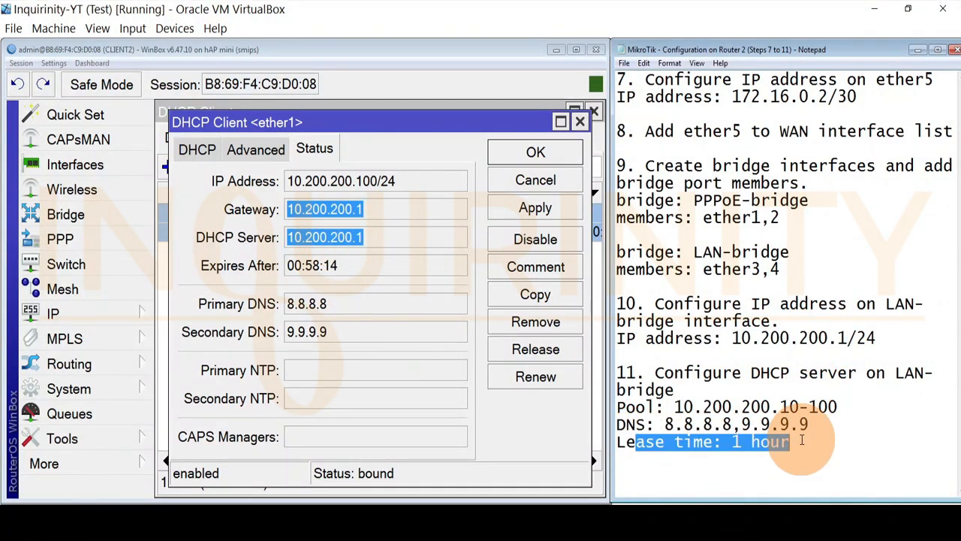
pyautogui.moveTo(350, 266); pyautogui.dragTo(253, 269)
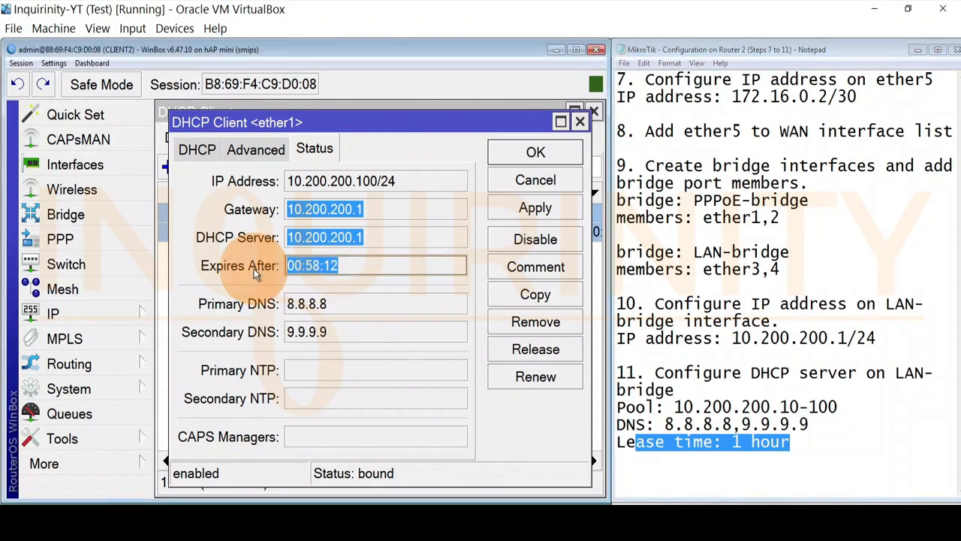
pyautogui.click(328, 301)
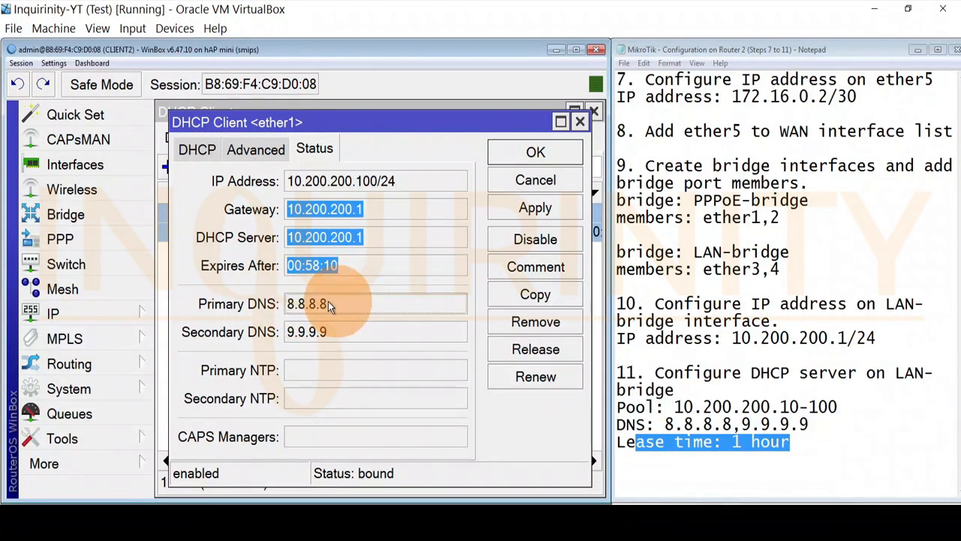
pyautogui.moveTo(328, 302); pyautogui.dragTo(265, 303)
pyautogui.moveTo(344, 328); pyautogui.dragTo(280, 329)
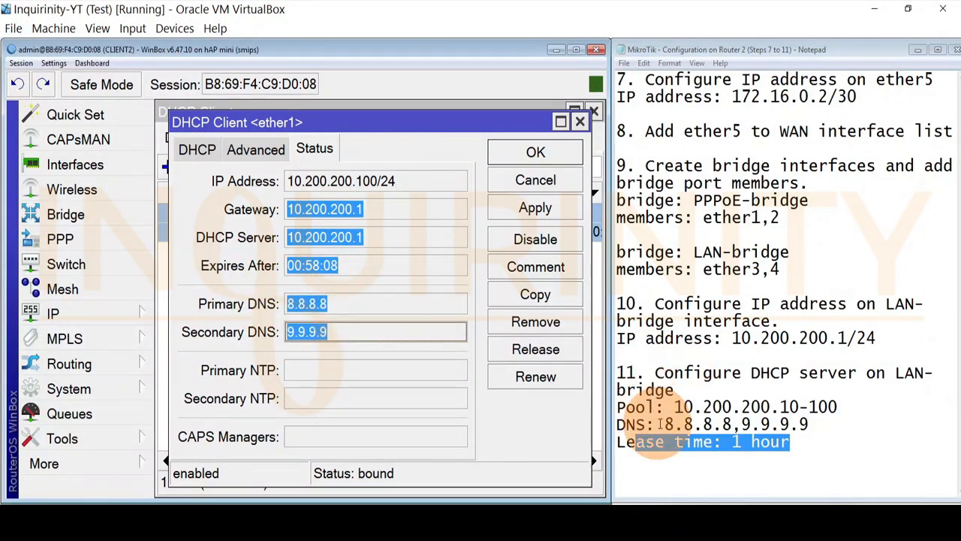
pyautogui.moveTo(661, 424); pyautogui.dragTo(818, 425)
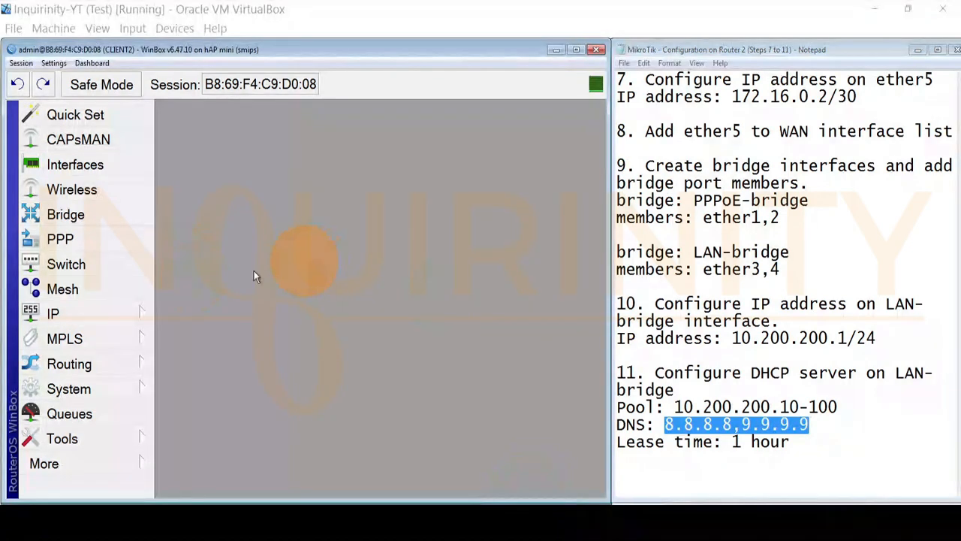
pyautogui.click(127, 320)
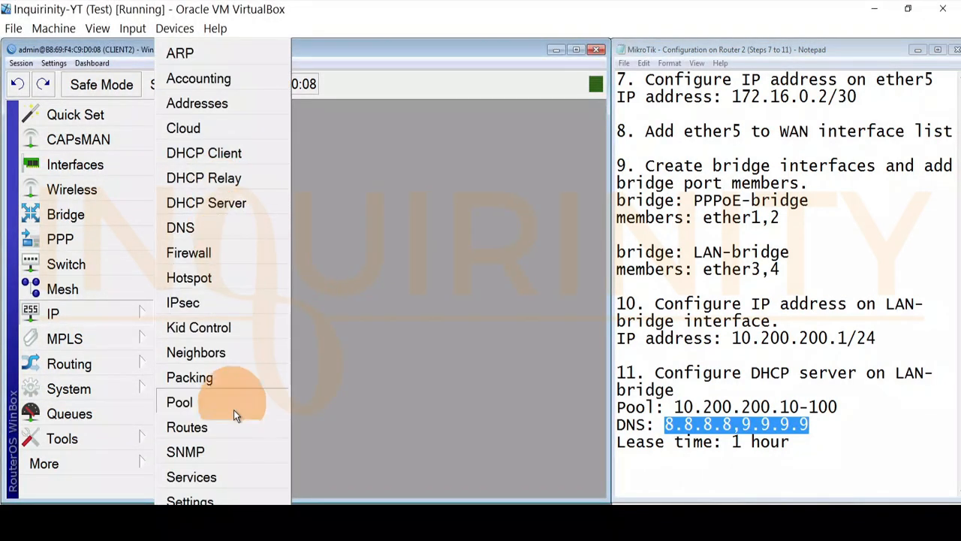
# - Check the default route 0.0.0.0/0 in CLIENT2's route list
pyautogui.click(229, 428)
pyautogui.click(235, 214)
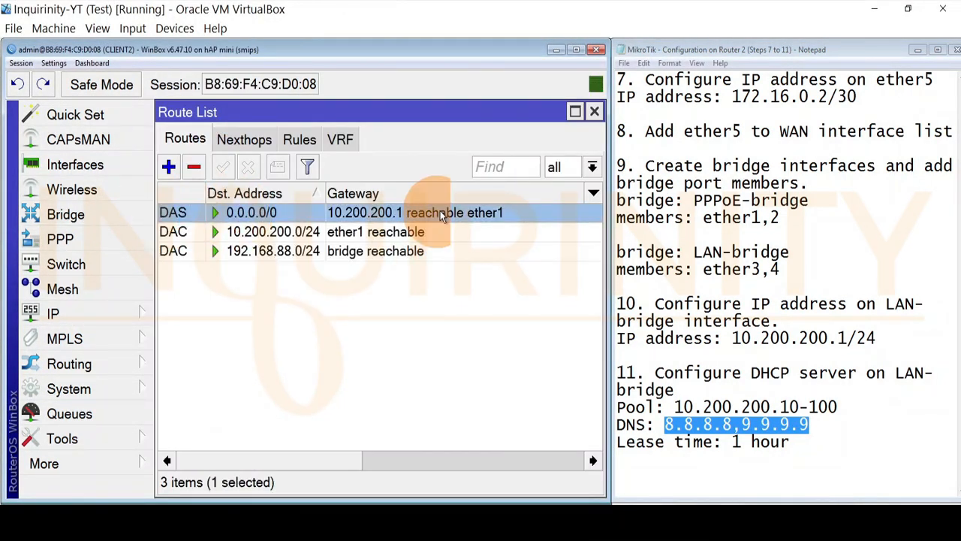
pyautogui.click(594, 112)
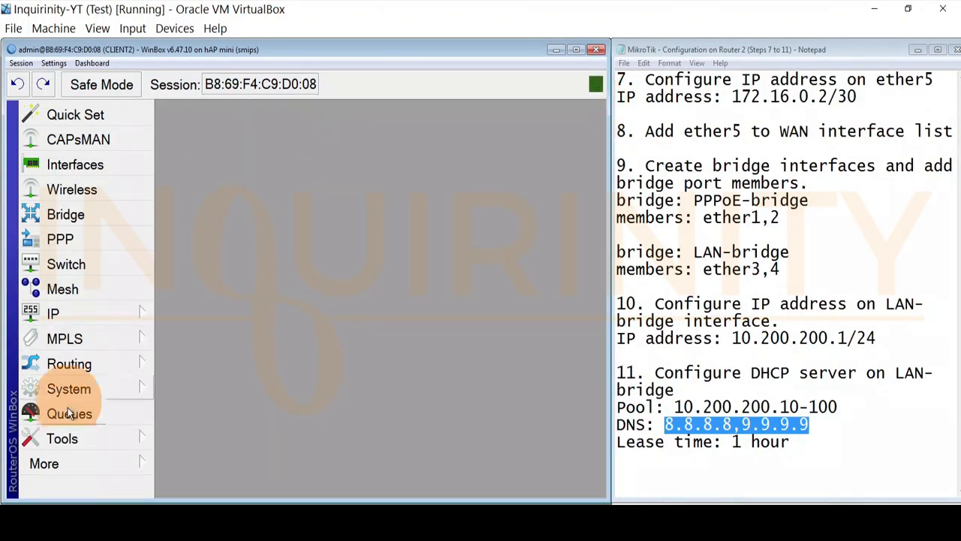
# - Ping 8.8.8.8 from CLIENT2, then switch the target to 9.9.9.9 and restart
pyautogui.click(85, 440)
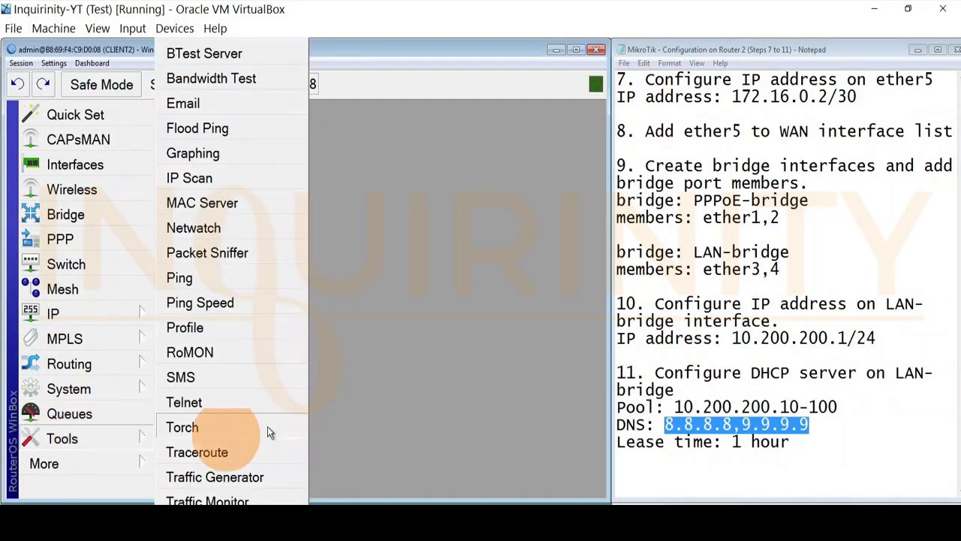
pyautogui.click(220, 277)
pyautogui.write('8.8.8.8')
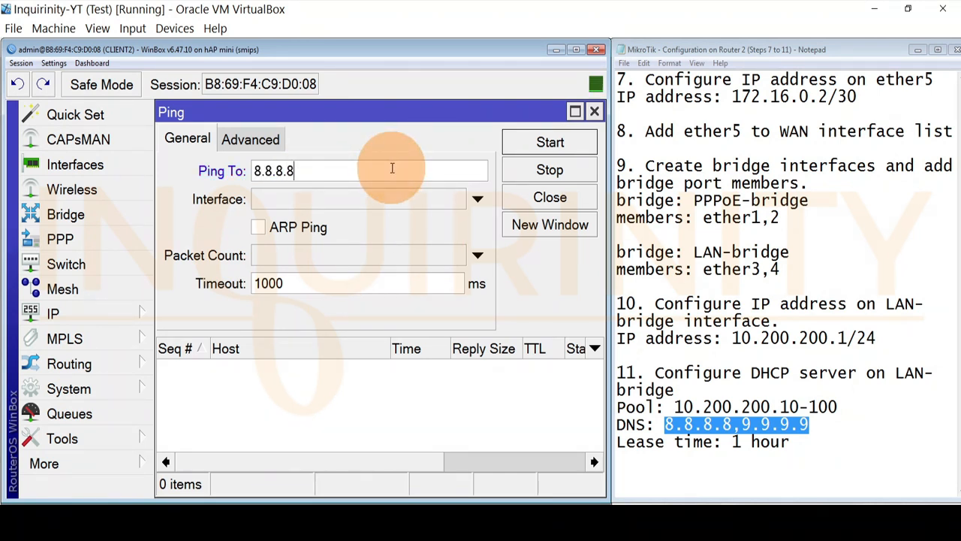
pyautogui.click(528, 140)
pyautogui.doubleClick(289, 170)
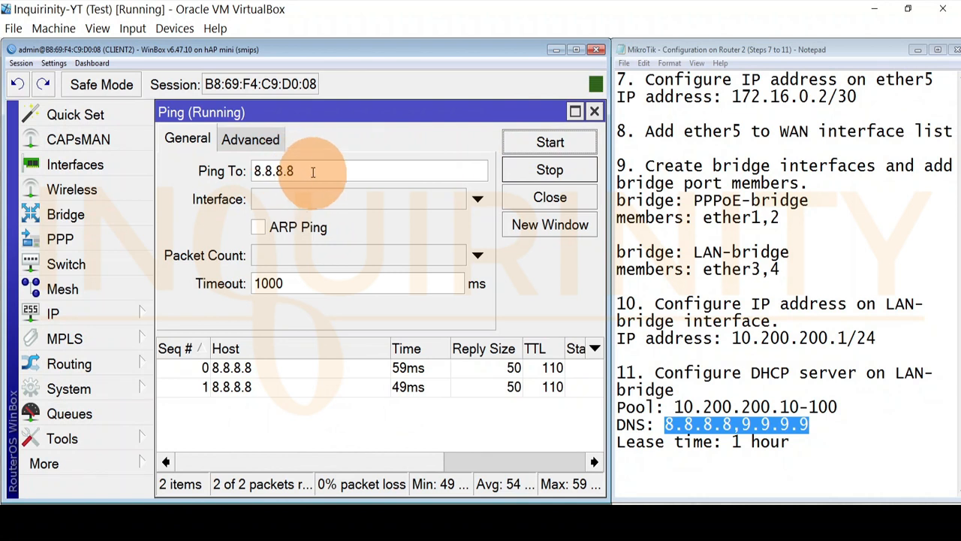
pyautogui.write('9.9.9')
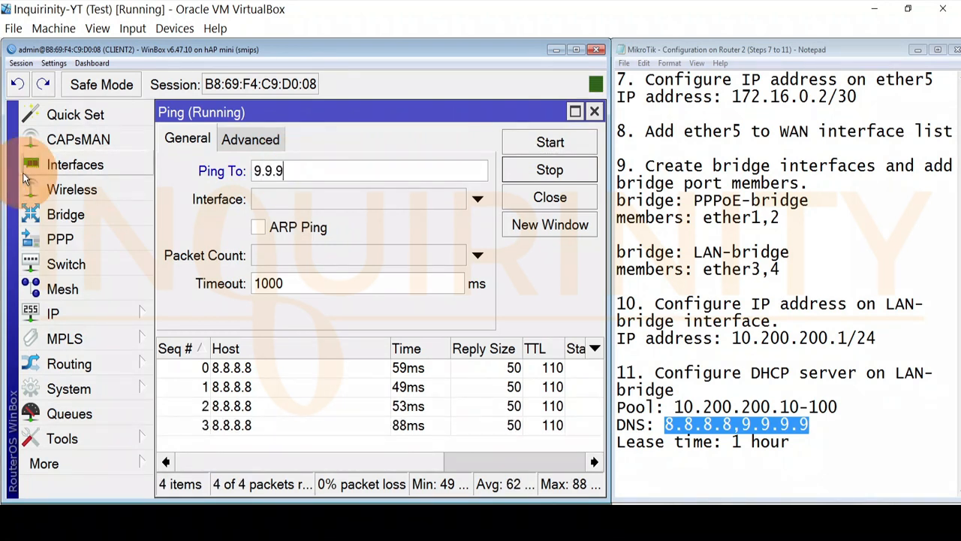
pyautogui.write('.9')
pyautogui.click(518, 147)
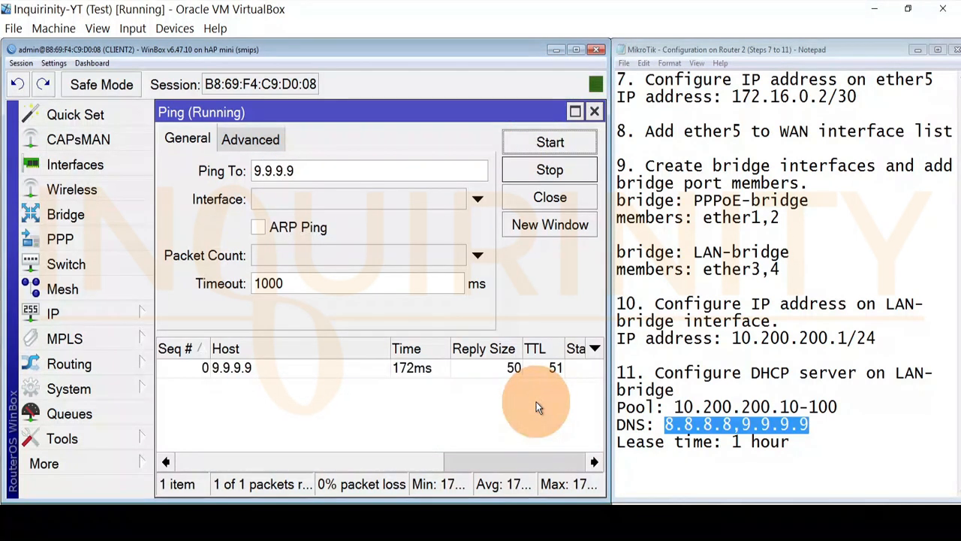
pyautogui.click(595, 111)
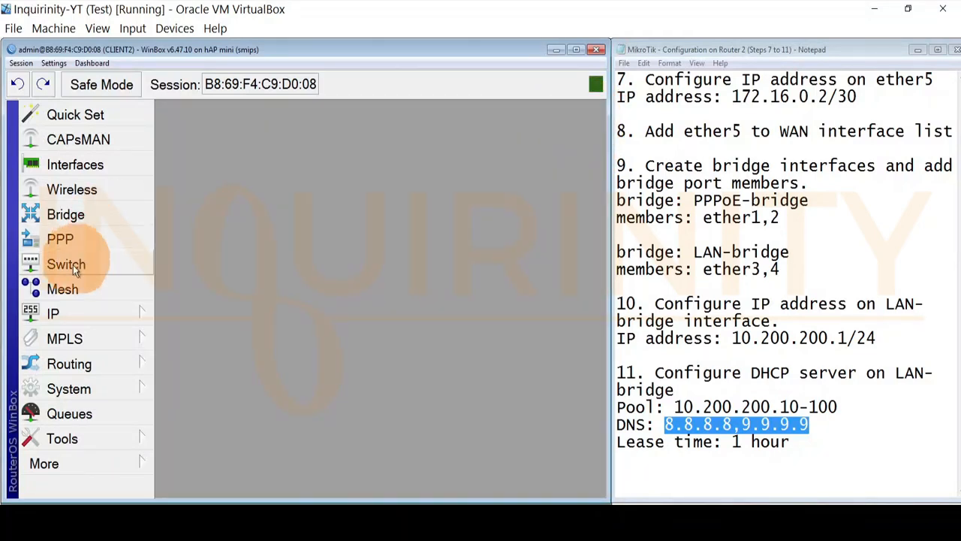
# - Check the dynamic DNS servers under IP > DNS without changes
pyautogui.click(65, 311)
pyautogui.click(201, 227)
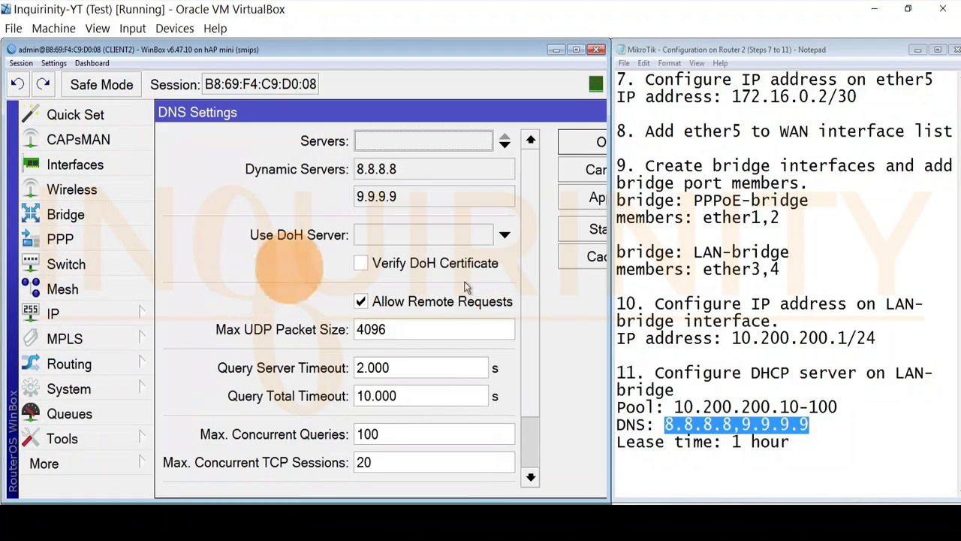
pyautogui.click(576, 144)
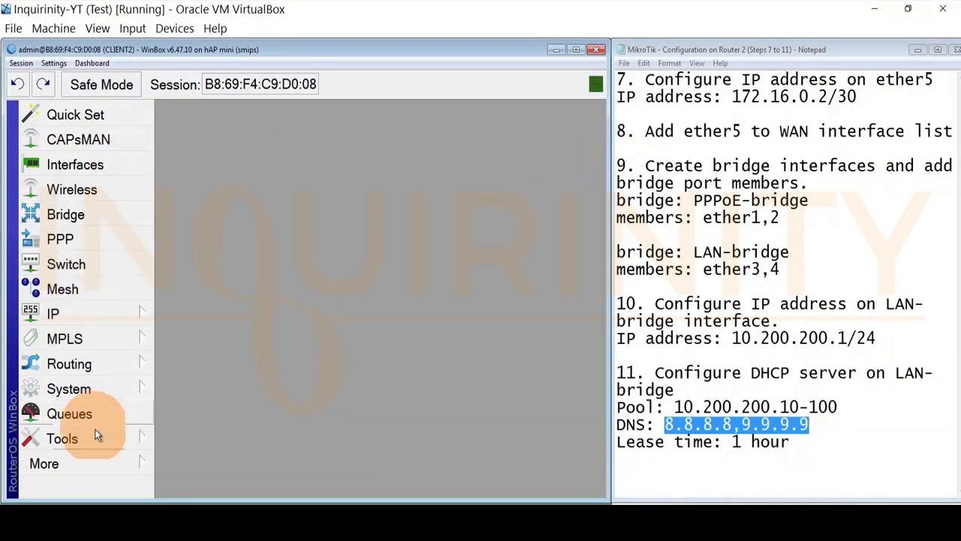
pyautogui.click(102, 460)
pyautogui.click(265, 390)
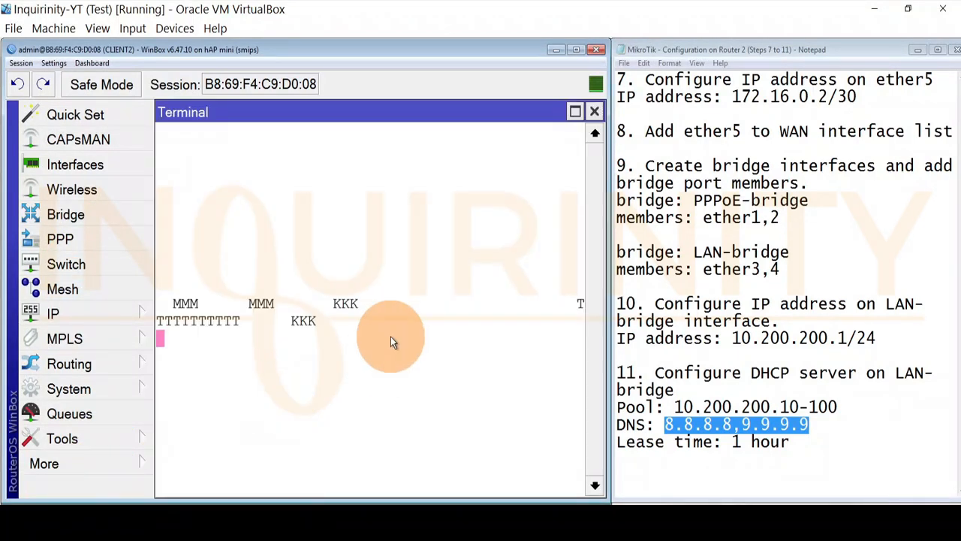
pyautogui.write('ping ')
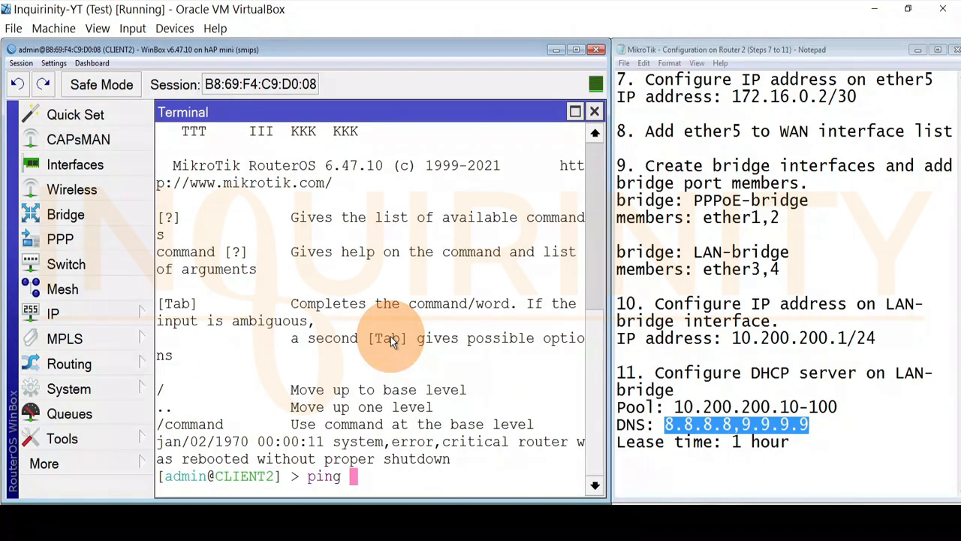
pyautogui.write('www.mikrotik.com')
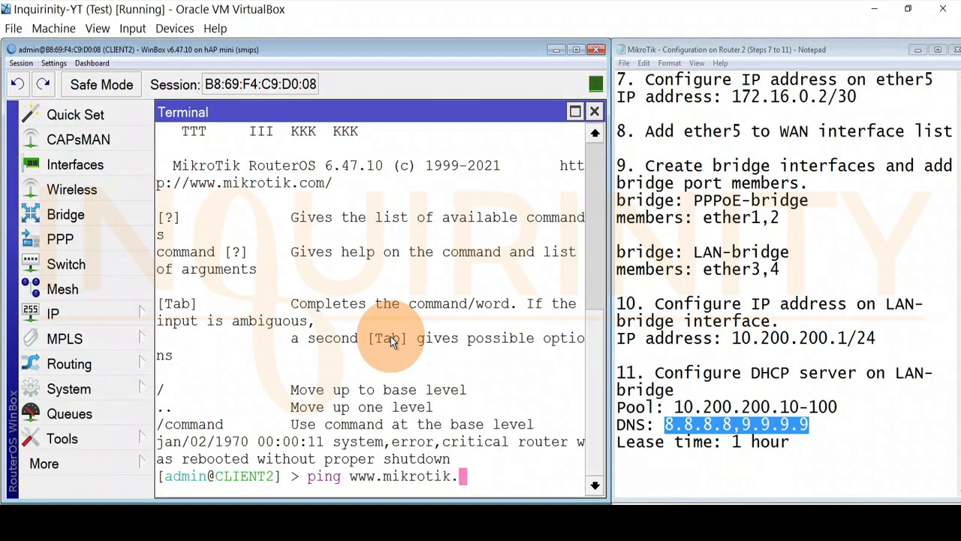
pyautogui.press('Return')
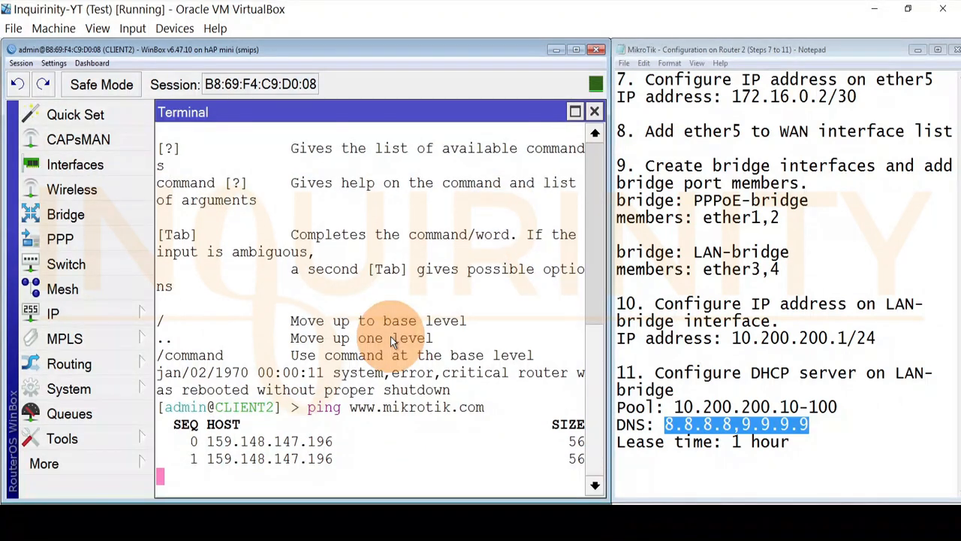
pyautogui.hotkey('ctrl', 'c')
pyautogui.write('ping ')
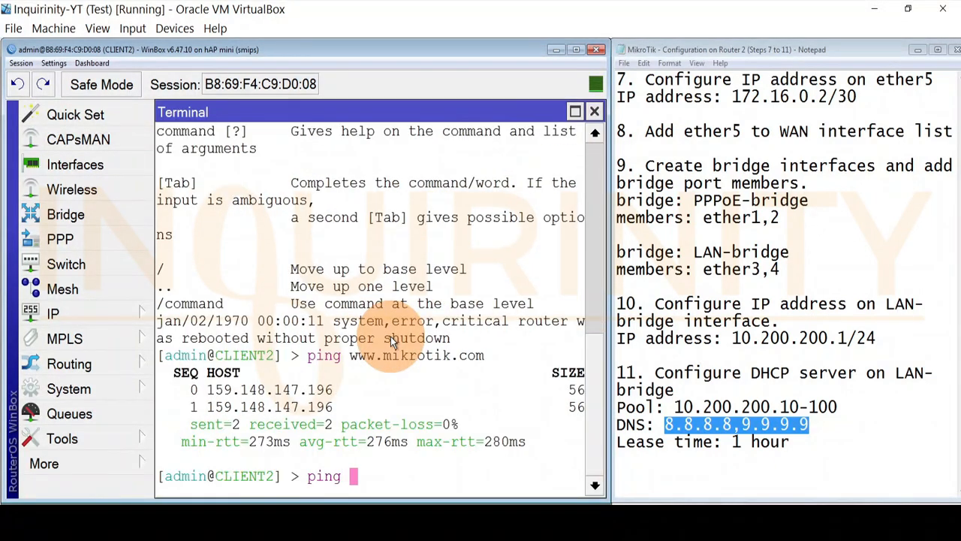
pyautogui.write('www.youtube.com')
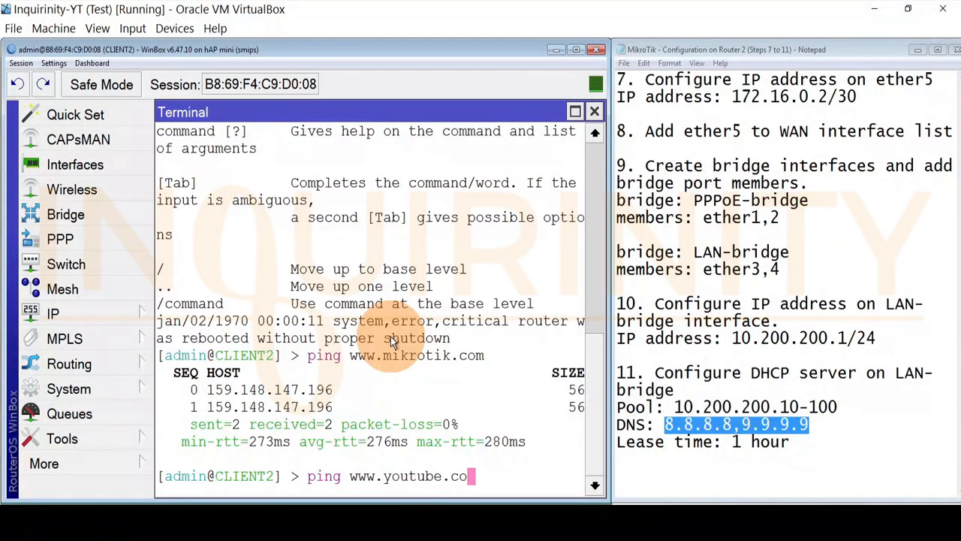
pyautogui.press('Return')
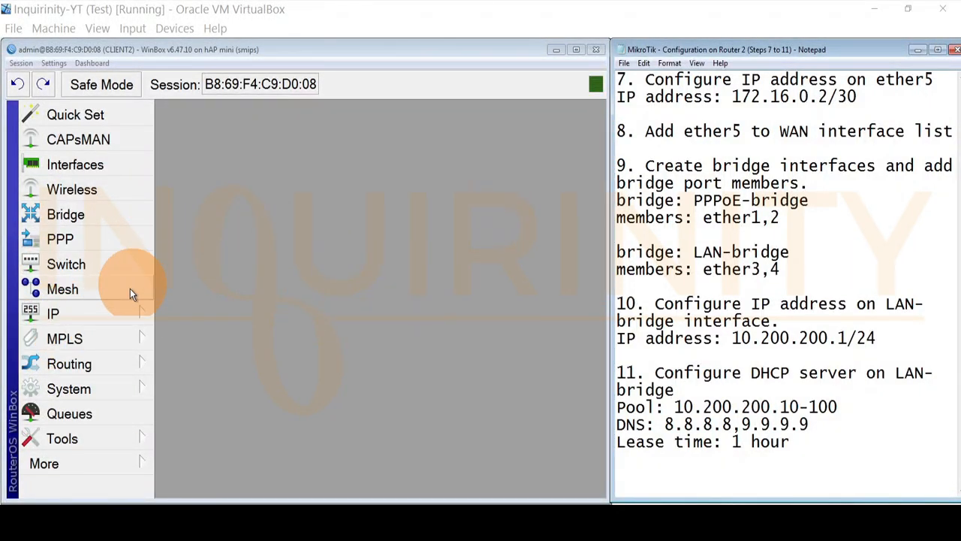
# - Check that ether1's DHCP client leased 10.200.200.100/24
pyautogui.click(116, 317)
pyautogui.click(225, 154)
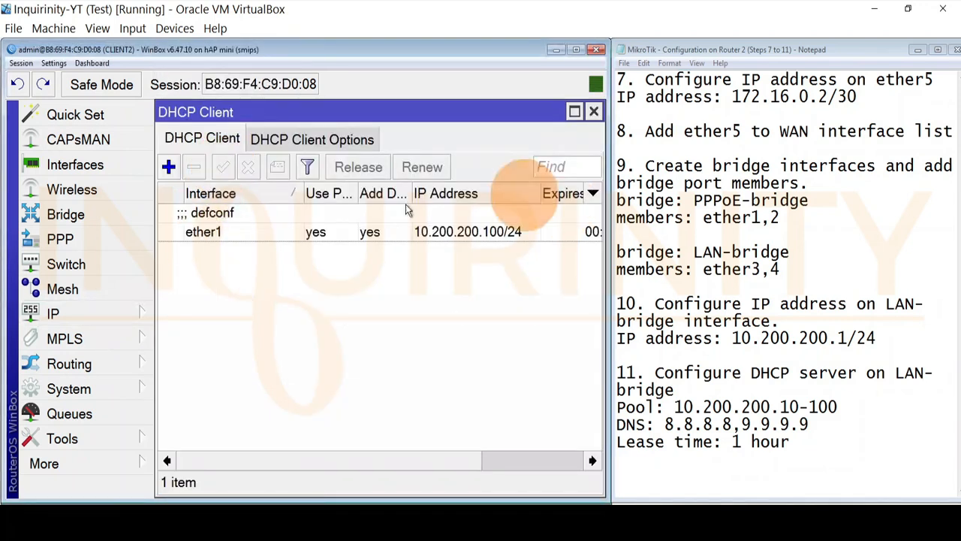
pyautogui.click(485, 230)
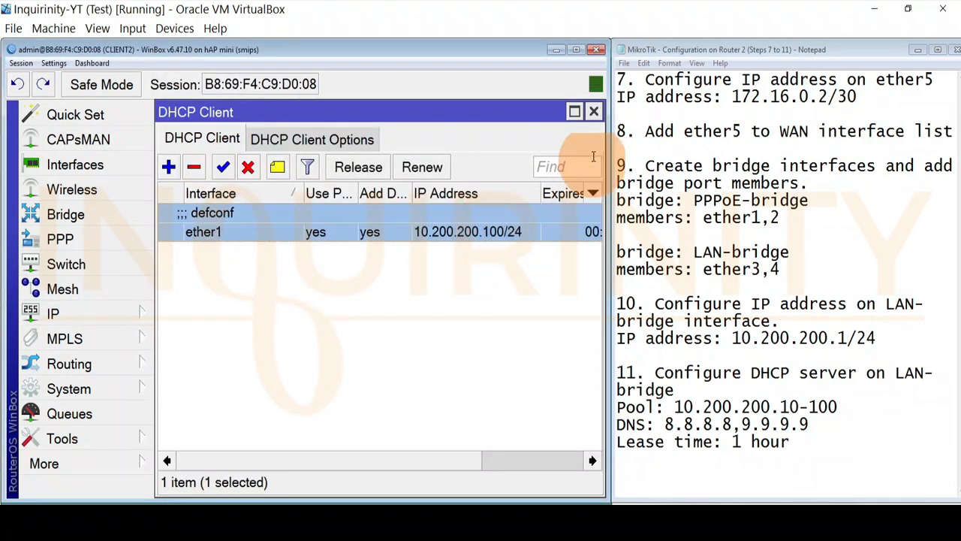
pyautogui.click(594, 112)
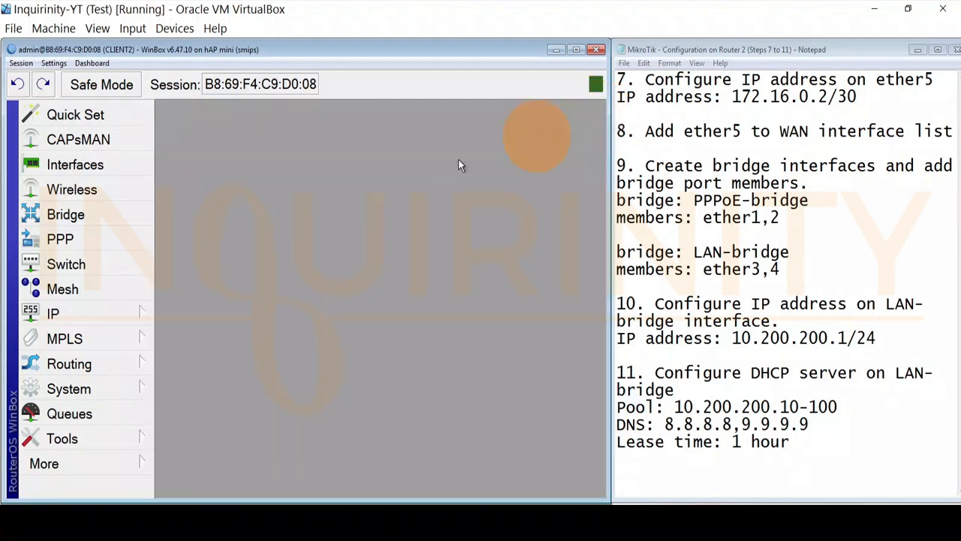
# - Check the default 0.0.0.0/0 route via 10.200.200.1 in the route list
pyautogui.click(132, 315)
pyautogui.click(220, 434)
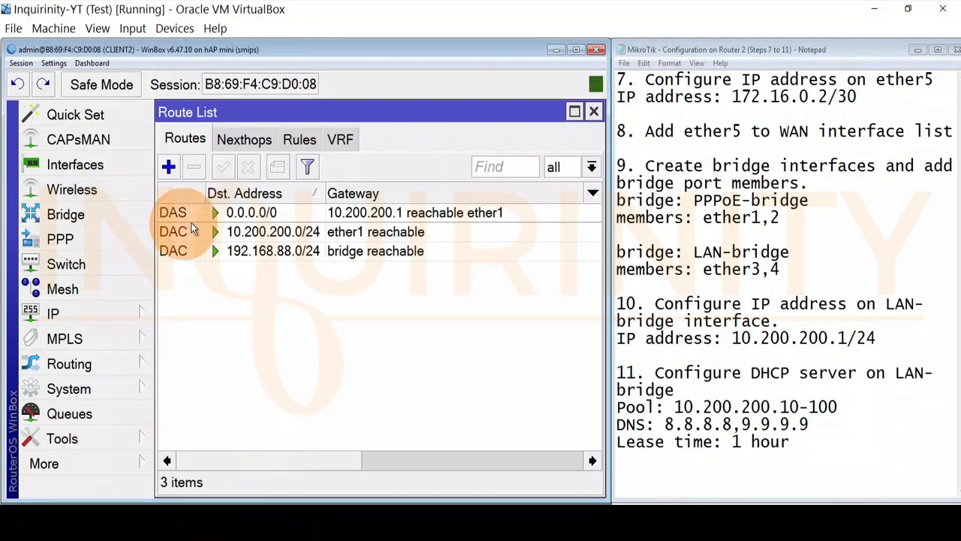
pyautogui.click(298, 213)
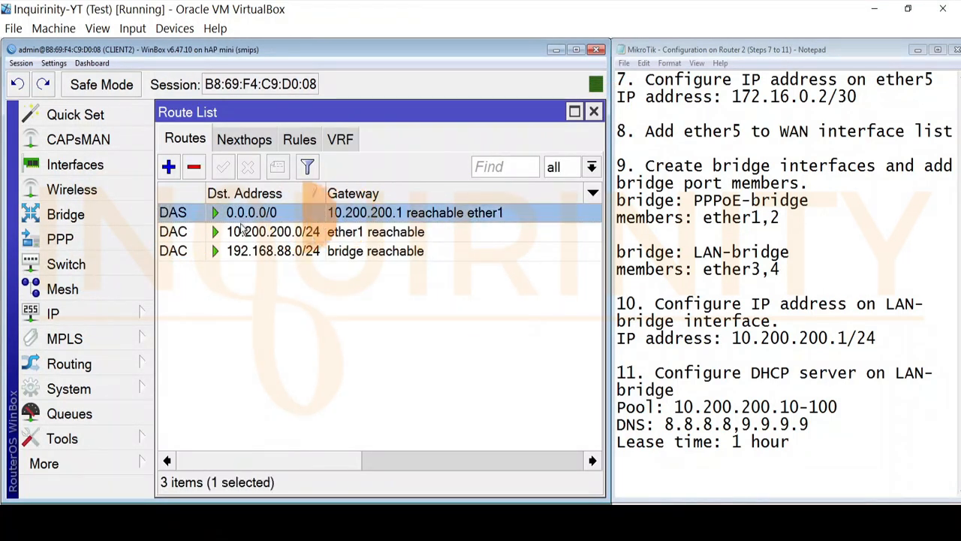
pyautogui.click(593, 112)
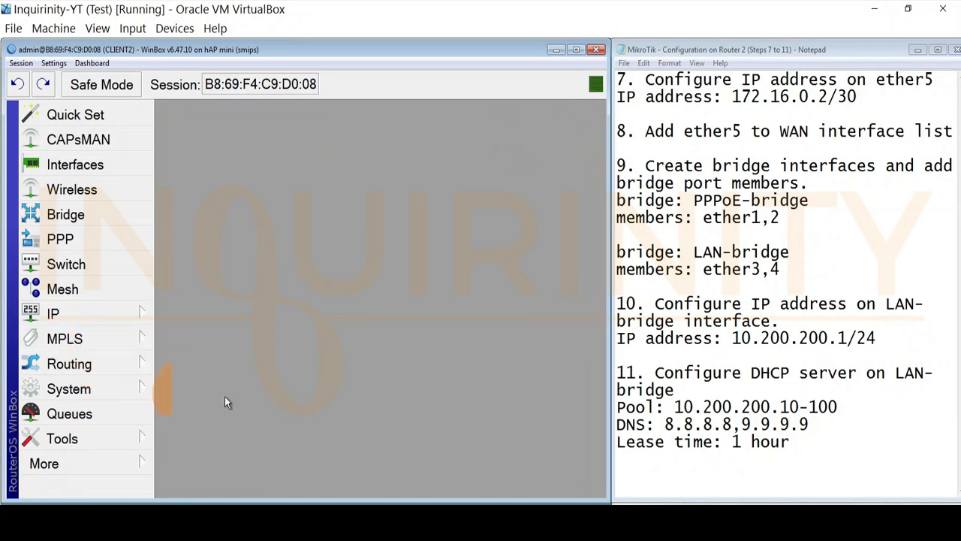
# - Review the 9.9.9.9 ping replies in the Ping tool, showing 0% loss
pyautogui.click(117, 437)
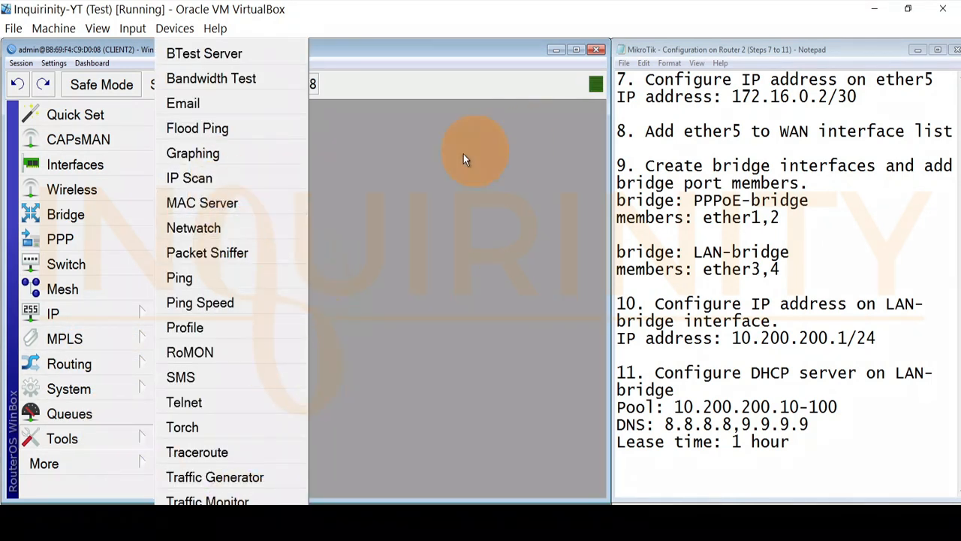
pyautogui.click(220, 281)
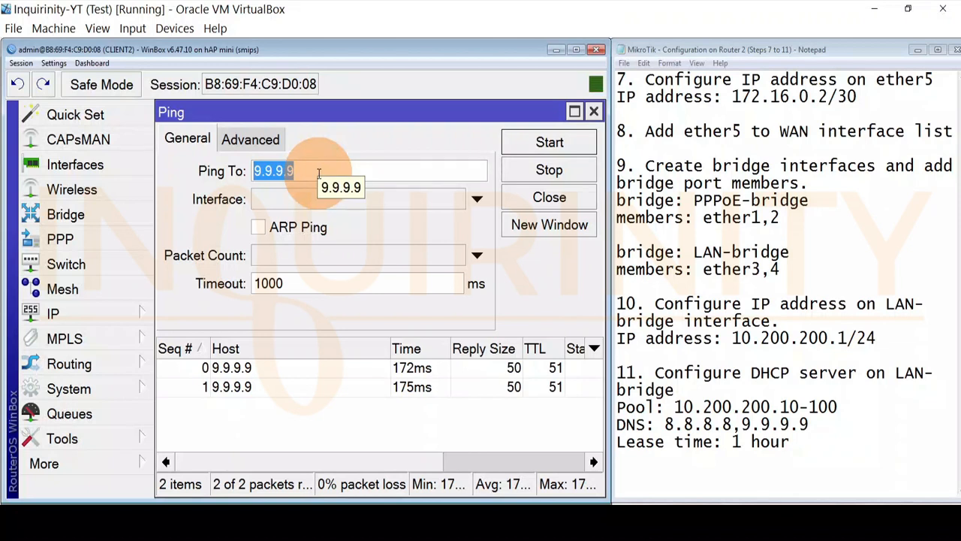
pyautogui.click(253, 373)
pyautogui.click(248, 392)
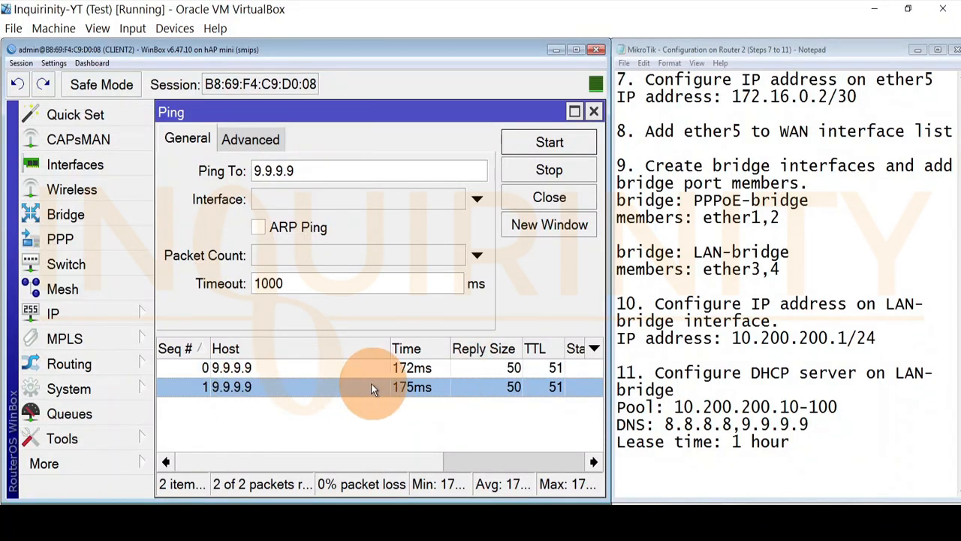